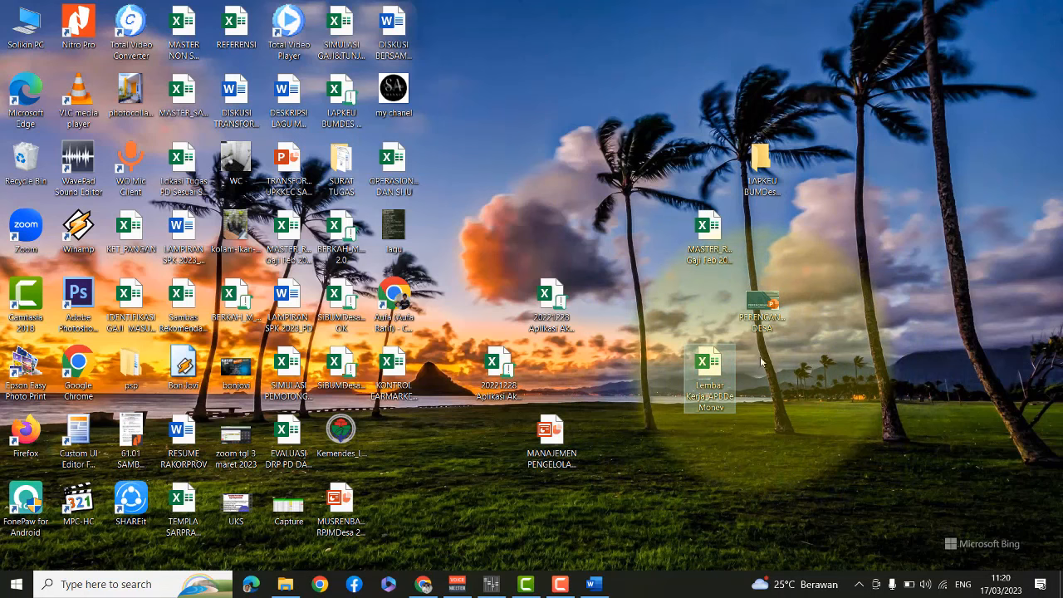
# Open the Lembar Kerja_APBDe_Monev workbook and view its KODE_REK and Belanja_2023 sheets
pyautogui.doubleClick(711, 380)
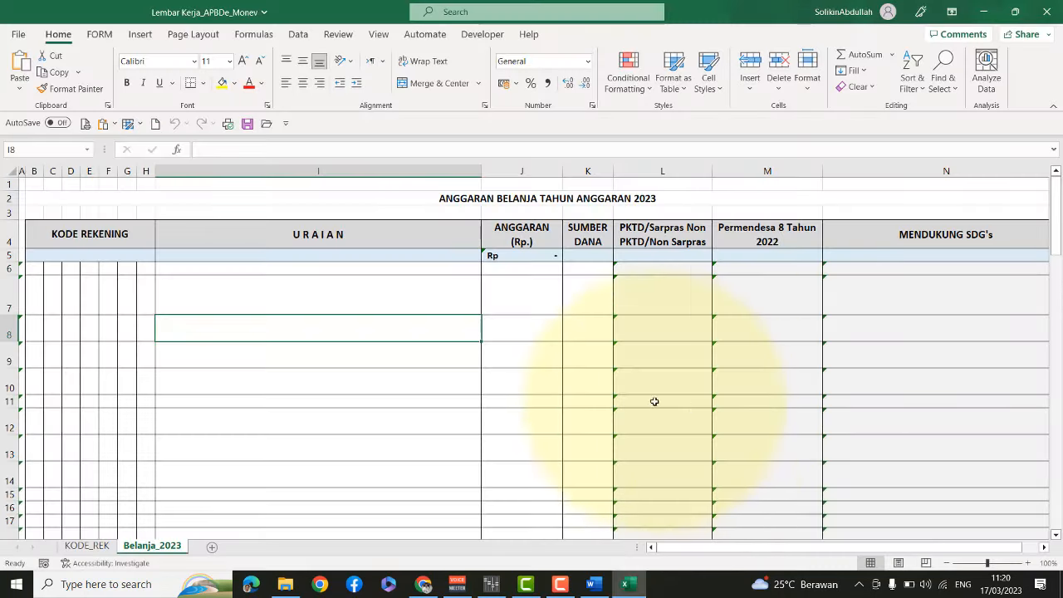
pyautogui.click(87, 545)
pyautogui.click(147, 547)
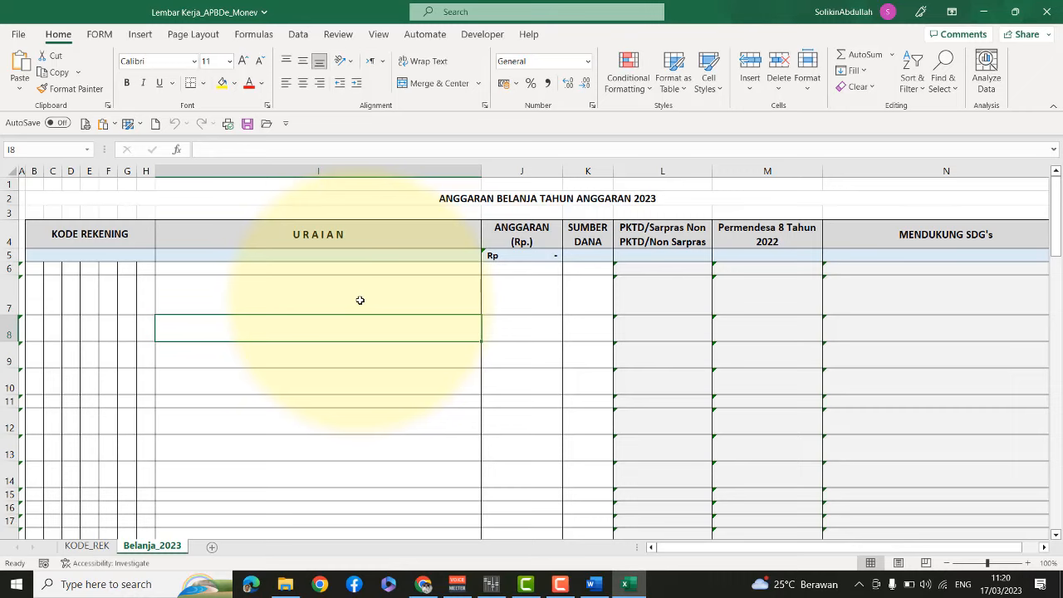
# Examine the PKTD/Sarpras, Permendesa 8 Tahun 2022 and MENDUKUNG SDG's columns of Belanja_2023 and their lookup formulas
pyautogui.click(756, 235)
pyautogui.click(934, 234)
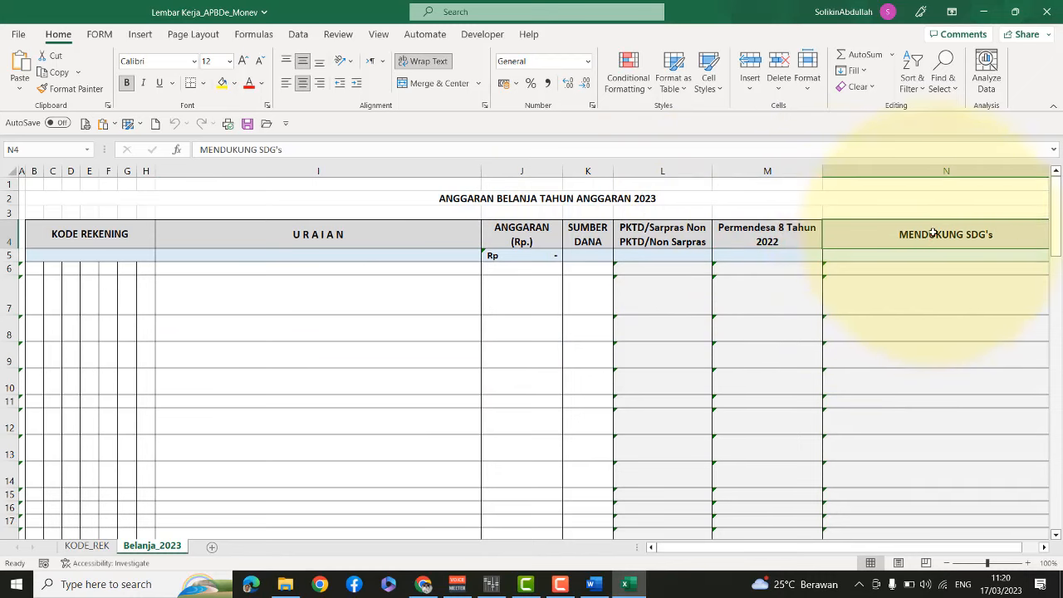
pyautogui.click(900, 282)
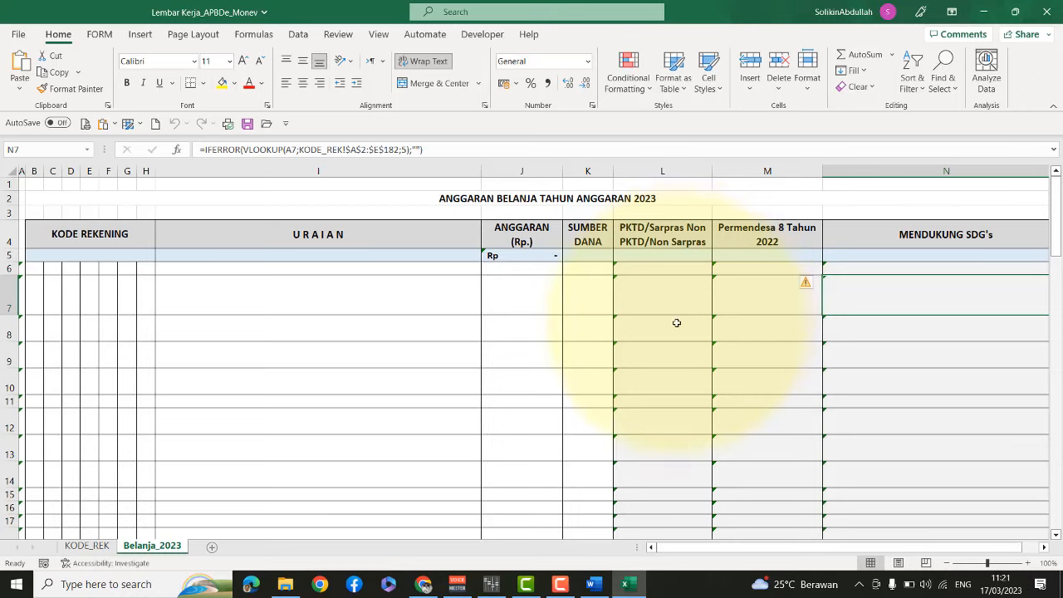
pyautogui.click(677, 323)
pyautogui.click(682, 301)
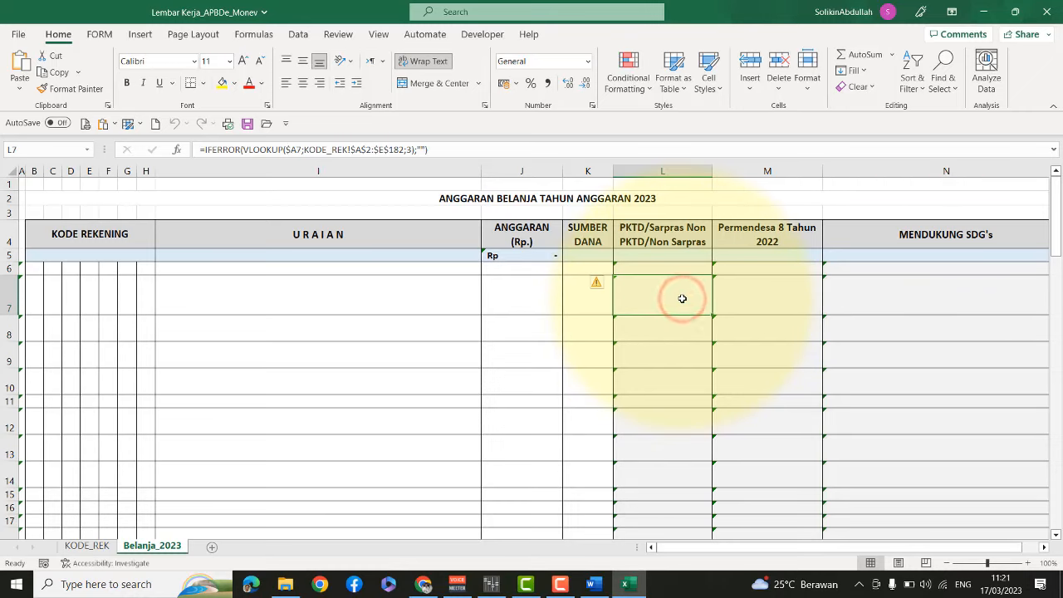
pyautogui.click(671, 335)
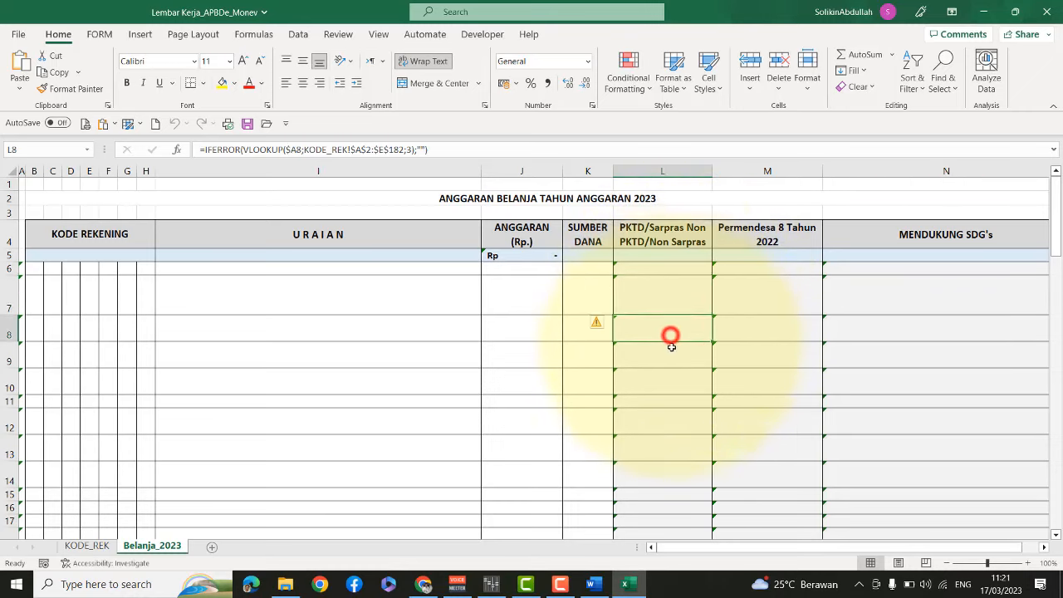
pyautogui.click(669, 361)
pyautogui.click(765, 359)
pyautogui.click(674, 358)
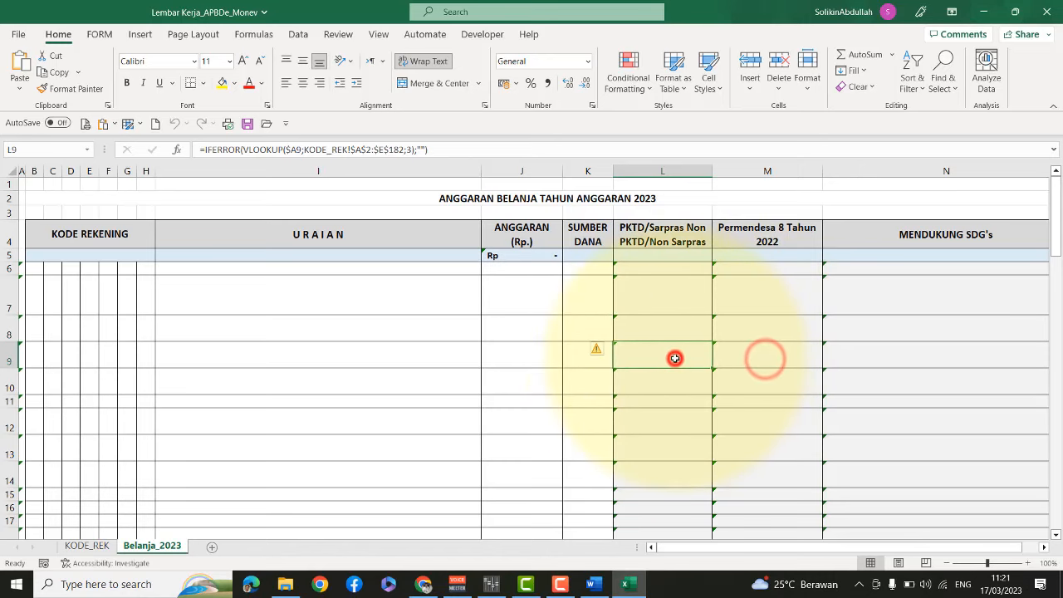
pyautogui.click(745, 358)
pyautogui.click(659, 377)
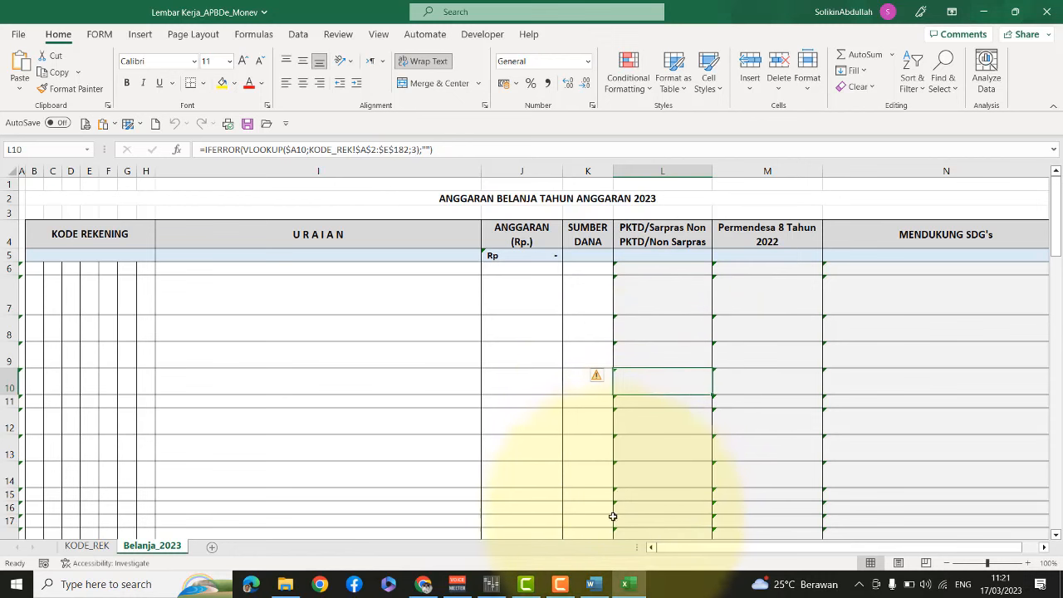
# Bring the selected content of the SEMPARUK Word document into a new worksheet of the workbook, pasting it as Text
pyautogui.click(593, 584)
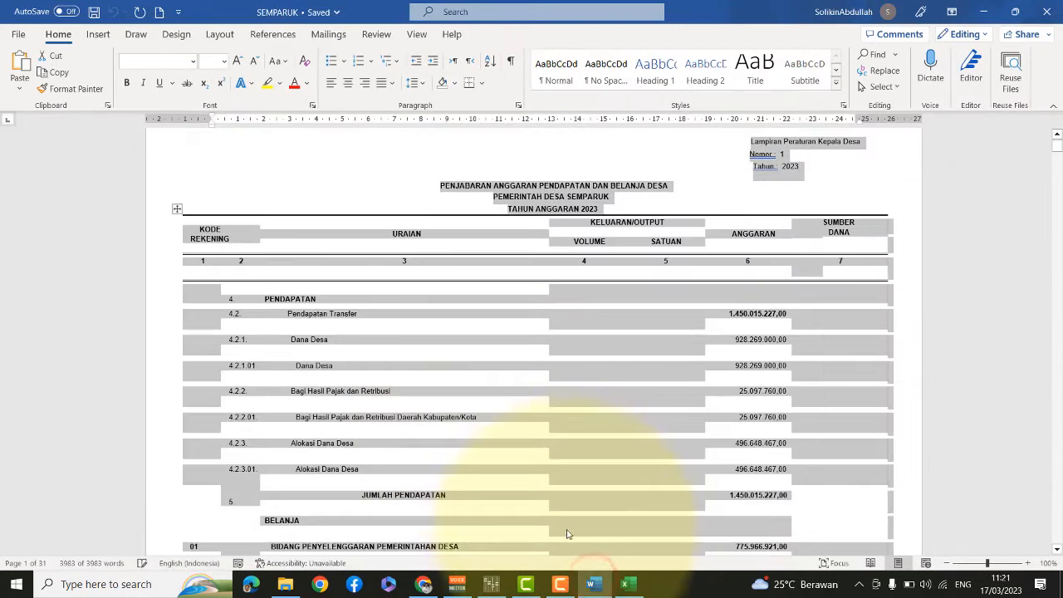
pyautogui.click(603, 589)
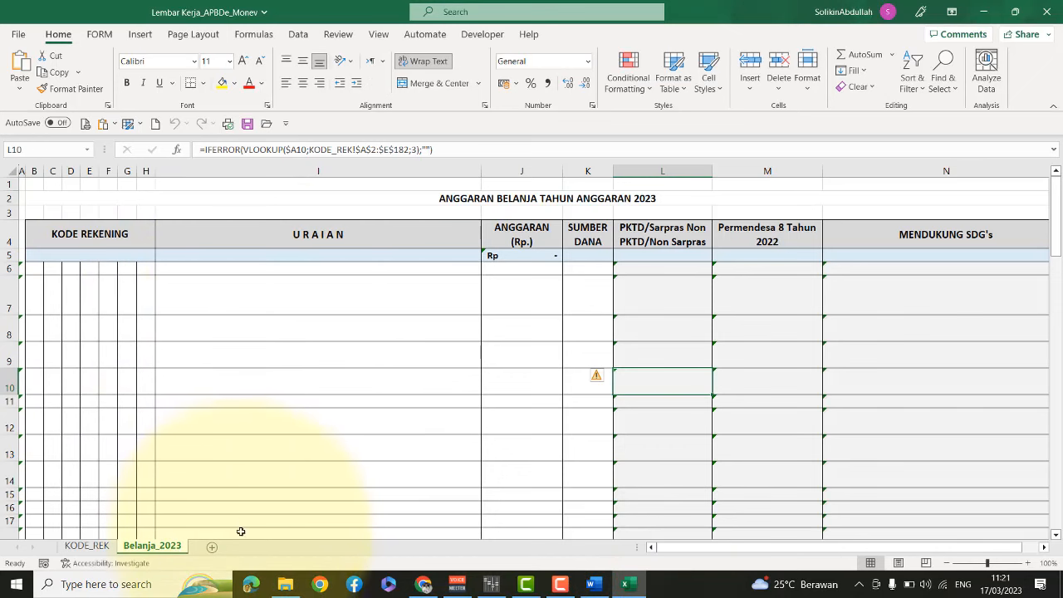
pyautogui.click(211, 547)
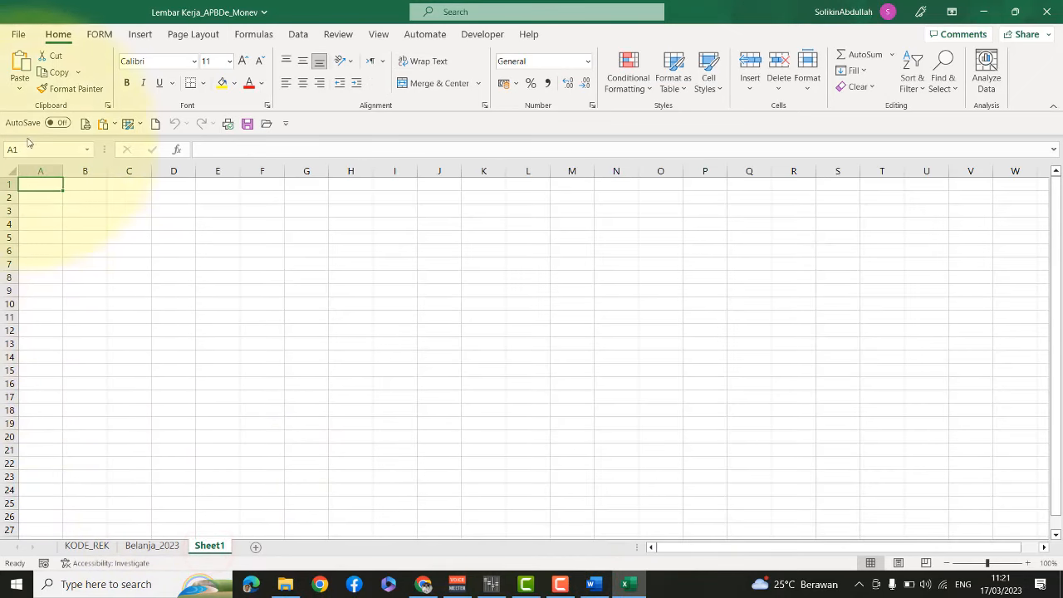
pyautogui.click(16, 87)
pyautogui.click(35, 149)
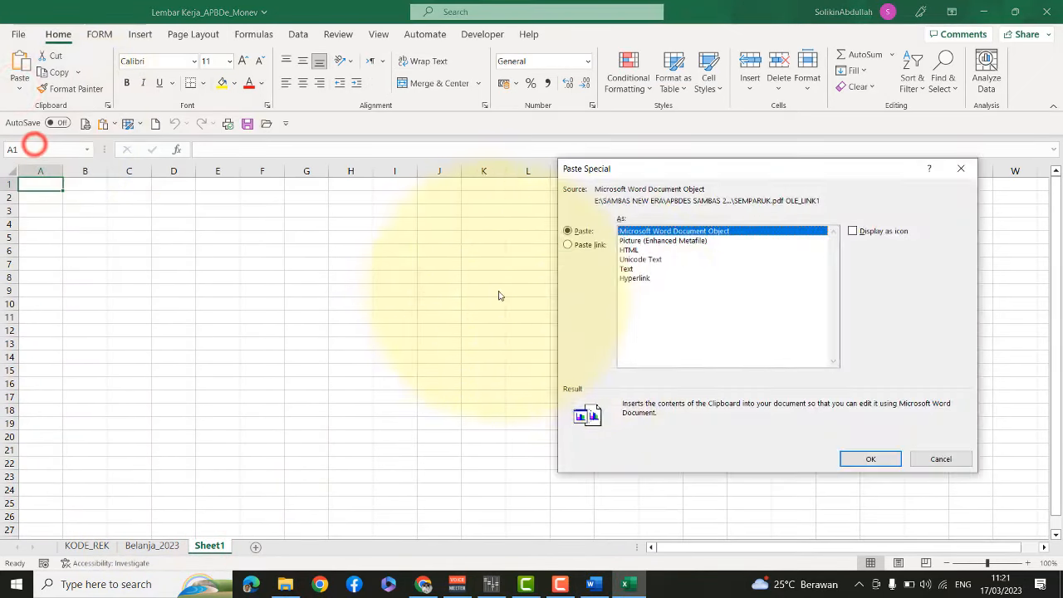
pyautogui.click(629, 269)
pyautogui.click(860, 456)
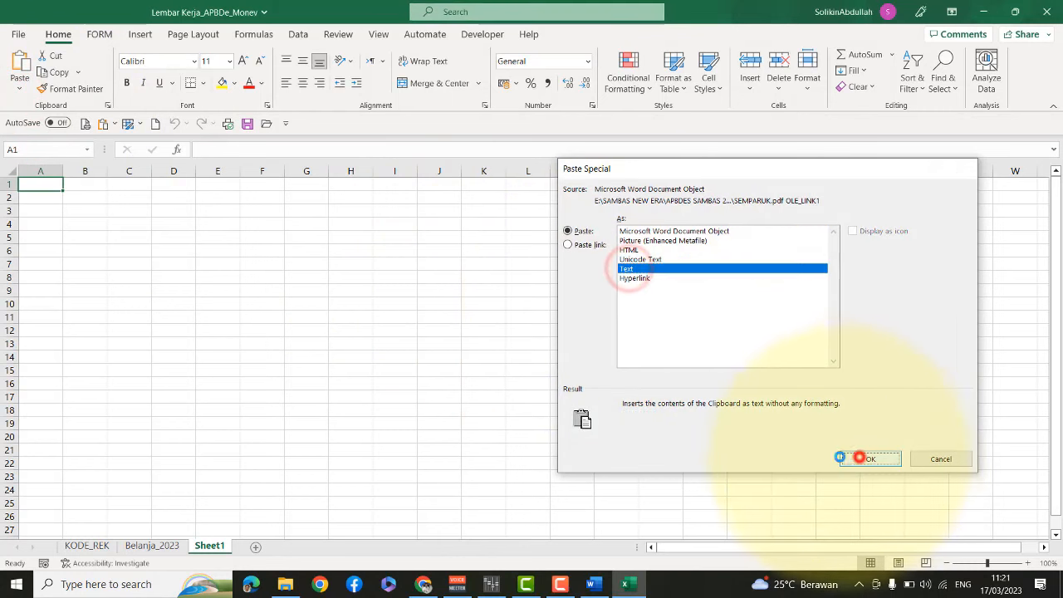
# Fit column C to its contents and apply the General number format to all cells of Sheet1
pyautogui.doubleClick(152, 172)
pyautogui.click(751, 331)
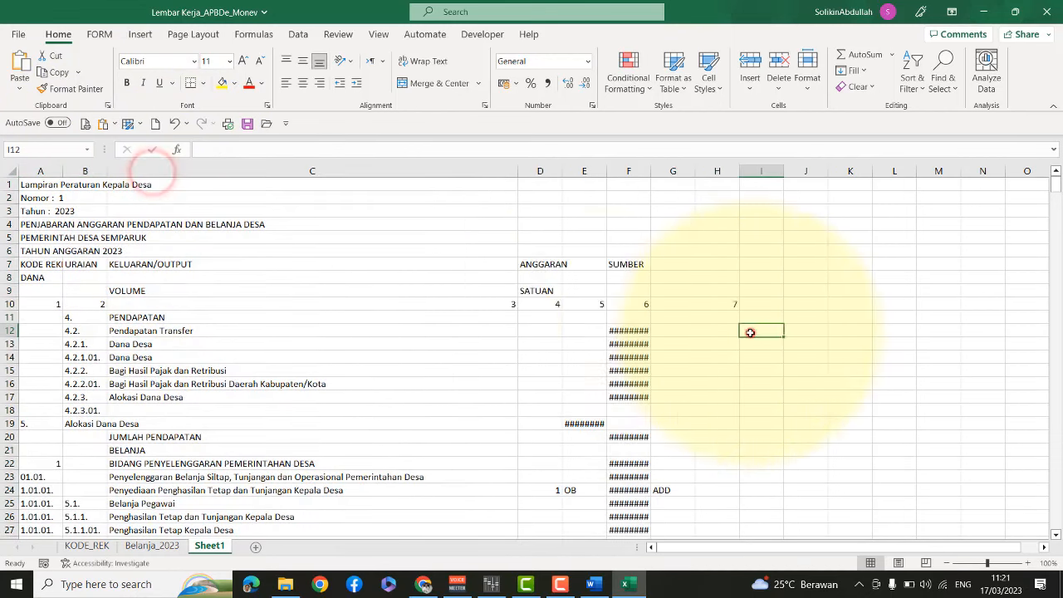
pyautogui.click(10, 171)
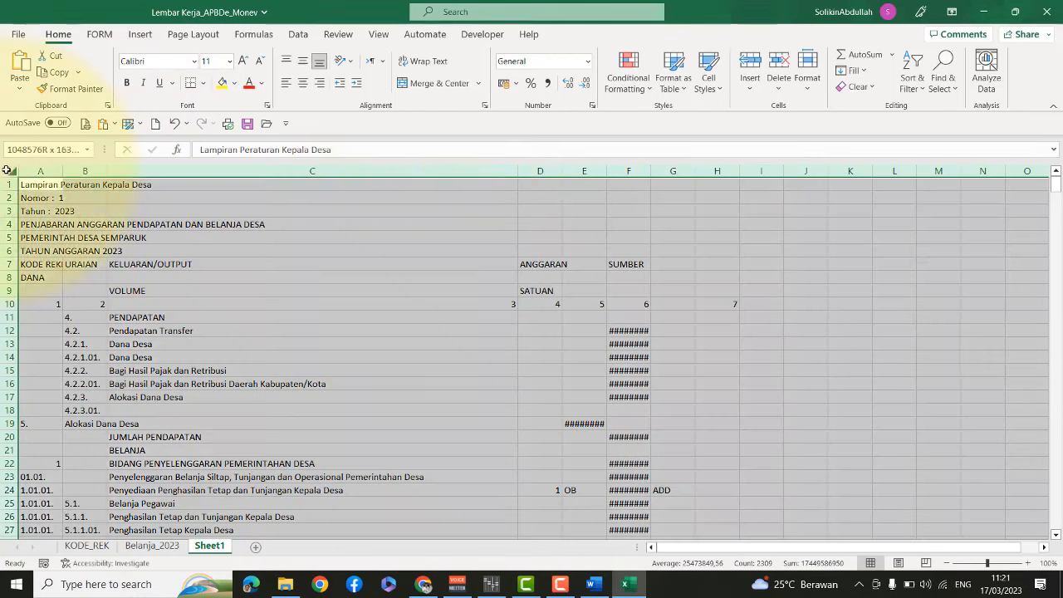
pyautogui.click(587, 61)
pyautogui.click(586, 80)
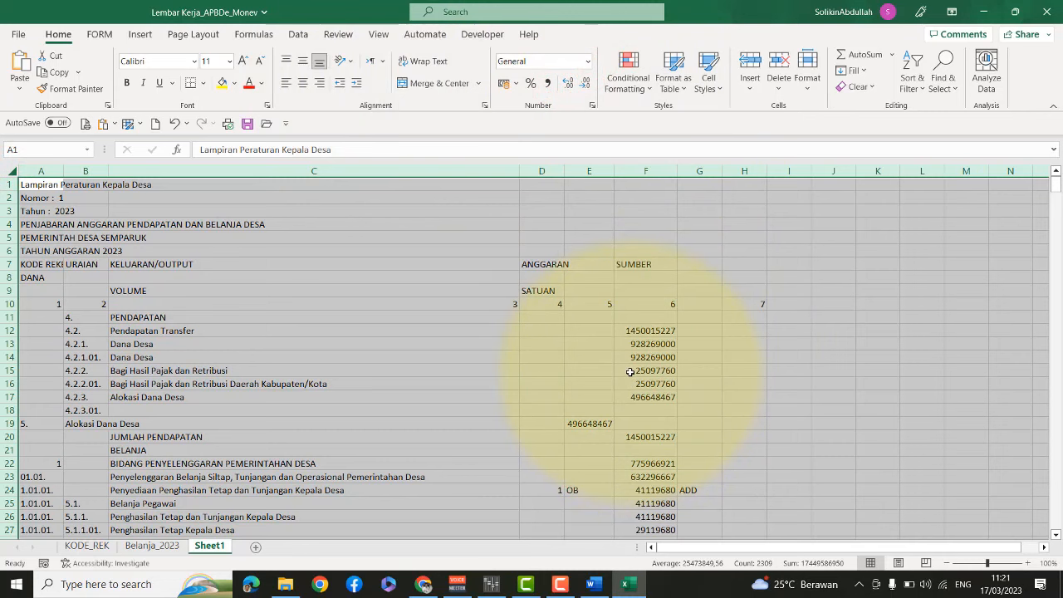
pyautogui.scroll(-1, 629, 372)
pyautogui.scroll(1, 630, 372)
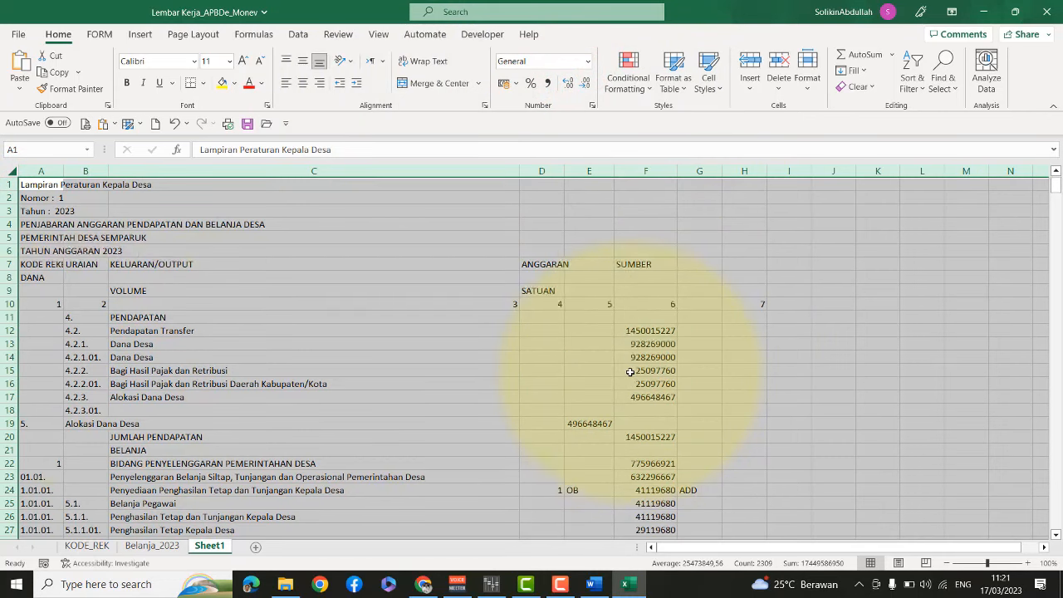
# Enter the funding source DDS in cell G13 for the 4.2.1. Dana Desa row
pyautogui.click(5, 343)
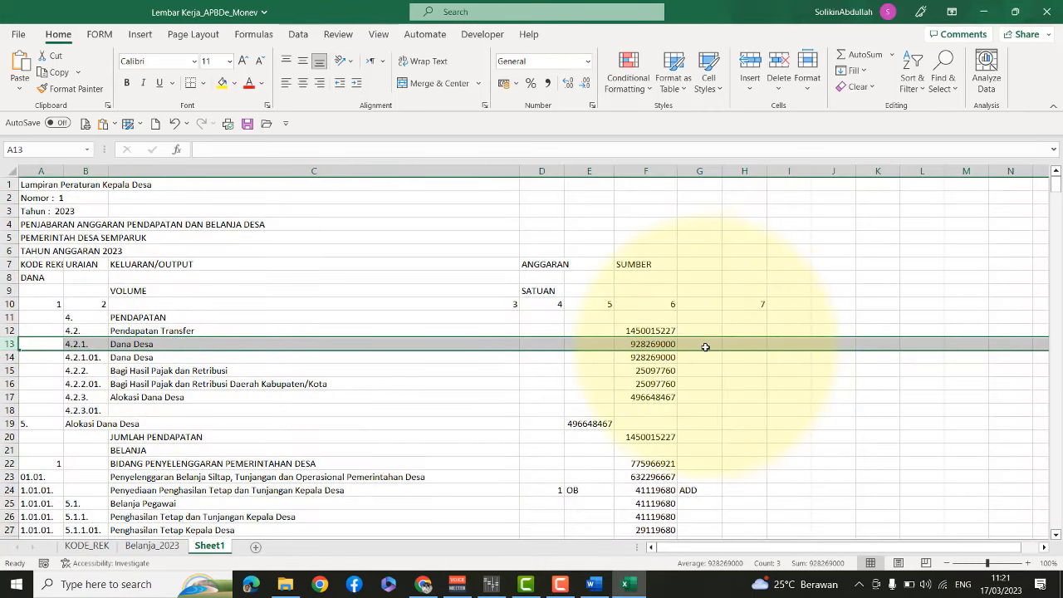
pyautogui.click(705, 346)
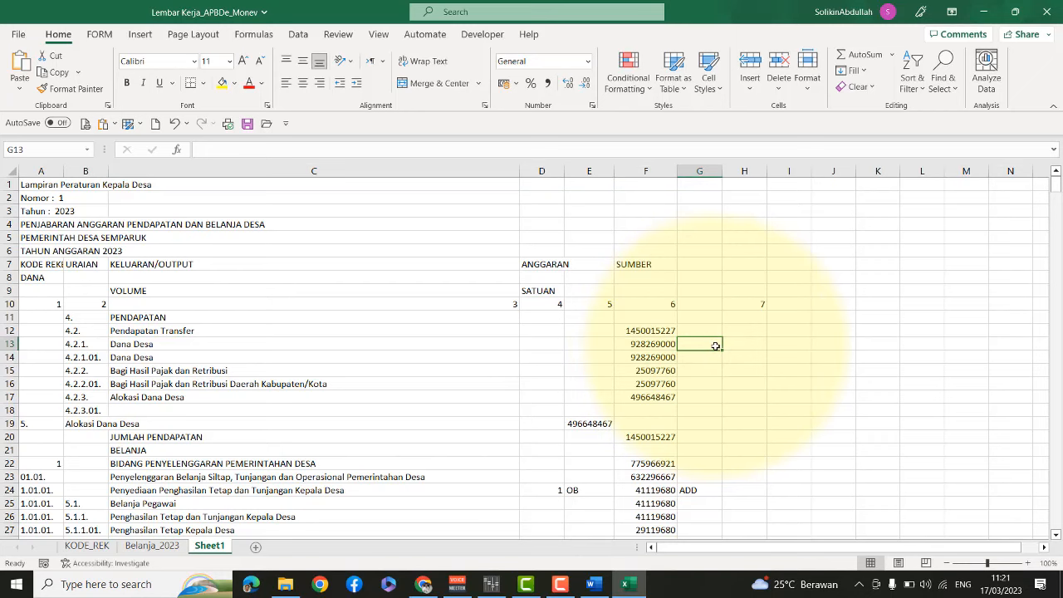
pyautogui.scroll(-8, 692, 380)
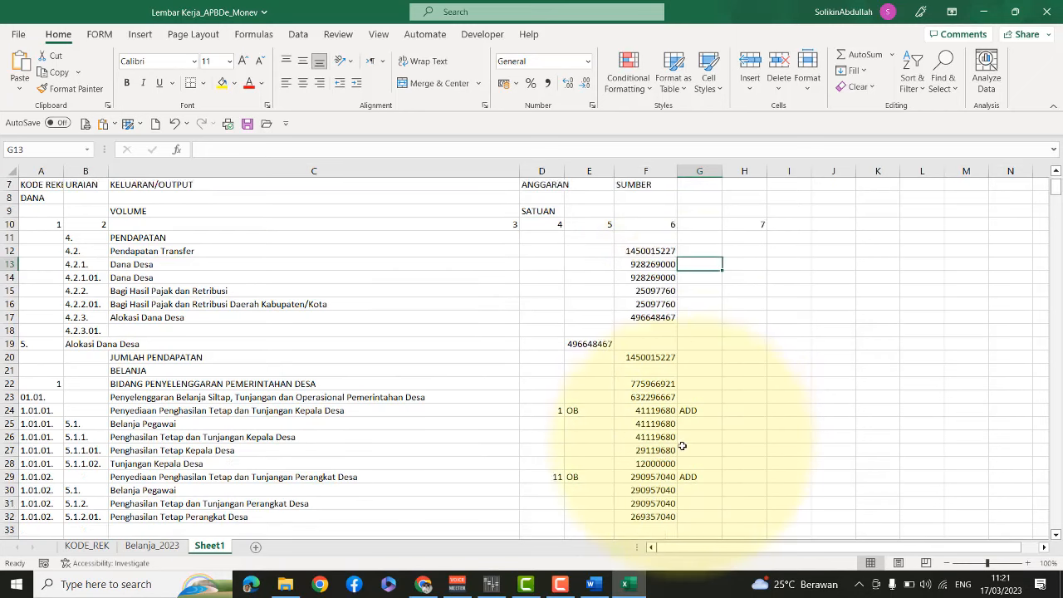
pyautogui.scroll(6, 692, 417)
pyautogui.scroll(1, 693, 417)
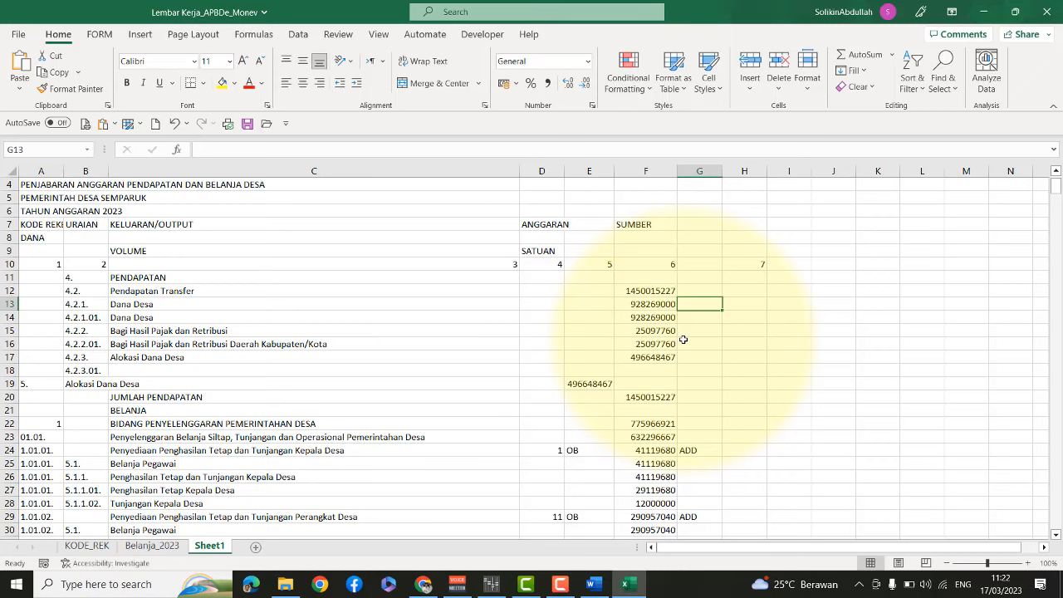
pyautogui.write('DDS')
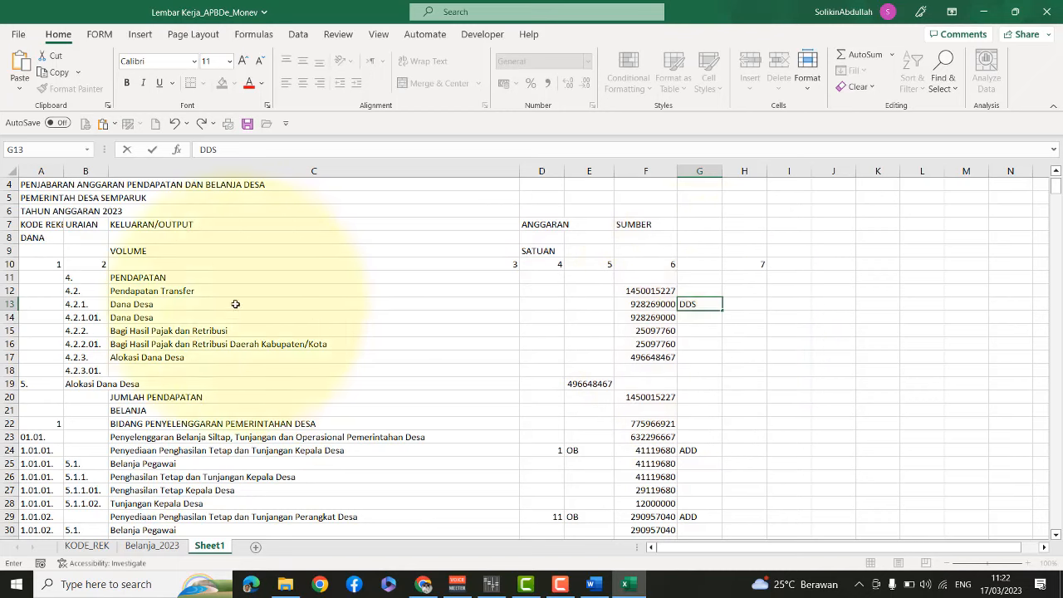
pyautogui.click(13, 304)
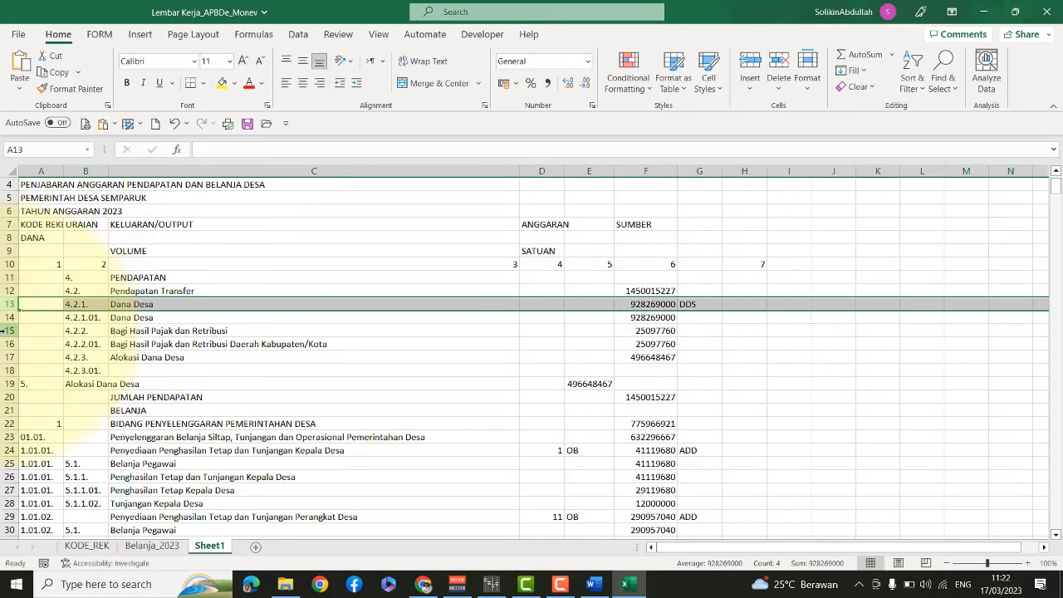
# Enter PBH in G15 for Bagi Hasil Pajak dan Retribusi and ADD in G17 for Alokasi Dana Desa
pyautogui.click(4, 330)
pyautogui.click(692, 329)
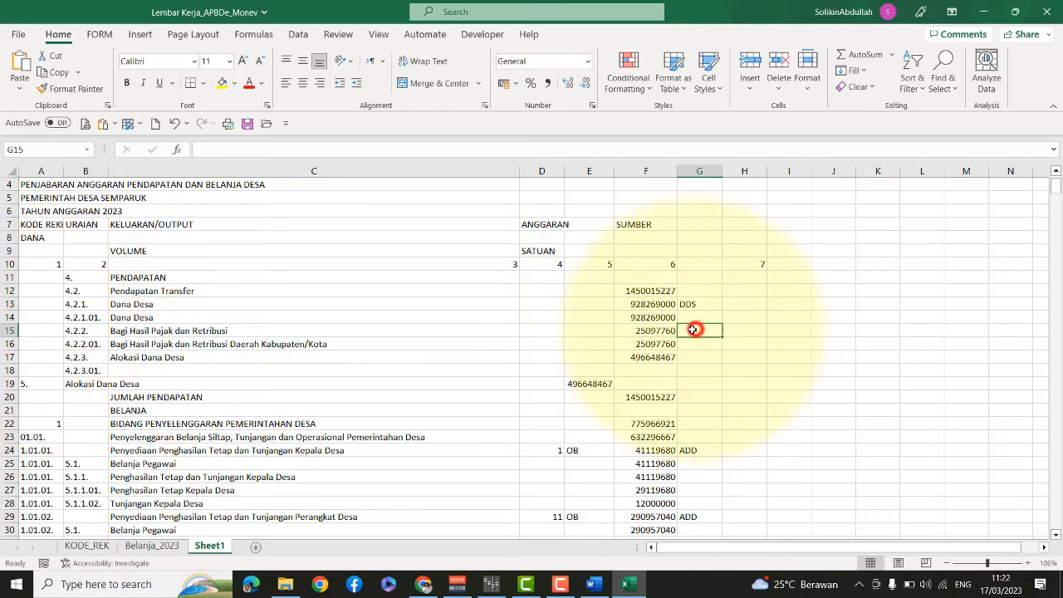
pyautogui.write('PBH')
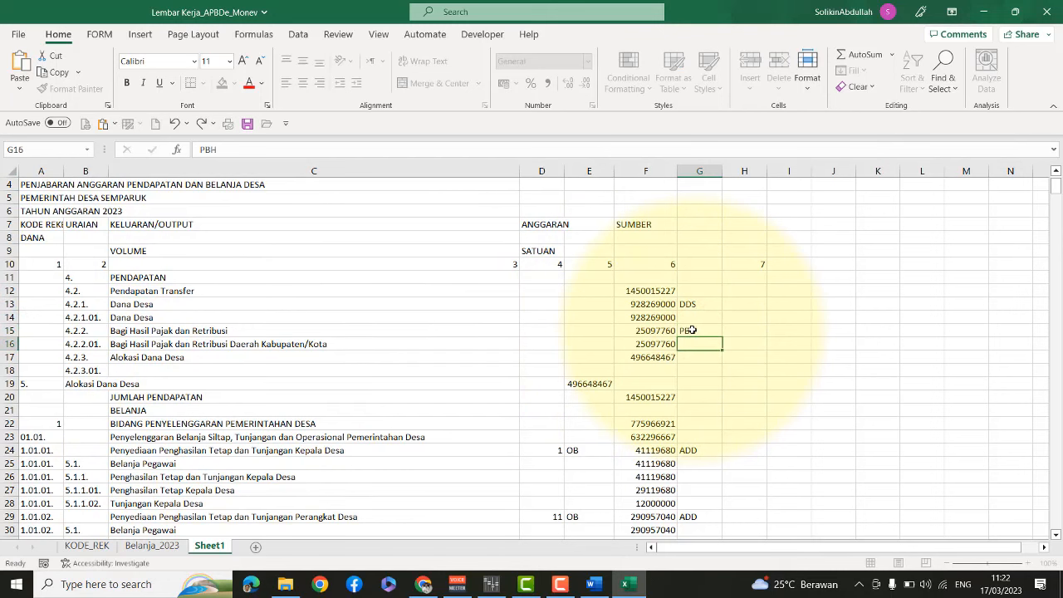
pyautogui.press('Return')
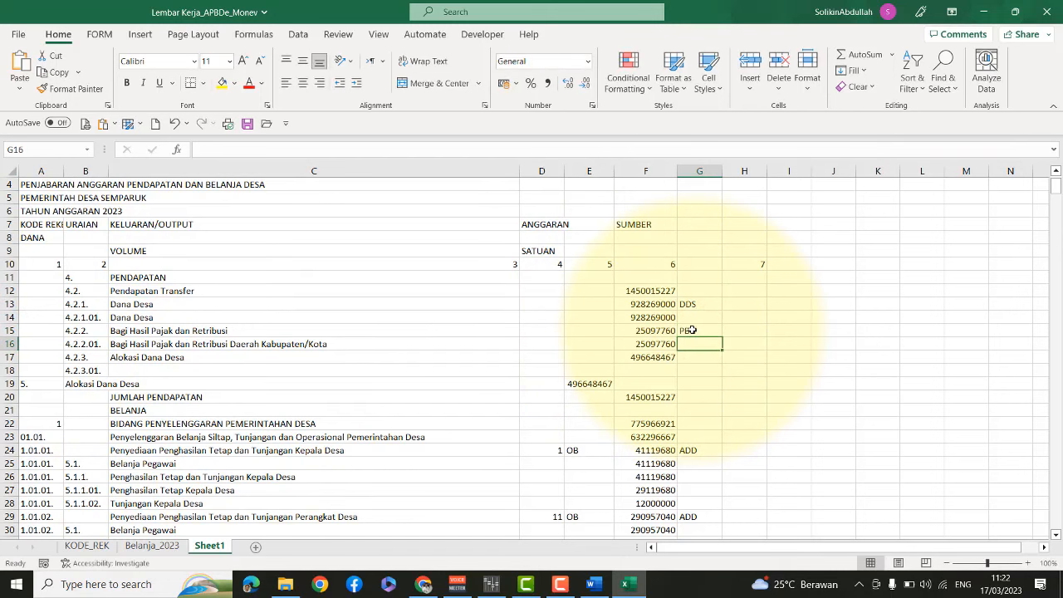
pyautogui.click(8, 356)
pyautogui.click(707, 357)
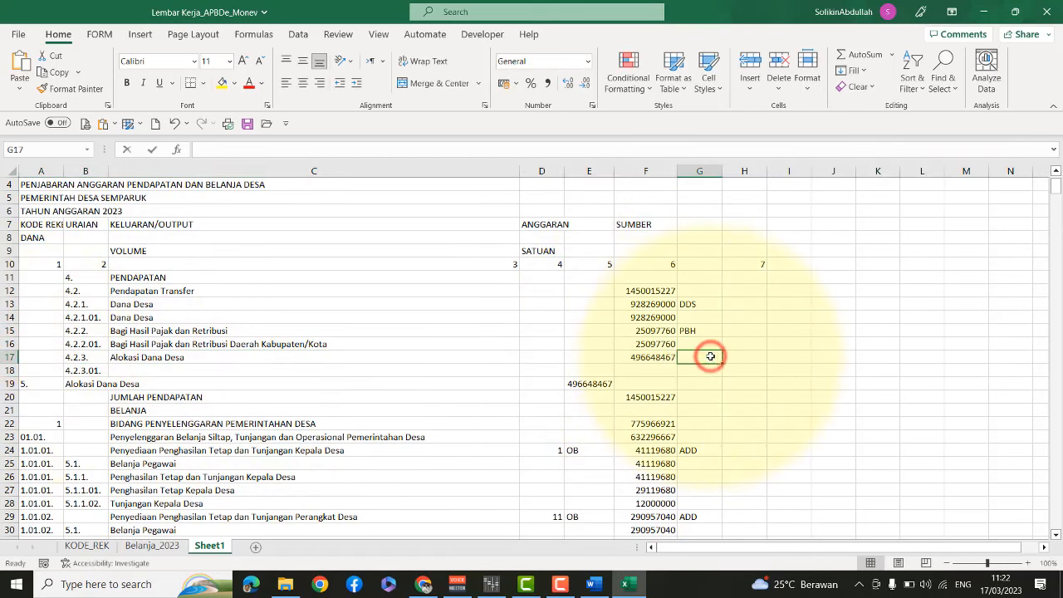
pyautogui.write('ADD')
pyautogui.click(764, 382)
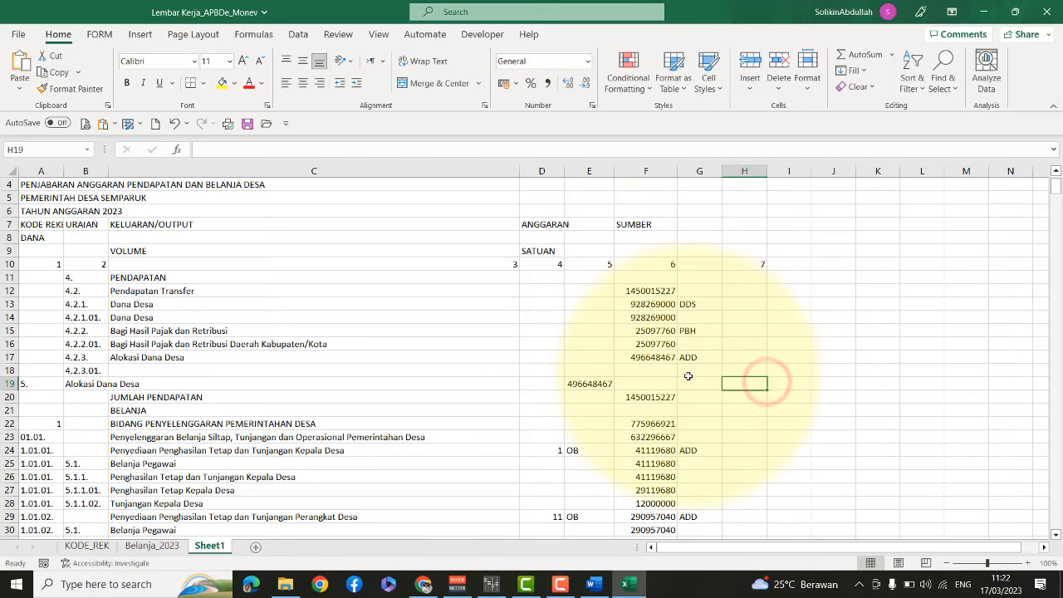
# Enter the funding source SILPA in cell G582 for the 6.1.1. SILPA Tahun Sebelumnya row
pyautogui.scroll(-4, 689, 376)
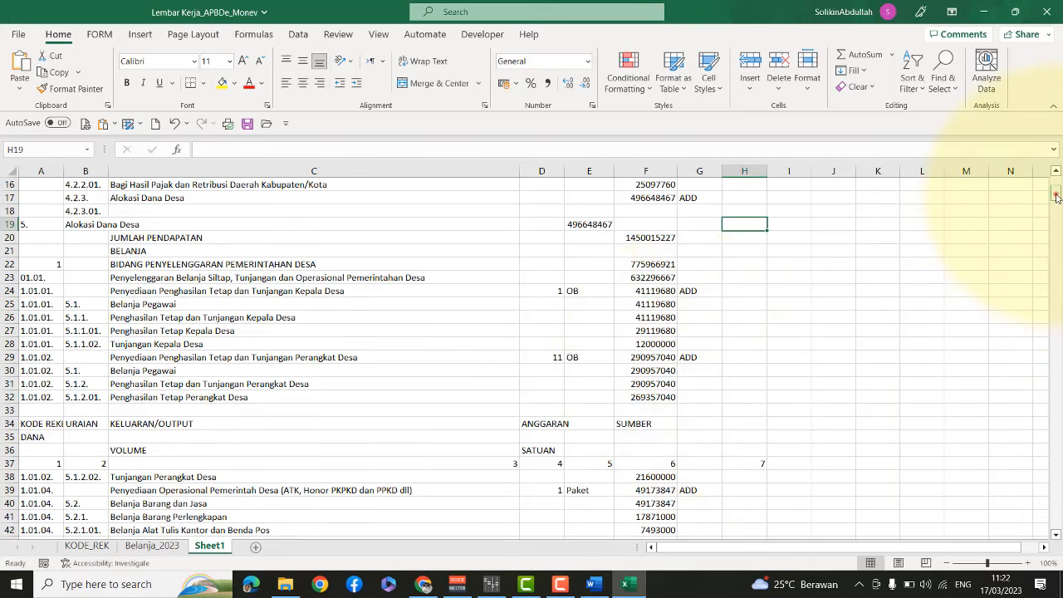
pyautogui.moveTo(1057, 196); pyautogui.dragTo(1048, 533)
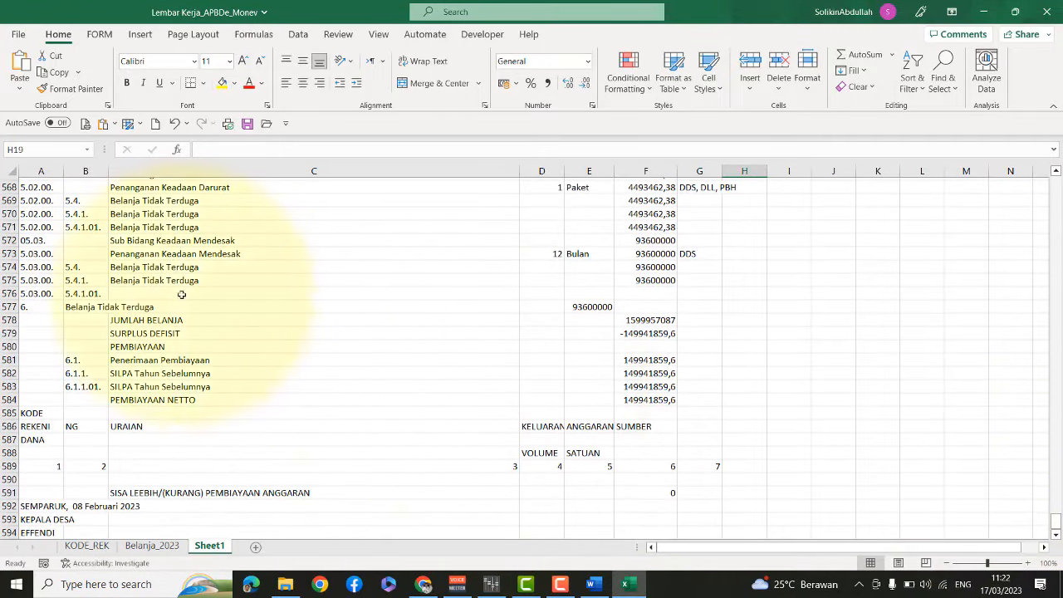
pyautogui.click(10, 373)
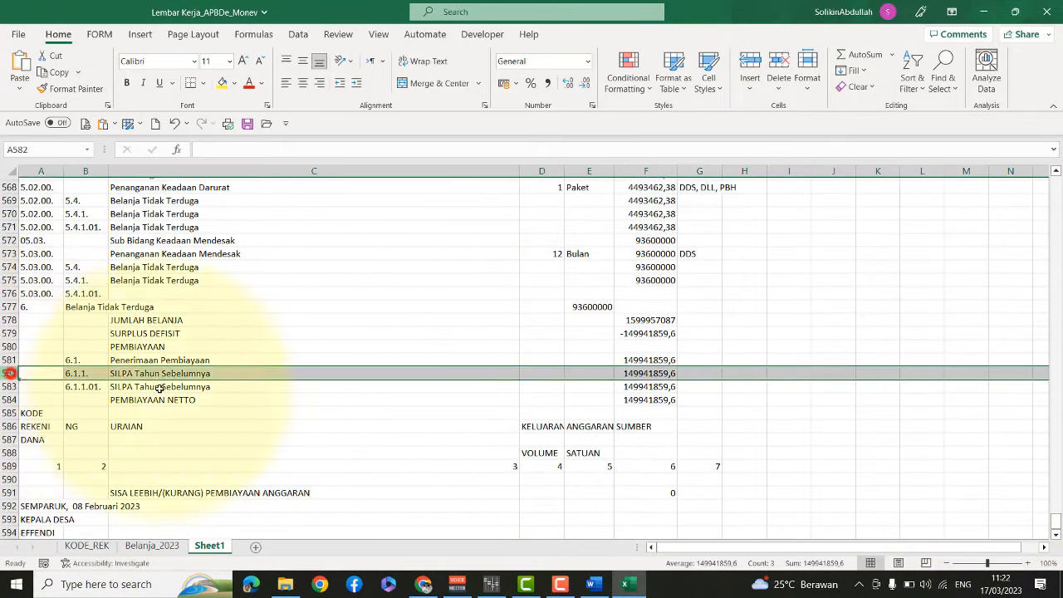
pyautogui.click(702, 373)
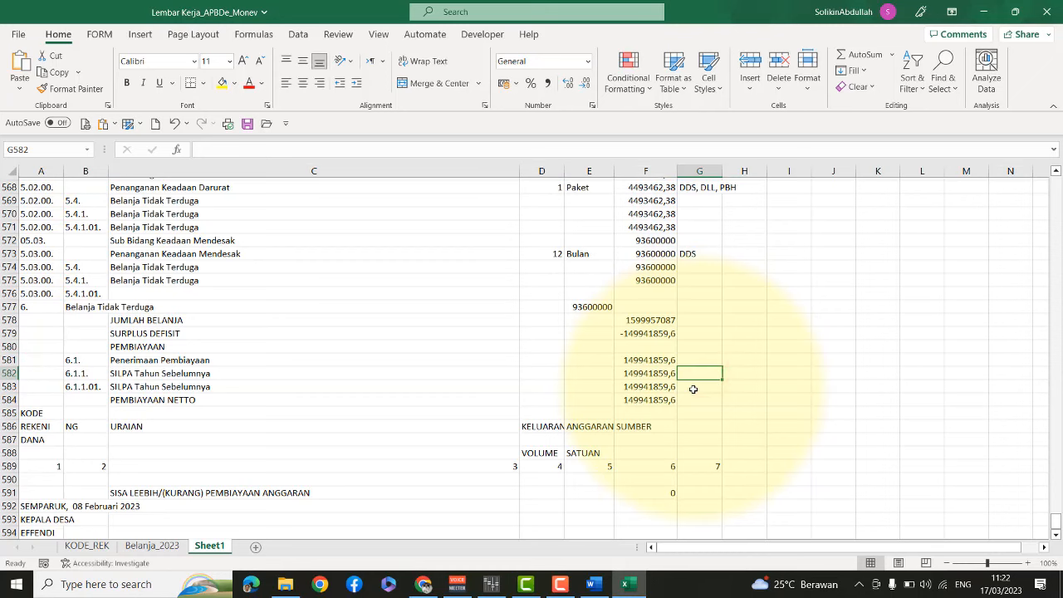
pyautogui.write('SILPA')
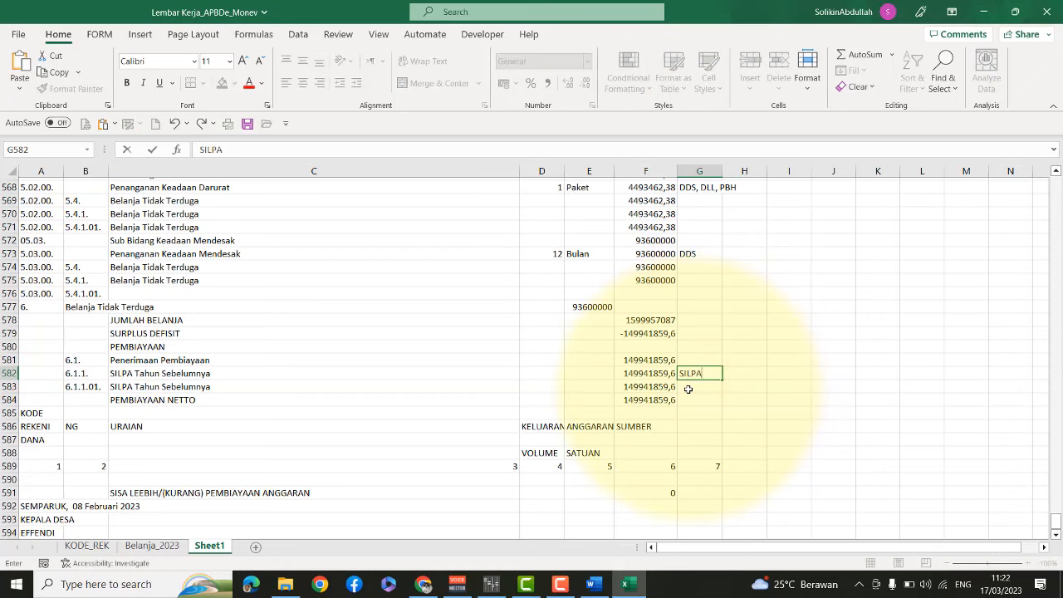
pyautogui.press('Return')
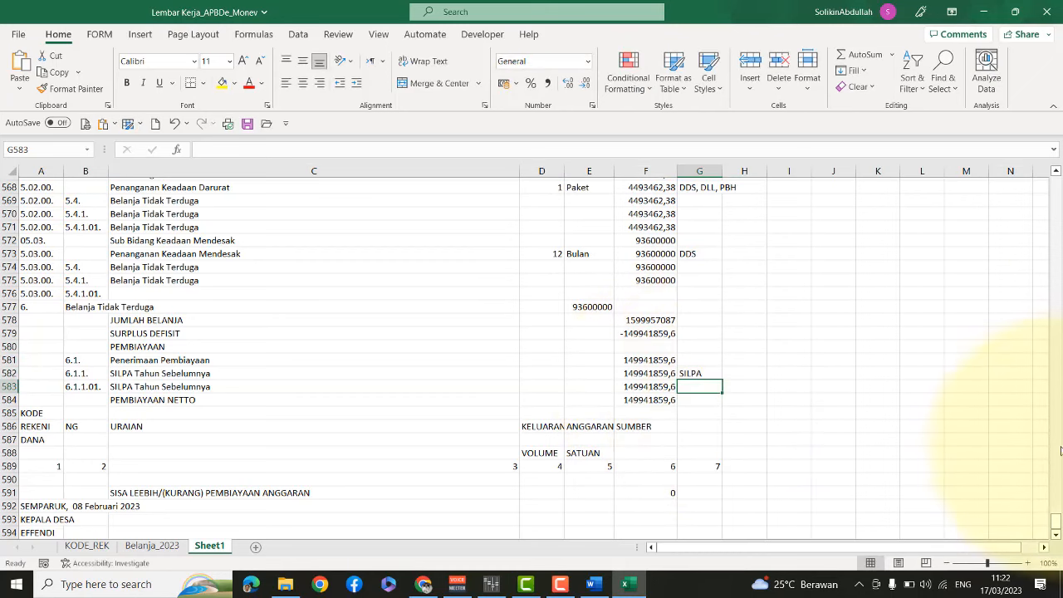
# Examine the budget rows of Sheet1 for activity rows whose volume, unit, amount or funding source sits in the wrong columns
pyautogui.moveTo(1055, 521); pyautogui.dragTo(1043, 133)
pyautogui.scroll(-4, 665, 346)
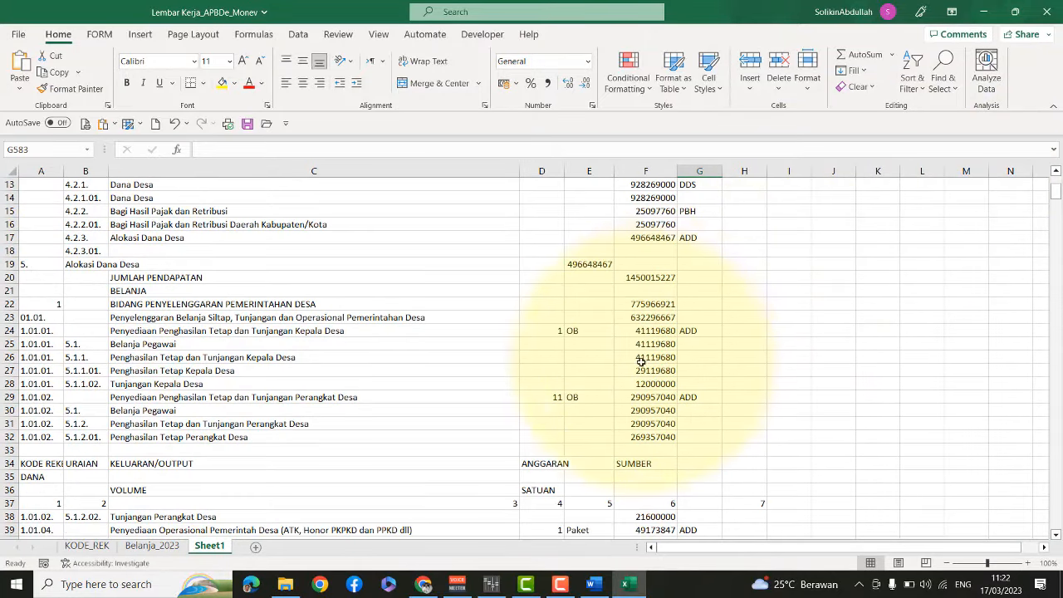
pyautogui.scroll(-4, 474, 409)
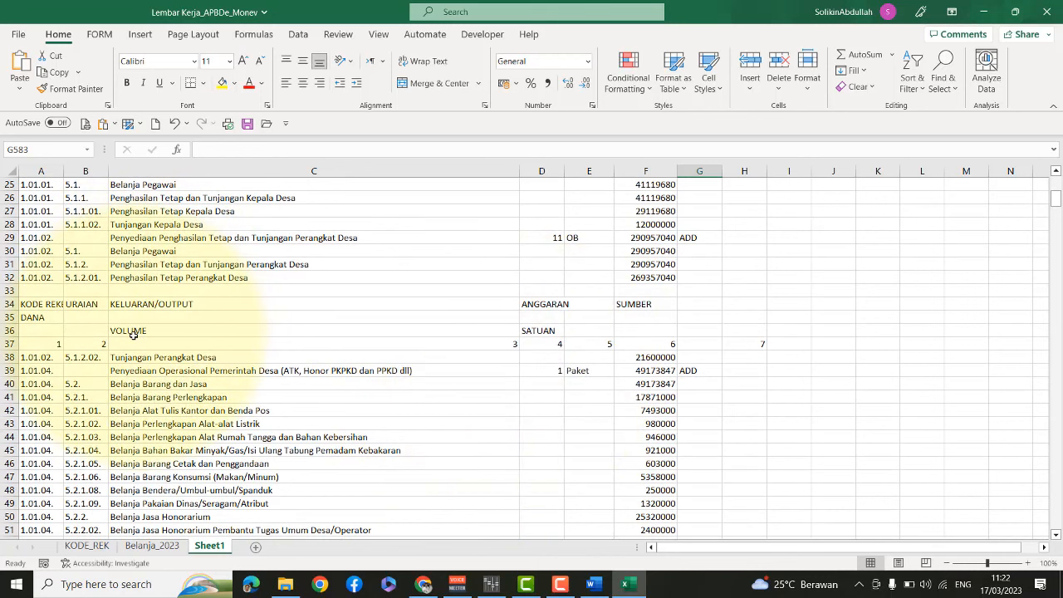
pyautogui.scroll(2, 597, 326)
pyautogui.scroll(-12, 597, 326)
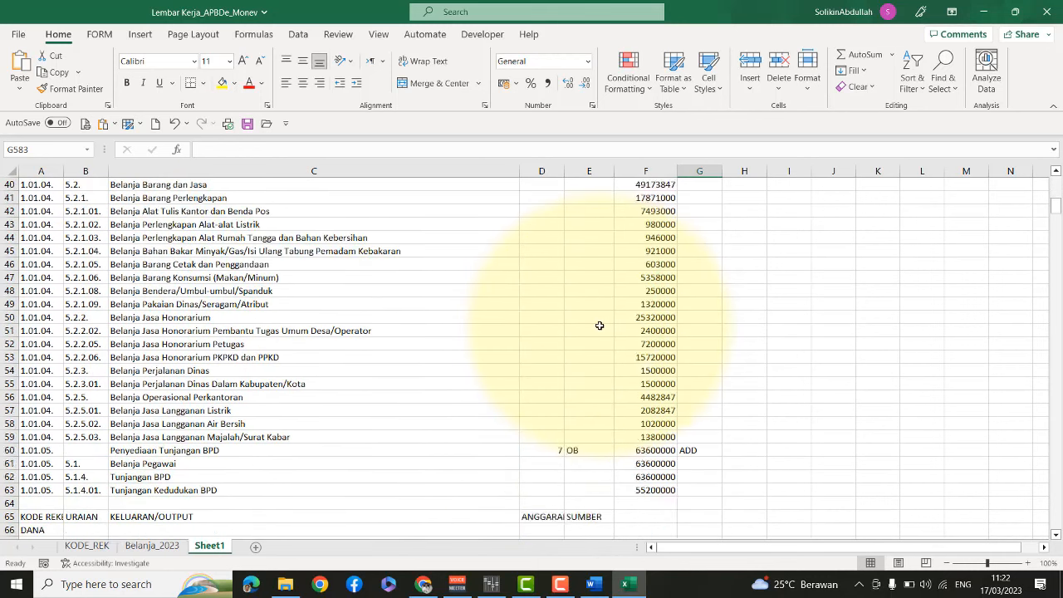
pyautogui.scroll(-20, 599, 326)
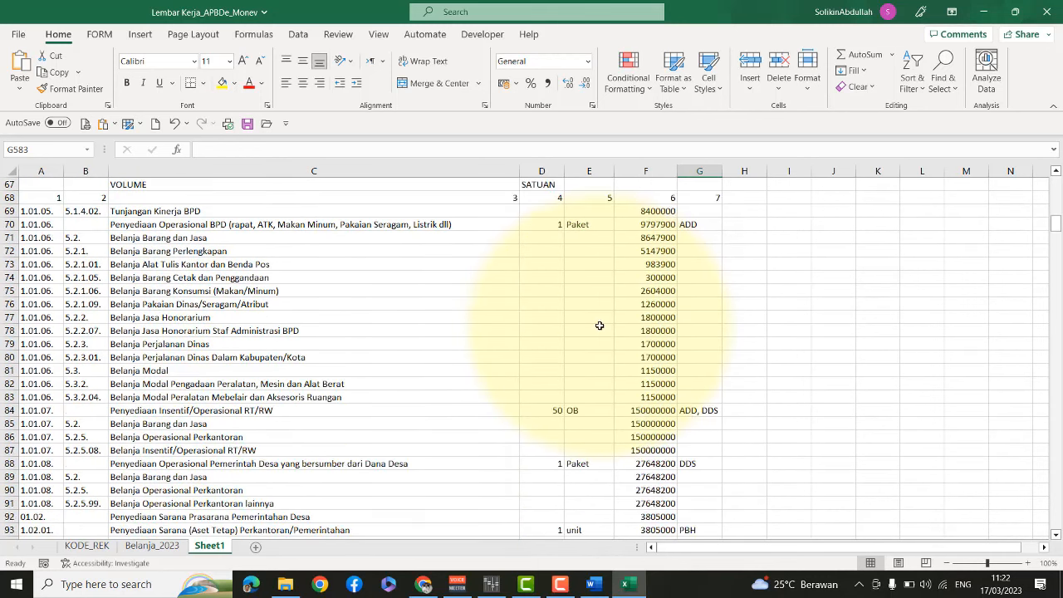
pyautogui.scroll(-7, 602, 331)
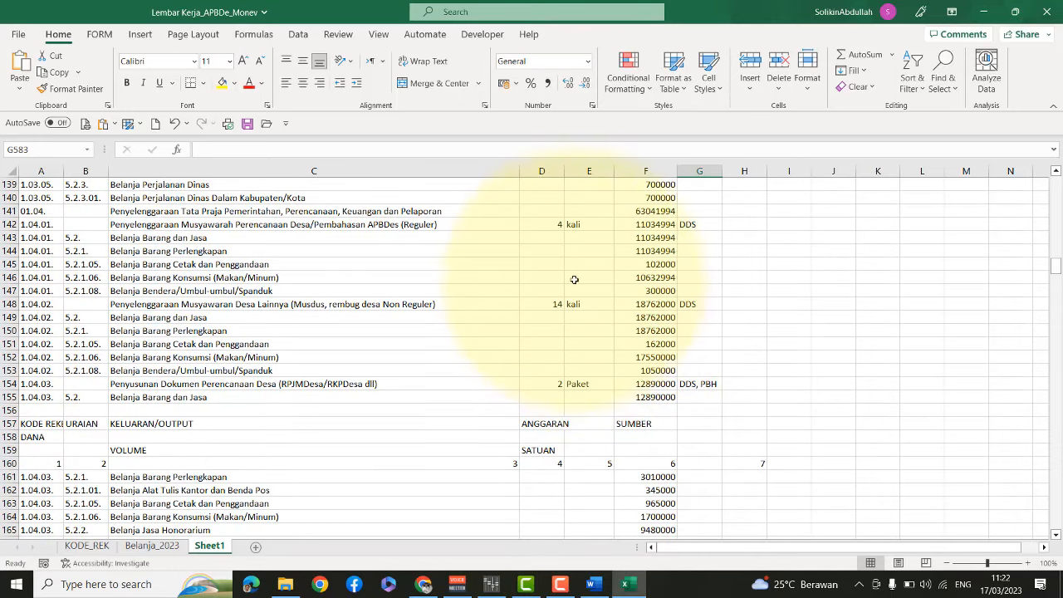
pyautogui.scroll(-4, 609, 297)
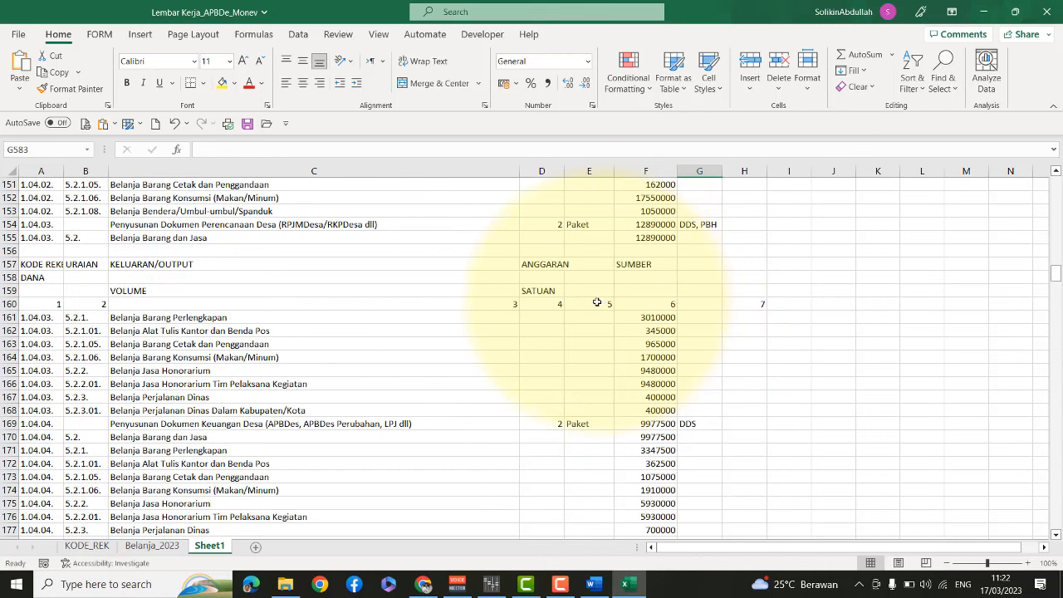
pyautogui.scroll(-10, 597, 302)
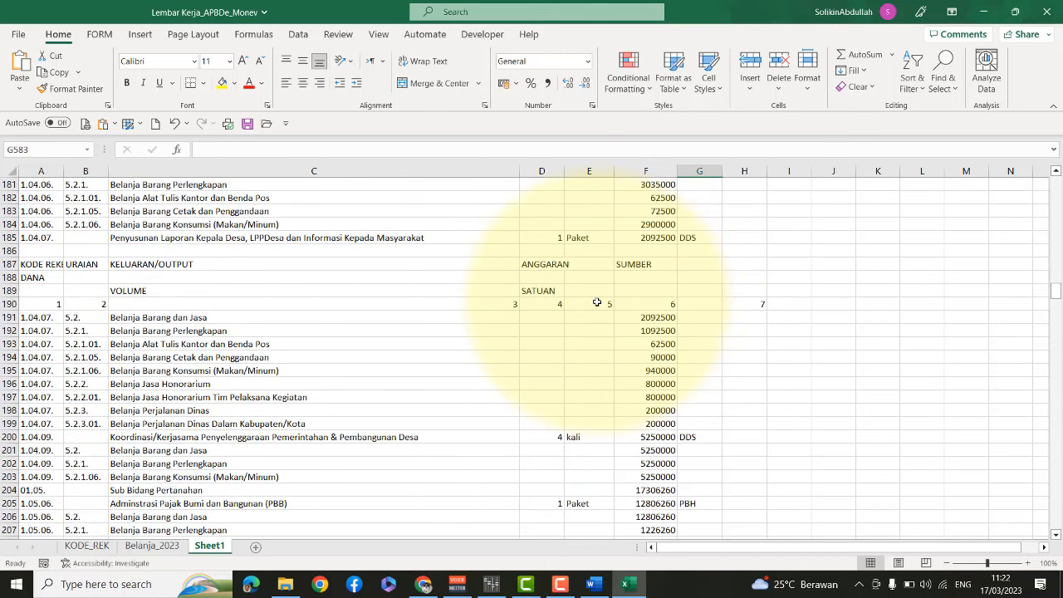
pyautogui.scroll(-13, 597, 302)
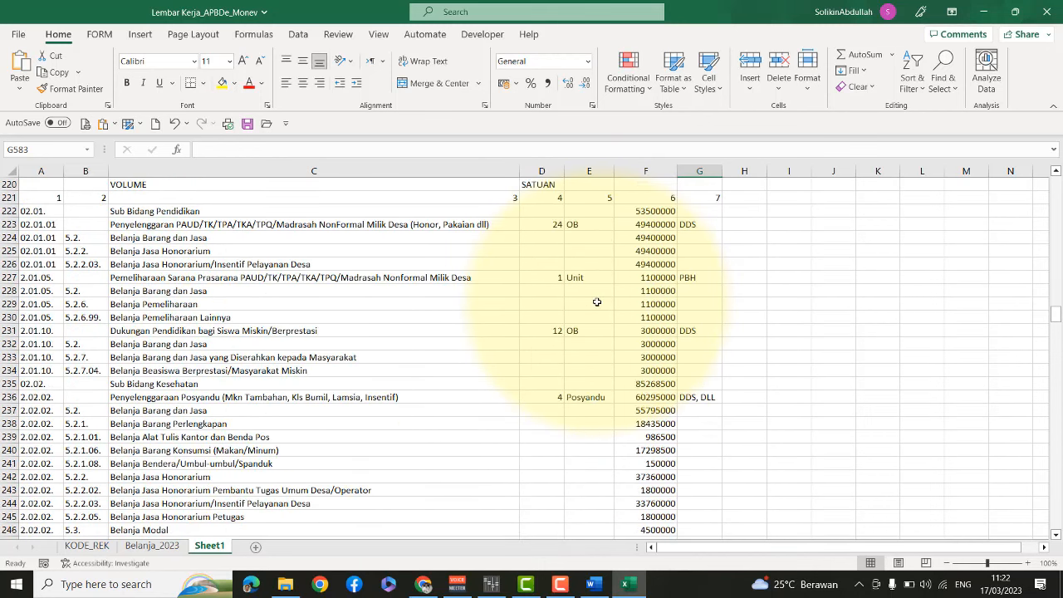
pyautogui.scroll(-7, 597, 303)
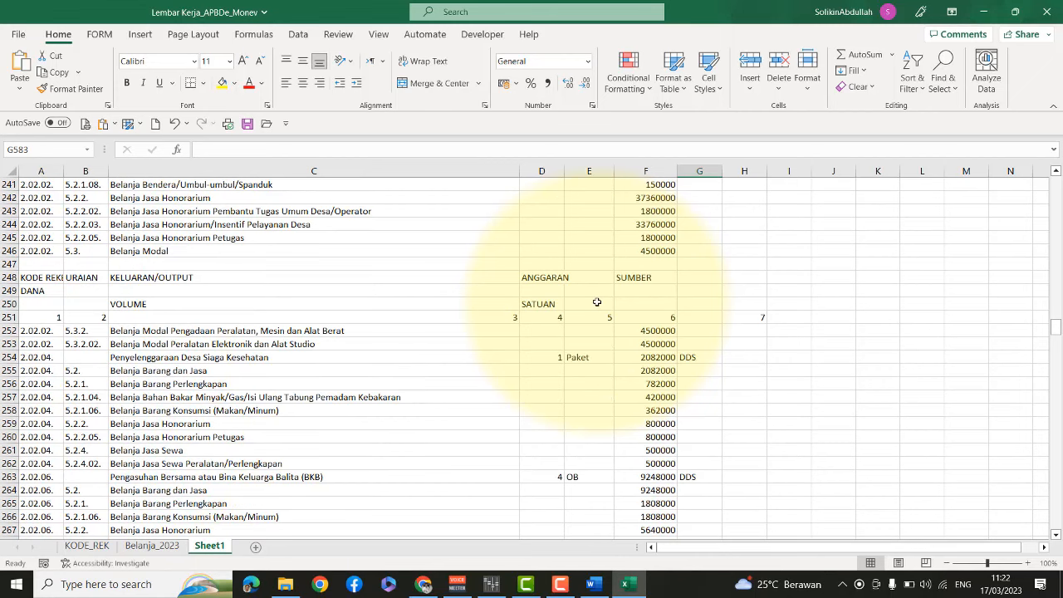
pyautogui.scroll(-3, 592, 286)
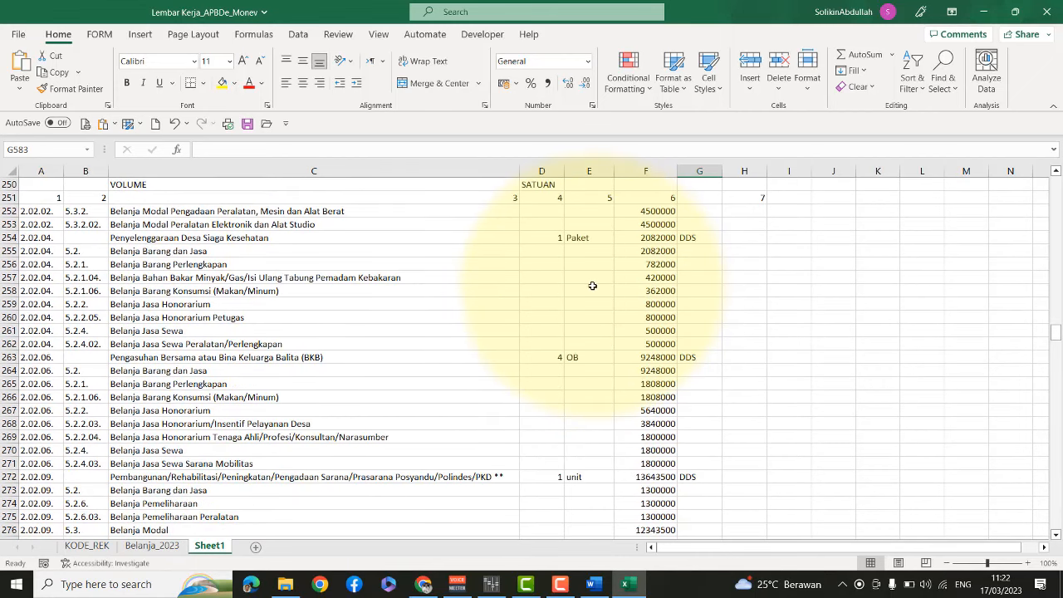
pyautogui.scroll(-10, 592, 286)
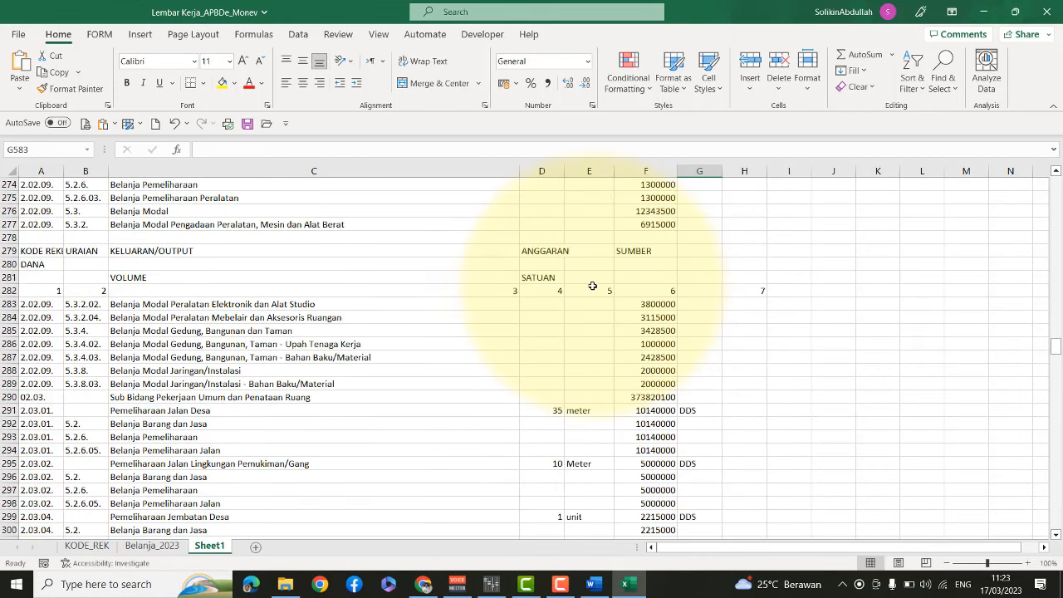
pyautogui.scroll(-9, 592, 286)
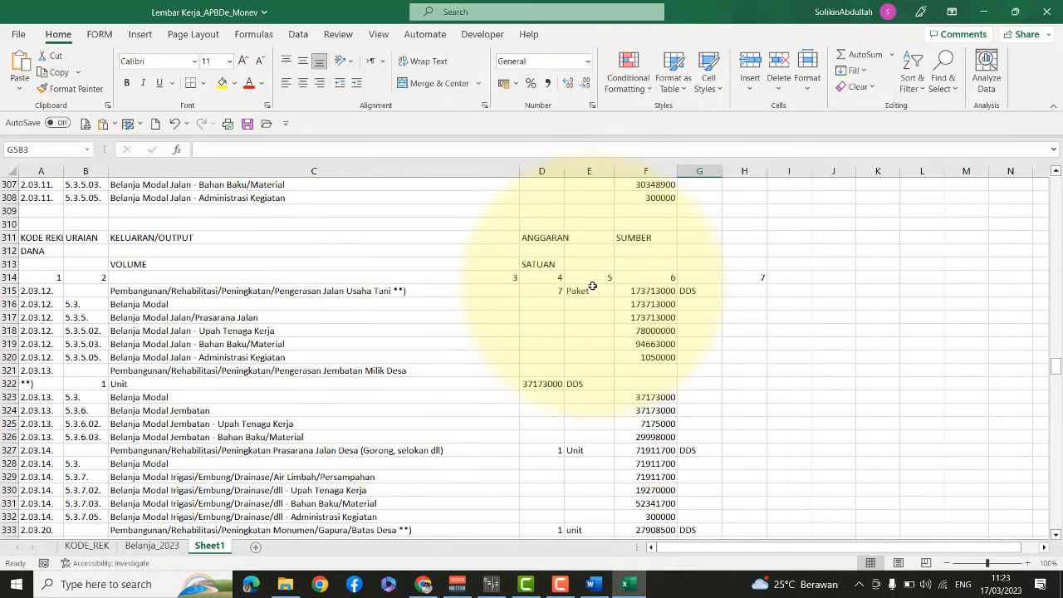
pyautogui.scroll(-15, 592, 285)
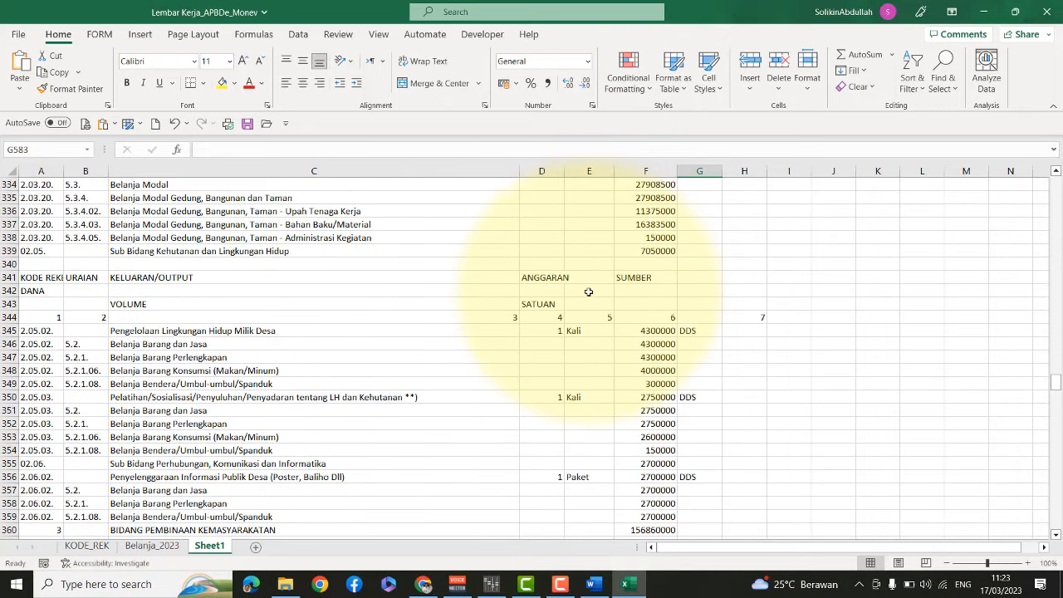
pyautogui.scroll(-11, 588, 291)
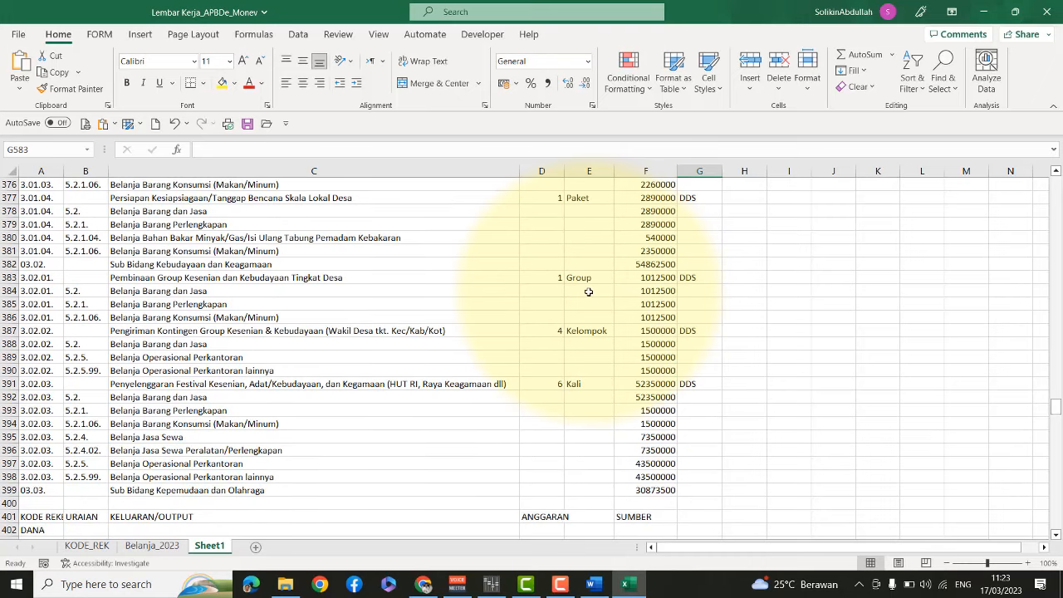
pyautogui.scroll(-3, 589, 291)
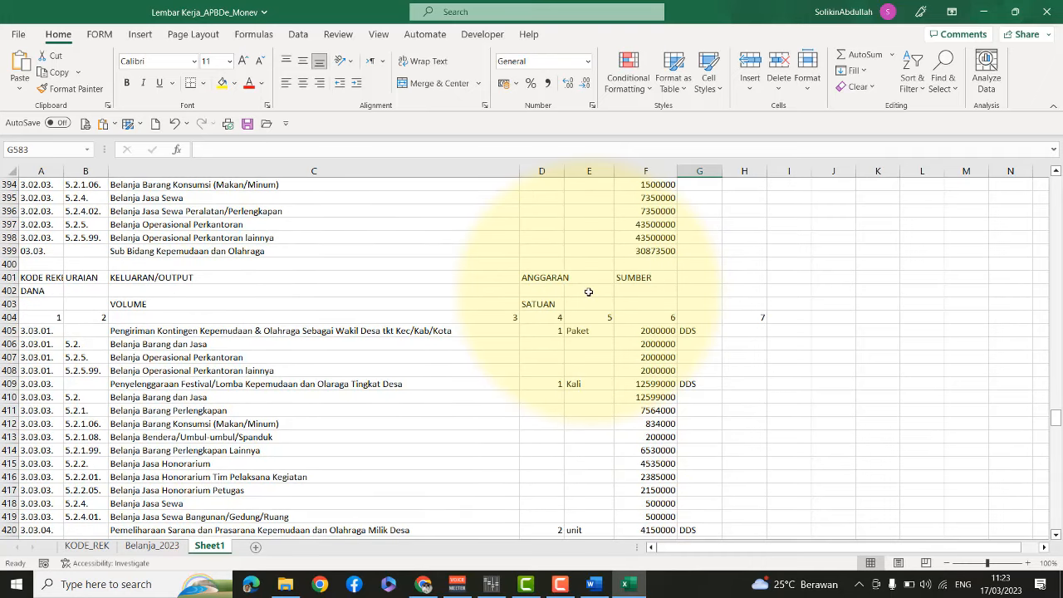
pyautogui.scroll(2, 588, 292)
pyautogui.scroll(14, 589, 291)
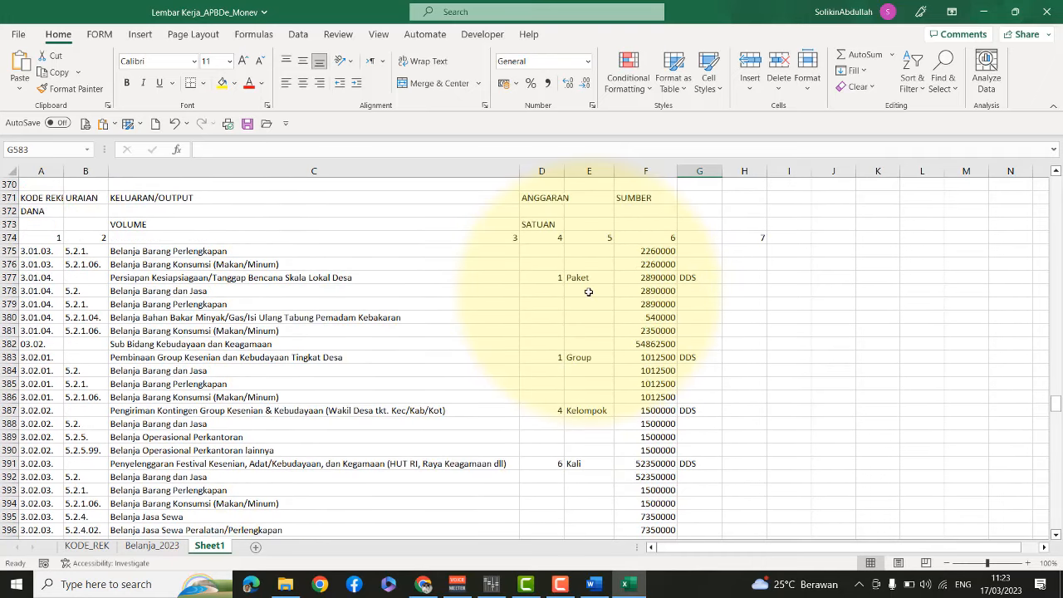
pyautogui.scroll(2, 589, 292)
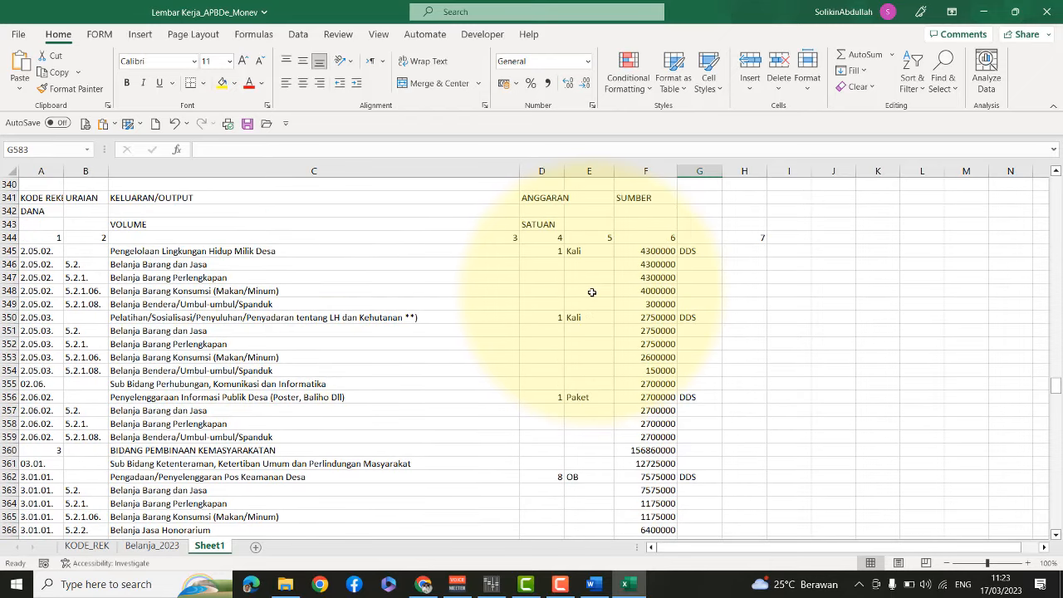
pyautogui.scroll(7, 591, 292)
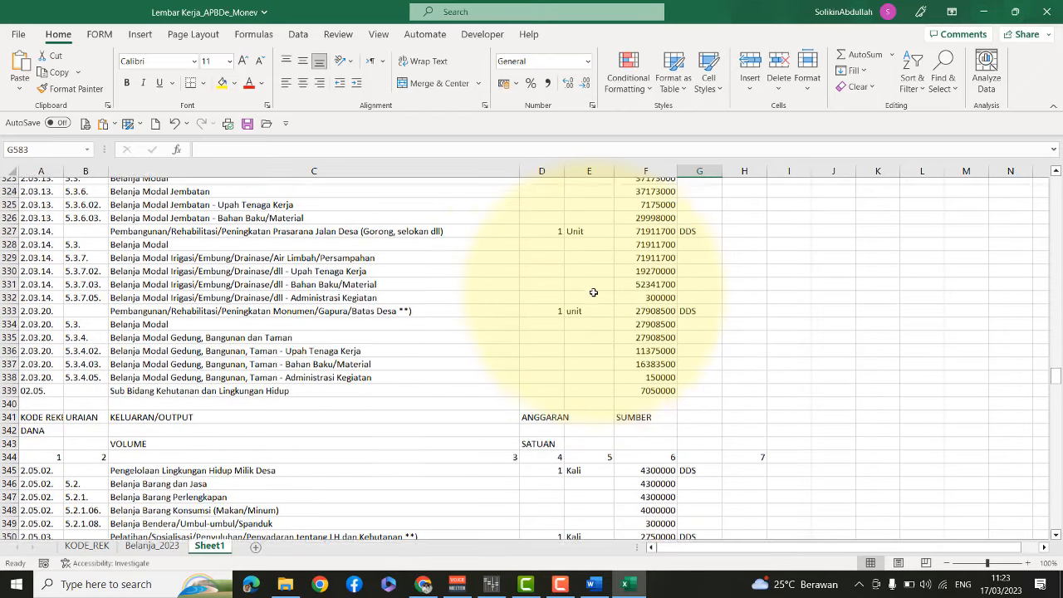
pyautogui.scroll(3, 596, 292)
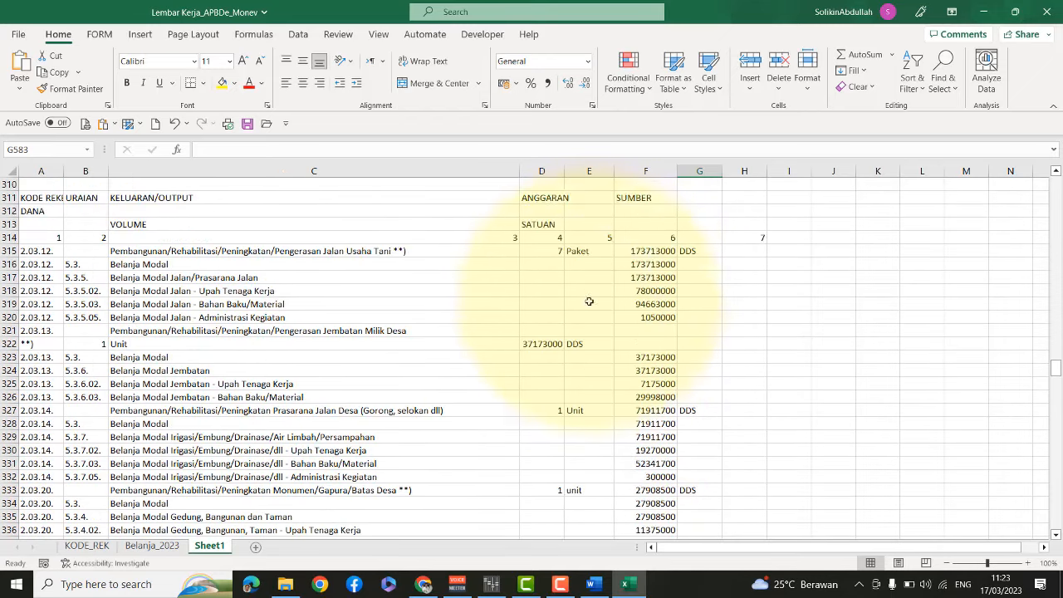
# Move the amount 37173000 and its funding source DDS from D322:E322 to F321:G321 in the 2.03.13. Jembatan Milik Desa row
pyautogui.click(545, 344)
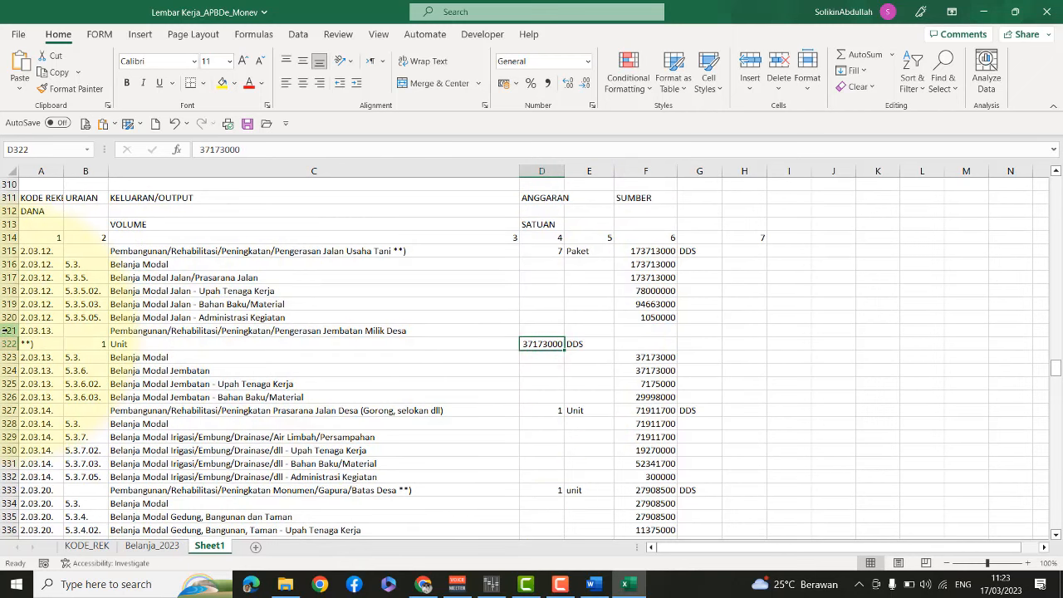
pyautogui.click(7, 330)
pyautogui.click(538, 343)
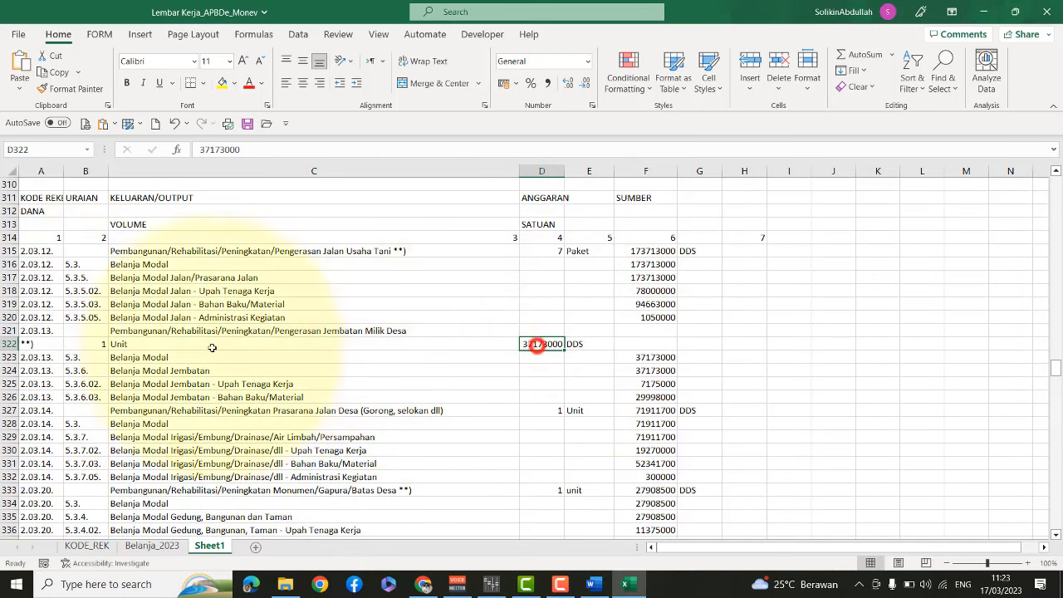
pyautogui.click(6, 330)
pyautogui.click(664, 331)
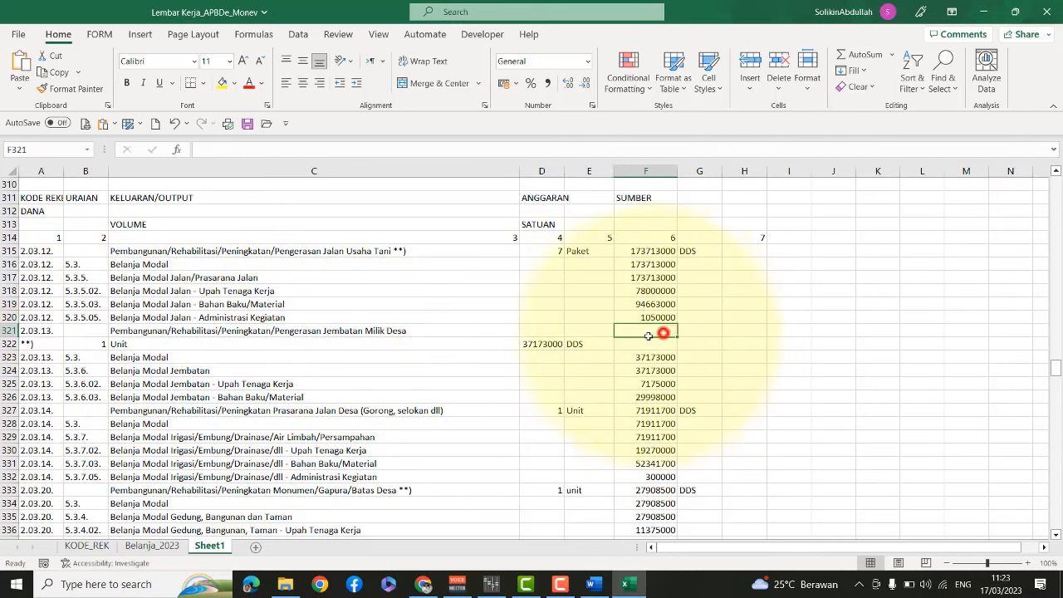
pyautogui.click(534, 345)
pyautogui.click(207, 330)
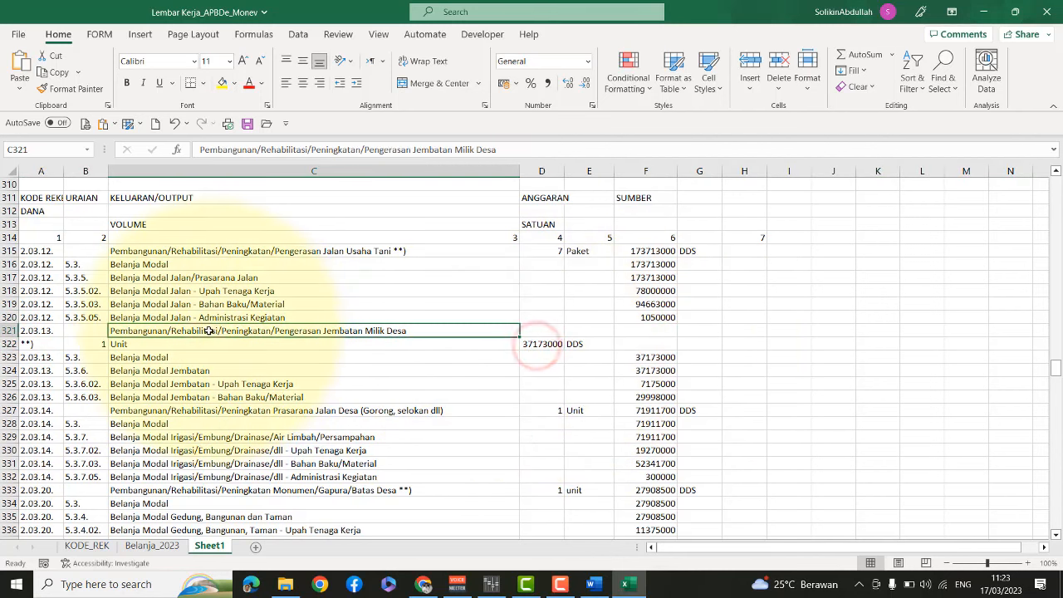
pyautogui.click(174, 344)
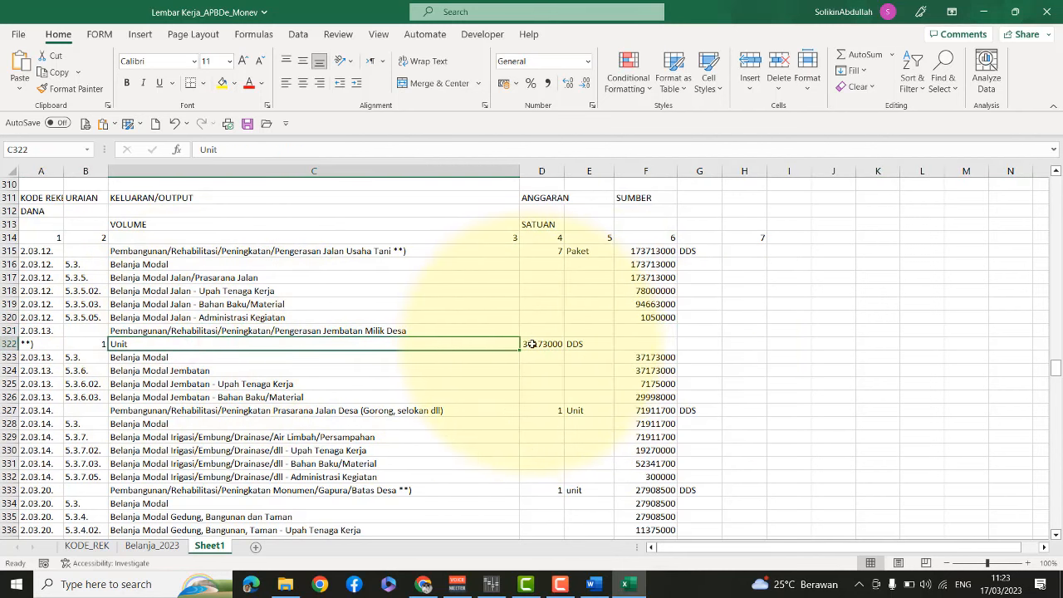
pyautogui.moveTo(532, 344); pyautogui.dragTo(694, 332)
pyautogui.click(803, 359)
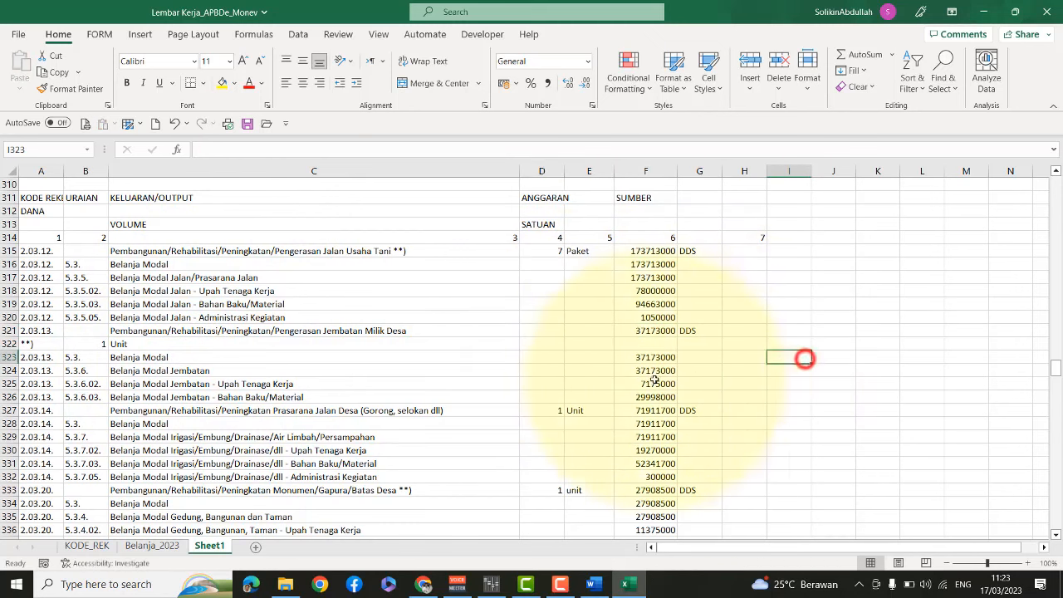
# Filter Sheet1 by column G to show only rows with a funding source, excluding the value 7 and blanks
pyautogui.scroll(3, 636, 384)
pyautogui.scroll(-2, 645, 396)
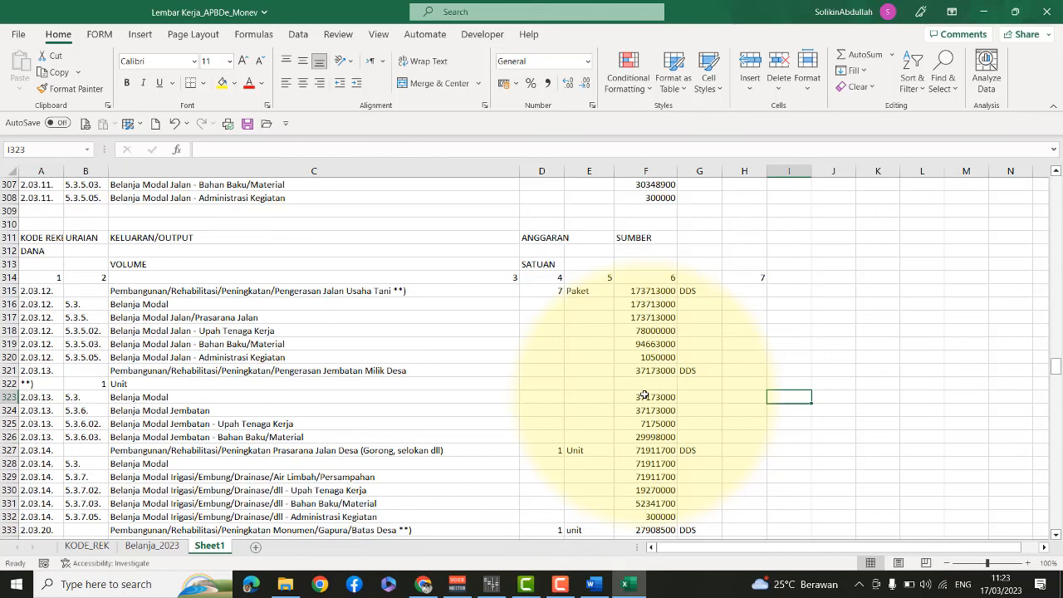
pyautogui.scroll(6, 645, 396)
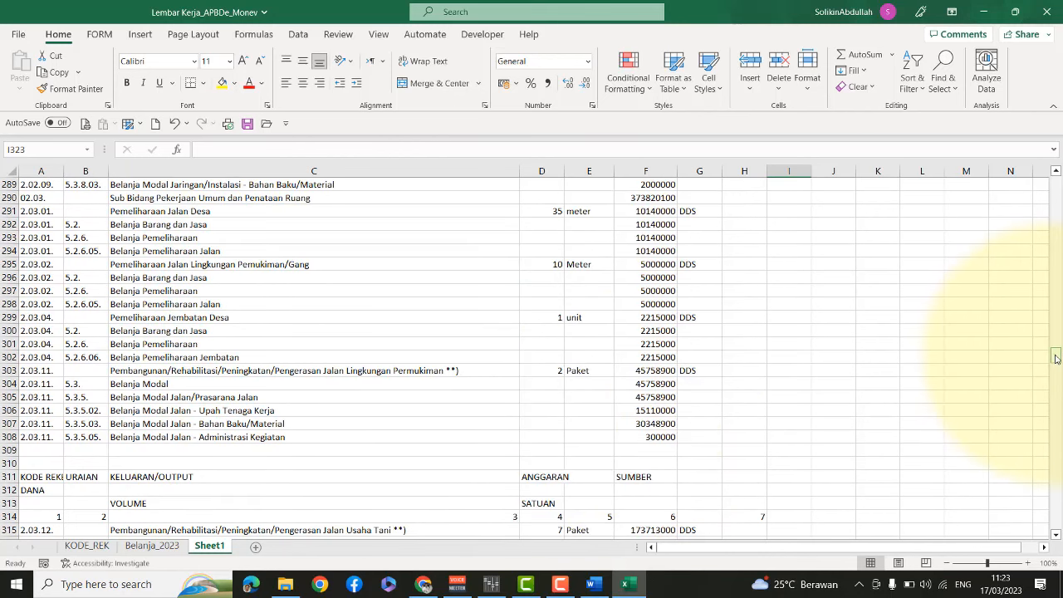
pyautogui.moveTo(1056, 359); pyautogui.dragTo(1056, 355)
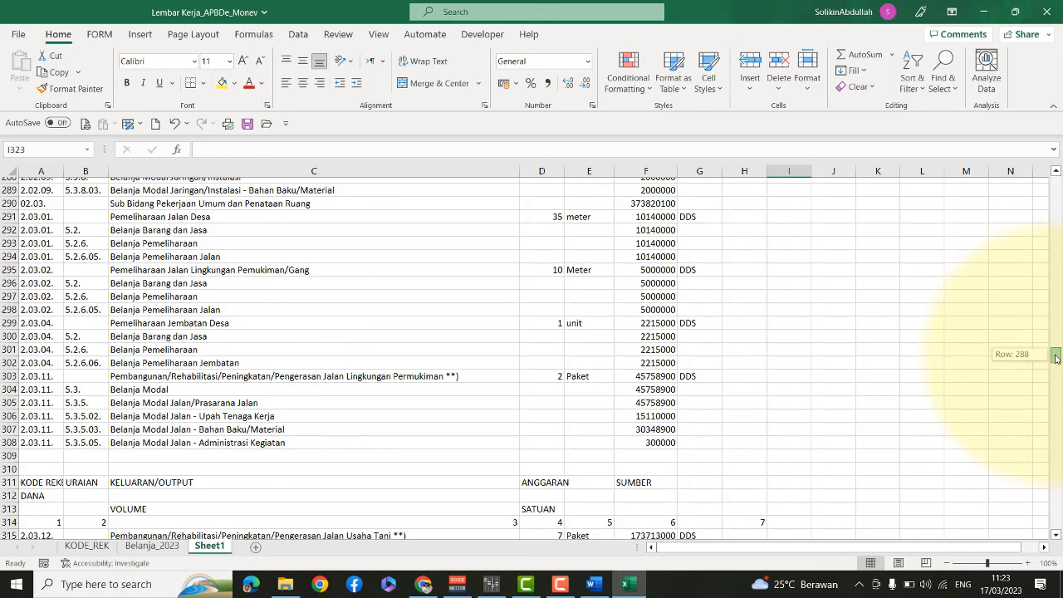
pyautogui.moveTo(1056, 359); pyautogui.dragTo(1005, 108)
pyautogui.click(704, 172)
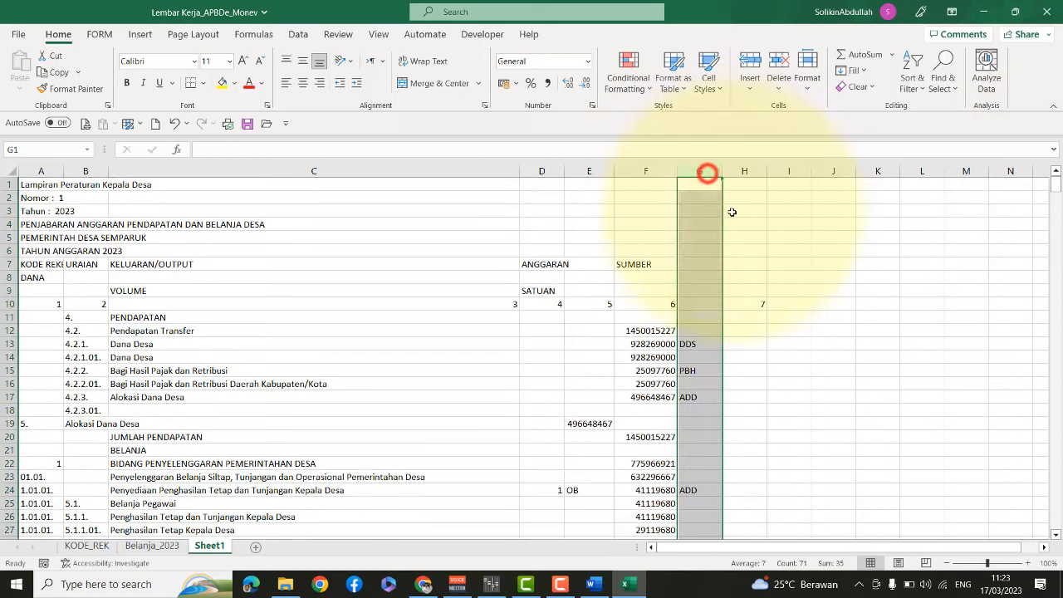
pyautogui.click(911, 83)
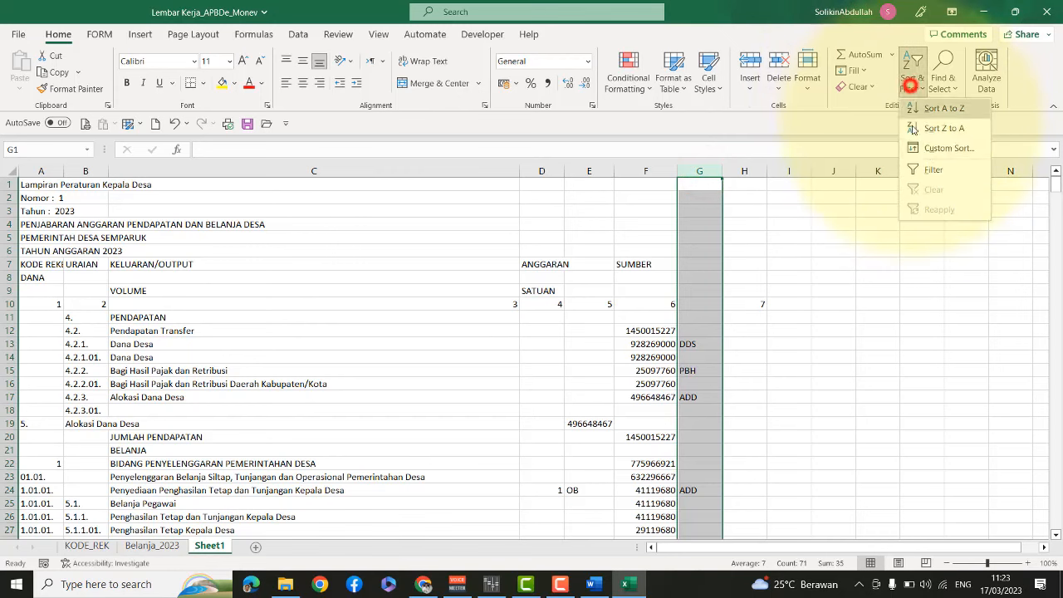
pyautogui.click(933, 170)
pyautogui.click(718, 184)
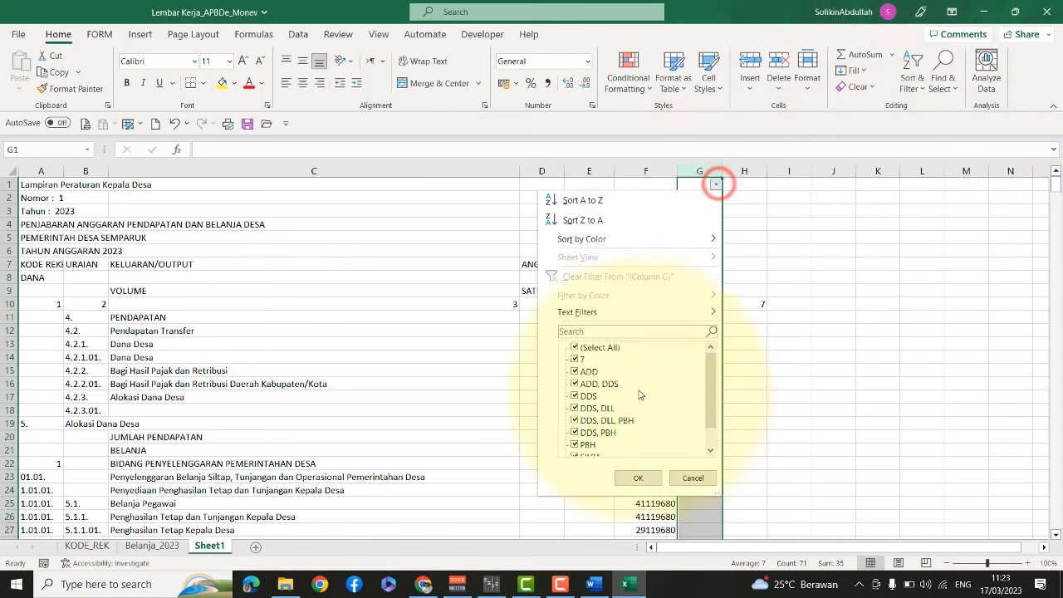
pyautogui.moveTo(705, 368); pyautogui.dragTo(708, 384)
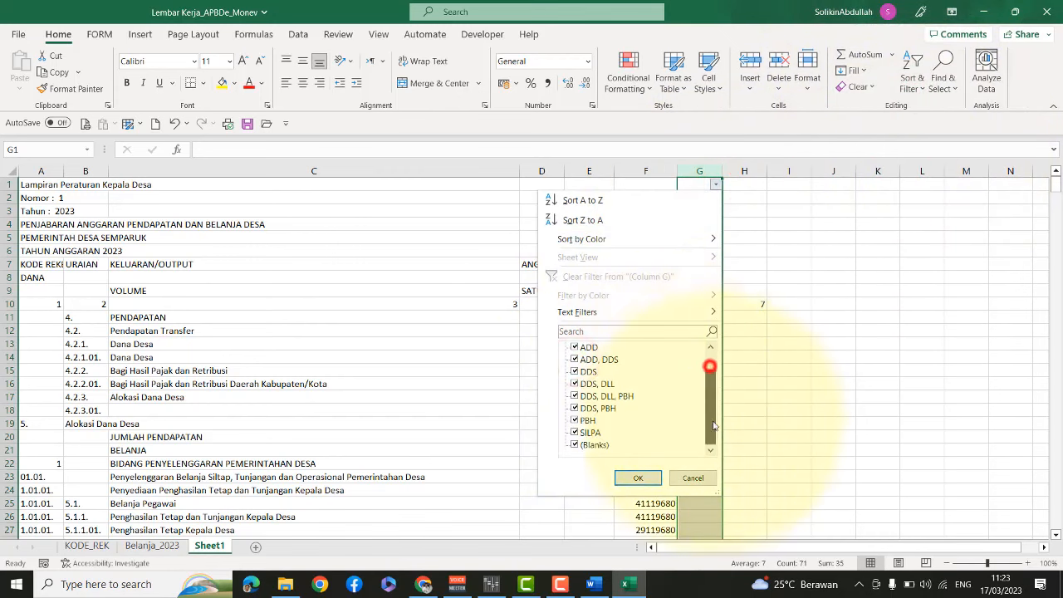
pyautogui.click(593, 445)
pyautogui.click(629, 479)
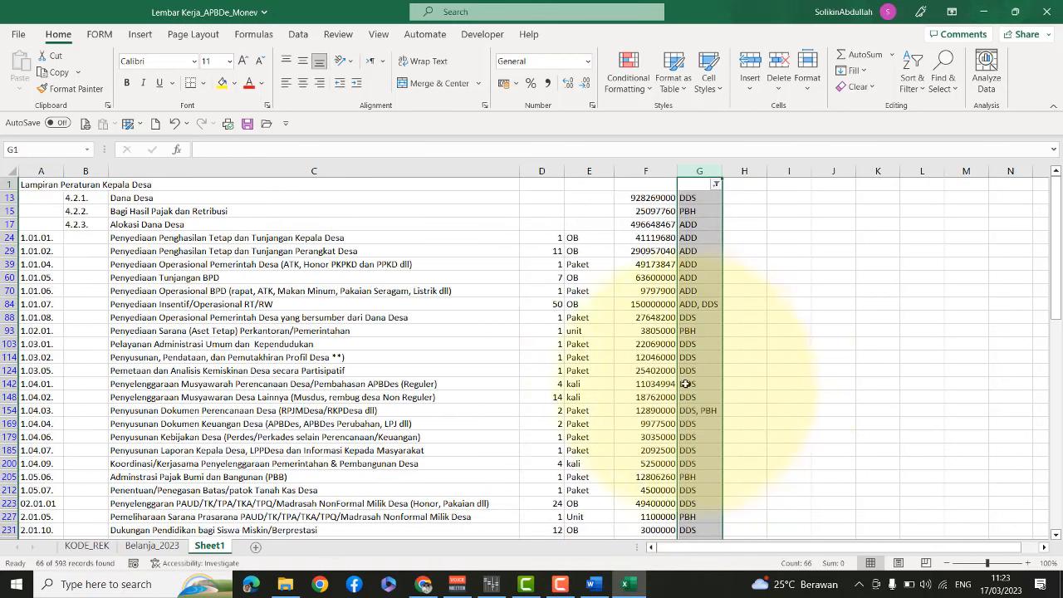
# Copy the filtered Sheet1 rows from A13 to G582 and paste them as values at A1 of a new worksheet
pyautogui.scroll(-2, 685, 384)
pyautogui.scroll(2, 452, 378)
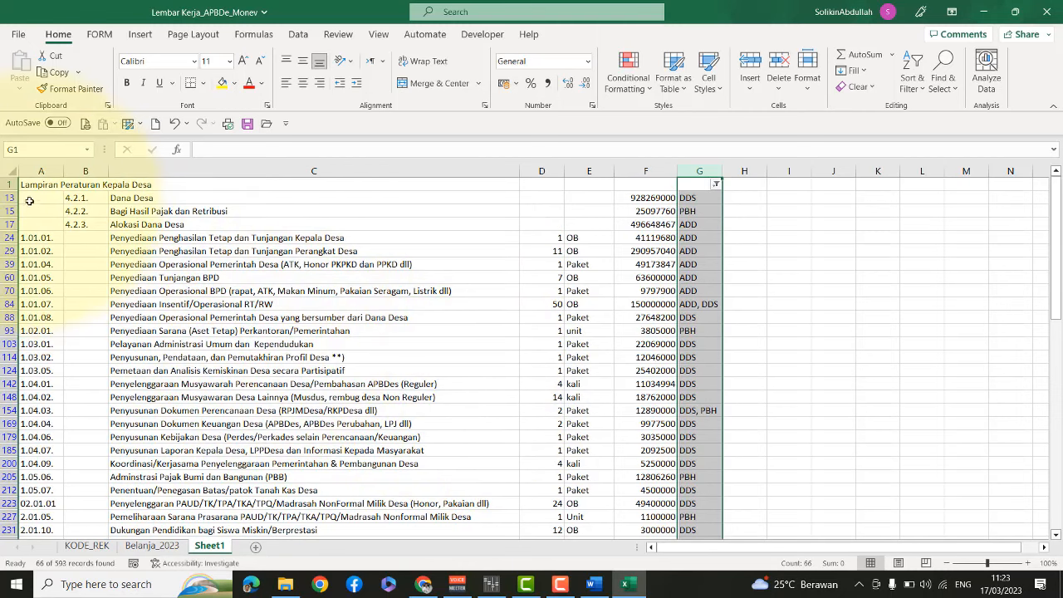
pyautogui.moveTo(31, 199); pyautogui.dragTo(697, 493)
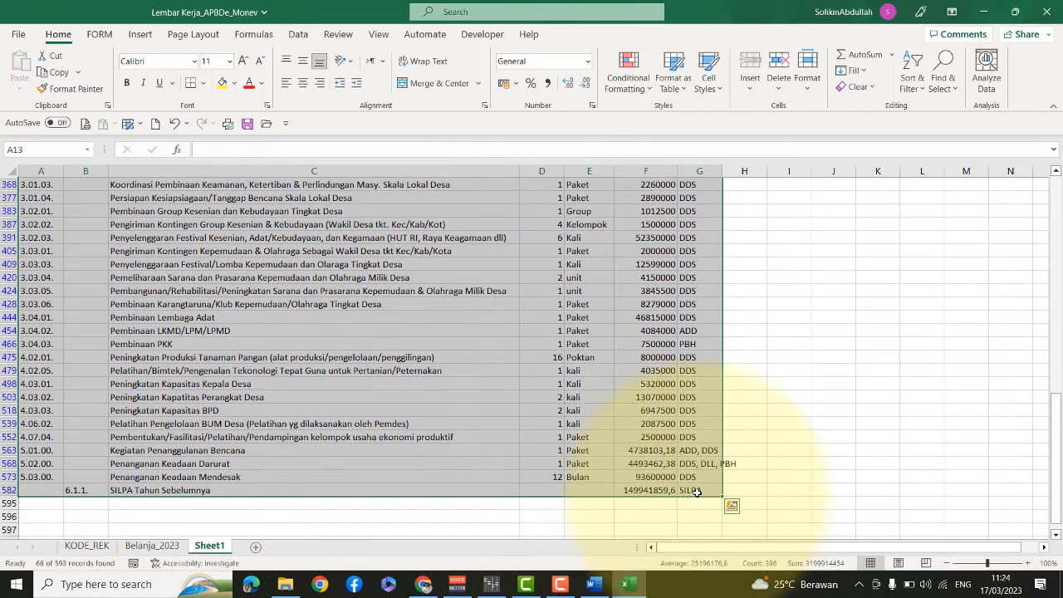
pyautogui.hotkey('ctrl', 'c')
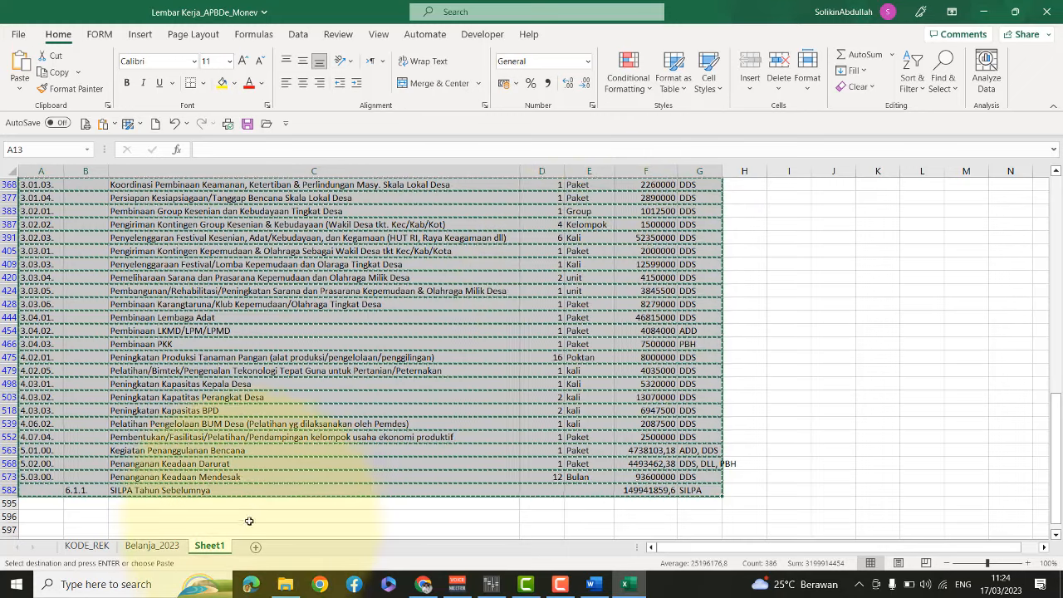
pyautogui.click(257, 547)
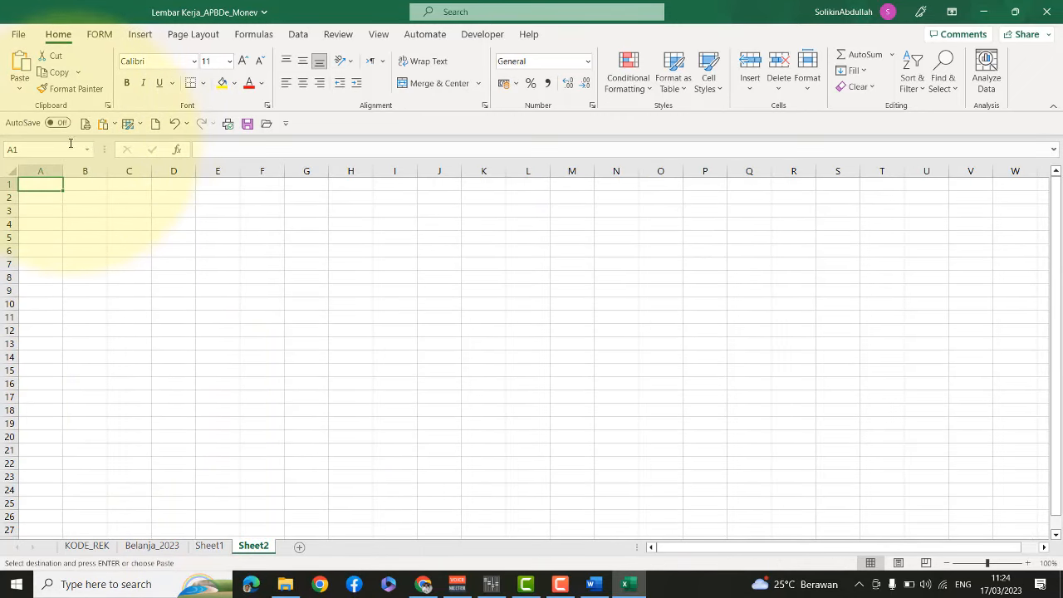
pyautogui.click(19, 86)
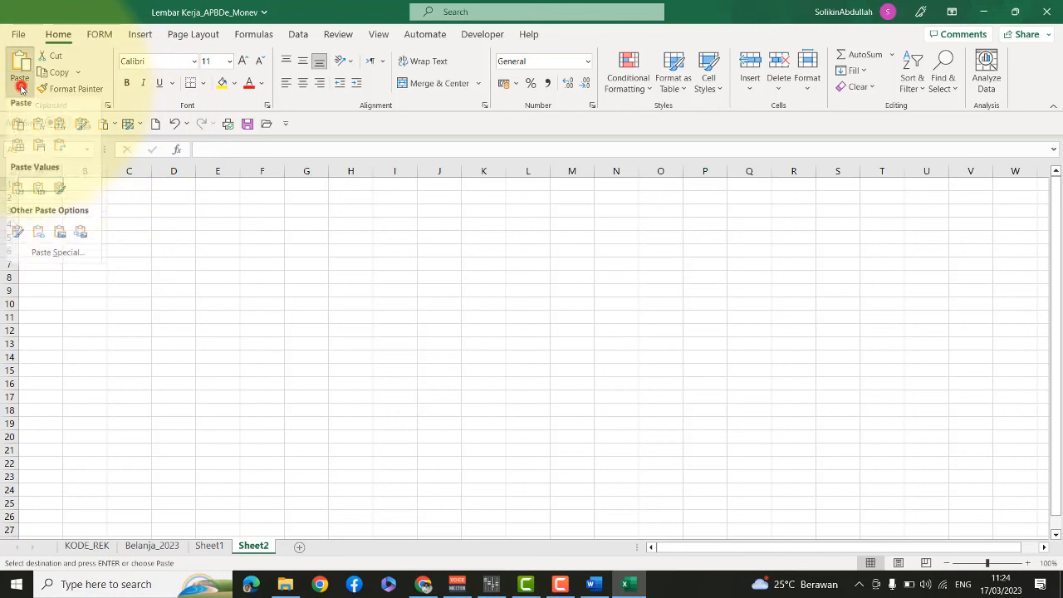
pyautogui.click(18, 195)
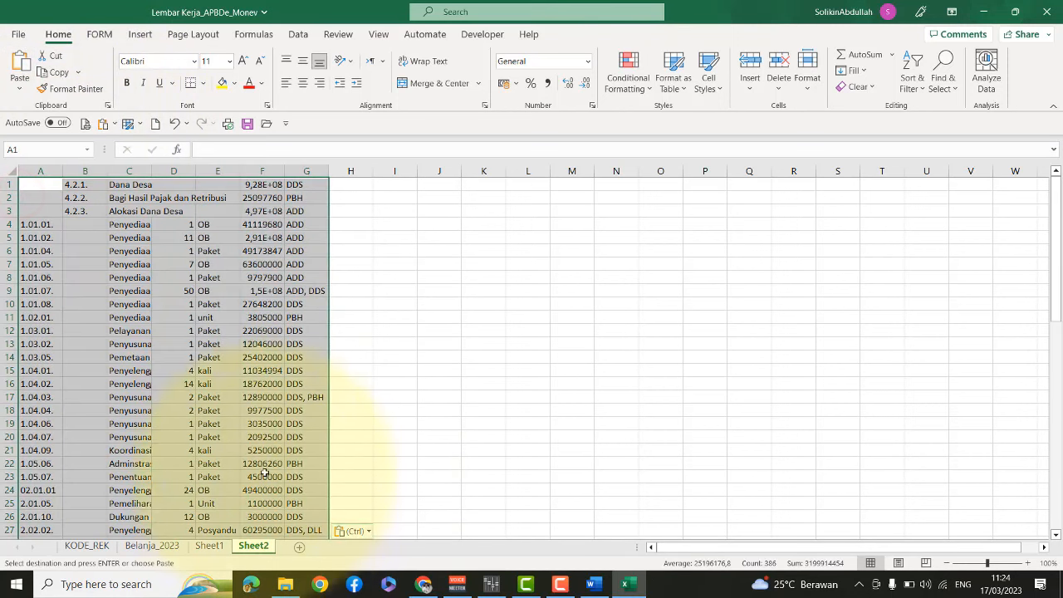
# Fit column C to its activity names and delete the volume and unit columns D and E in Sheet2
pyautogui.doubleClick(151, 172)
pyautogui.click(839, 303)
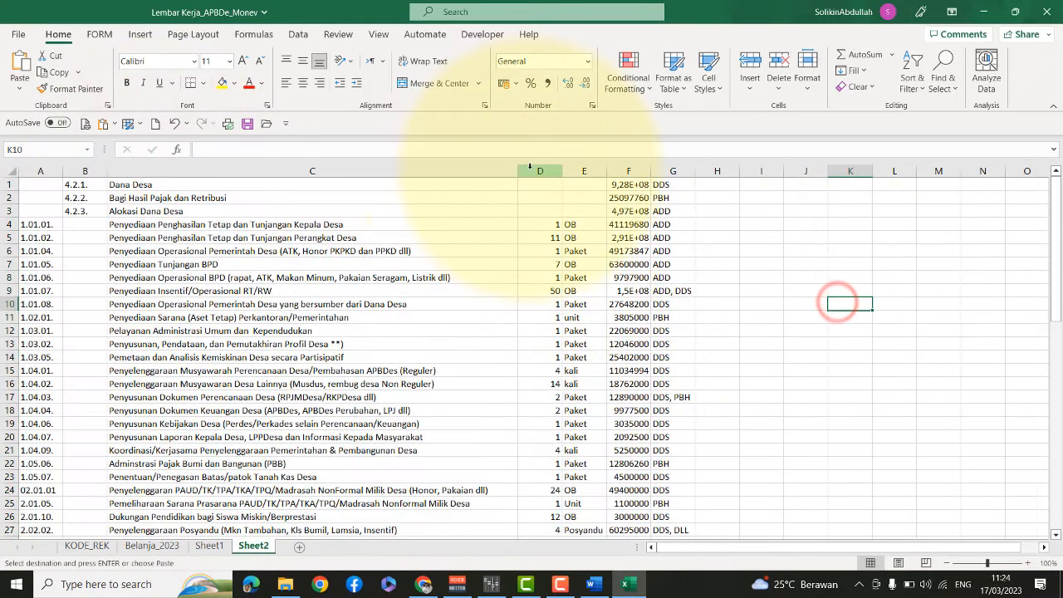
pyautogui.moveTo(530, 171); pyautogui.dragTo(584, 171)
pyautogui.click(779, 60)
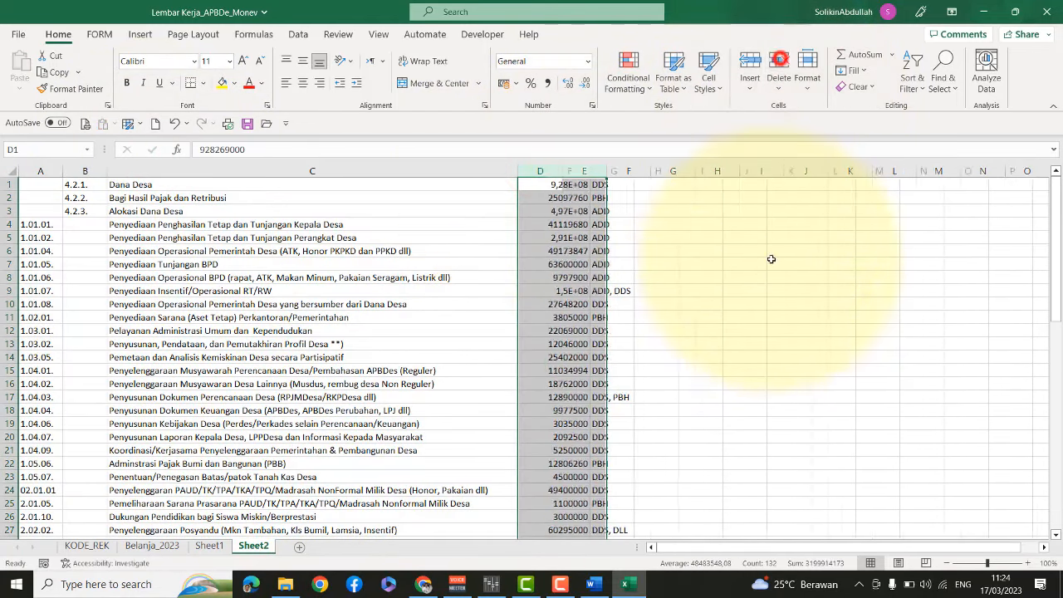
pyautogui.click(724, 328)
pyautogui.click(31, 264)
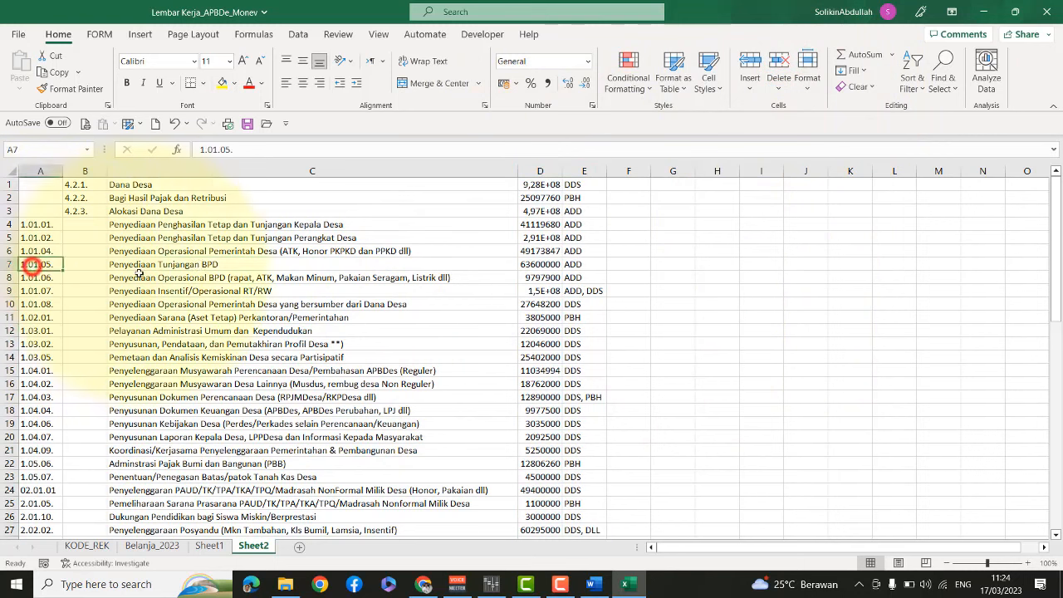
pyautogui.click(196, 265)
pyautogui.click(539, 264)
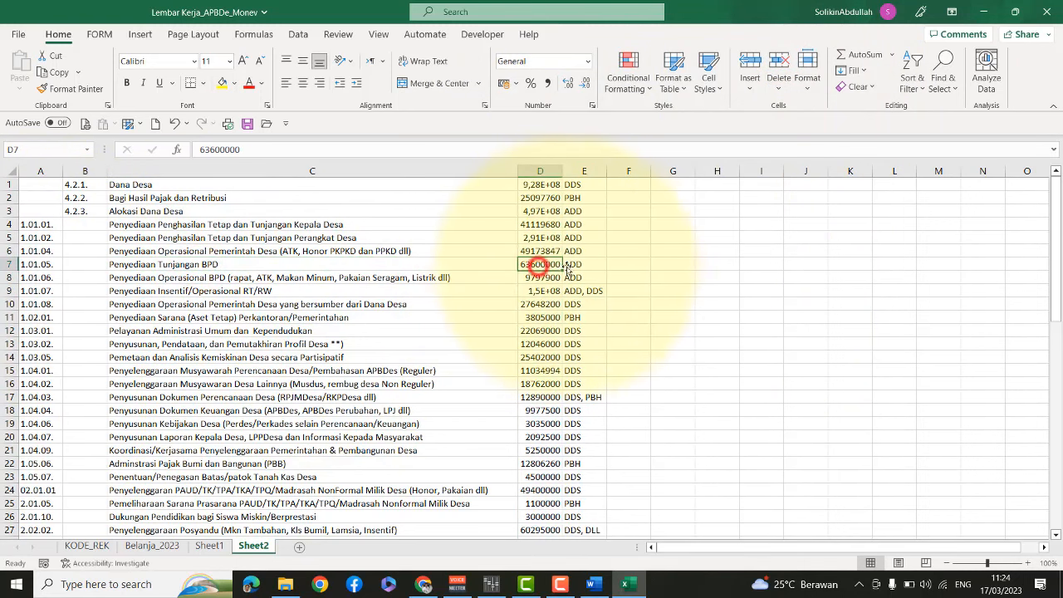
pyautogui.click(570, 266)
pyautogui.scroll(-2, 442, 406)
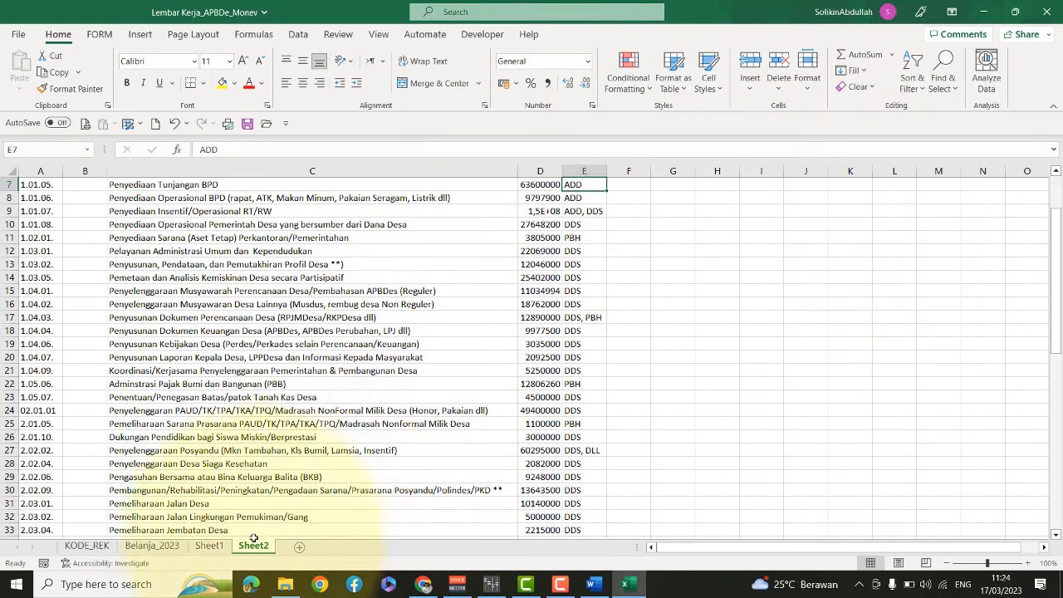
# Delete the Sheet1 worksheet permanently from the workbook
pyautogui.click(209, 546)
pyautogui.rightClick(210, 546)
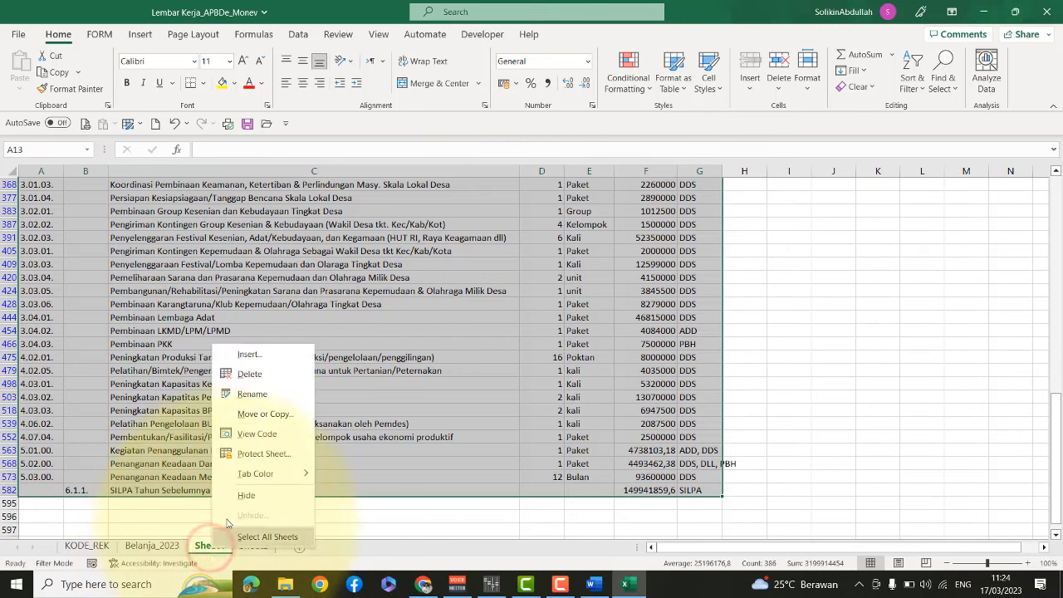
pyautogui.click(249, 374)
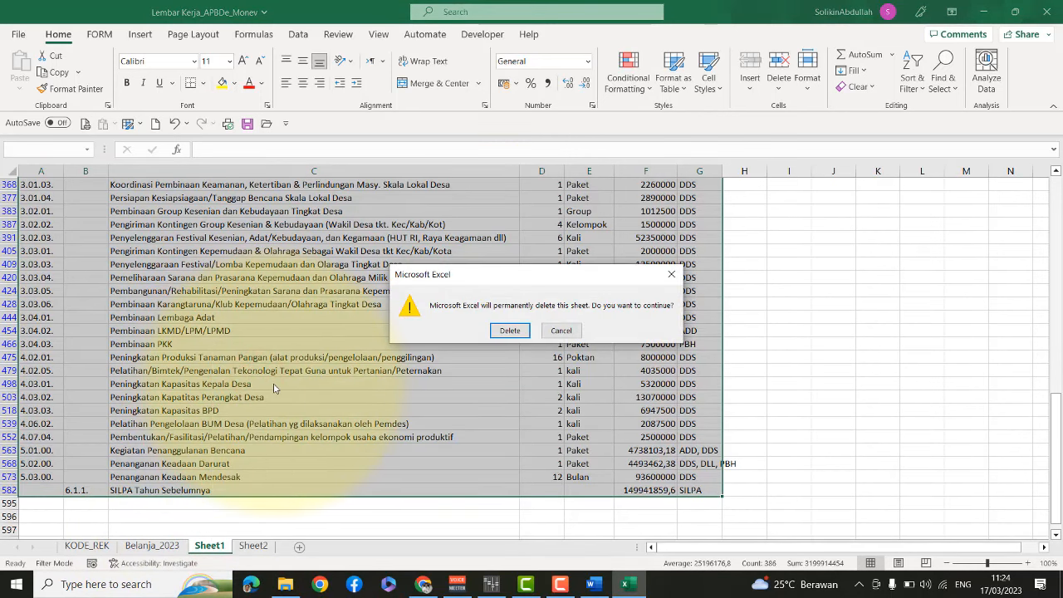
pyautogui.click(510, 331)
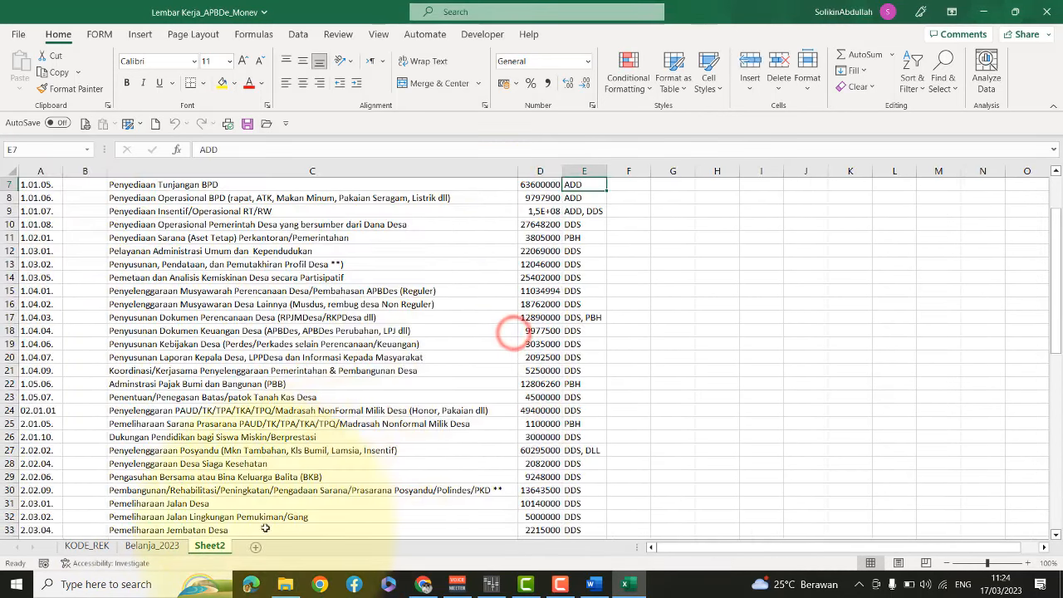
# Examine the funding sources in column E of Sheet2 for activities that combine more than one source
pyautogui.scroll(2, 311, 438)
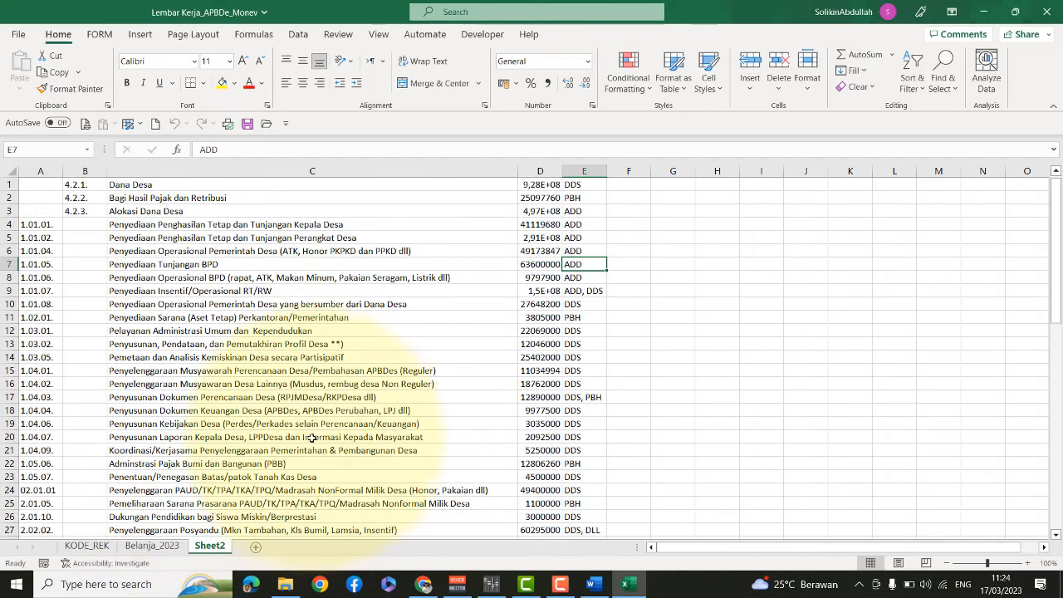
pyautogui.click(311, 356)
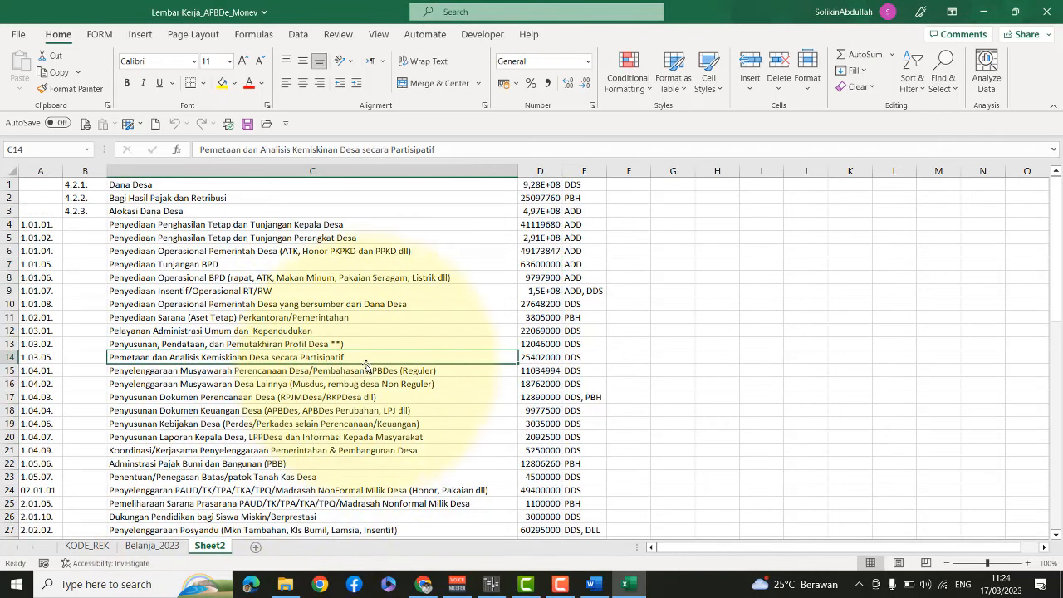
pyautogui.scroll(-2, 366, 366)
pyautogui.scroll(2, 367, 367)
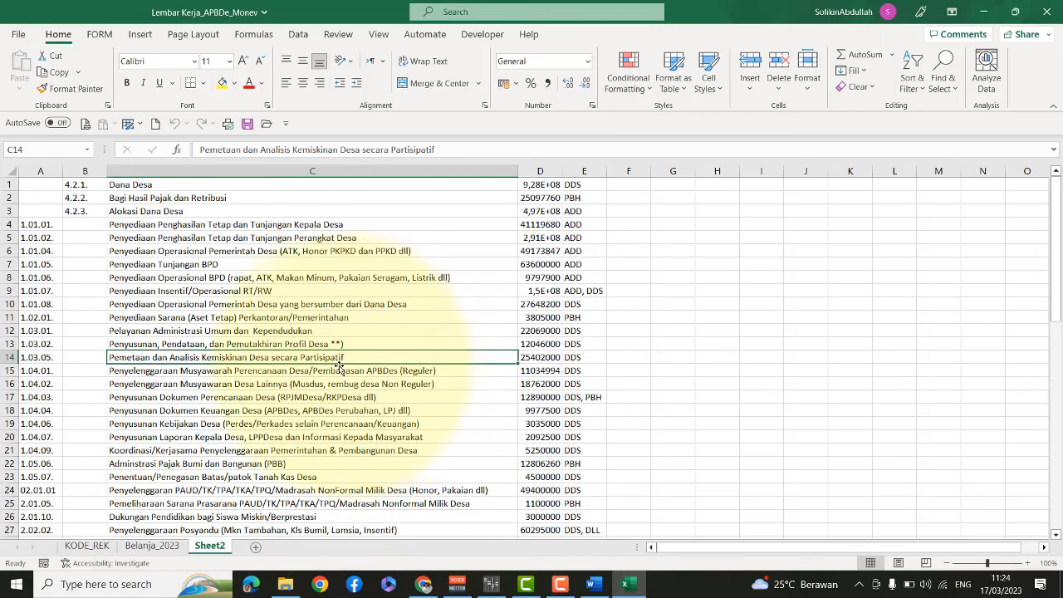
pyautogui.click(584, 289)
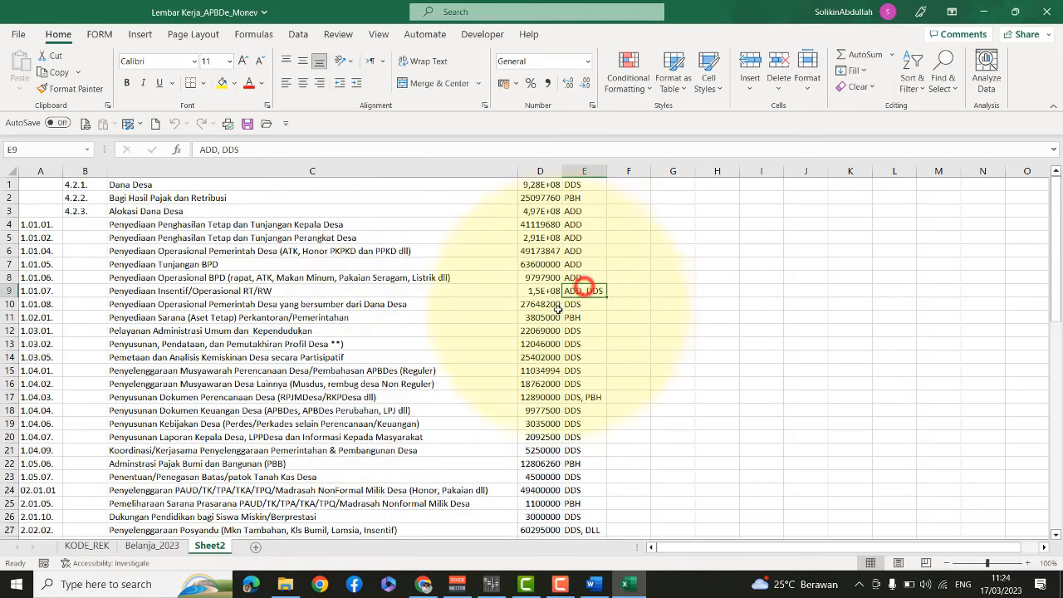
pyautogui.click(582, 306)
pyautogui.click(579, 319)
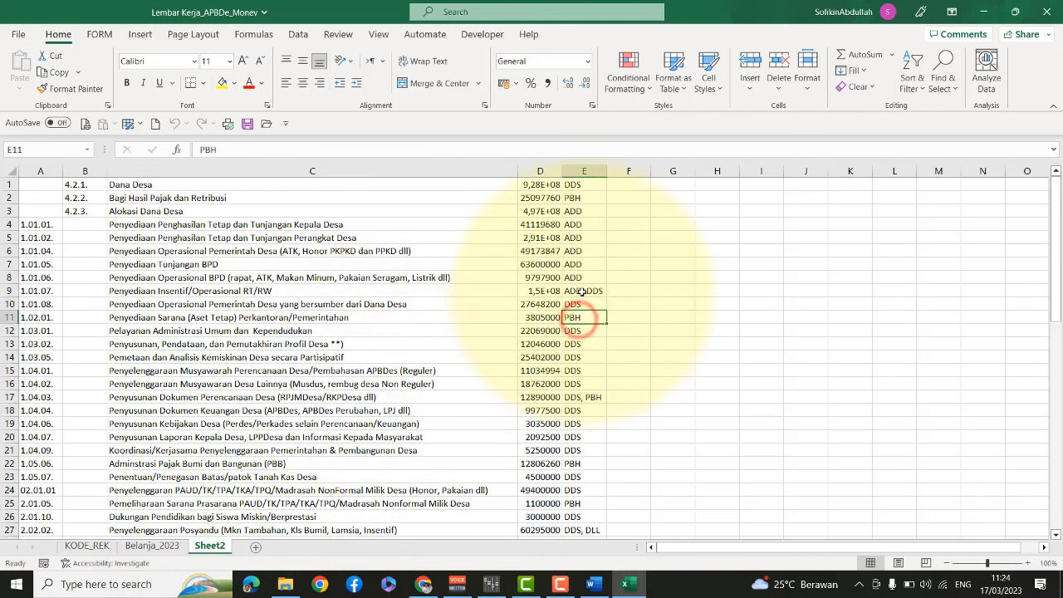
pyautogui.click(582, 291)
pyautogui.click(576, 397)
pyautogui.scroll(-4, 573, 398)
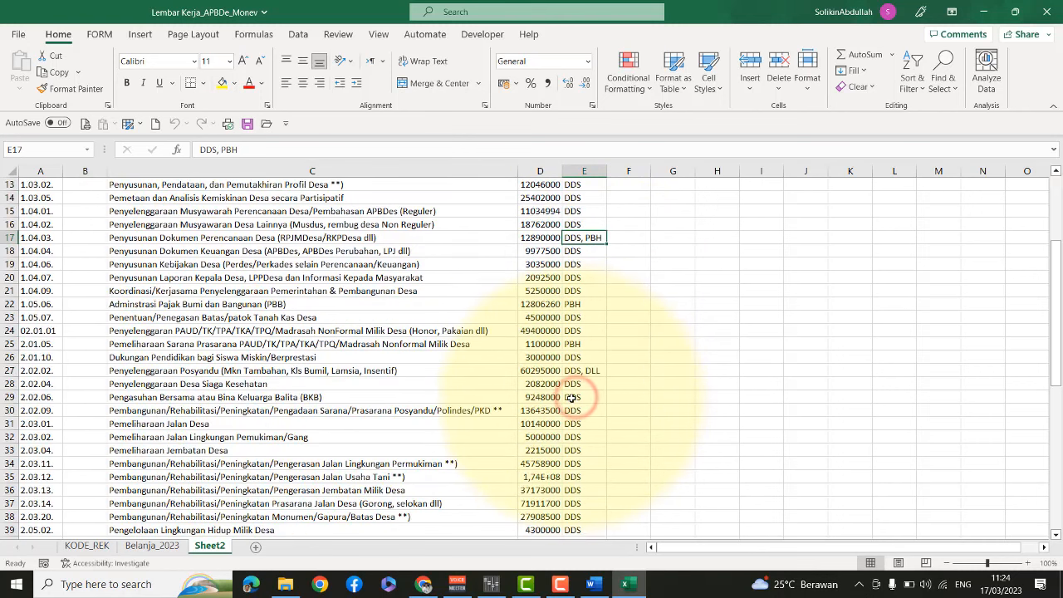
pyautogui.scroll(4, 581, 371)
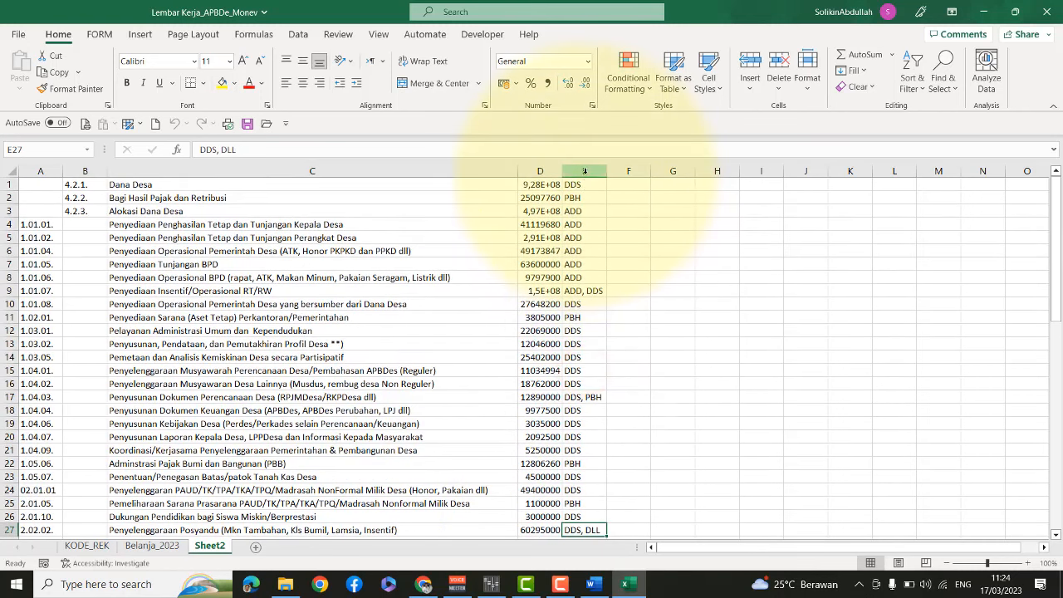
# Filter column E of Sheet2 to ADD, DDS; DDS, DLL; DDS, DLL, PBH; DDS, PBH; and SILPA
pyautogui.click(584, 171)
pyautogui.click(912, 78)
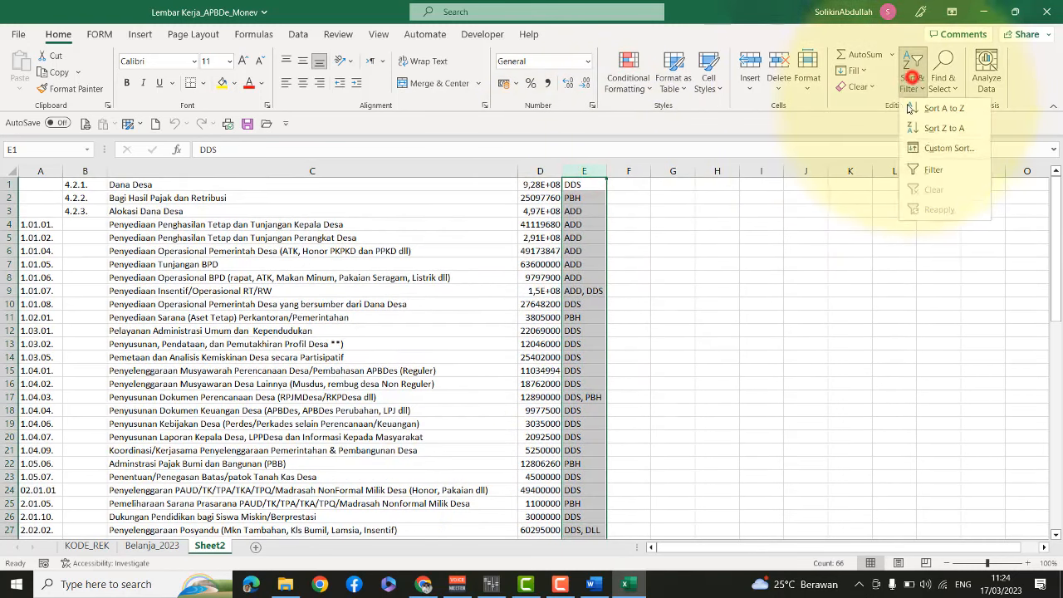
pyautogui.click(922, 169)
pyautogui.click(600, 184)
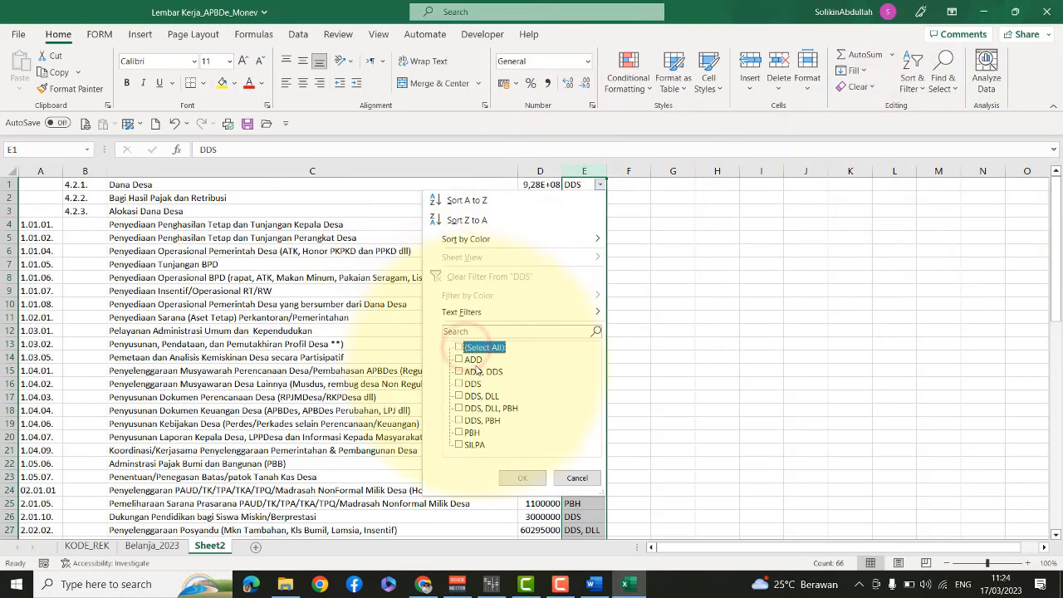
pyautogui.click(461, 372)
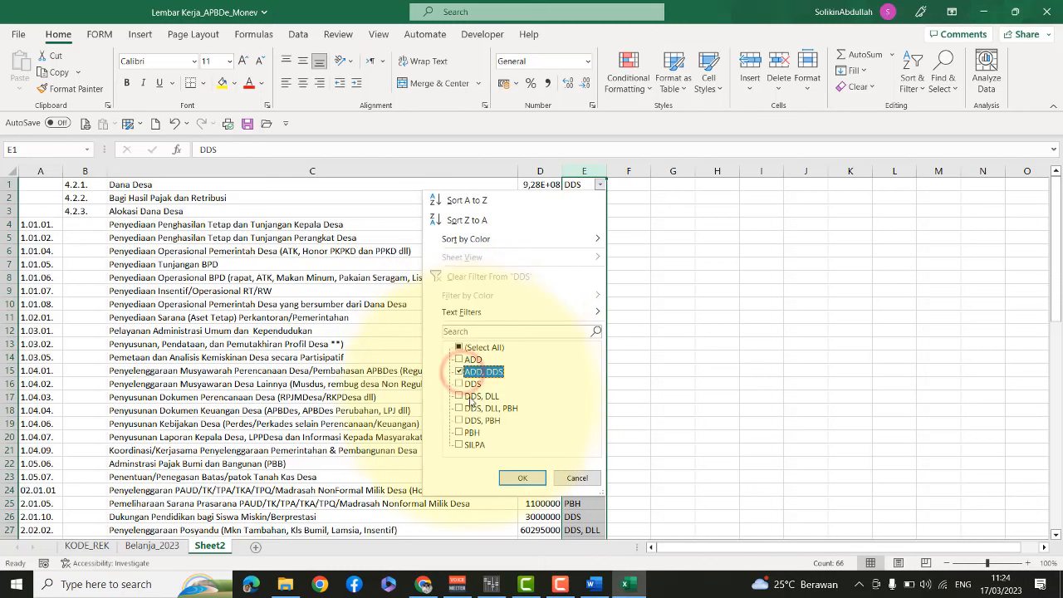
pyautogui.click(458, 444)
pyautogui.click(522, 477)
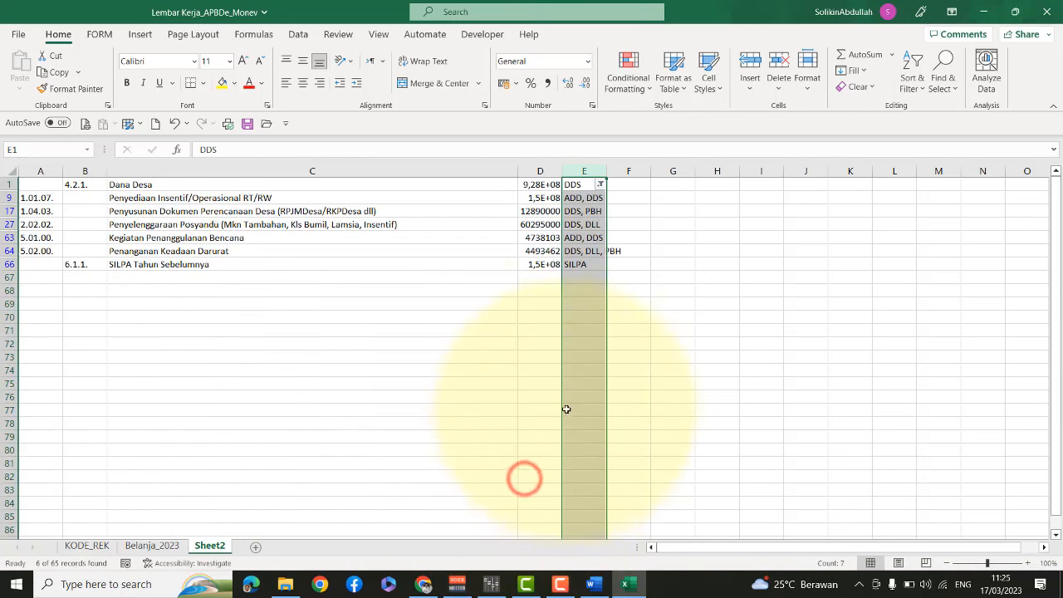
# Fill the filtered rows from A9 to E66 with yellow and fit column D to its amounts
pyautogui.click(359, 332)
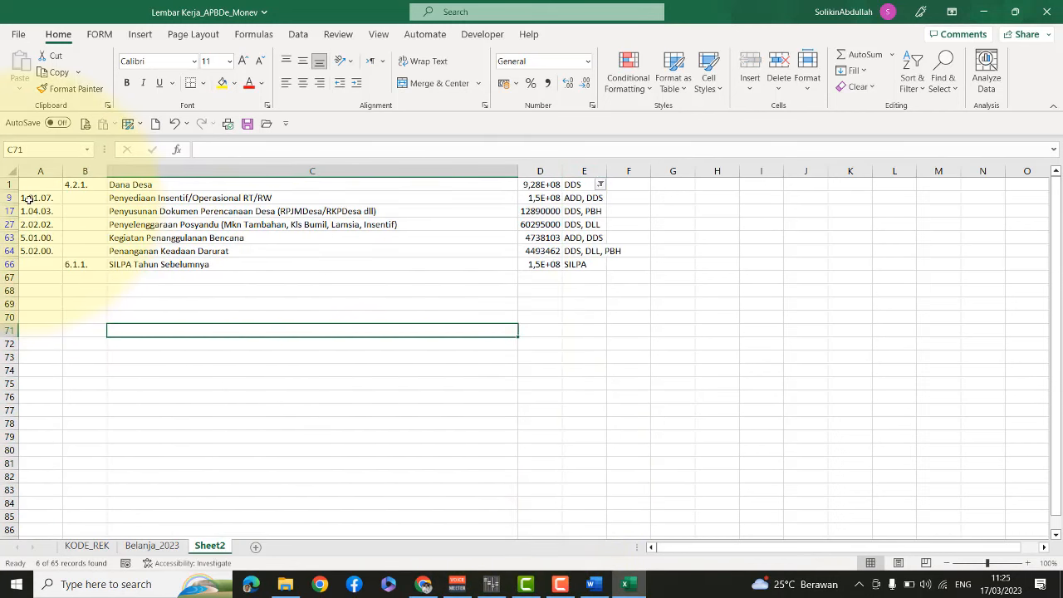
pyautogui.moveTo(33, 198); pyautogui.dragTo(588, 265)
pyautogui.click(222, 82)
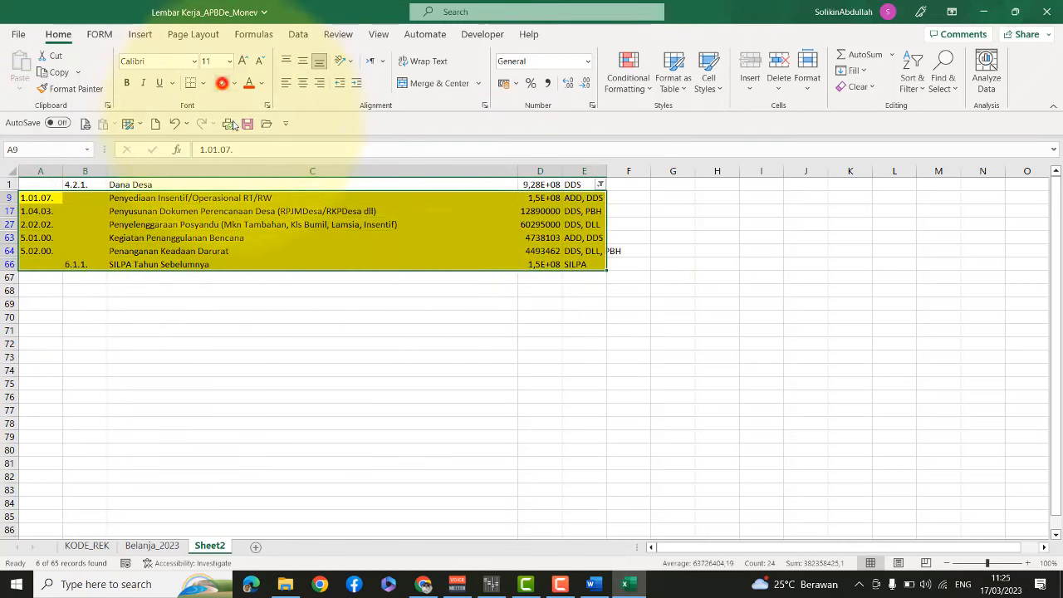
pyautogui.click(430, 341)
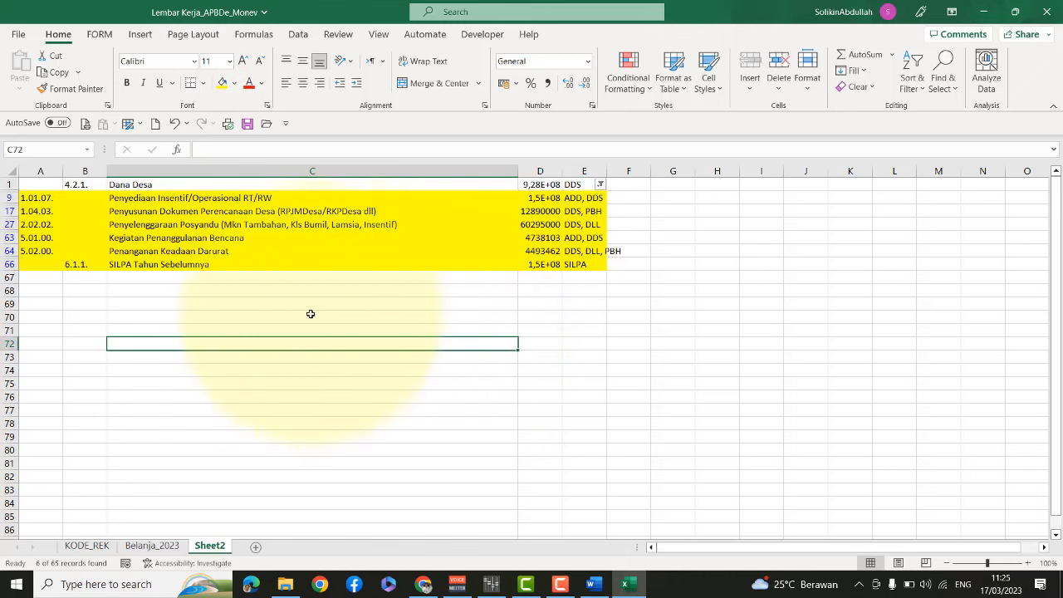
pyautogui.doubleClick(561, 169)
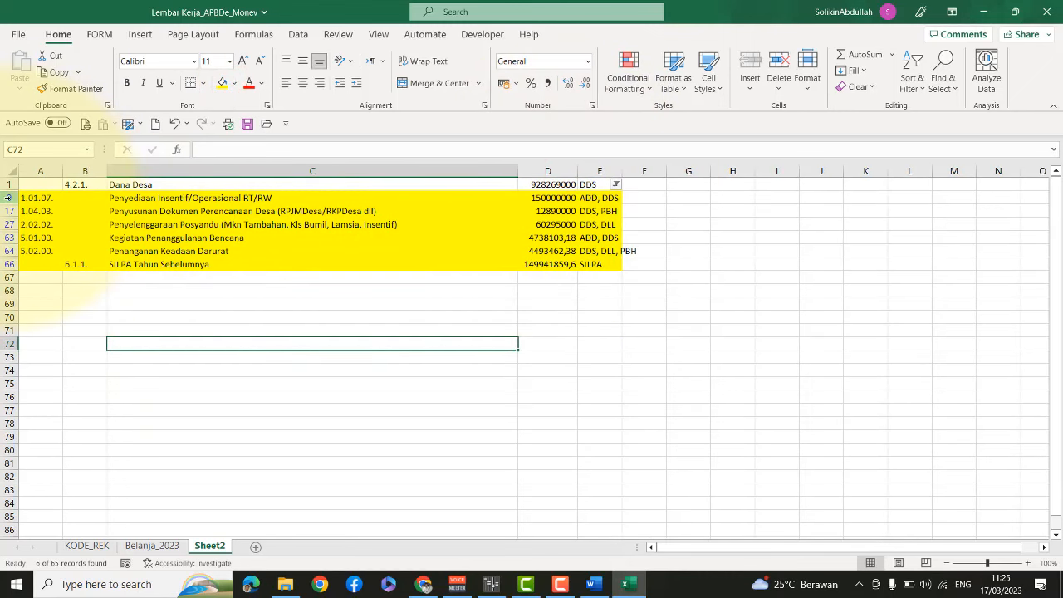
# Insert a blank row above each of the six yellow rows 9, 17, 27, 63, 64 and 66
pyautogui.click(10, 197)
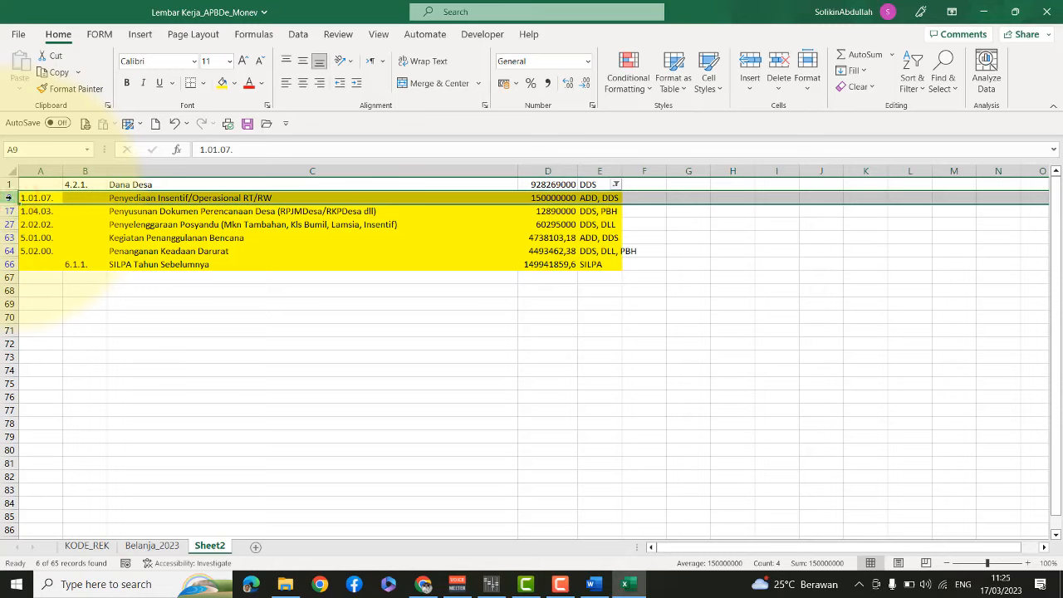
pyautogui.keyDown('ctrl'); pyautogui.click(7, 211); pyautogui.keyUp('ctrl')
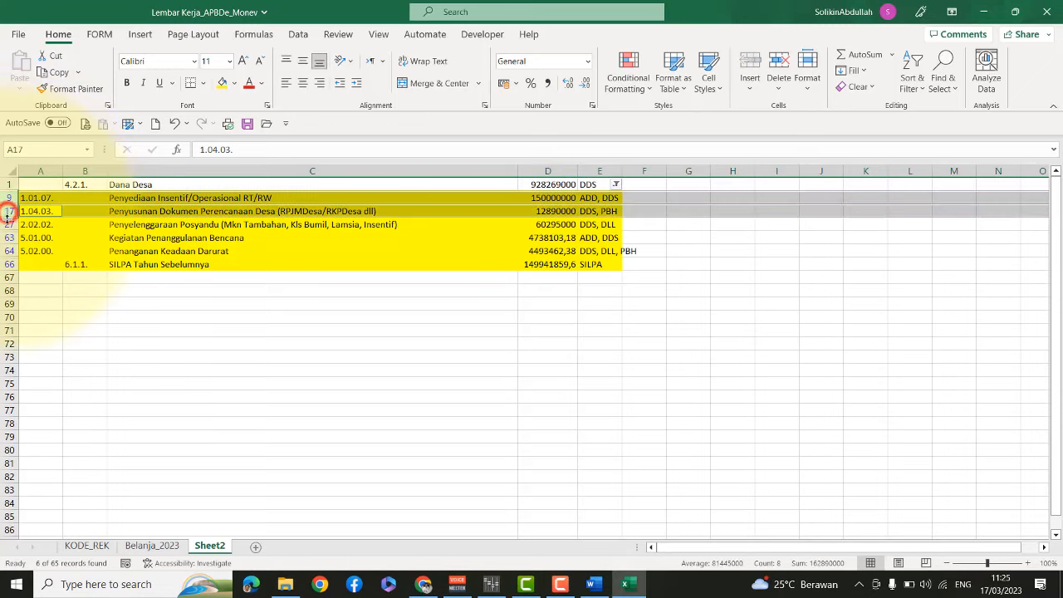
pyautogui.keyDown('ctrl'); pyautogui.click(8, 225); pyautogui.keyUp('ctrl')
pyautogui.keyDown('ctrl'); pyautogui.click(7, 237); pyautogui.keyUp('ctrl')
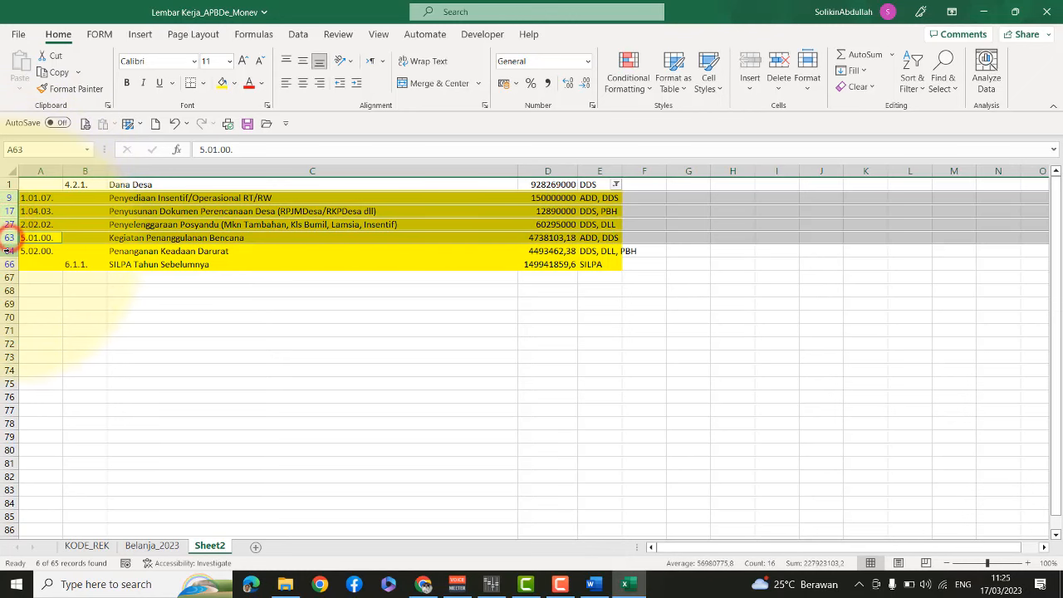
pyautogui.keyDown('ctrl'); pyautogui.click(9, 251); pyautogui.keyUp('ctrl')
pyautogui.keyDown('ctrl'); pyautogui.click(7, 264); pyautogui.keyUp('ctrl')
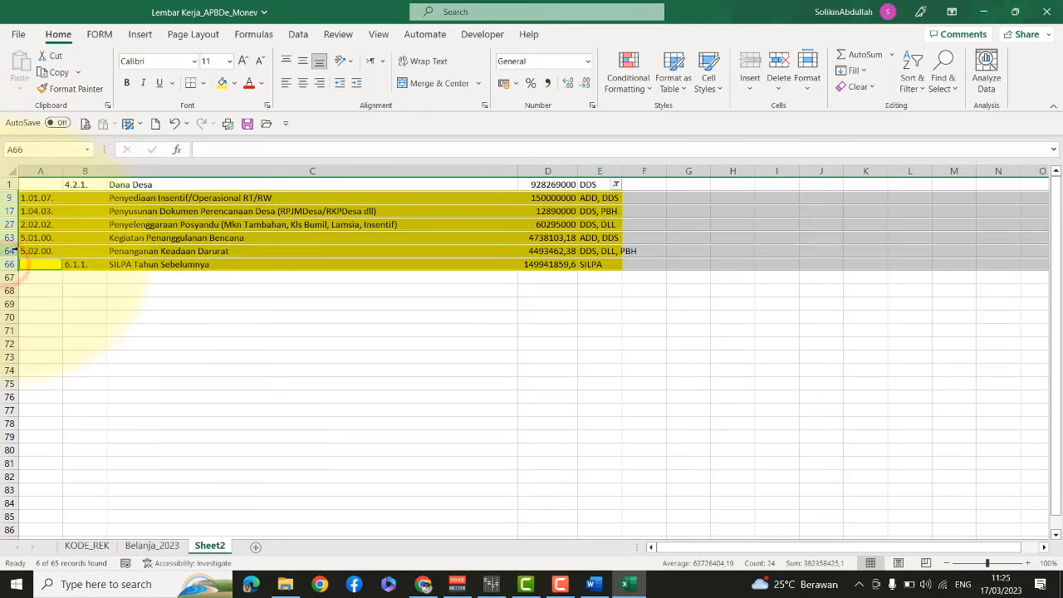
pyautogui.rightClick(10, 224)
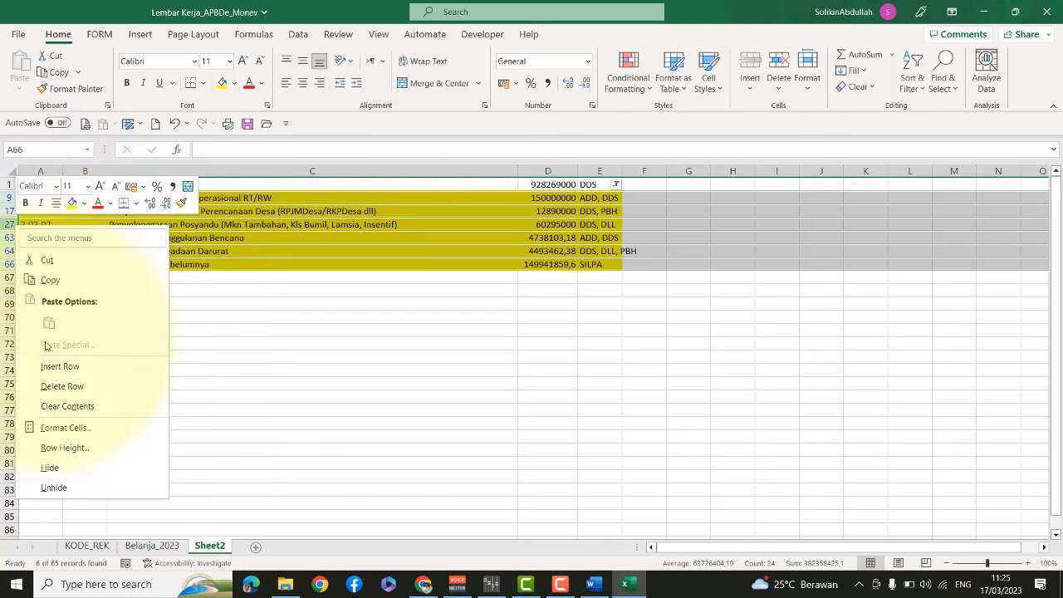
pyautogui.click(53, 366)
pyautogui.click(305, 422)
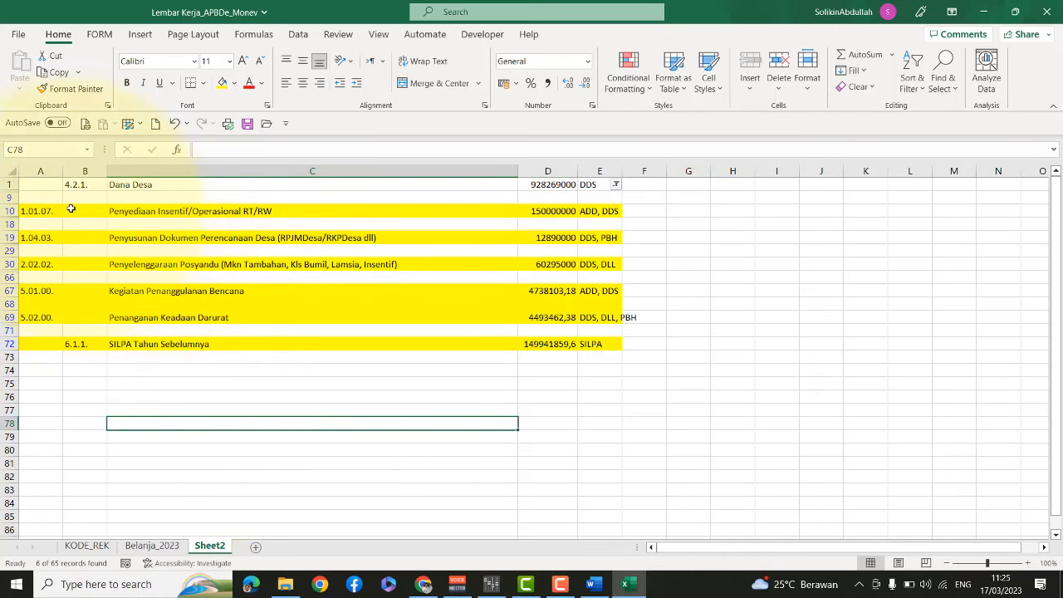
# Copy the Penyediaan Insentif/Operasional RT/RW entry from A10:E10 into the blank row 9
pyautogui.click(28, 210)
pyautogui.hotkey('shift', 'Right')
pyautogui.hotkey('shift', 'Right')
pyautogui.hotkey('shift', 'Right')
pyautogui.hotkey('shift', 'Right')
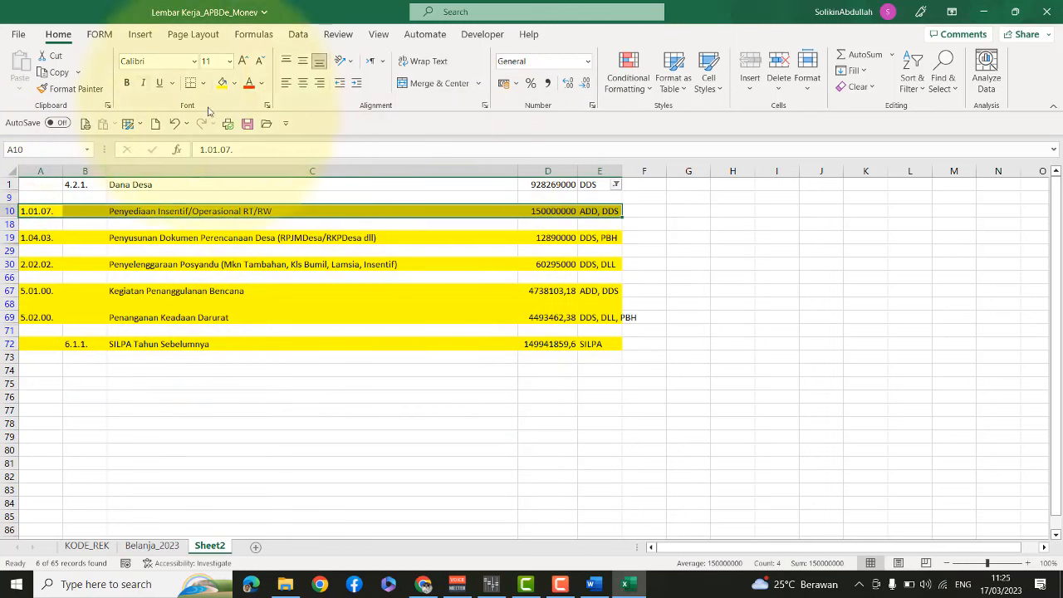
pyautogui.click(58, 72)
pyautogui.click(35, 197)
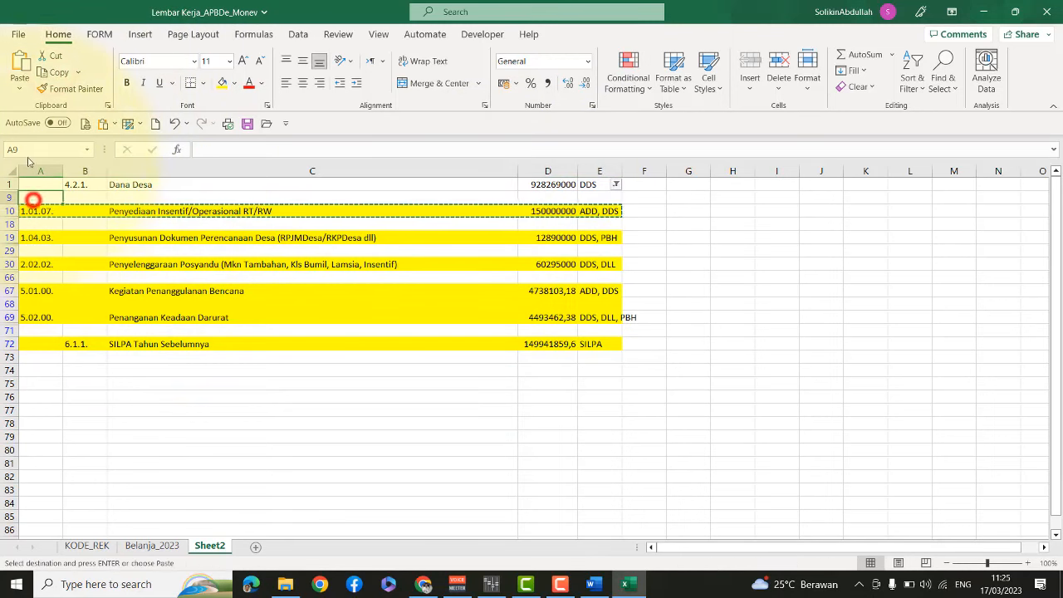
pyautogui.click(18, 67)
# Duplicate the Penyusunan Dokumen Perencanaan Desa entry from row 19 into row 18, and the Penyelenggaraan Posyandu entry from row 30 into row 29
pyautogui.moveTo(35, 238); pyautogui.dragTo(598, 238)
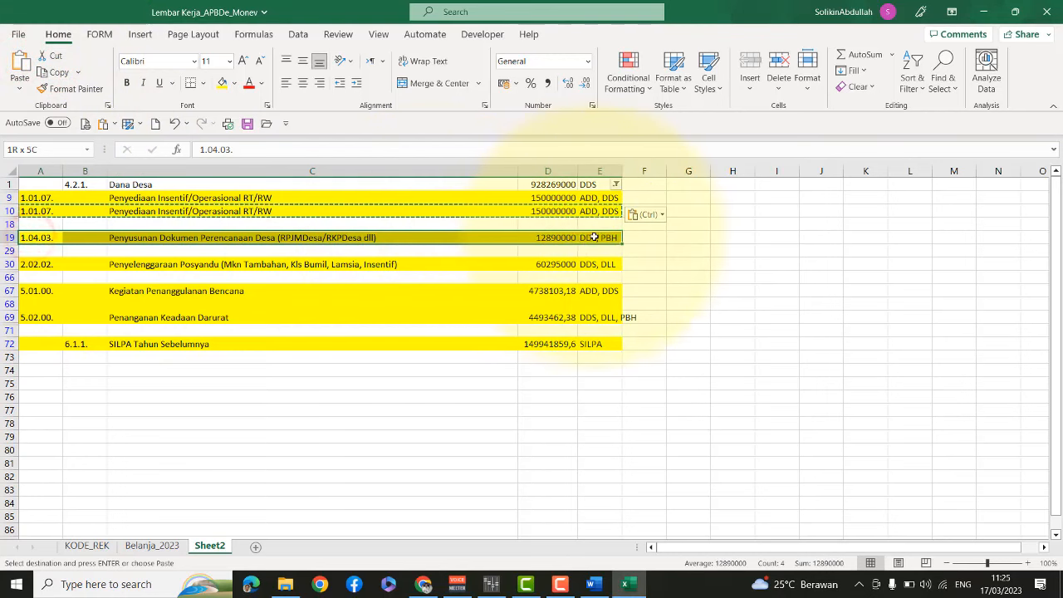
pyautogui.click(54, 72)
pyautogui.click(38, 224)
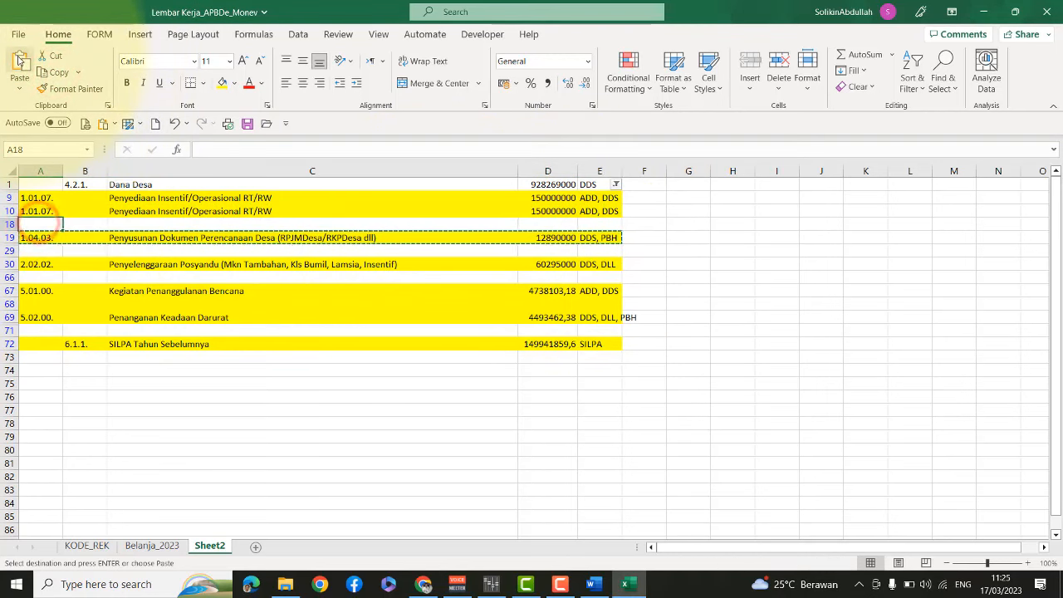
pyautogui.click(19, 64)
pyautogui.moveTo(33, 264); pyautogui.dragTo(598, 264)
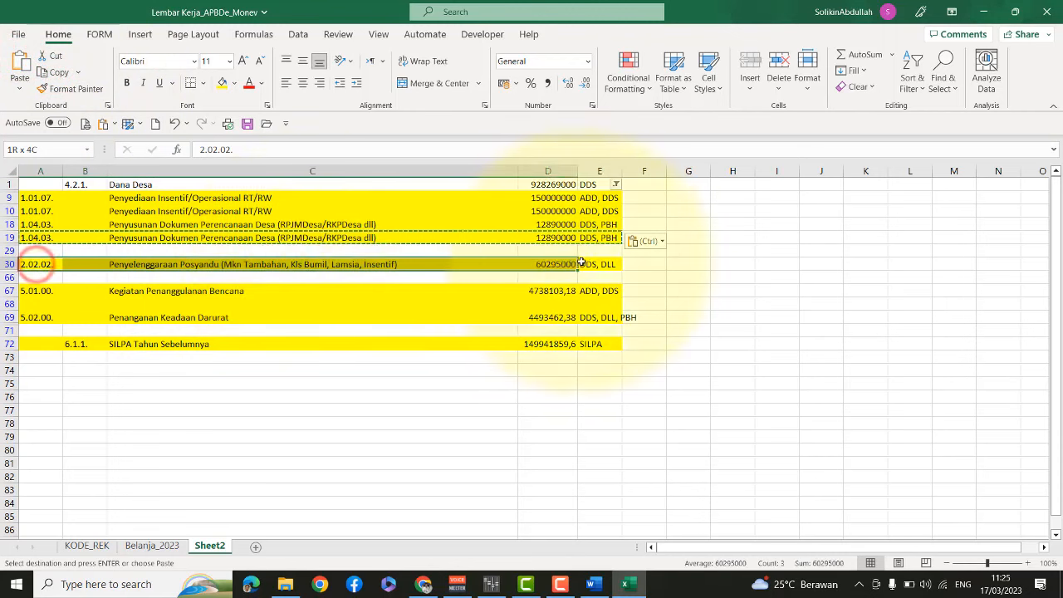
pyautogui.click(54, 72)
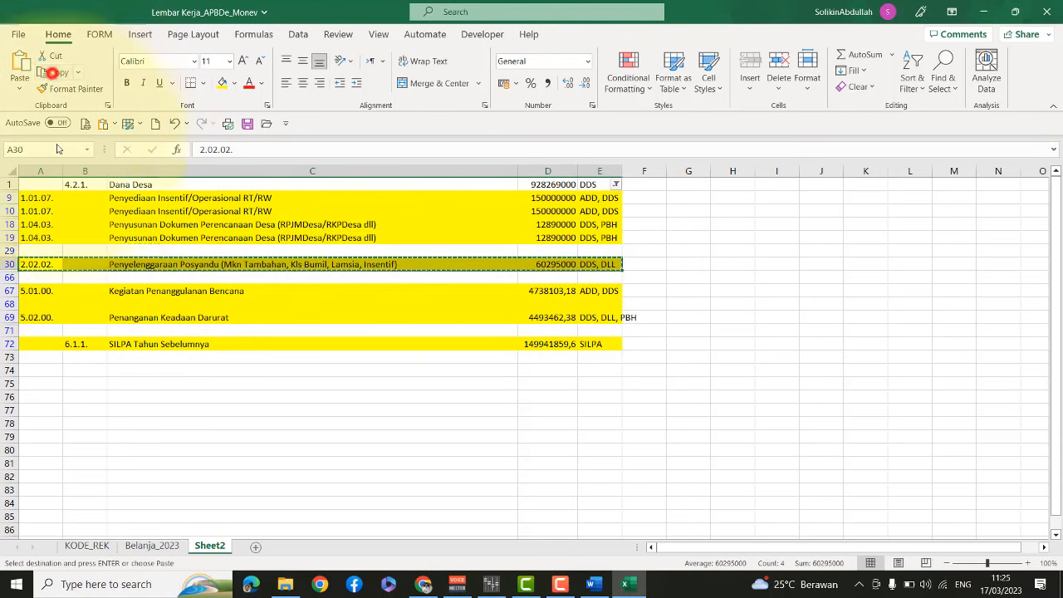
pyautogui.click(31, 251)
pyautogui.click(19, 63)
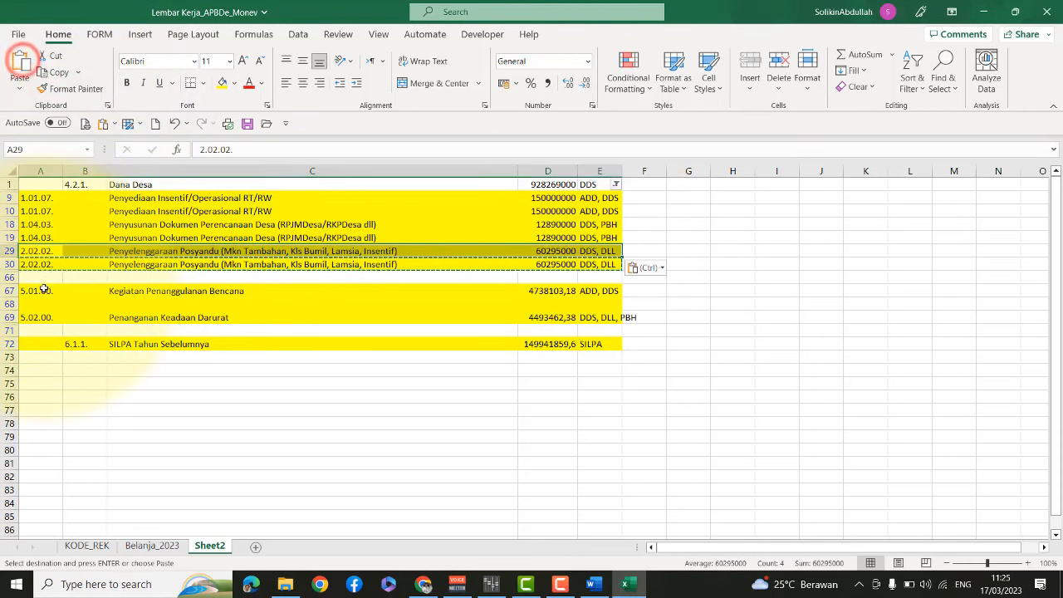
# Duplicate the Kegiatan Penanggulangan Bencana entry from row 67 into row 66, and the Penanganan Keadaan Darurat entry from row 69 into row 68
pyautogui.moveTo(41, 290); pyautogui.dragTo(598, 291)
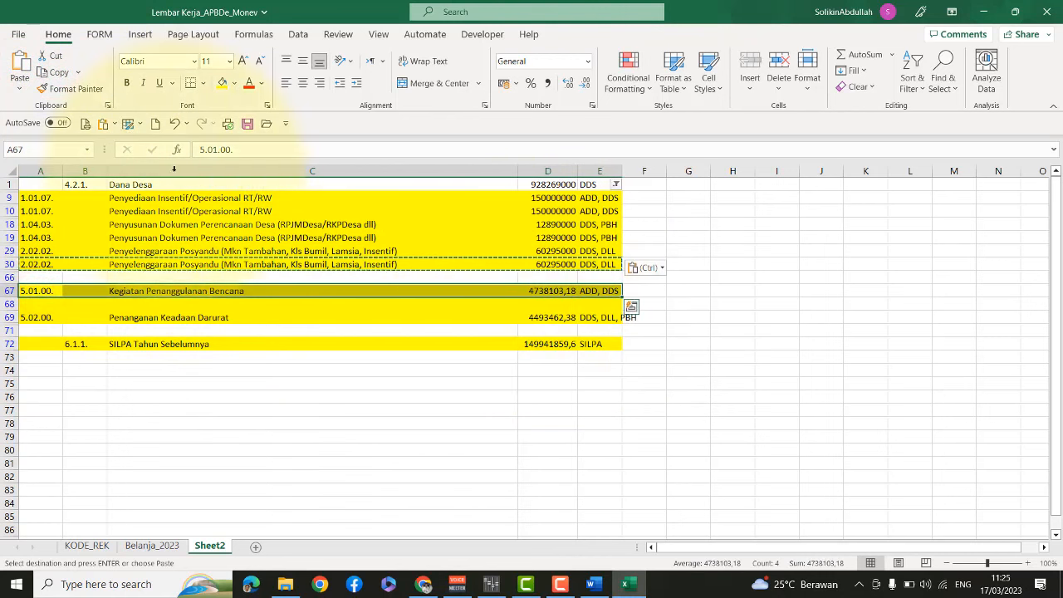
pyautogui.click(56, 73)
pyautogui.click(27, 275)
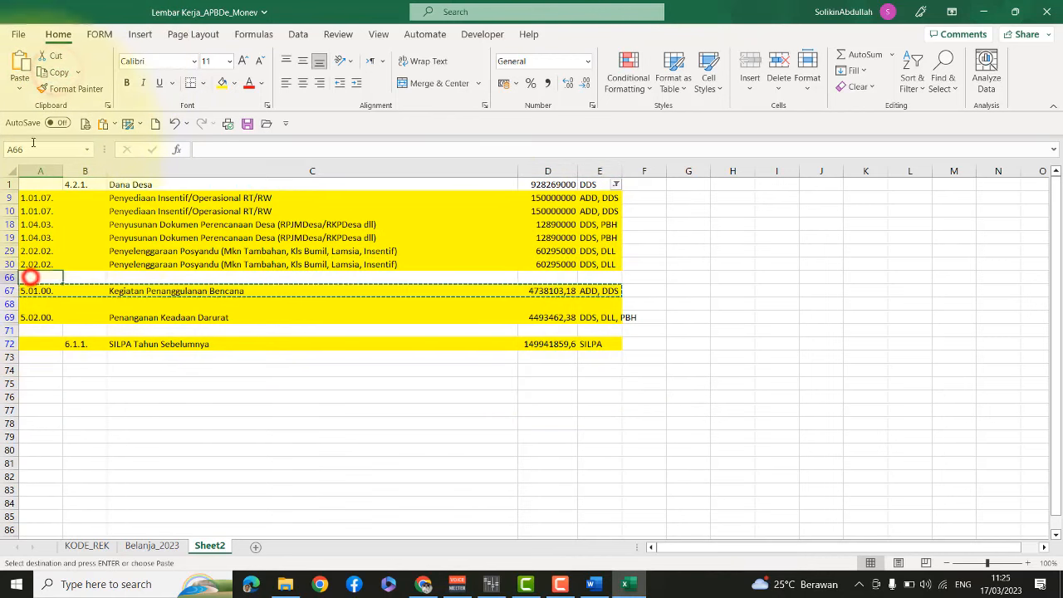
pyautogui.click(19, 64)
pyautogui.moveTo(34, 317); pyautogui.dragTo(588, 328)
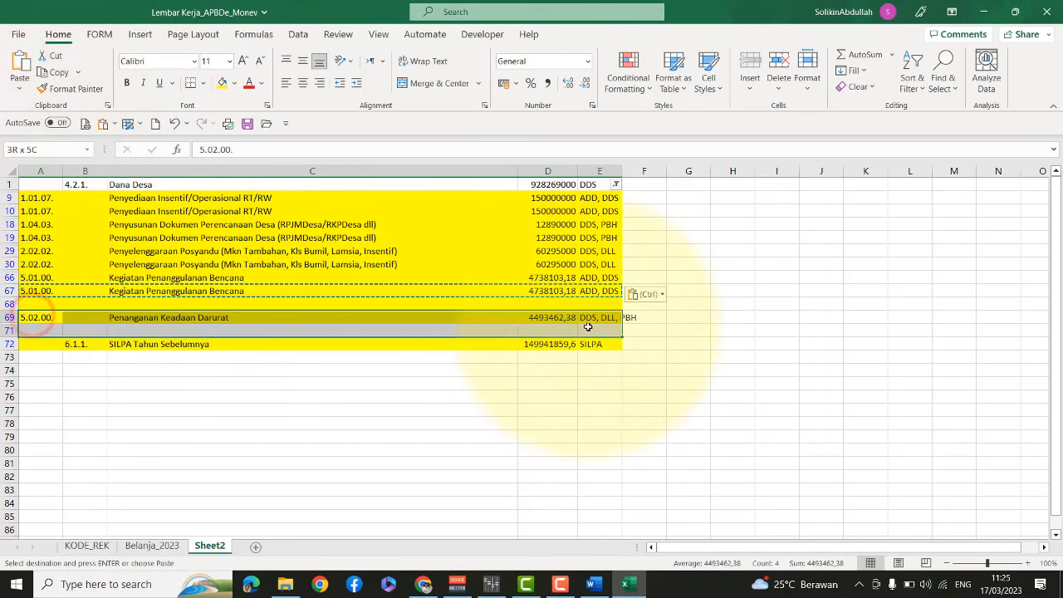
pyautogui.click(588, 328)
pyautogui.moveTo(19, 316); pyautogui.dragTo(600, 318)
pyautogui.click(53, 72)
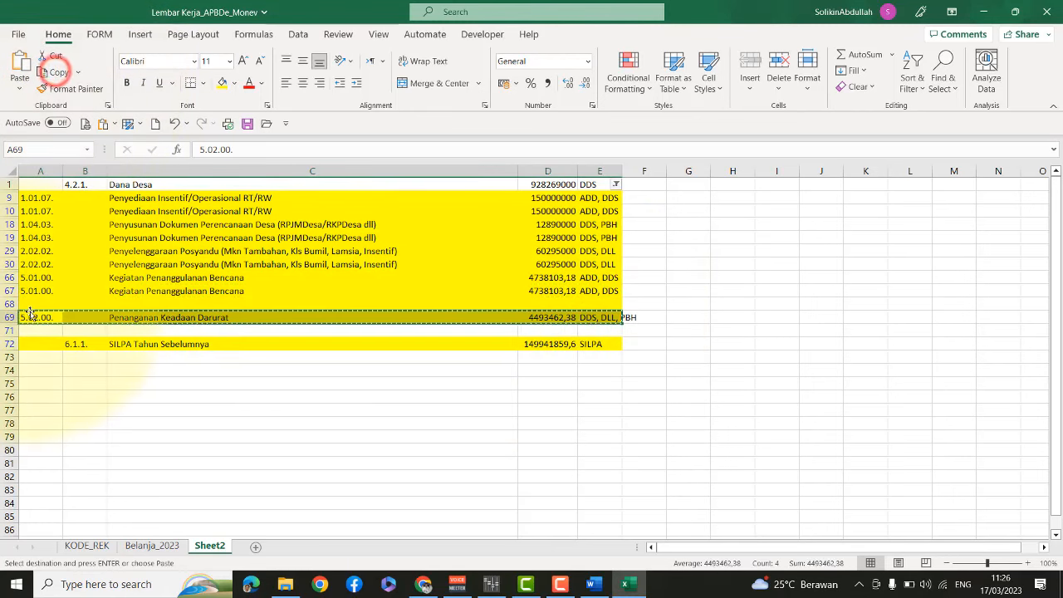
pyautogui.click(33, 303)
pyautogui.click(20, 68)
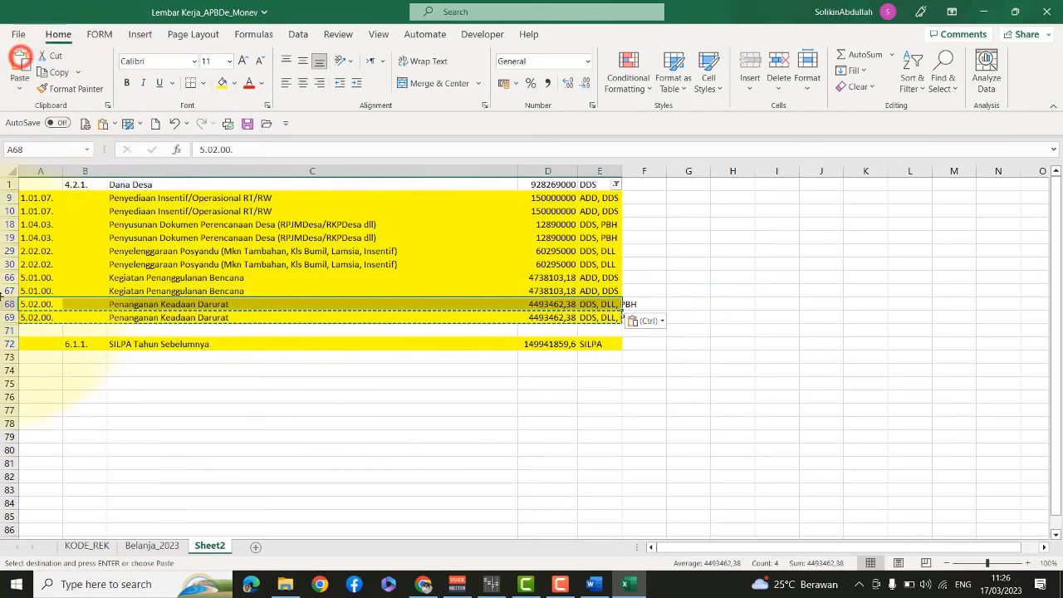
# Copy the whole SILPA Tahun Sebelumnya row 72 into the blank row 71
pyautogui.click(7, 343)
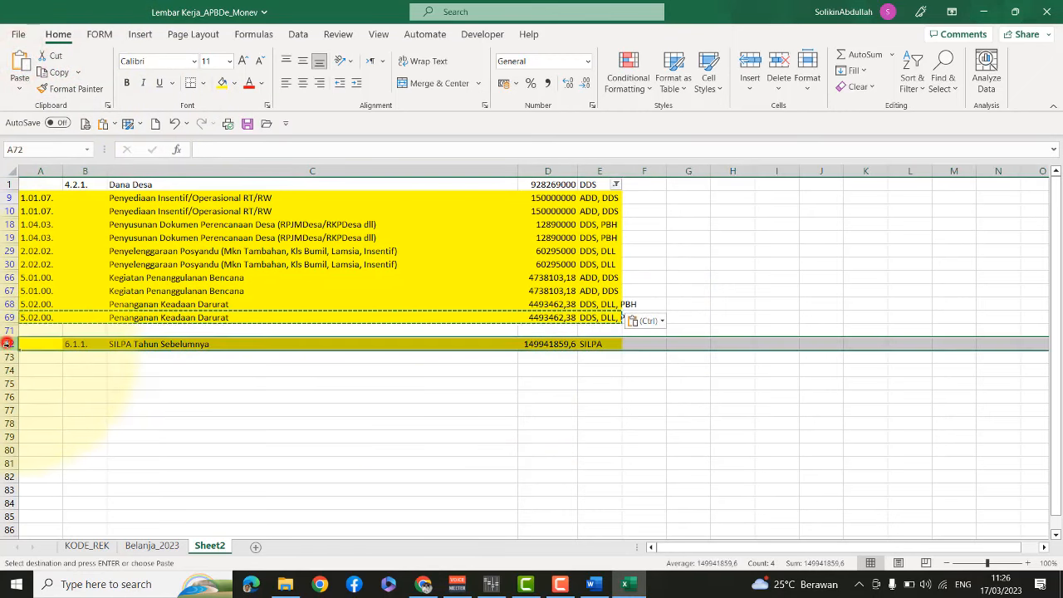
pyautogui.click(58, 72)
pyautogui.click(8, 330)
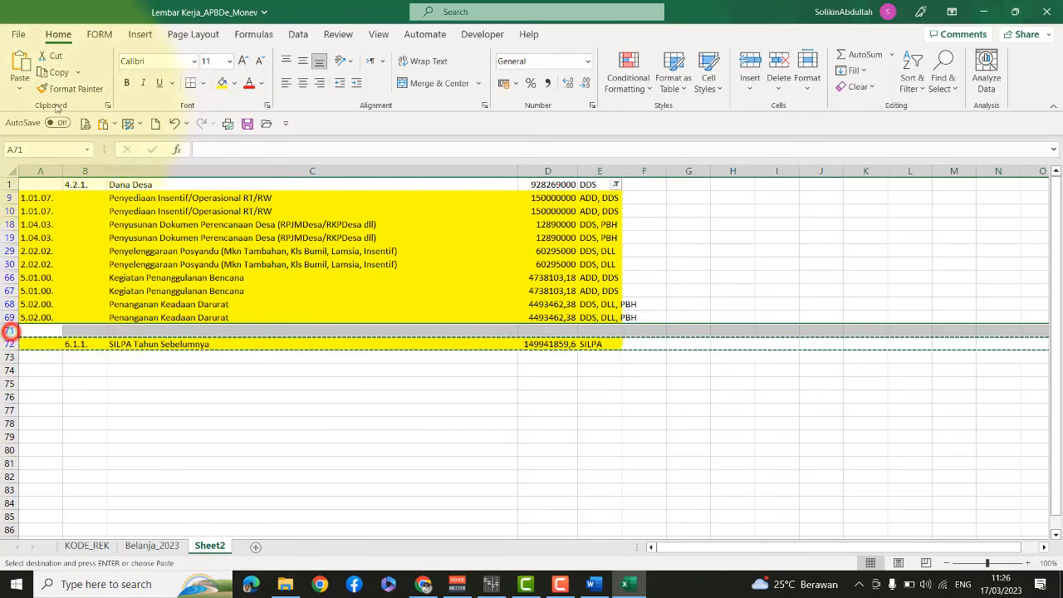
pyautogui.click(19, 68)
pyautogui.click(443, 394)
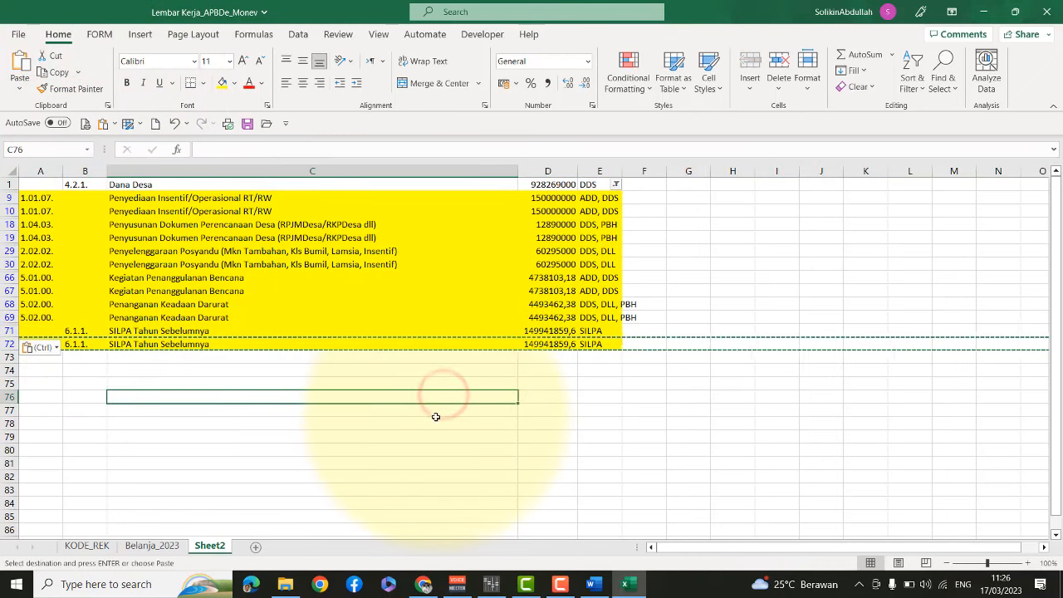
pyautogui.press('Escape')
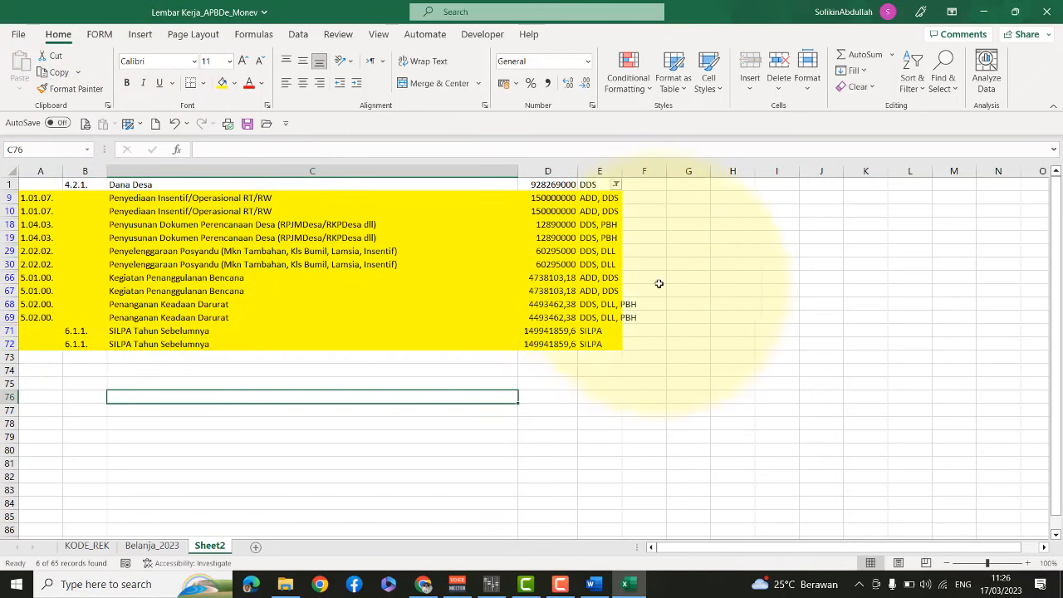
# Reset the column E filter to show all funding sources and check the duplicated yellow rows
pyautogui.click(615, 185)
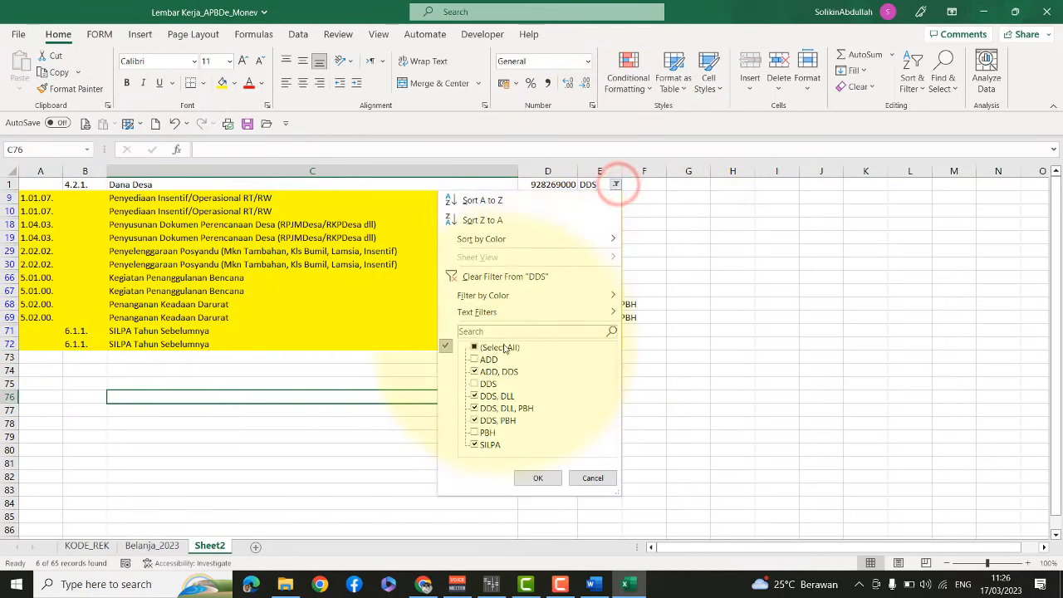
pyautogui.click(536, 477)
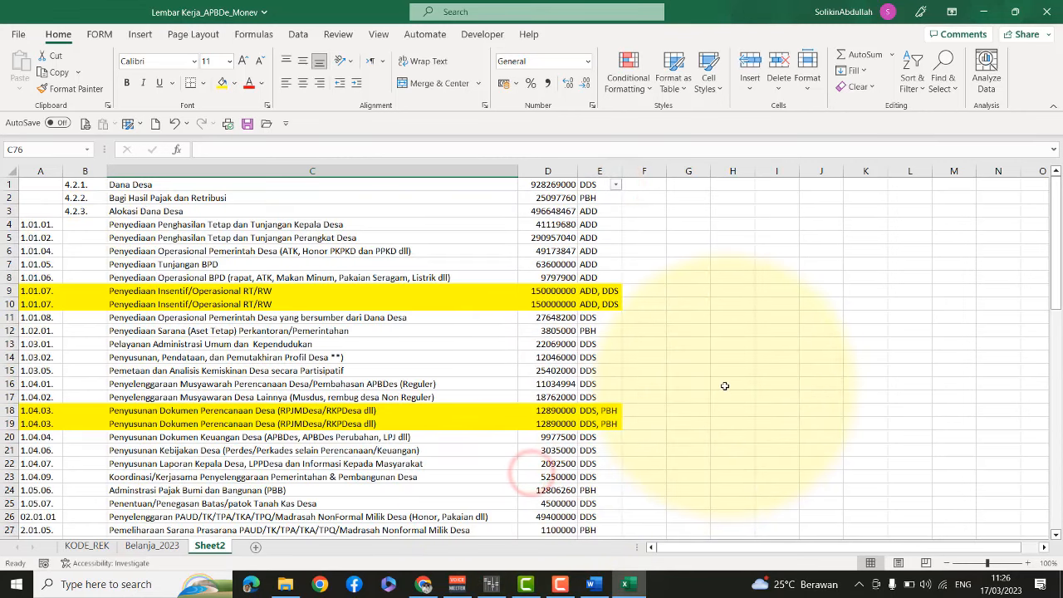
pyautogui.scroll(-3, 725, 385)
pyautogui.scroll(3, 724, 385)
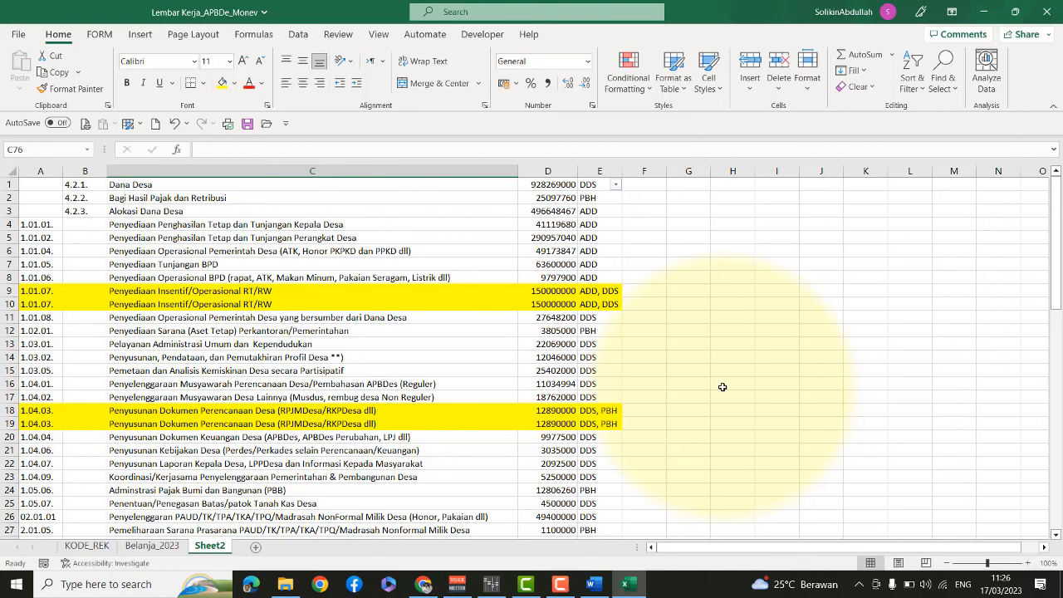
# Split the funding source of the two Penyediaan Insentif/Operasional RT/RW rows into DDS in E9 and ADD in E10
pyautogui.click(557, 292)
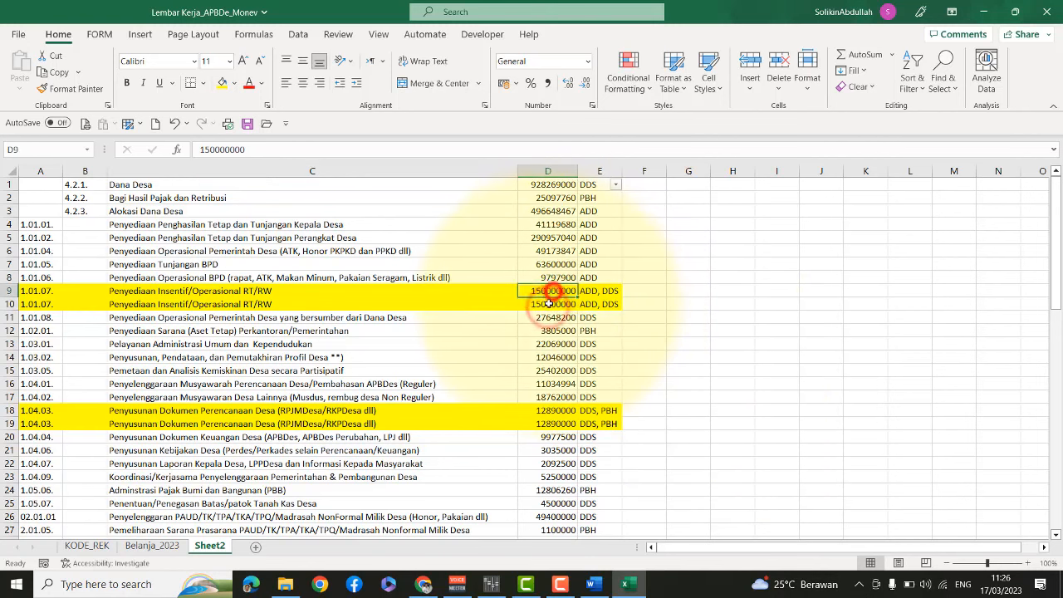
pyautogui.click(548, 305)
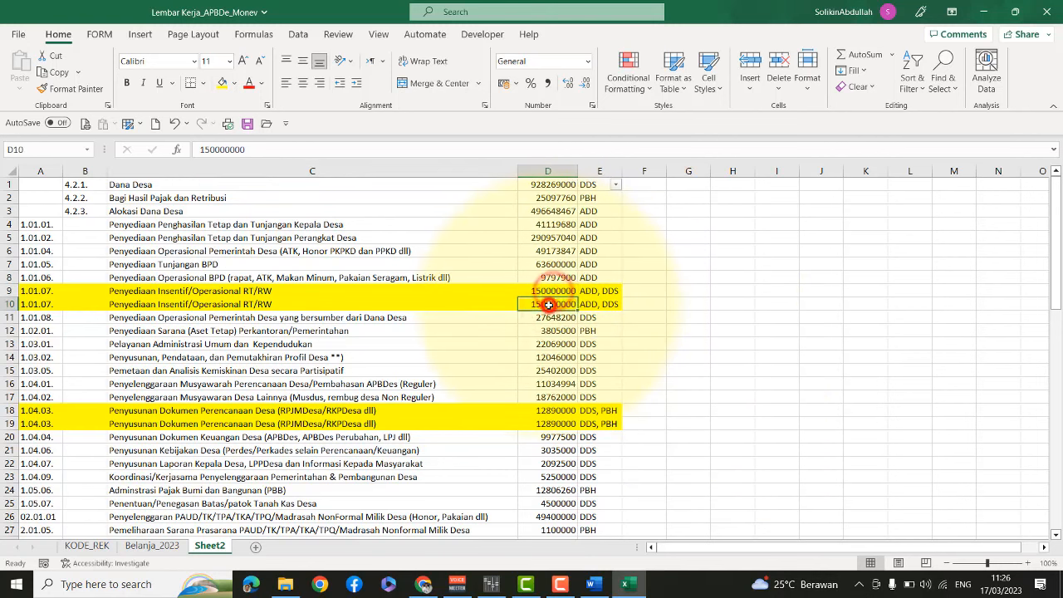
pyautogui.click(591, 290)
pyautogui.write('DDS')
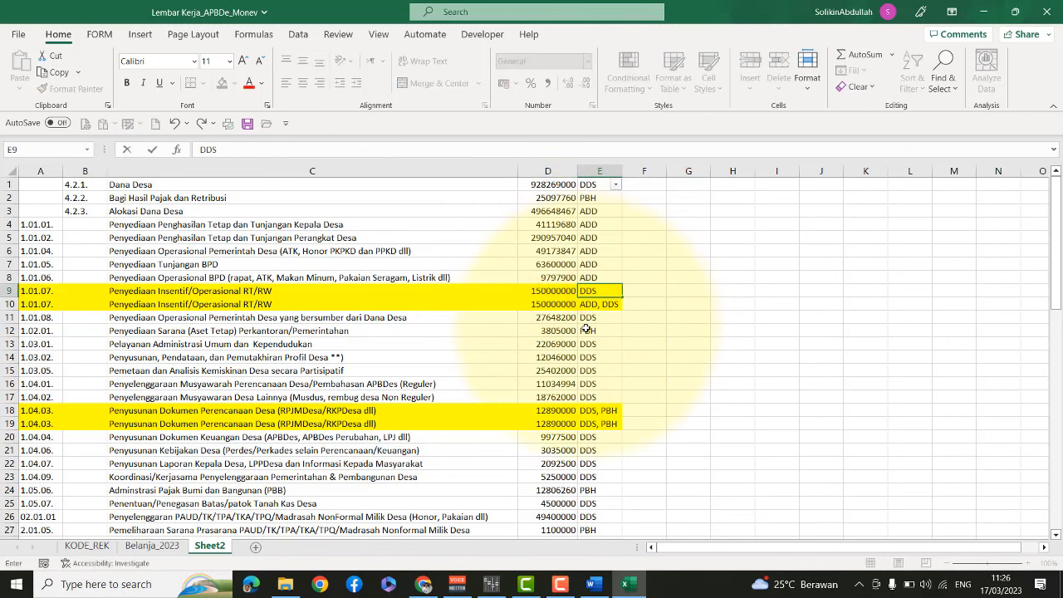
pyautogui.click(593, 306)
pyautogui.write('ADD')
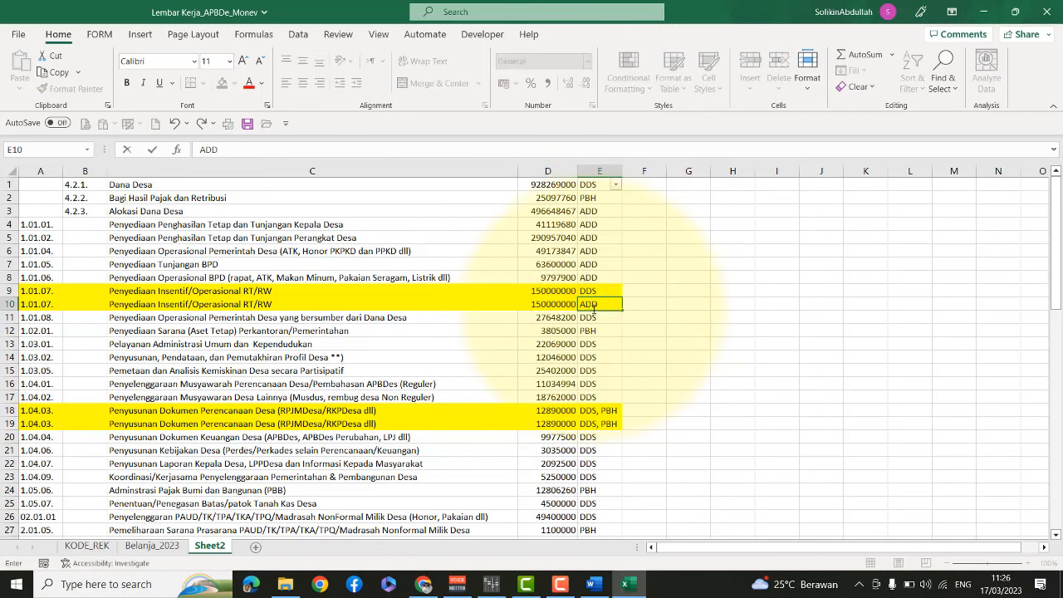
pyautogui.click(665, 324)
# Set the funding source of the two Penyusunan Dokumen Perencanaan Desa rows to DDS in E18 and PBH in E19
pyautogui.click(587, 411)
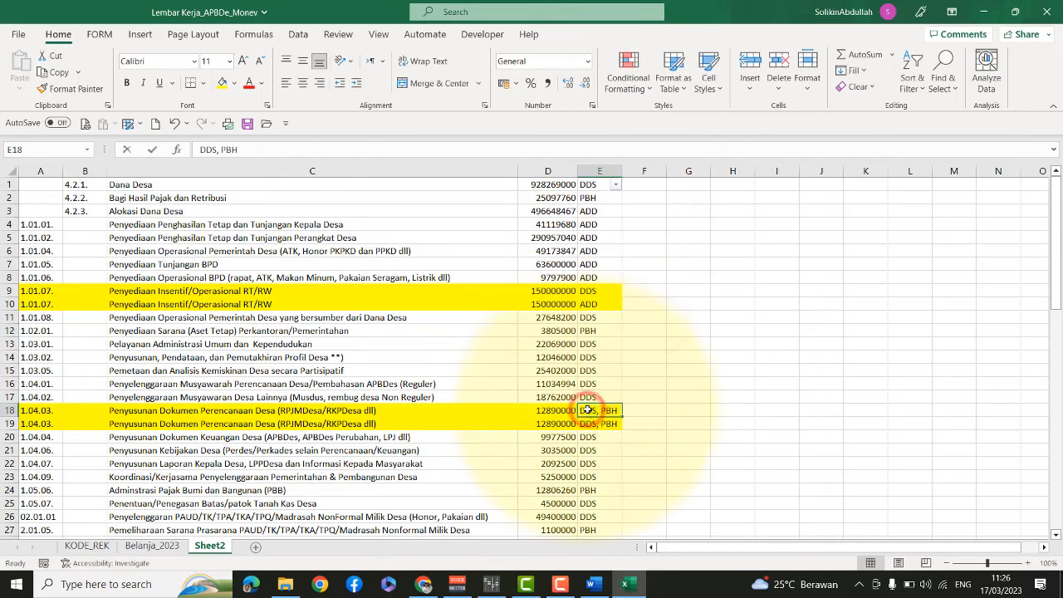
pyautogui.write('DDS')
pyautogui.click(653, 395)
pyautogui.click(593, 424)
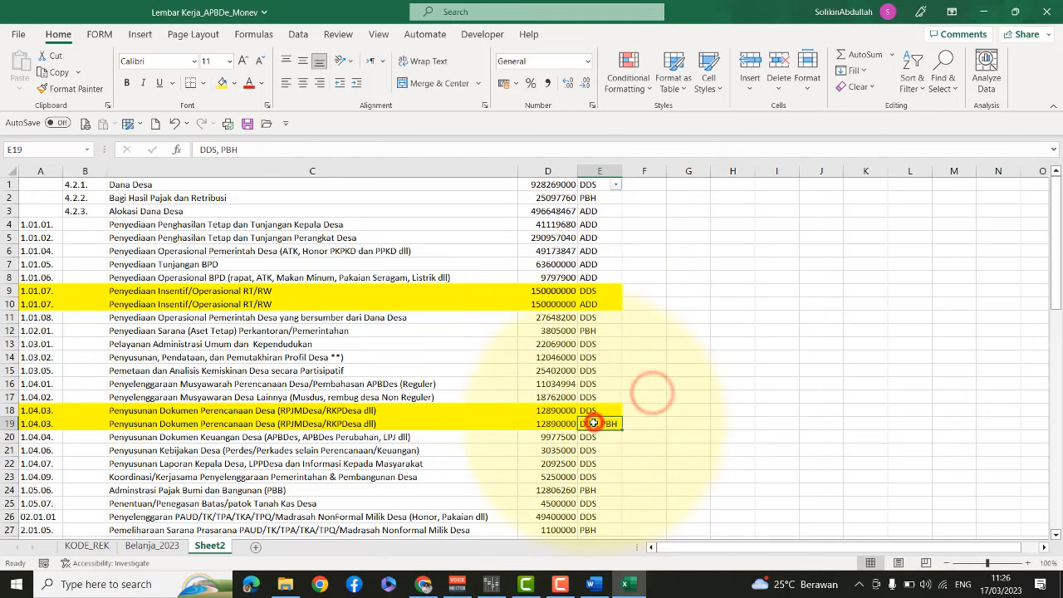
pyautogui.write('PBH')
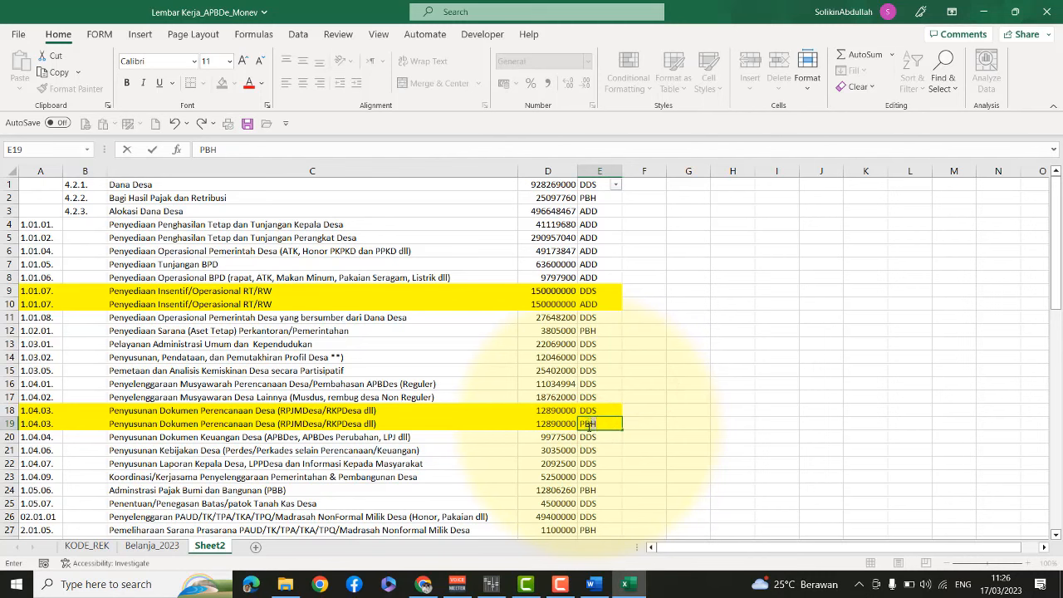
pyautogui.press('Return')
# Set the funding source of the two Penyelenggaraan Posyandu rows to DDS in E29 and DLL in E30
pyautogui.scroll(-5, 588, 407)
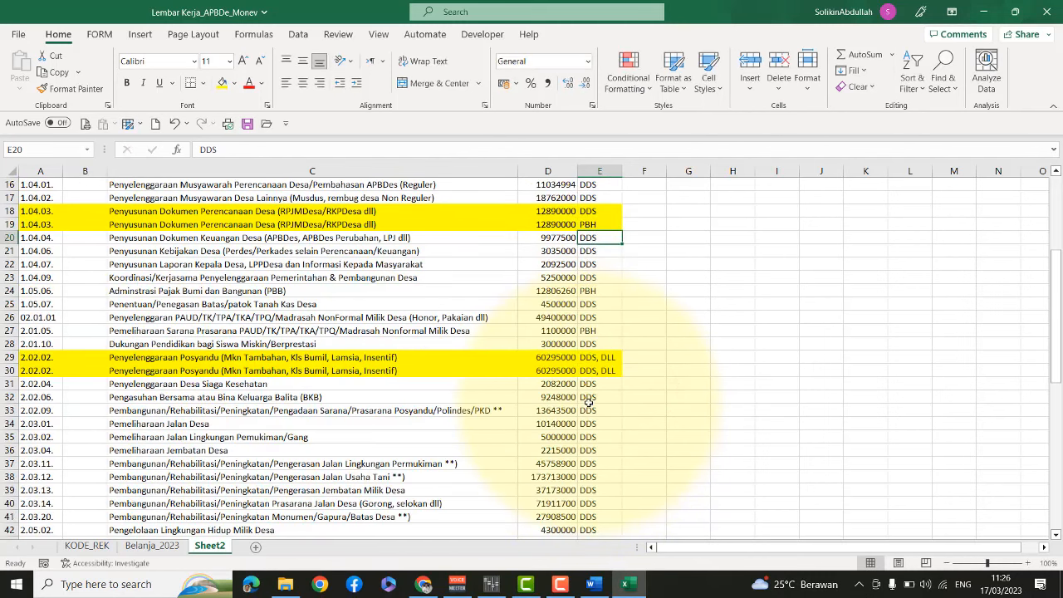
pyautogui.click(589, 358)
pyautogui.write('DDS')
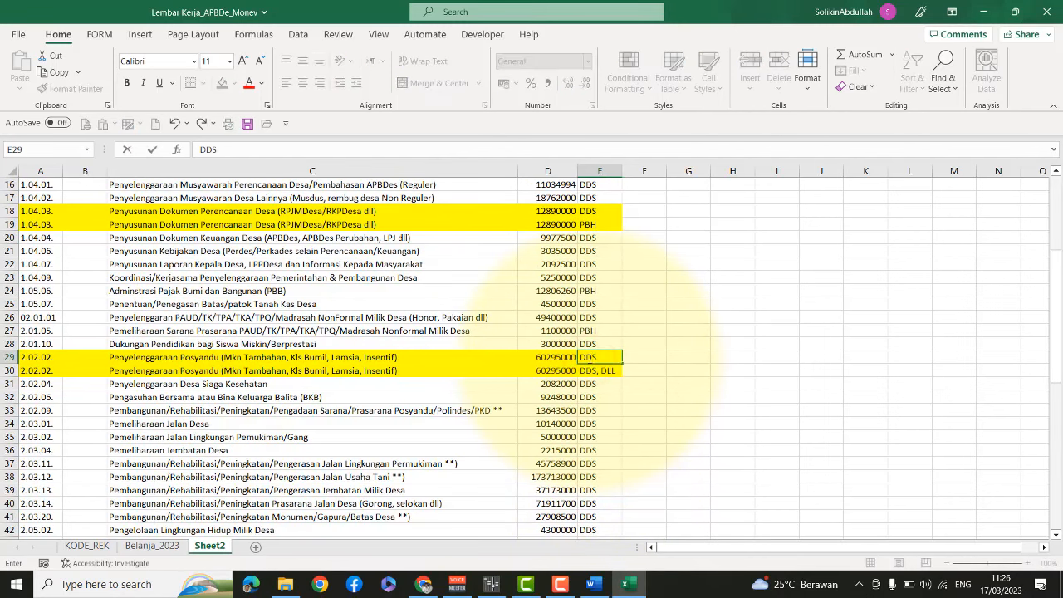
pyautogui.write('DLL')
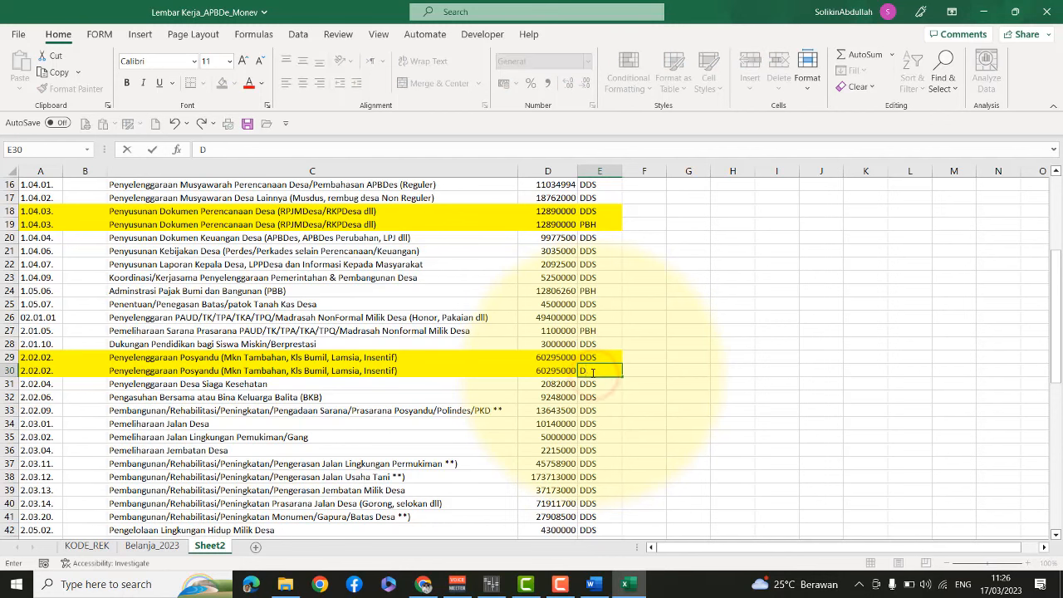
pyautogui.click(702, 398)
# Set the funding source of the two Kegiatan Penanggulangan Bencana rows to DDS in E66 and ADD in E67
pyautogui.scroll(-12, 702, 398)
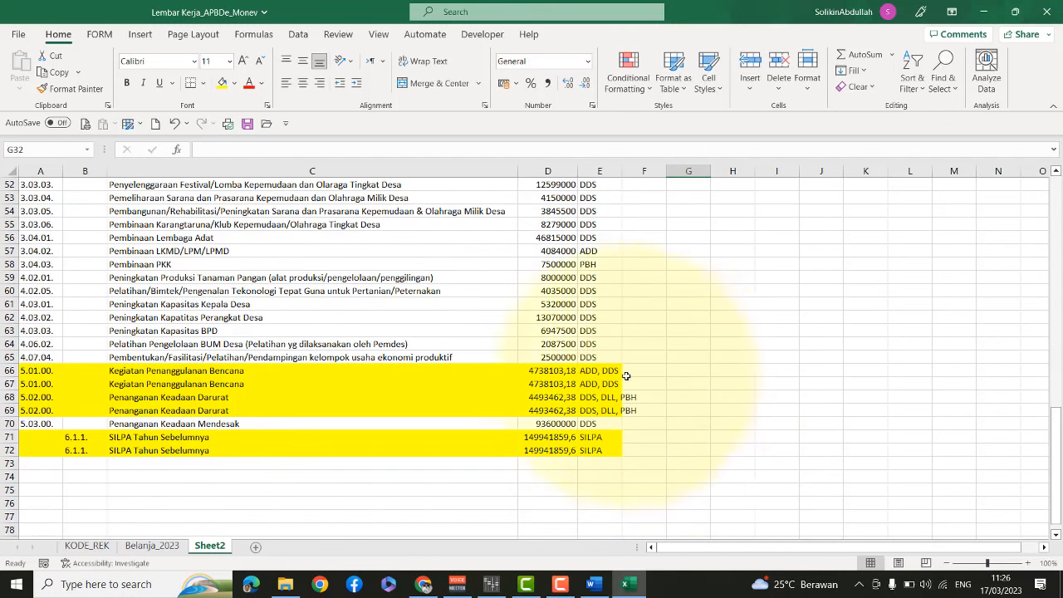
pyautogui.click(591, 374)
pyautogui.write('DDS')
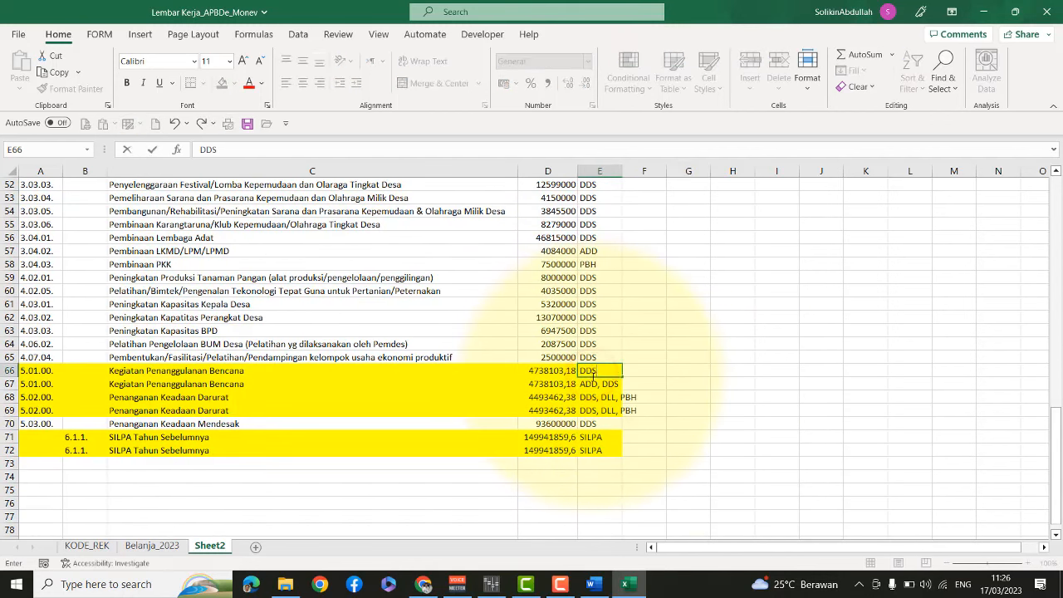
pyautogui.write('ADD')
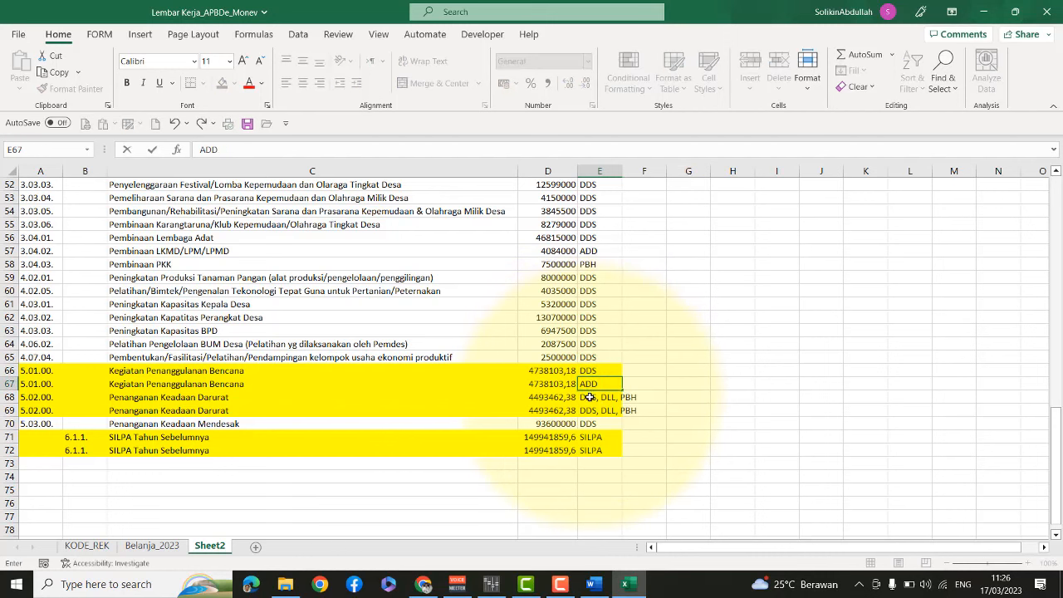
# Set the funding source of the two Penanganan Keadaan Darurat rows to DDS in E68 and PBH in E69
pyautogui.click(590, 397)
pyautogui.write('DDS')
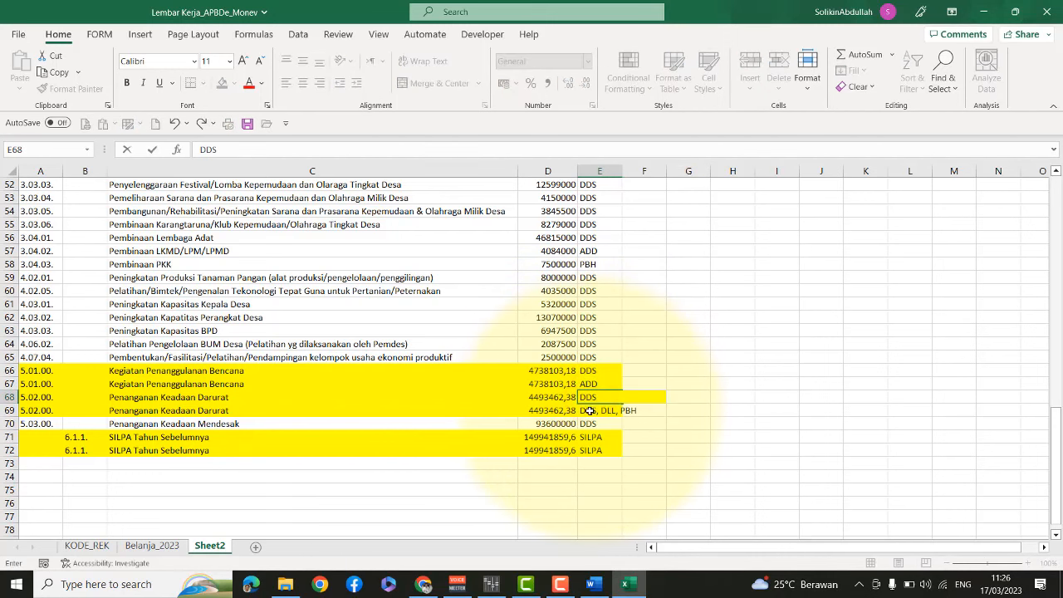
pyautogui.click(590, 411)
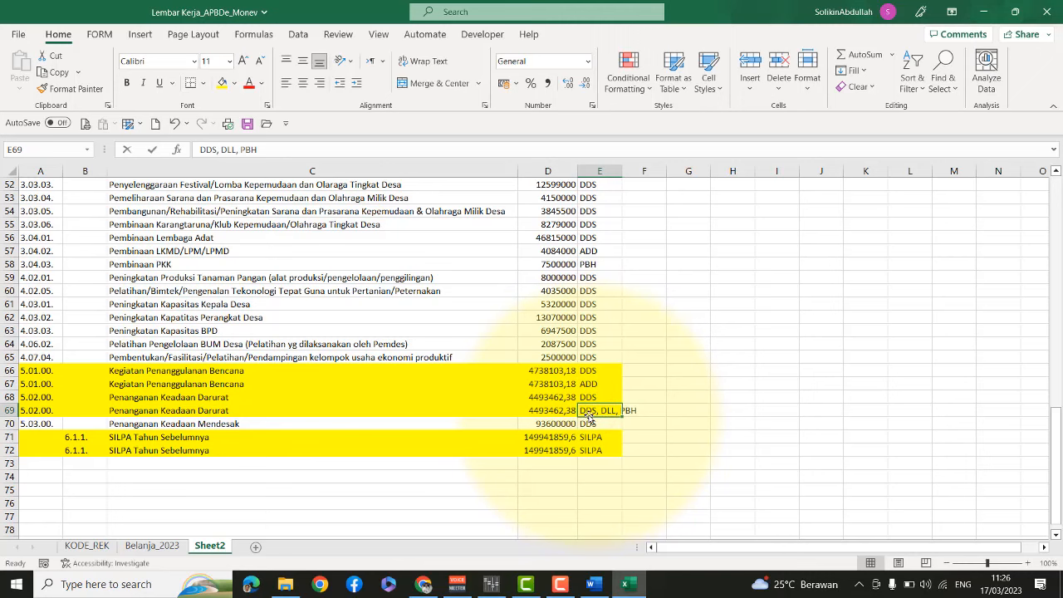
pyautogui.write('PBH')
pyautogui.press('Return')
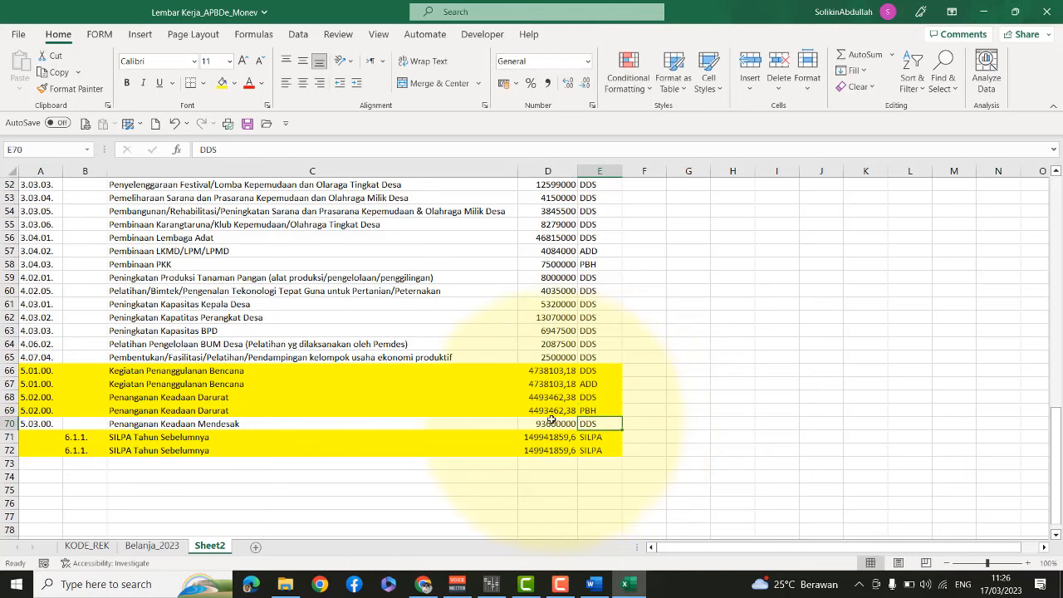
# Set the funding source of the two SILPA Tahun Sebelumnya rows to DDS in E71 and SLP in E72
pyautogui.scroll(-1, 565, 387)
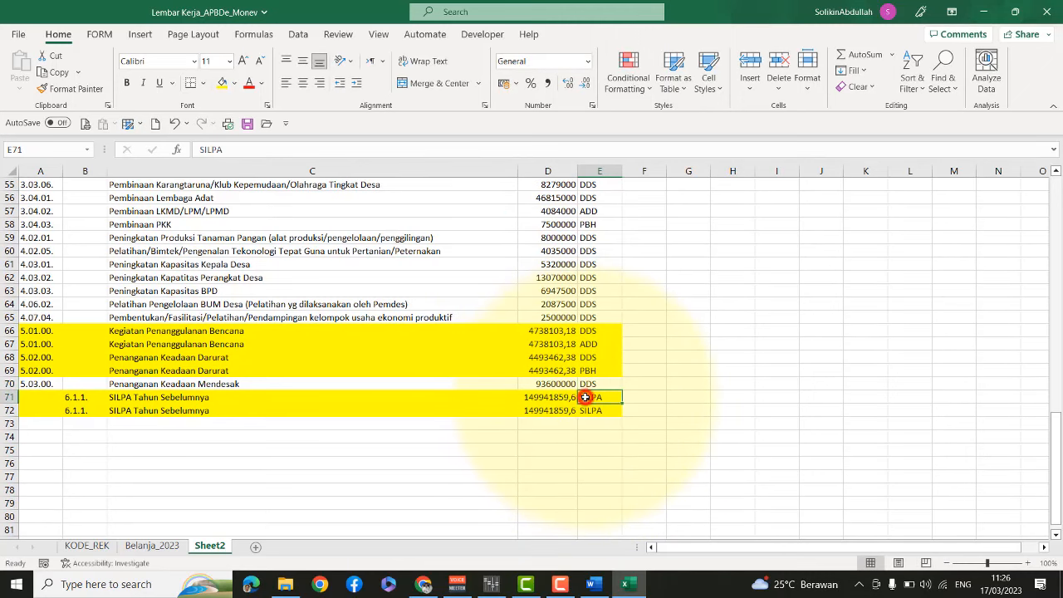
pyautogui.click(582, 410)
pyautogui.click(590, 396)
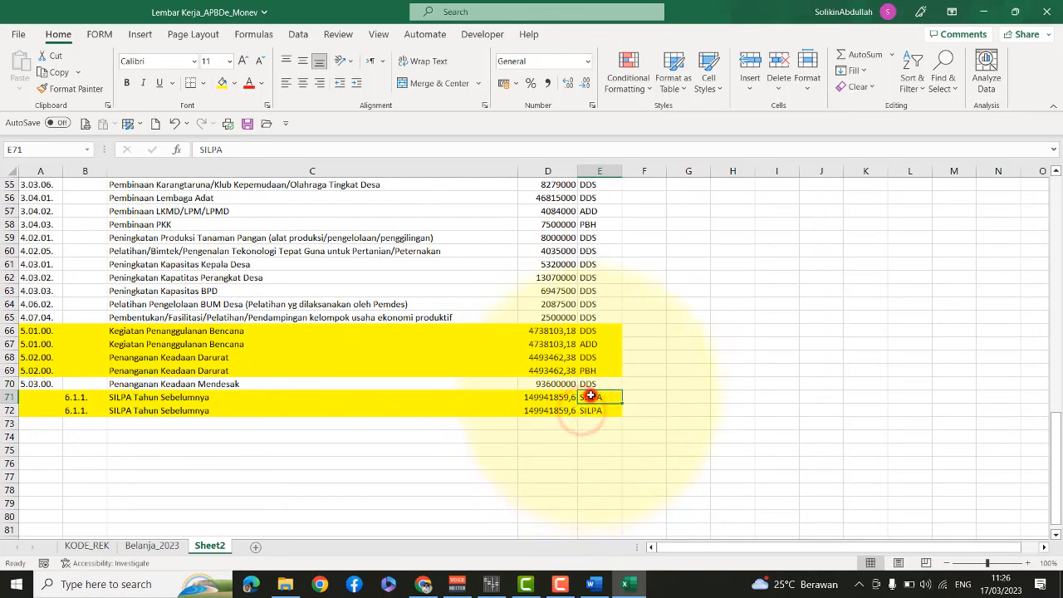
pyautogui.write('DDS')
pyautogui.click(588, 410)
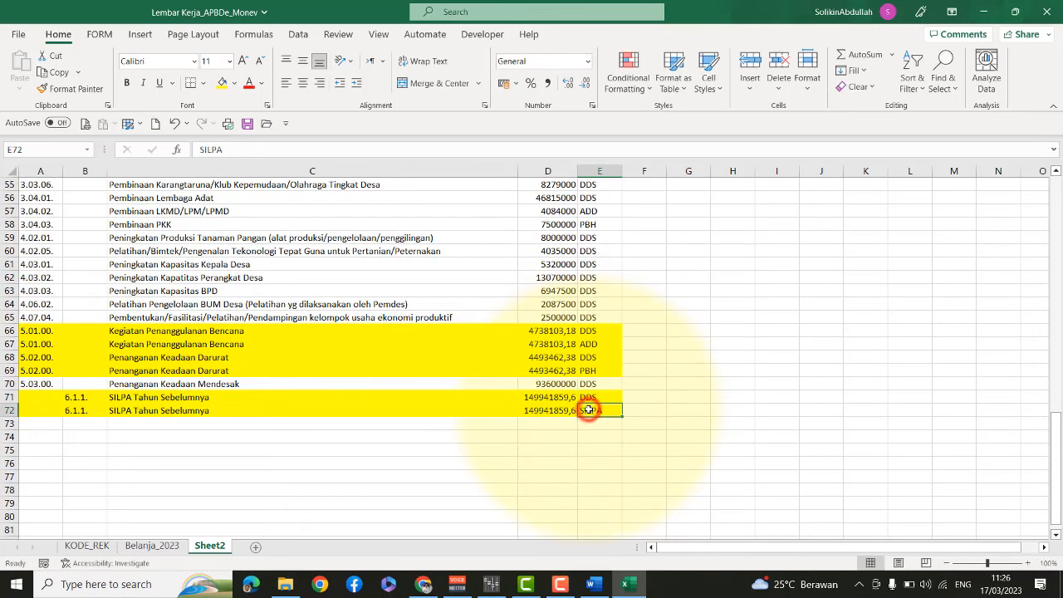
pyautogui.write('S')
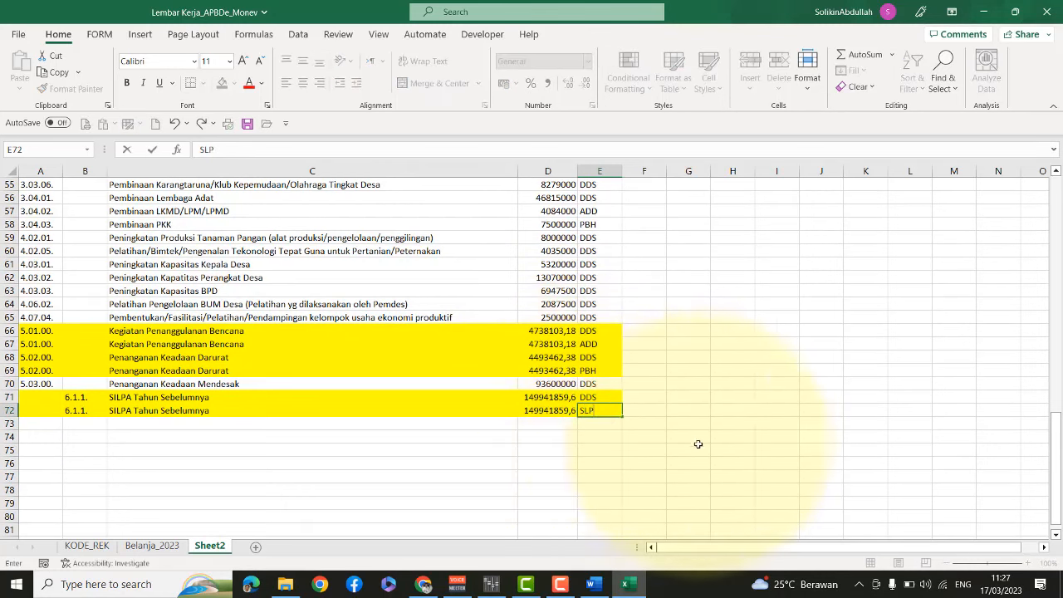
pyautogui.click(694, 426)
pyautogui.click(592, 435)
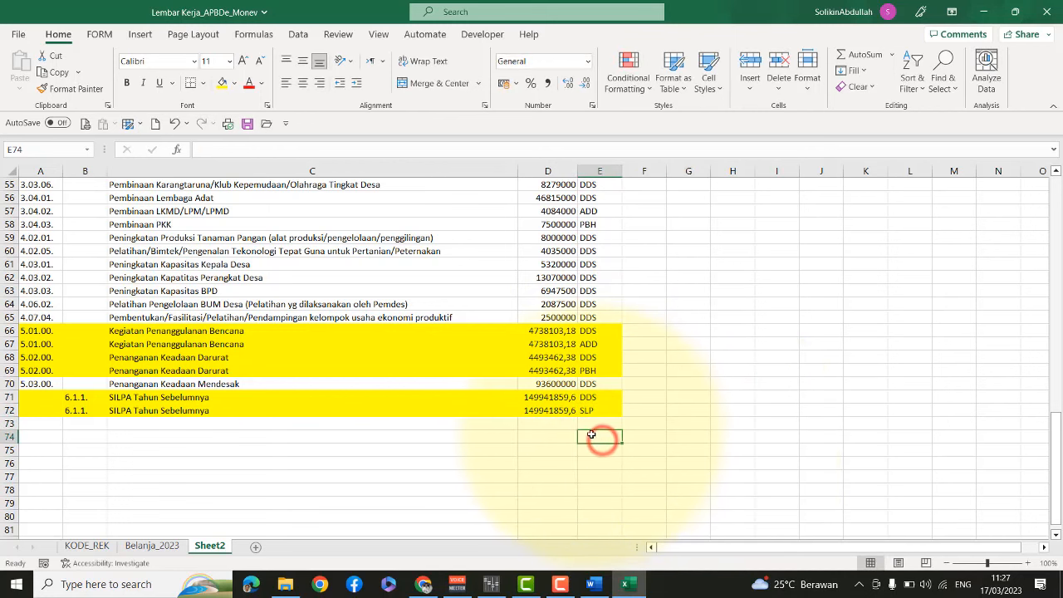
# Remove all dots from the activity codes in A4:A70 by replacing them with nothing
pyautogui.scroll(18, 574, 416)
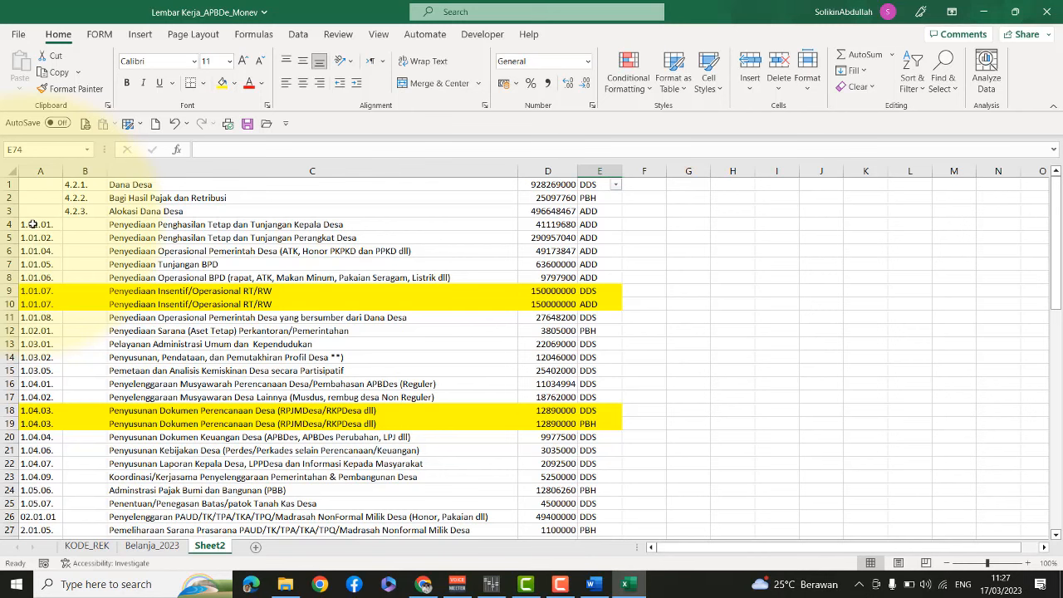
pyautogui.moveTo(33, 224); pyautogui.dragTo(24, 476)
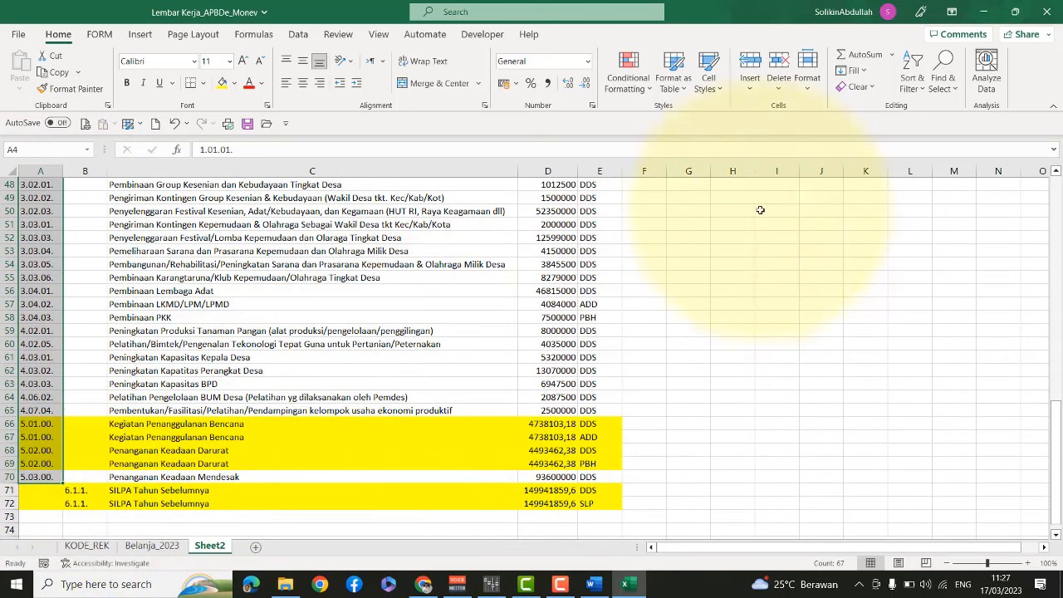
pyautogui.click(943, 78)
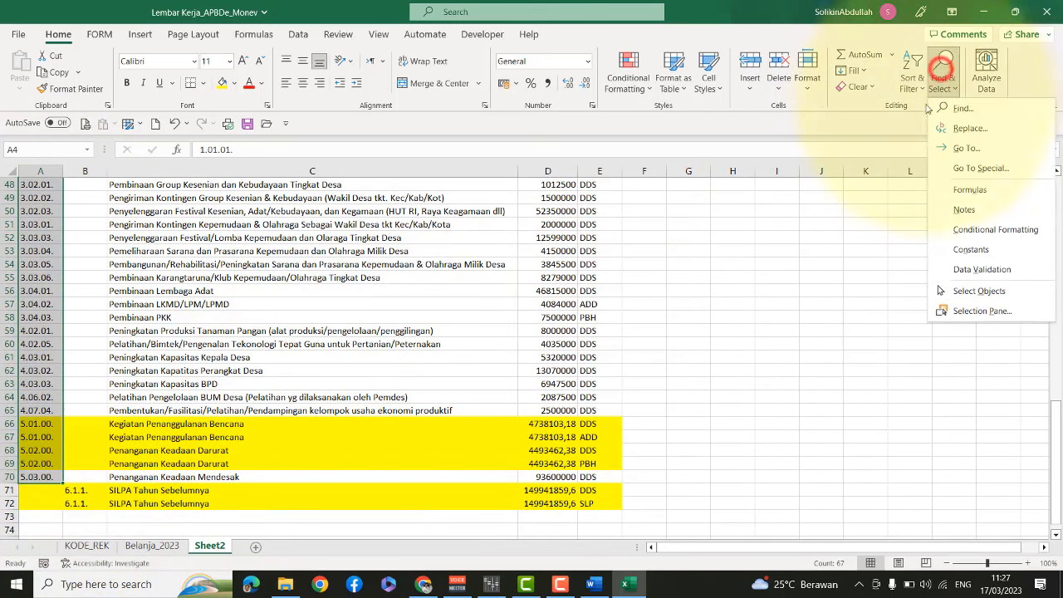
pyautogui.click(966, 124)
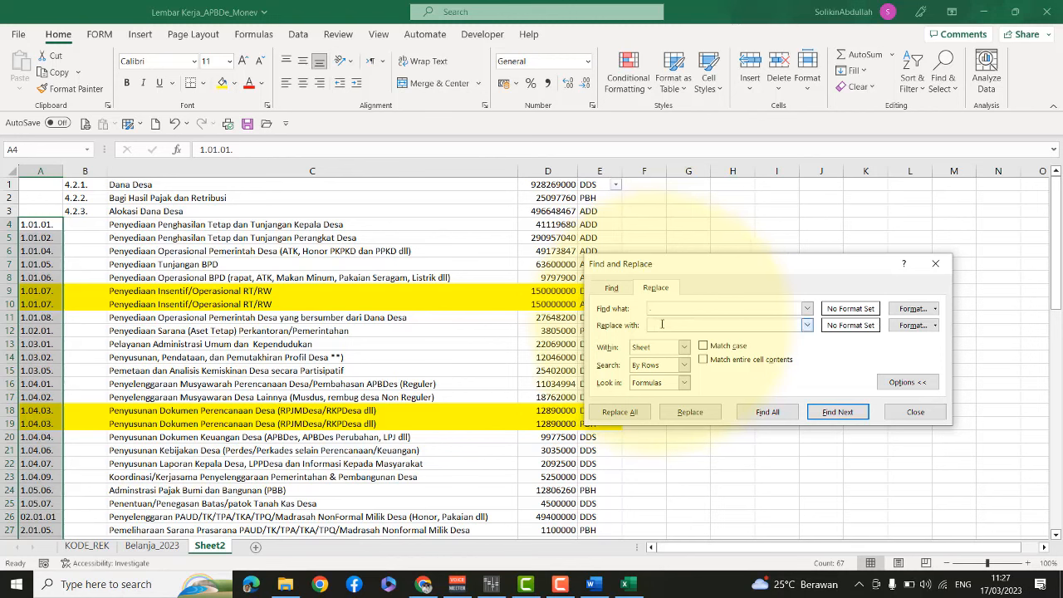
pyautogui.click(620, 412)
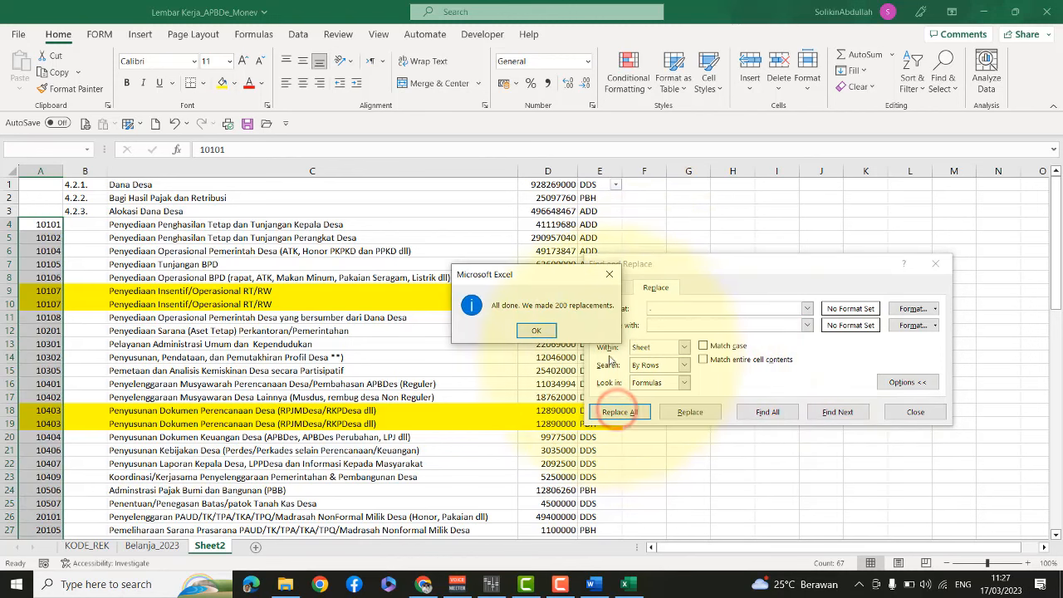
pyautogui.click(537, 330)
pyautogui.click(905, 411)
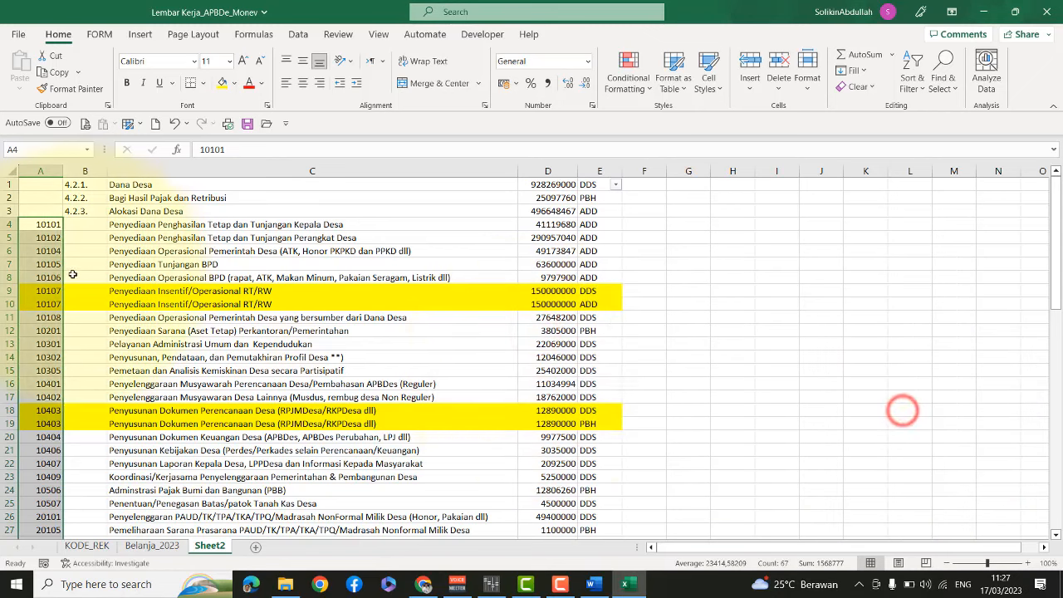
# Examine the KODE_REK sheet and how the Kode Rekening section of Belanja_2023 spreads the code over columns B to H
pyautogui.click(85, 226)
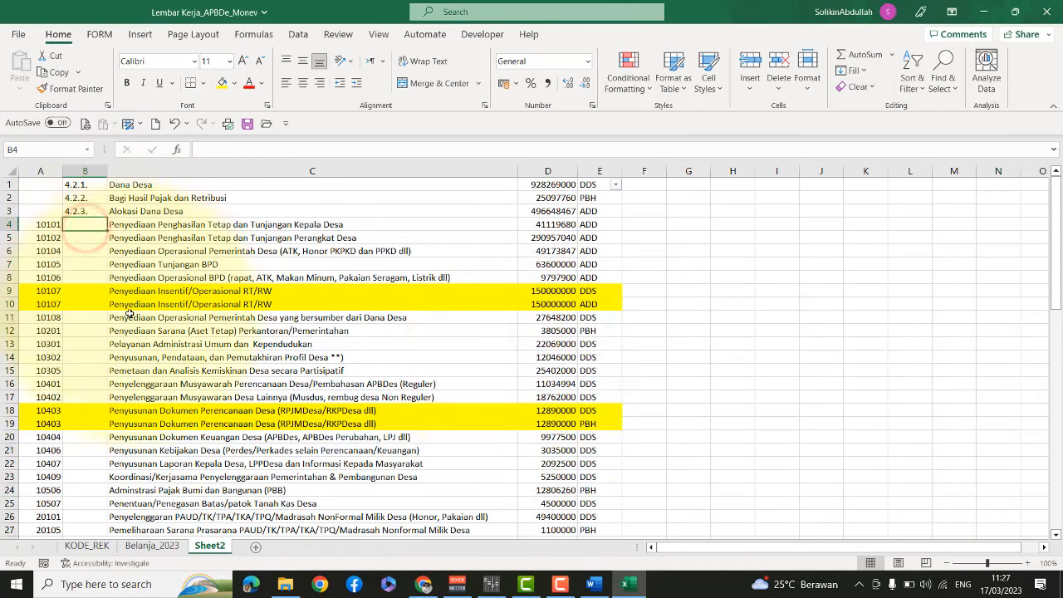
pyautogui.click(87, 546)
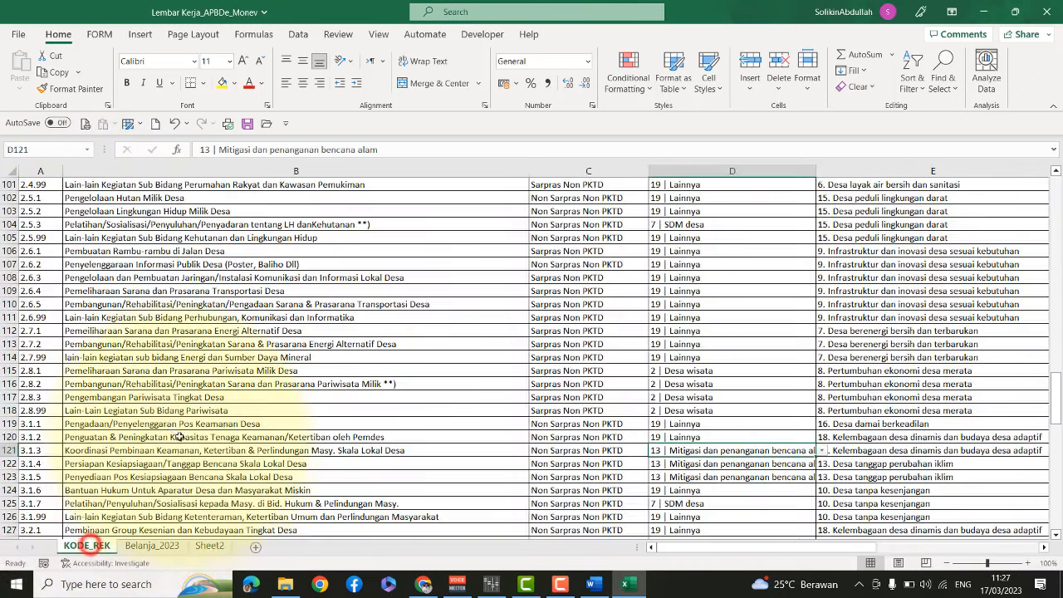
pyautogui.scroll(3, 96, 536)
pyautogui.click(152, 545)
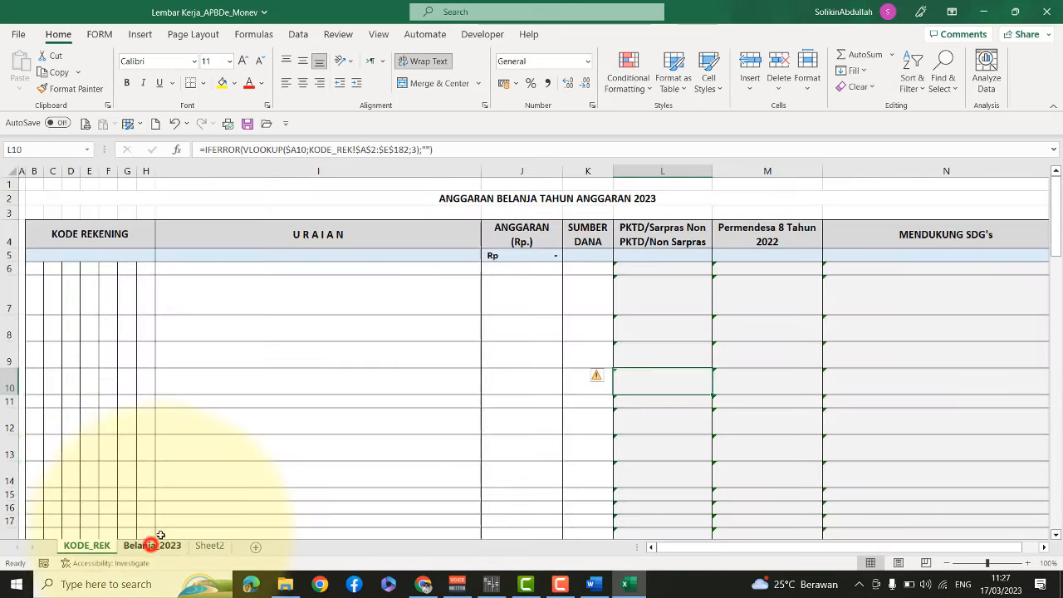
pyautogui.click(38, 272)
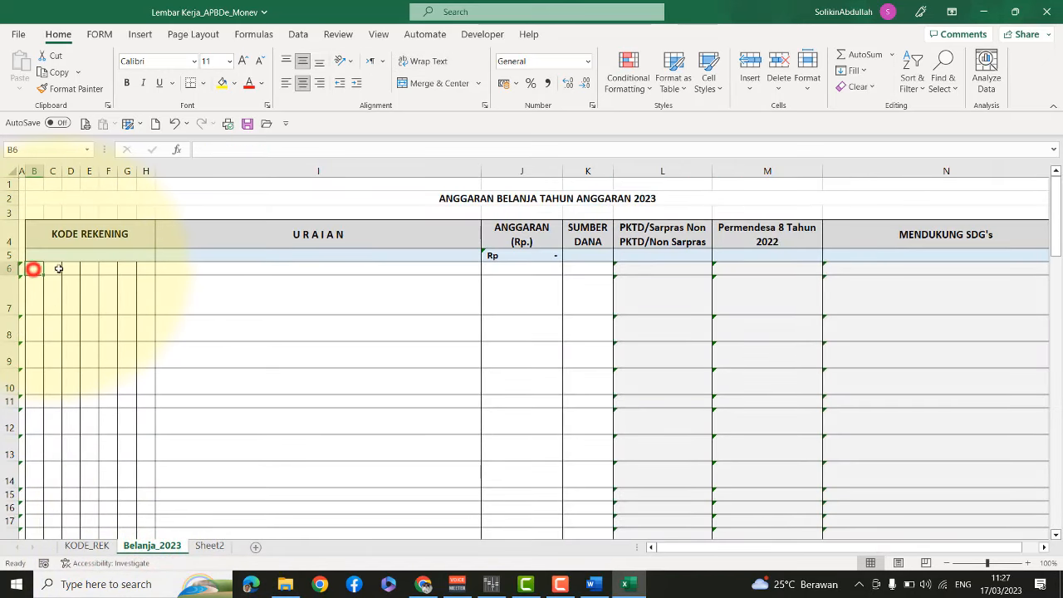
pyautogui.click(38, 293)
pyautogui.click(54, 292)
pyautogui.click(72, 292)
pyautogui.click(31, 295)
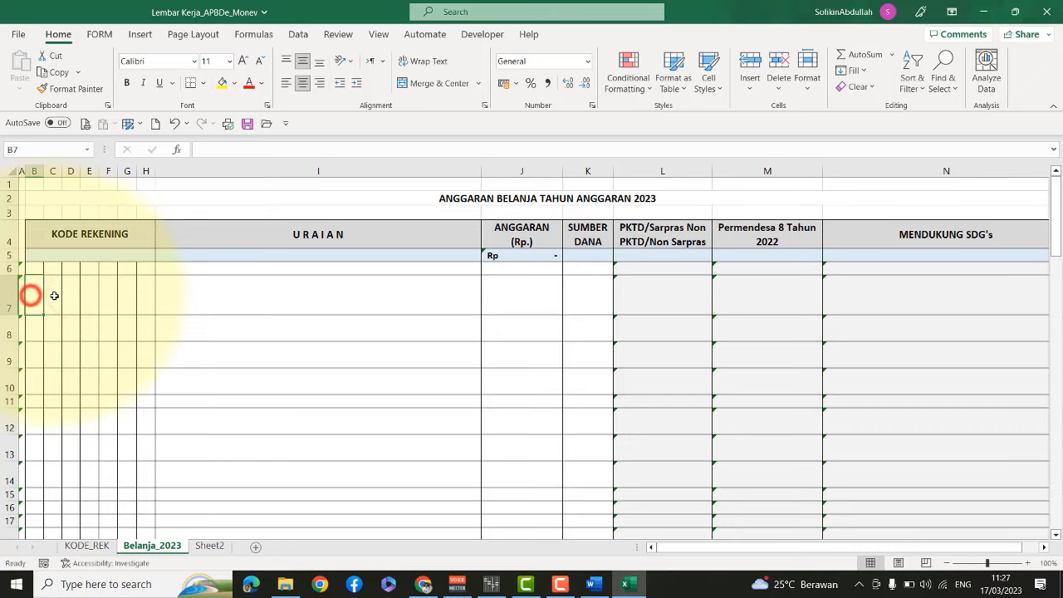
pyautogui.click(54, 295)
pyautogui.click(71, 294)
pyautogui.moveTo(88, 294); pyautogui.dragTo(141, 293)
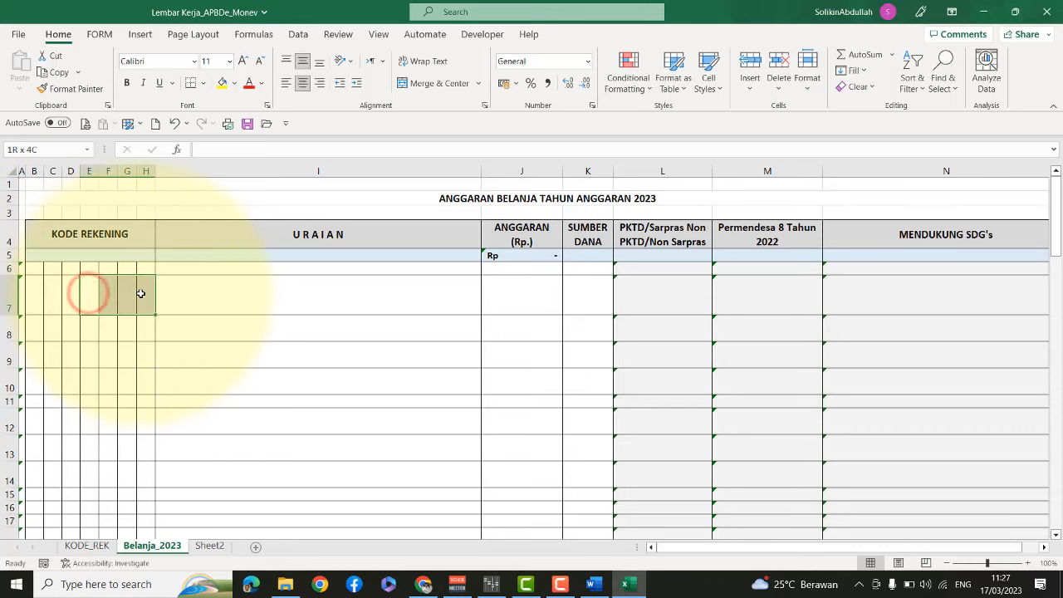
# Insert five blank columns before column B in Sheet2 and narrow columns B to G
pyautogui.click(206, 544)
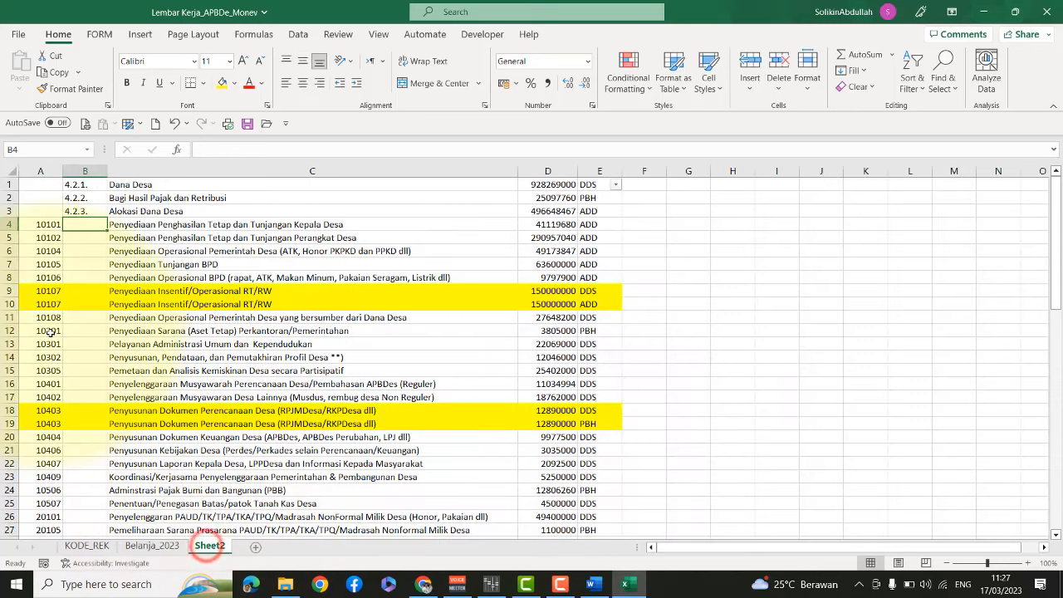
pyautogui.click(89, 170)
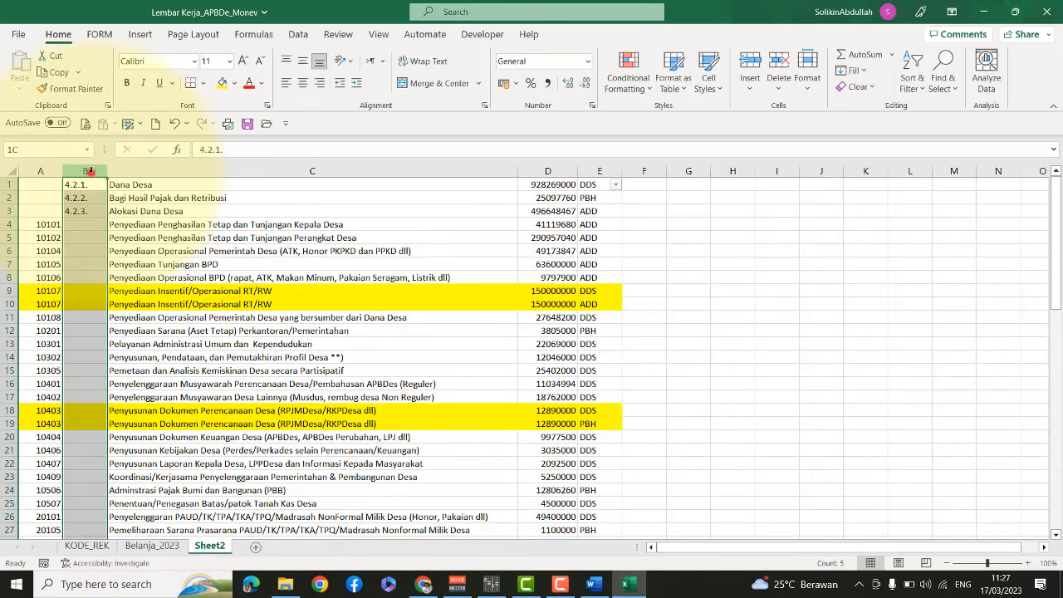
pyautogui.moveTo(101, 173); pyautogui.dragTo(623, 208)
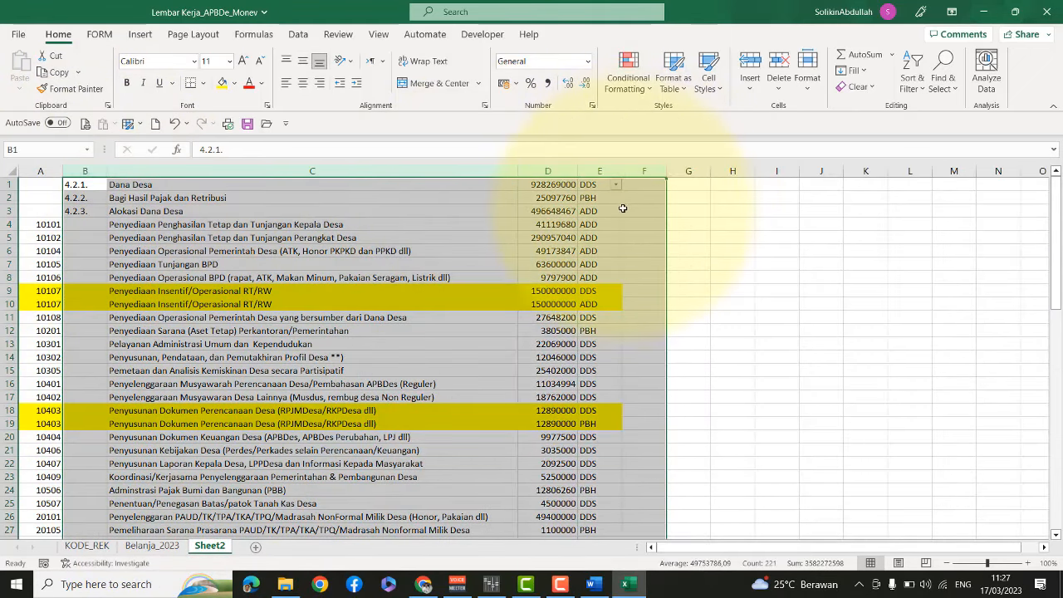
pyautogui.click(750, 60)
pyautogui.moveTo(89, 170)
pyautogui.mouseDown()
pyautogui.moveTo(306, 170)
pyautogui.moveTo(266, 171)
pyautogui.mouseUp()
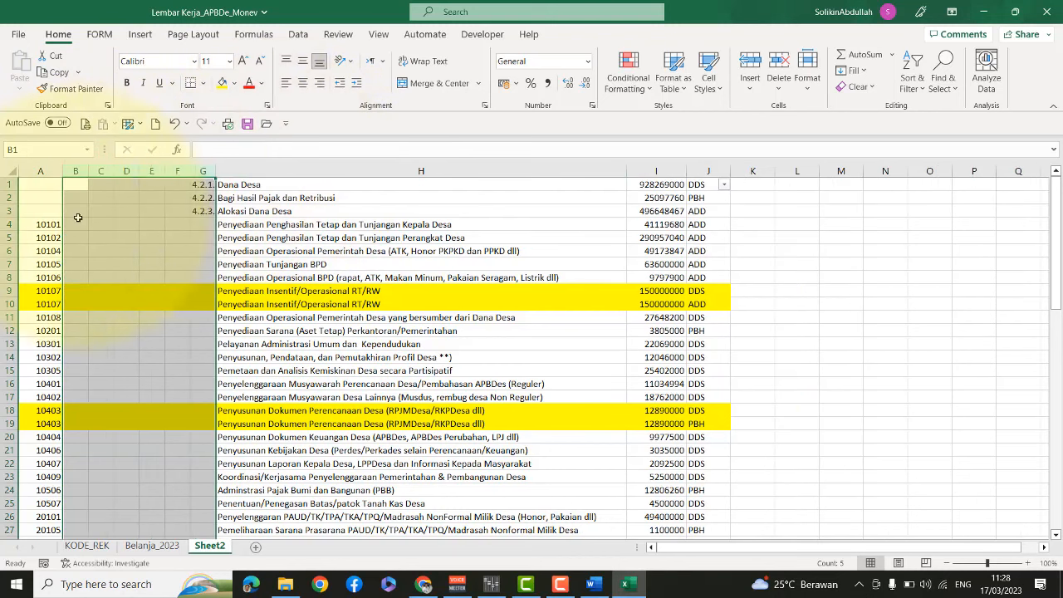
pyautogui.click(129, 255)
# Split the codes in A4:A70 into three columns using fixed-width Text to Columns with breaks after the first and third digits, replacing existing data
pyautogui.moveTo(42, 223); pyautogui.dragTo(50, 519)
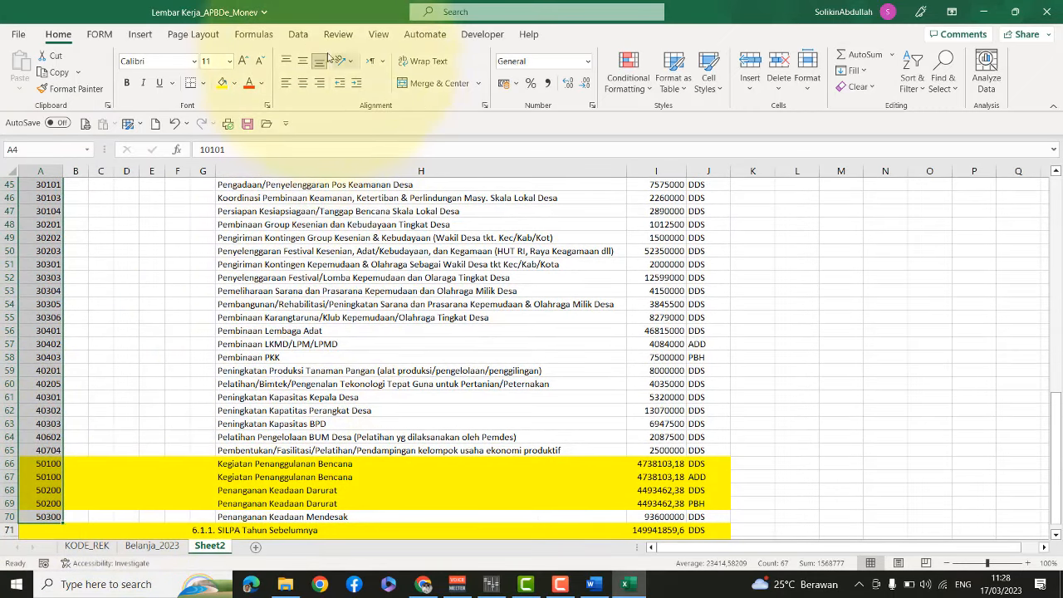
pyautogui.click(299, 34)
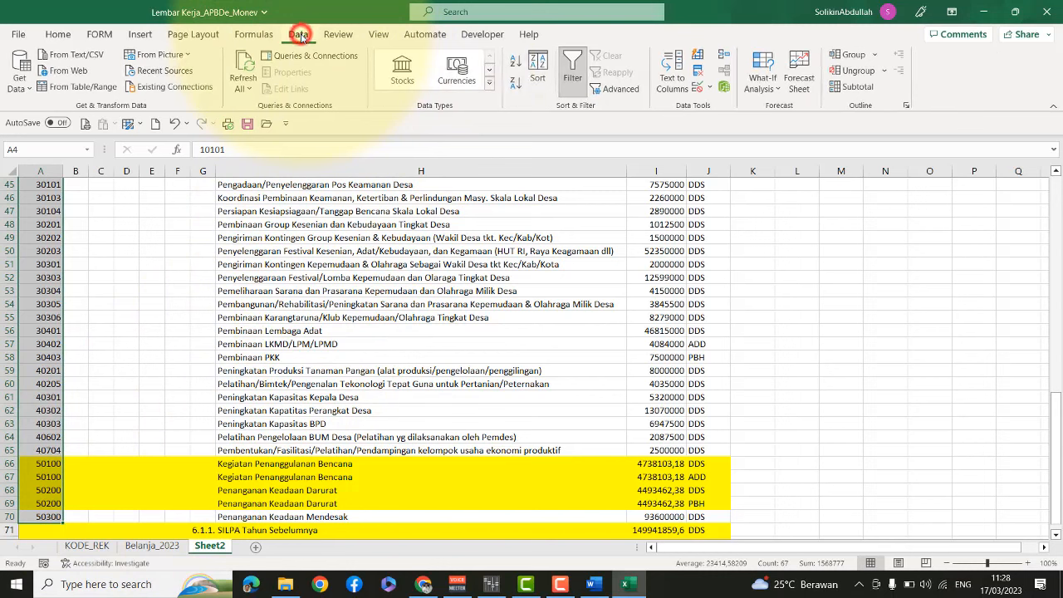
pyautogui.click(664, 88)
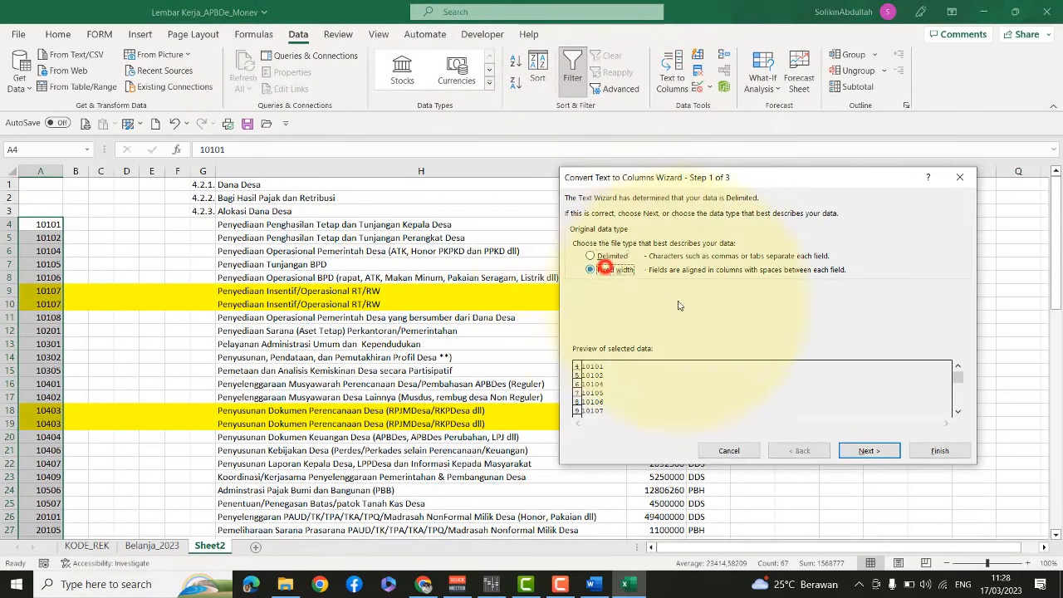
pyautogui.click(869, 450)
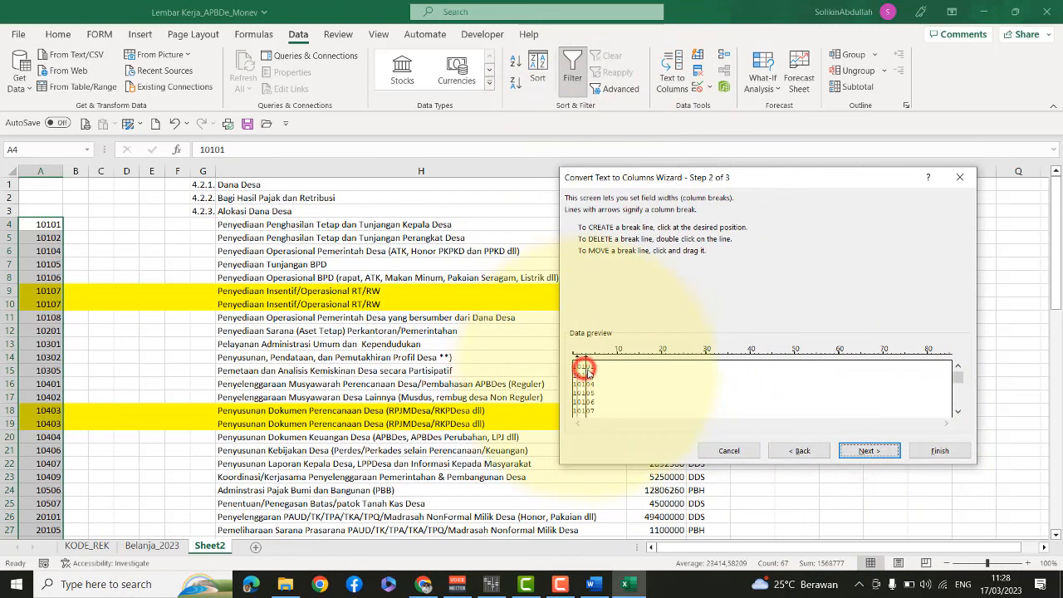
pyautogui.click(586, 368)
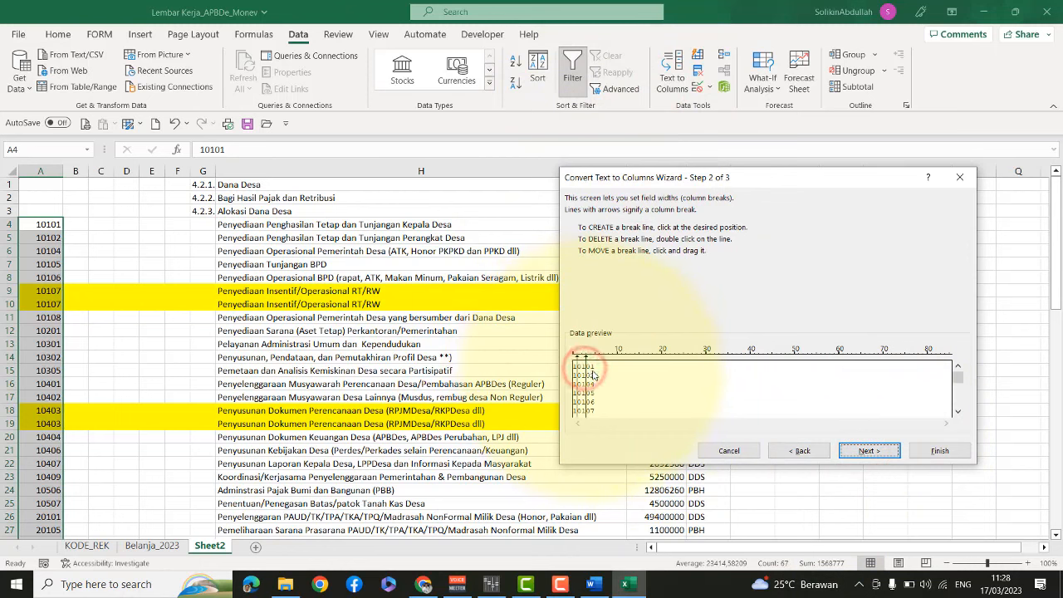
pyautogui.click(942, 450)
pyautogui.click(524, 339)
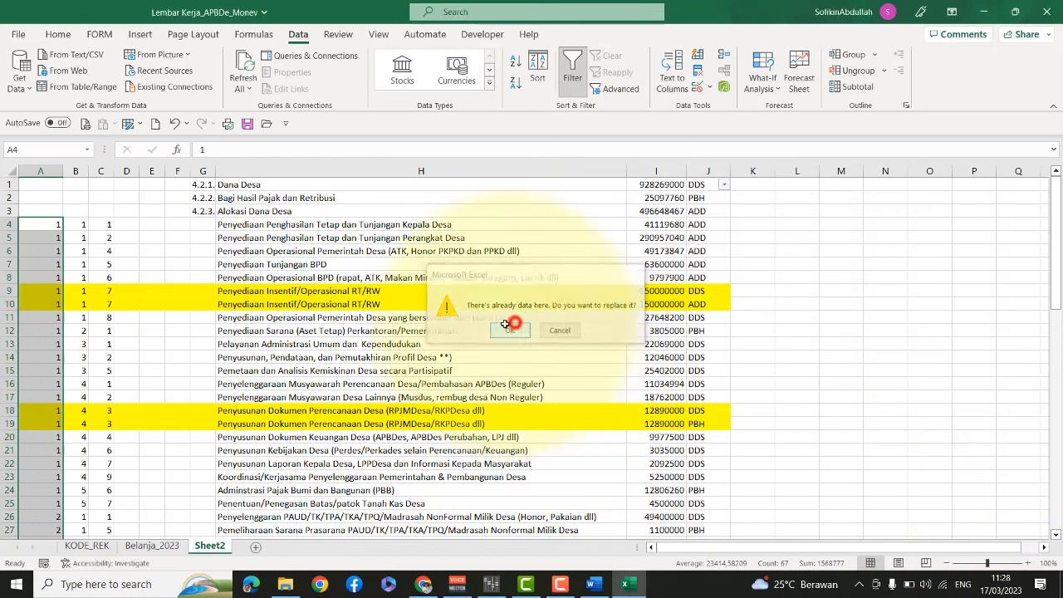
# Set the third code part of the two Kegiatan Penanggulanan Bencana rows to 1 in C66 and C67
pyautogui.scroll(-5, 170, 353)
pyautogui.scroll(-13, 169, 353)
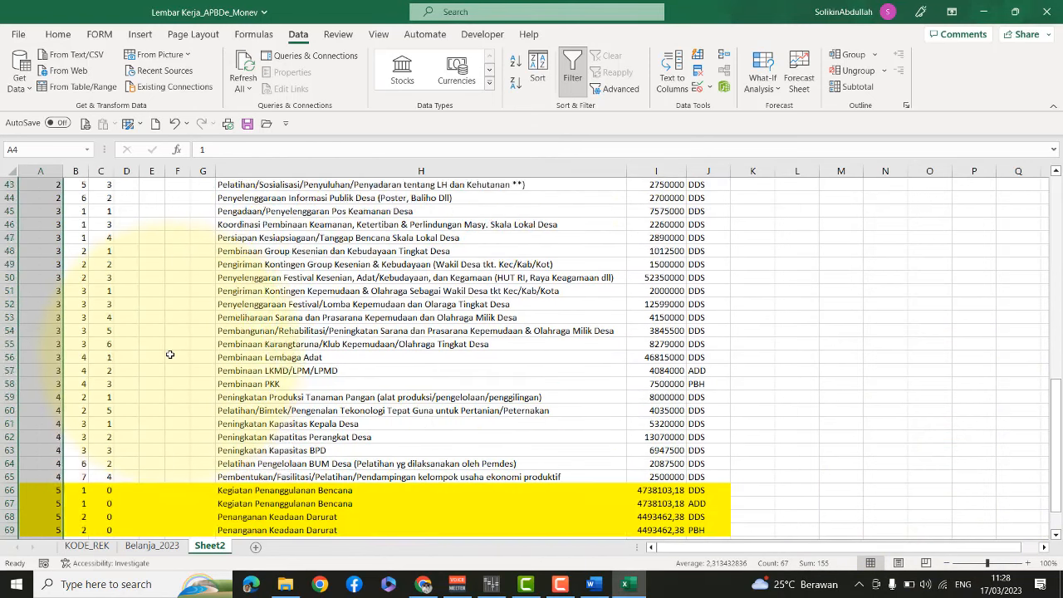
pyautogui.scroll(2, 139, 363)
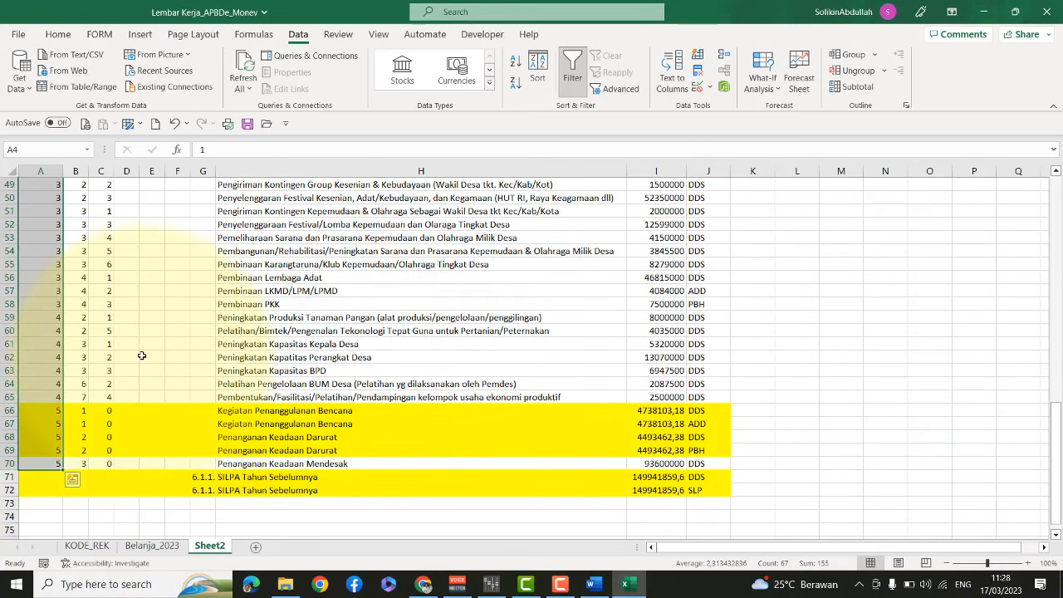
pyautogui.scroll(-1, 143, 349)
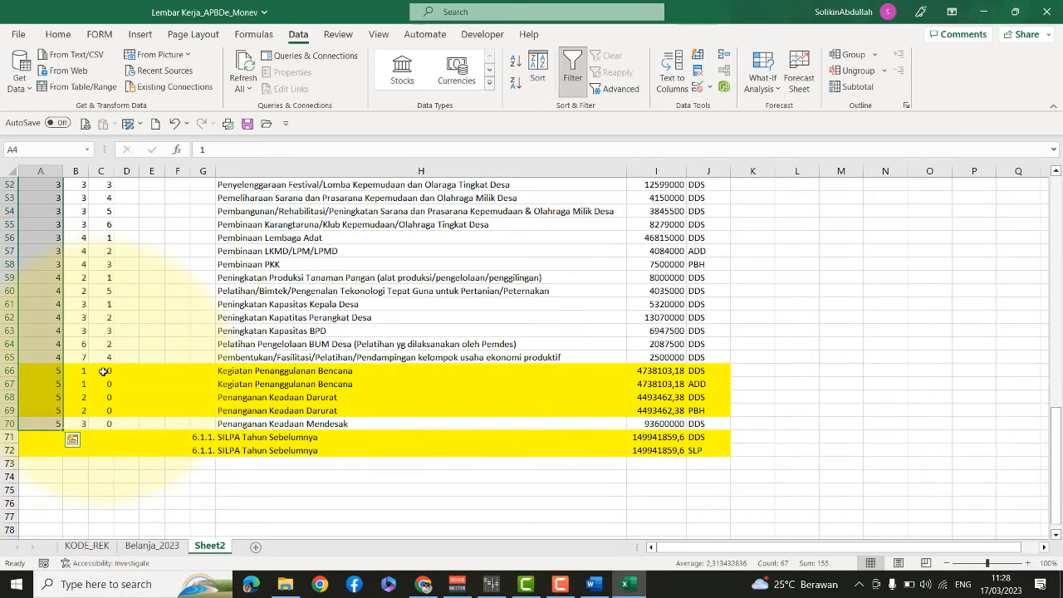
pyautogui.click(103, 370)
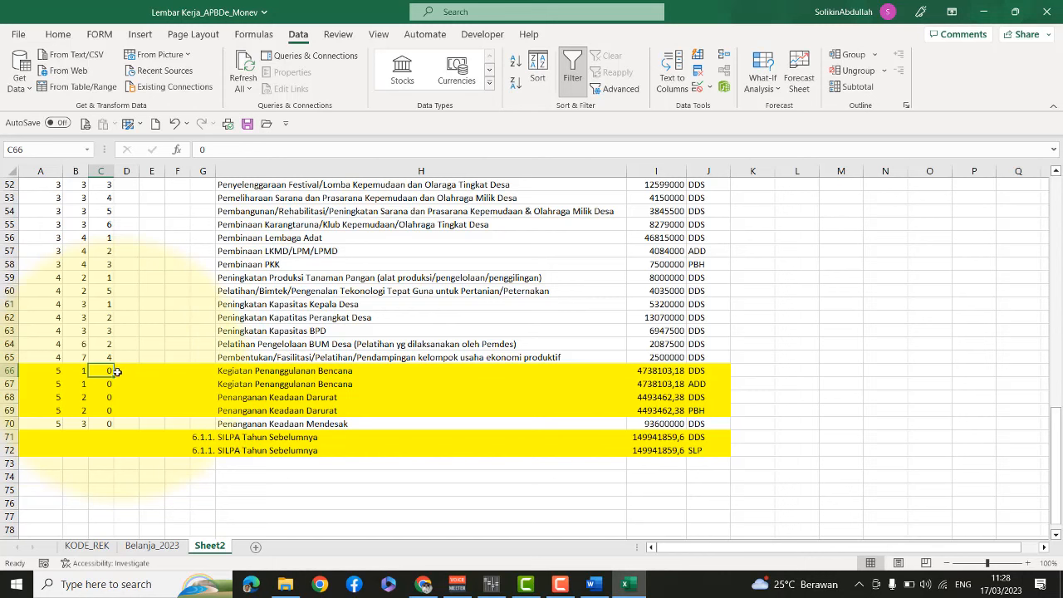
pyautogui.write('1')
pyautogui.click(109, 384)
pyautogui.write('1')
# Set the third code part of the Penanganan Keadaan Darurat and Penanganan Keadaan Mendesak rows to 1 in C68:C70
pyautogui.click(108, 397)
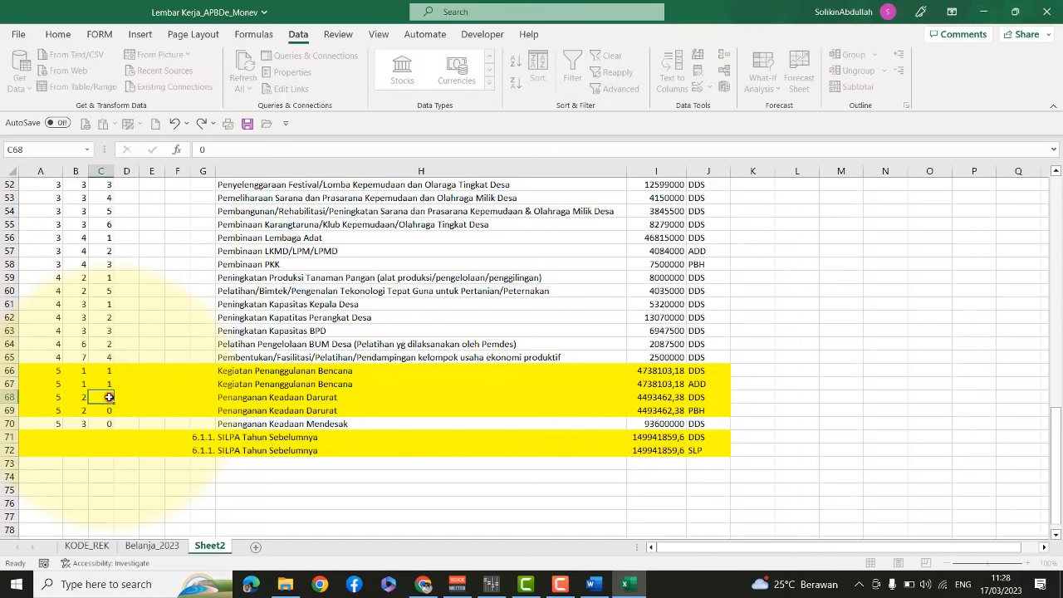
pyautogui.click(109, 397)
pyautogui.write('1')
pyautogui.click(106, 411)
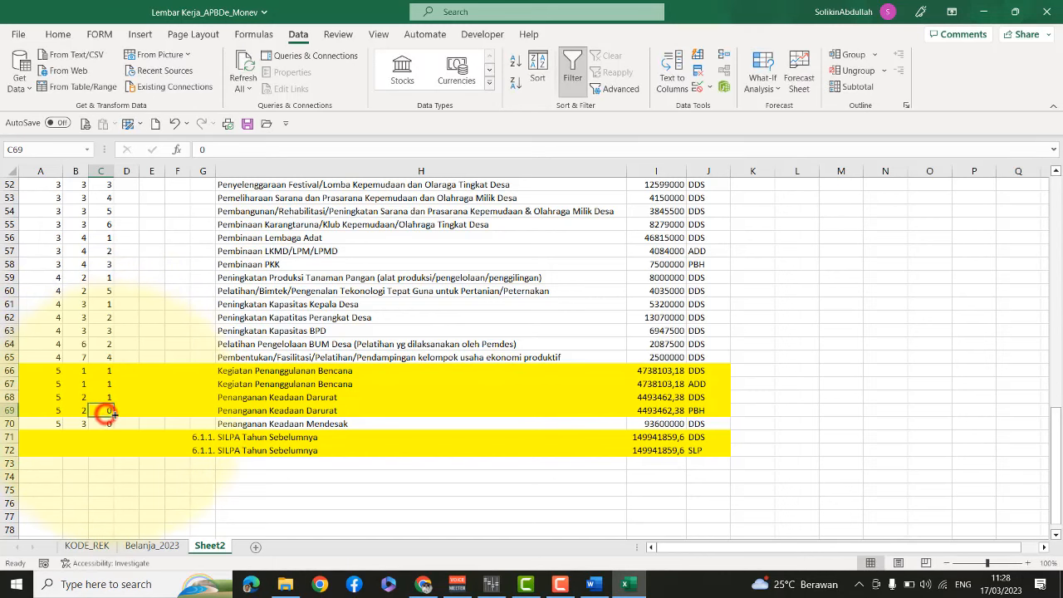
pyautogui.write('1')
pyautogui.click(110, 424)
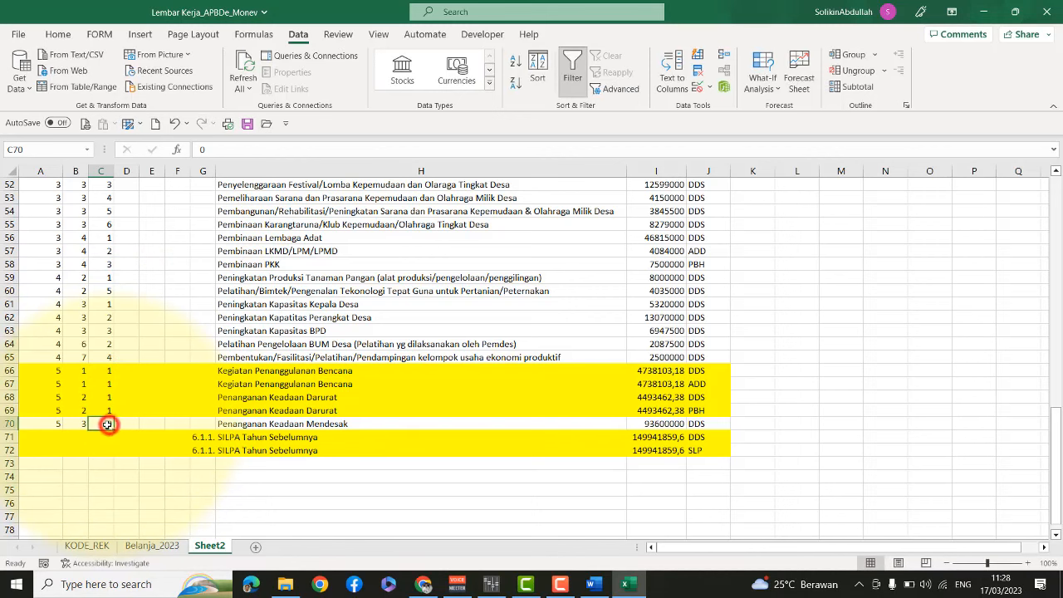
pyautogui.write('1')
pyautogui.click(171, 329)
pyautogui.scroll(17, 153, 365)
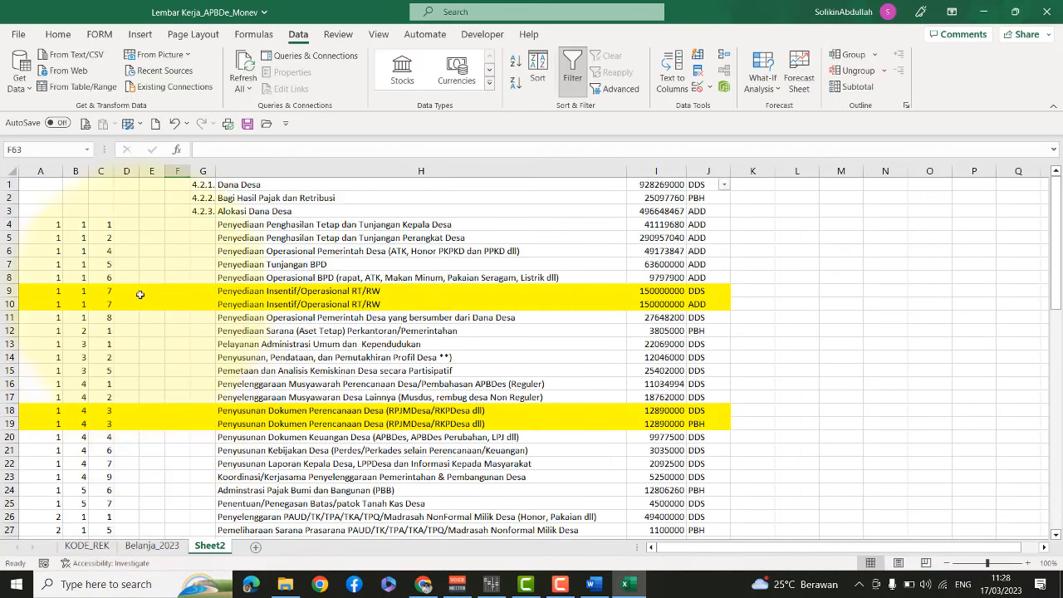
# Open SEMPARUK_SD.pdf from the APBDES SEMPARUK 2023 folder in Nitro Pro and leave its print view for the document pages
pyautogui.click(664, 291)
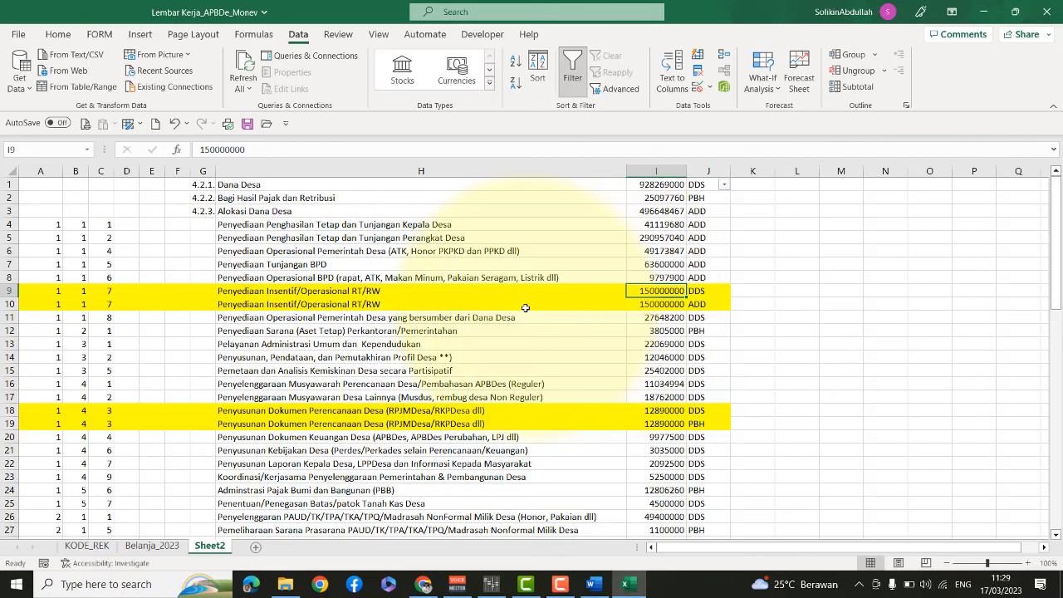
pyautogui.click(285, 584)
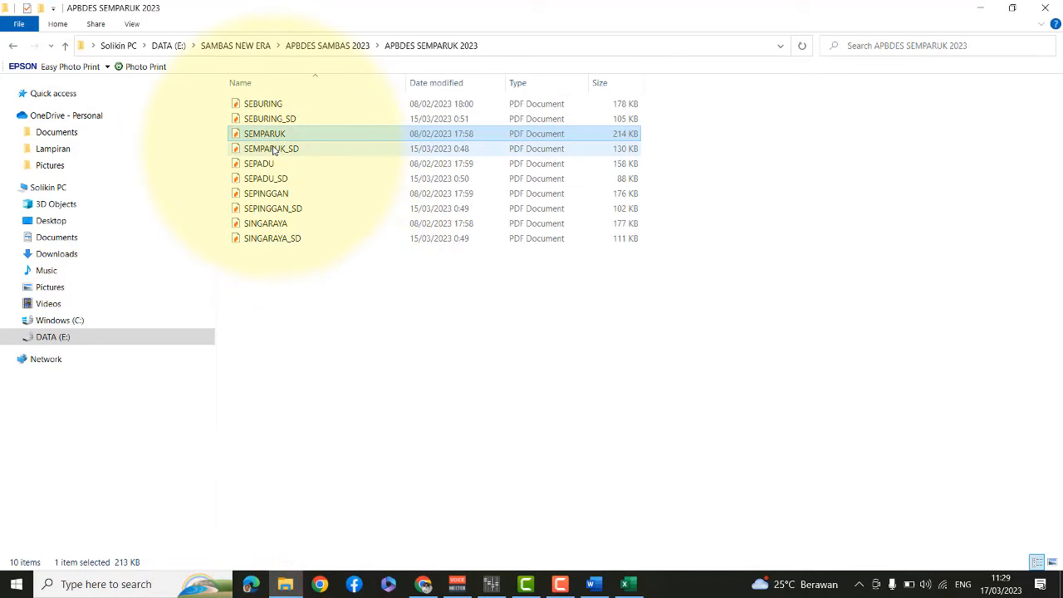
pyautogui.doubleClick(273, 149)
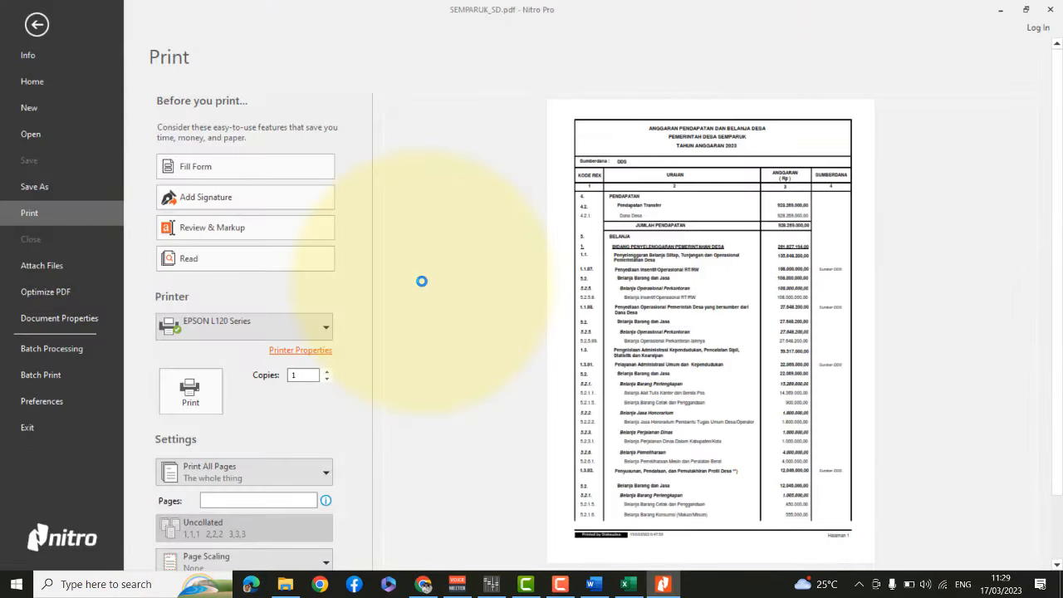
pyautogui.click(37, 24)
pyautogui.scroll(5, 586, 403)
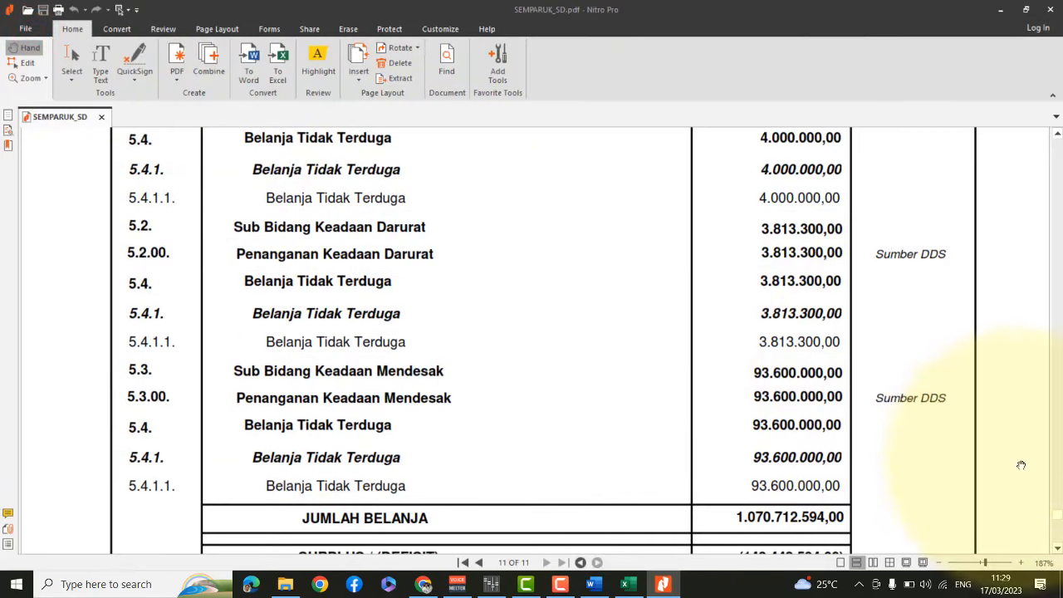
# Copy the DDS budget amount 108.000.000 of activity 1.1.07 Penyediaan Insentif/Operasional RT/RW from the first page of the PDF
pyautogui.moveTo(1055, 511); pyautogui.dragTo(1055, 158)
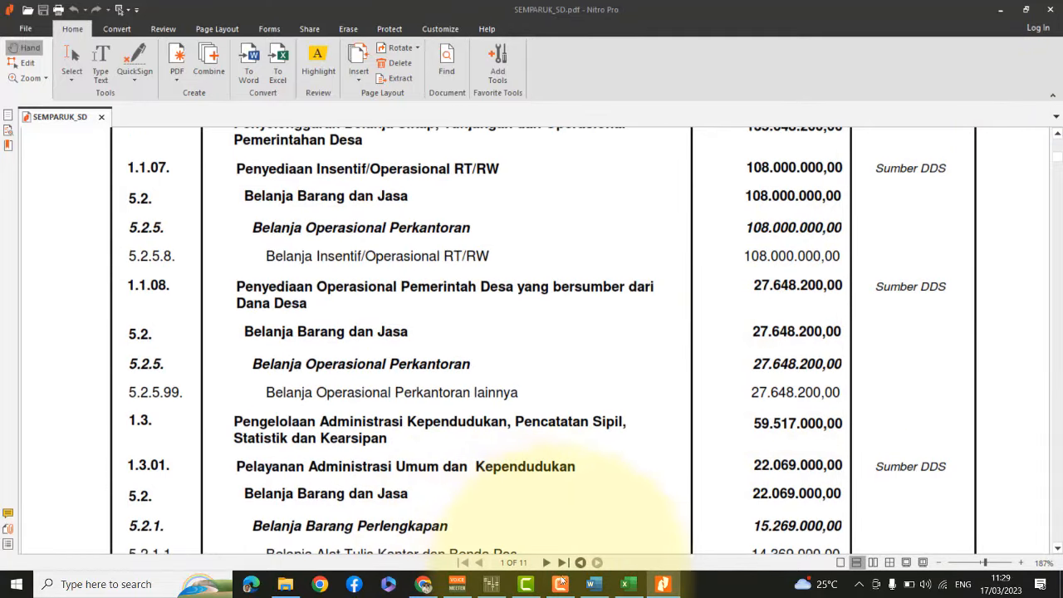
pyautogui.click(630, 586)
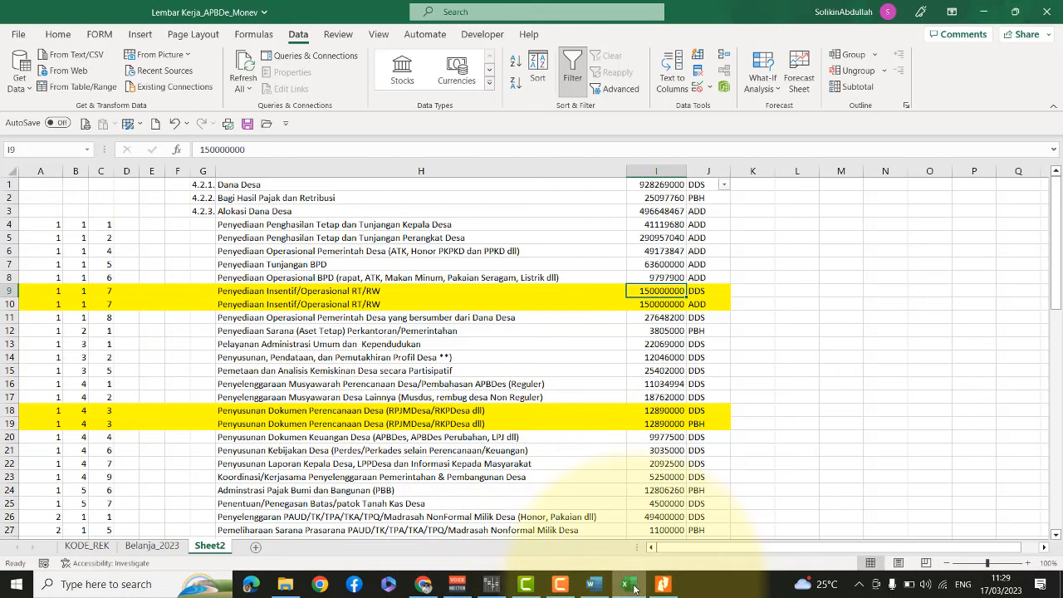
pyautogui.click(658, 588)
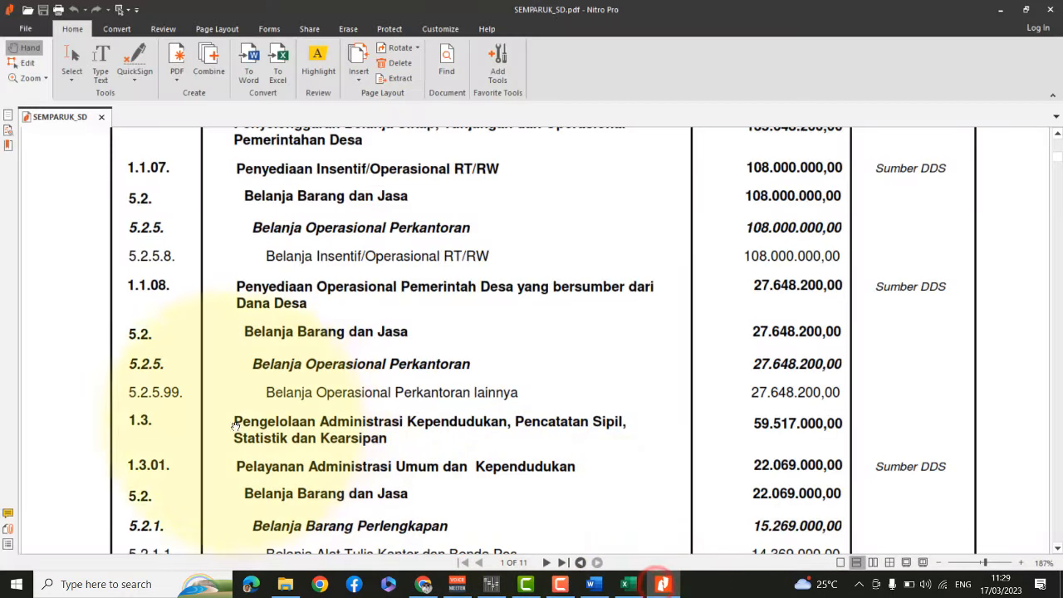
pyautogui.scroll(3, 199, 448)
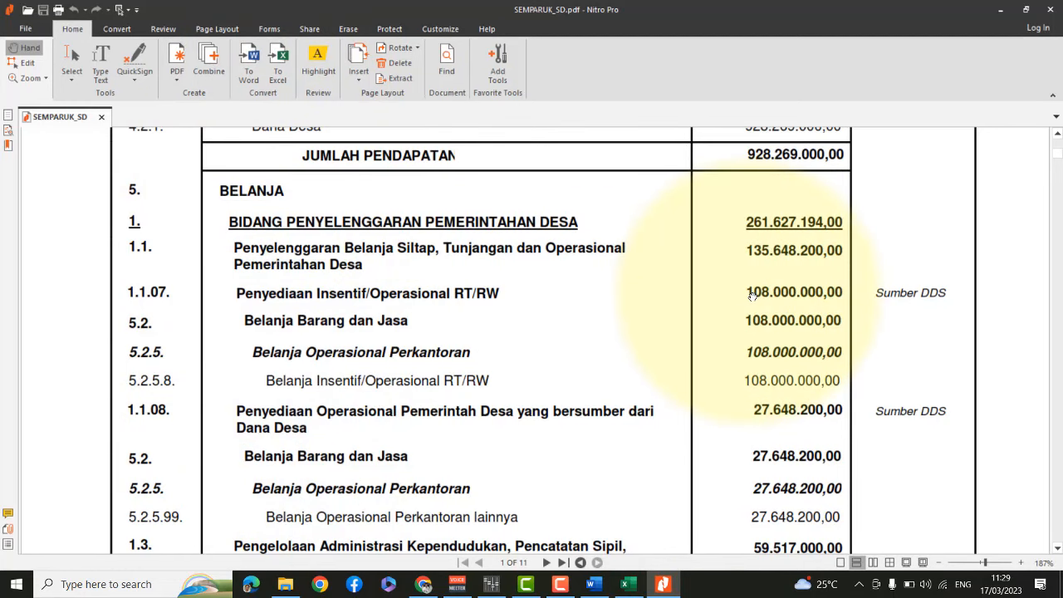
pyautogui.click(67, 56)
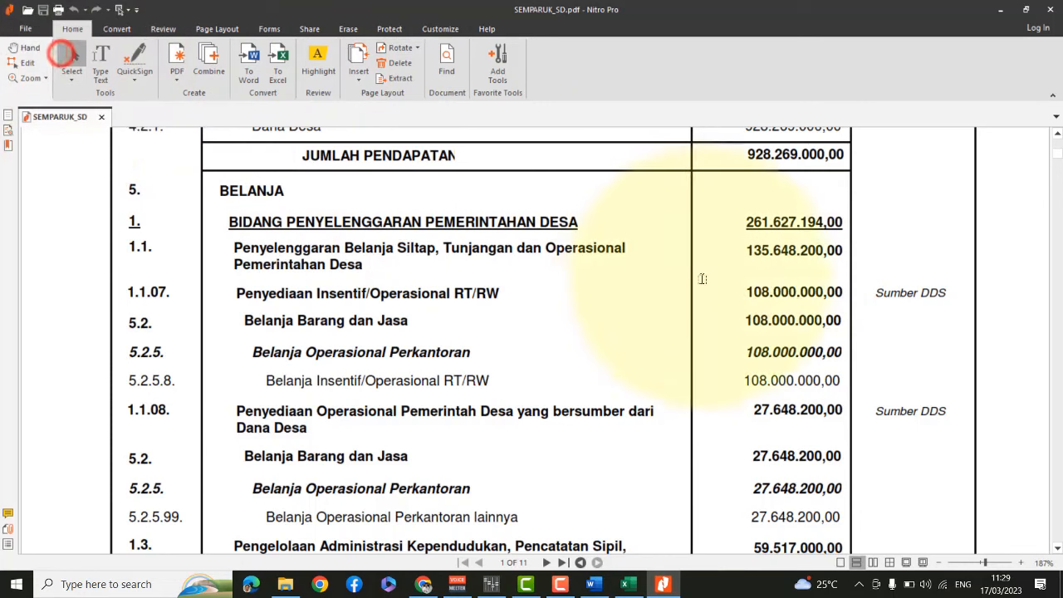
pyautogui.moveTo(744, 289); pyautogui.dragTo(820, 297)
pyautogui.hotkey('ctrl', 'c')
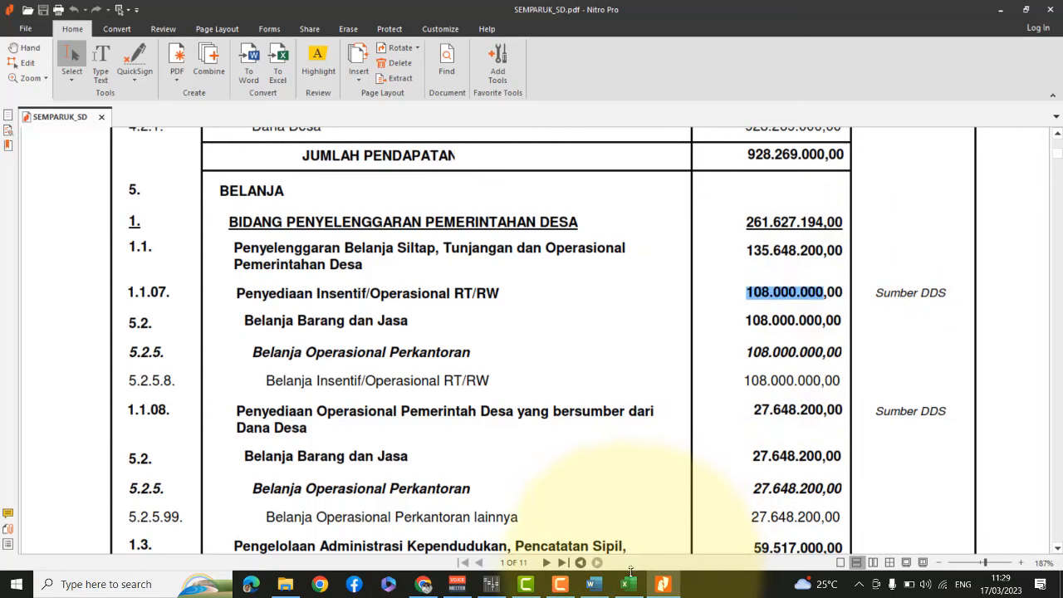
# Switch to Excel and paste 108.000.000 into I9 as the DDS amount of Penyediaan Insentif/Operasional RT/RW
pyautogui.click(659, 587)
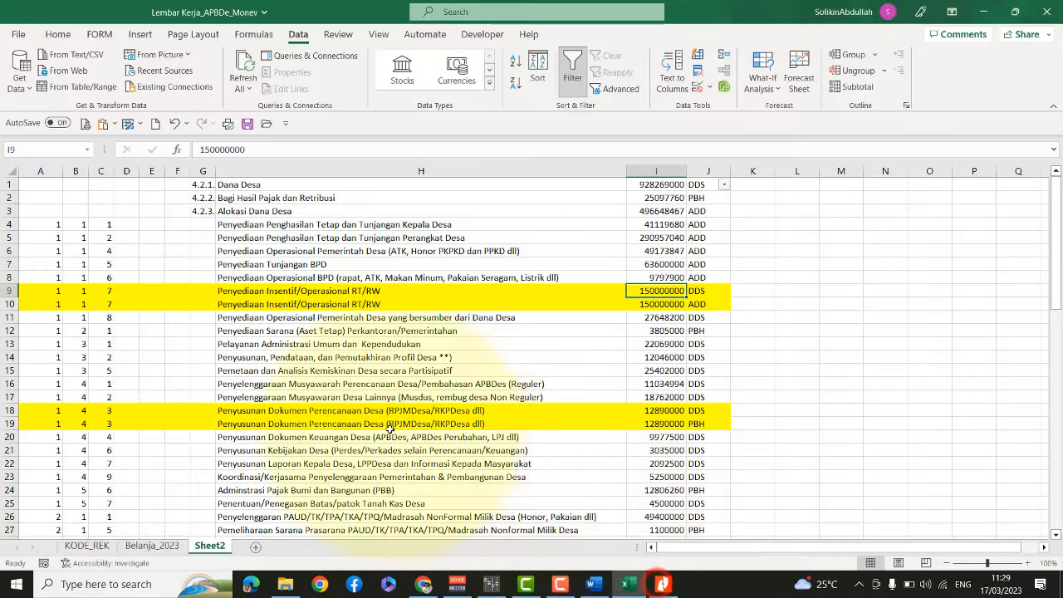
pyautogui.click(55, 34)
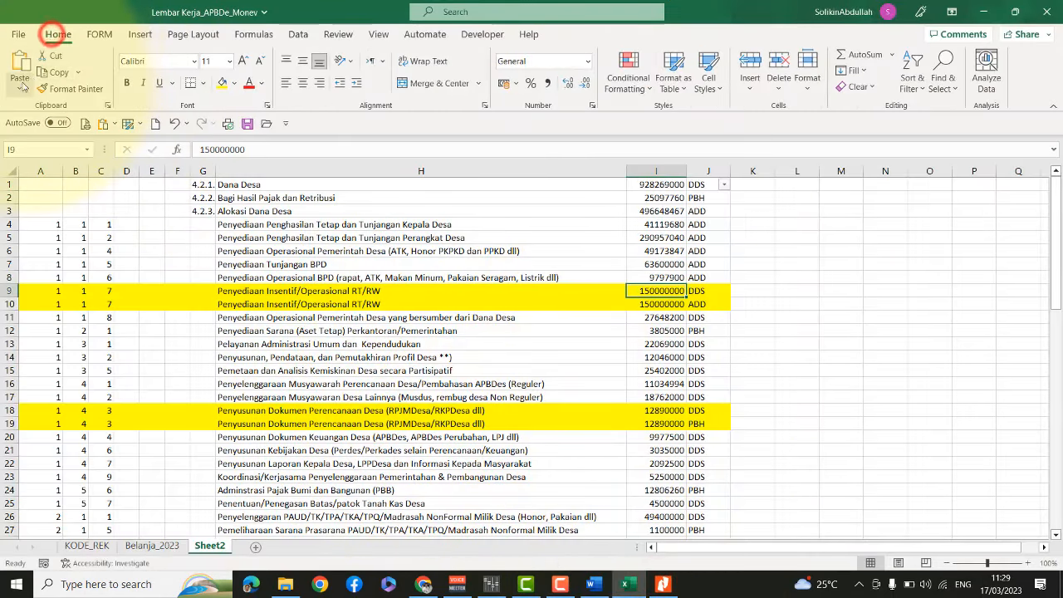
pyautogui.click(20, 88)
pyautogui.click(18, 129)
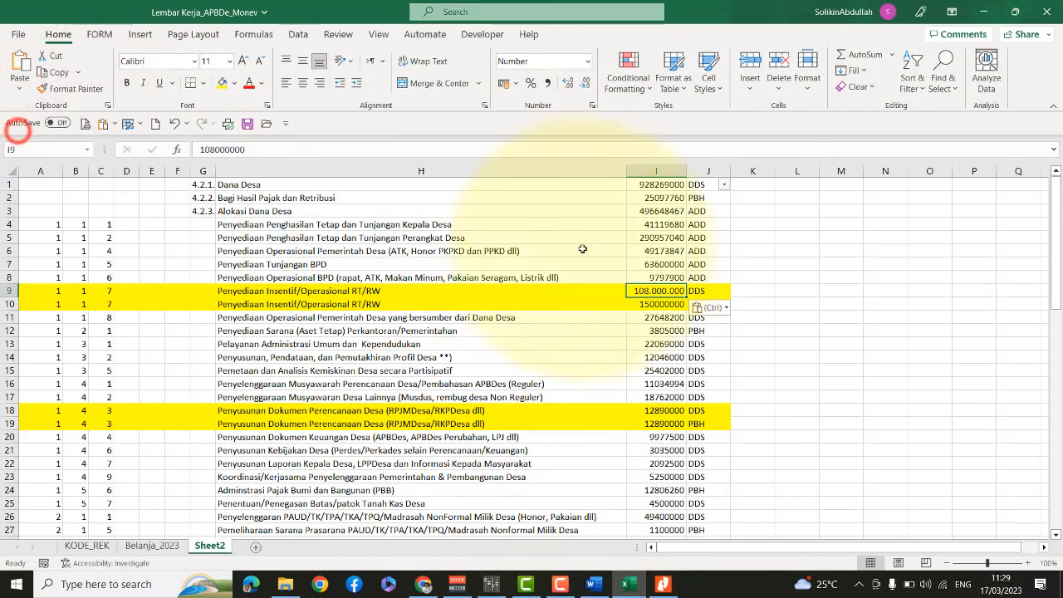
# Turn the ADD amount of Penyediaan Insentif/Operasional RT/RW in I10 into the formula =150000000-I9
pyautogui.click(659, 306)
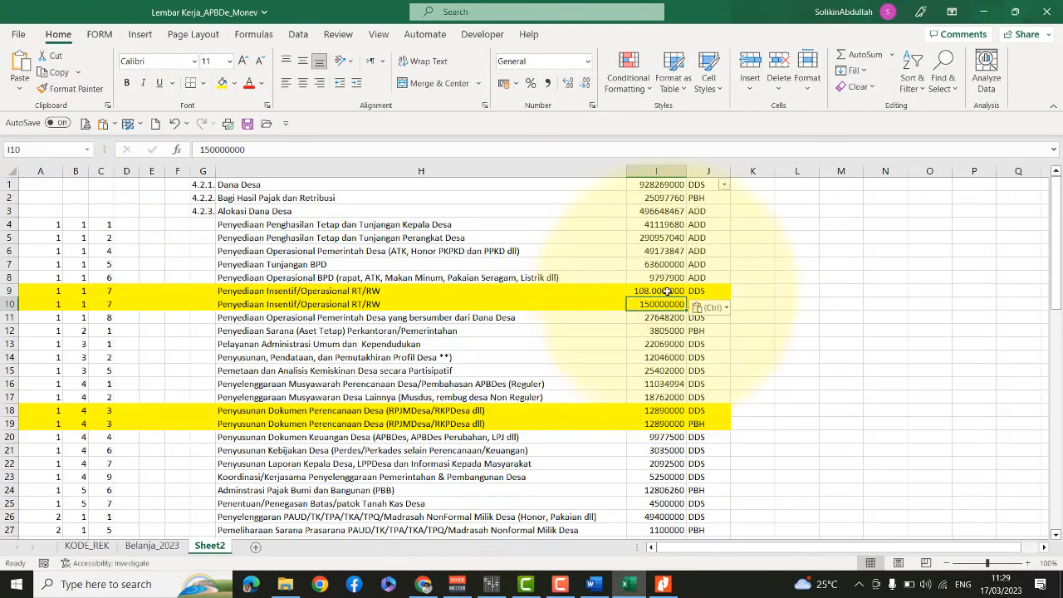
pyautogui.click(196, 149)
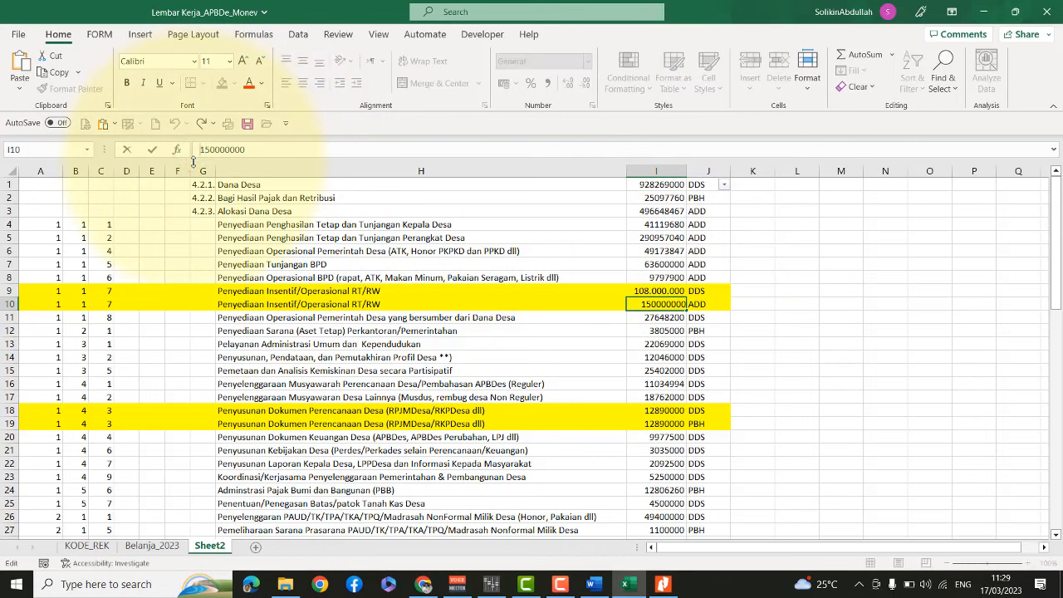
pyautogui.write('=')
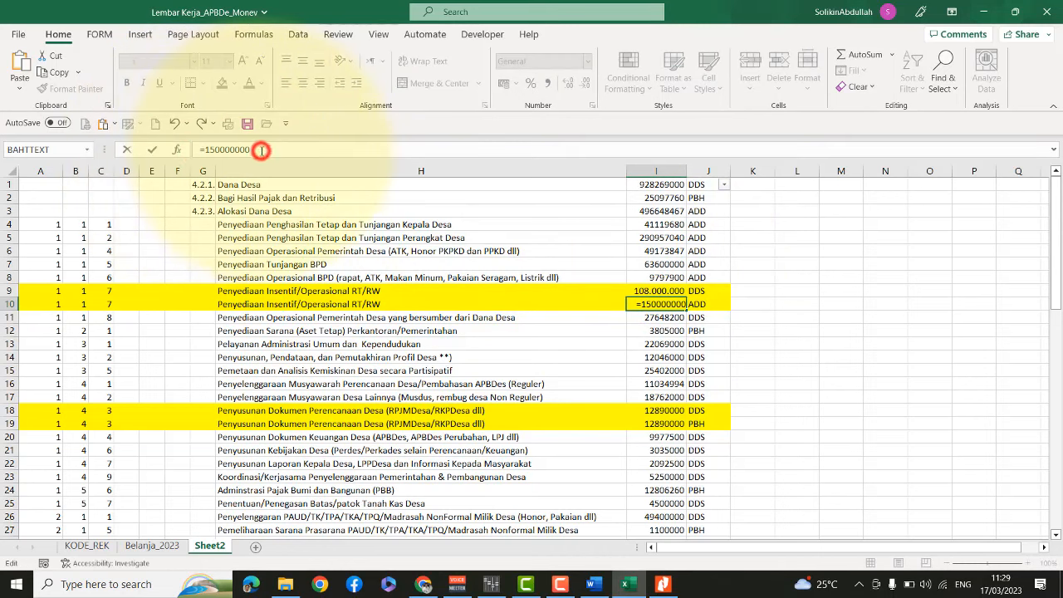
pyautogui.write('-')
pyautogui.click(669, 290)
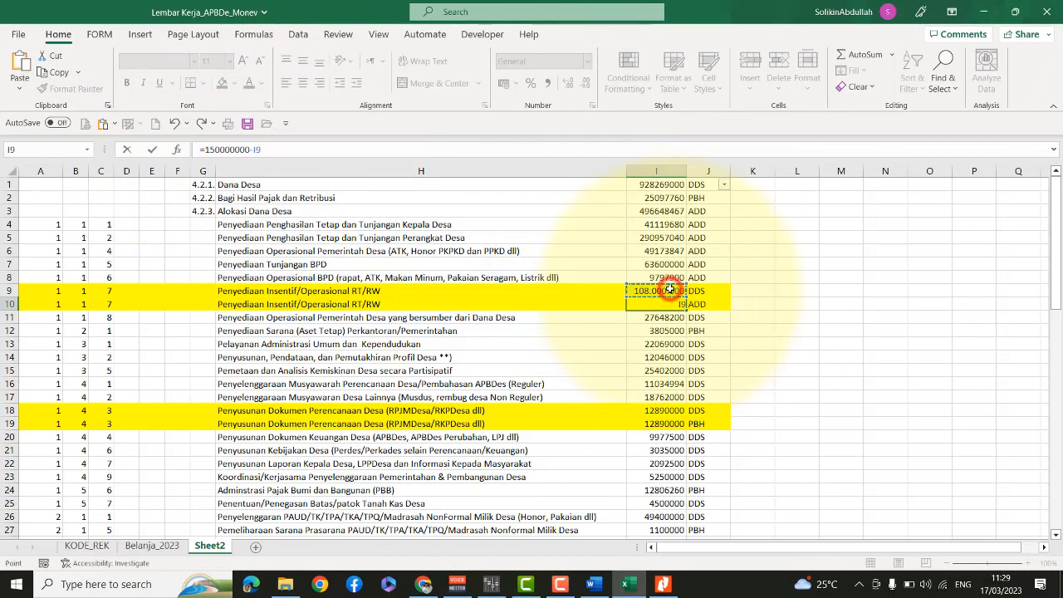
pyautogui.press('Return')
# With I18 selected in Sheet2, switch to the Nitro Pro PDF and copy the DDS amount 11.810.000 of activity 1.4.03 Penyusunan Dokumen Perencanaan Desa
pyautogui.scroll(-2, 654, 344)
pyautogui.click(662, 331)
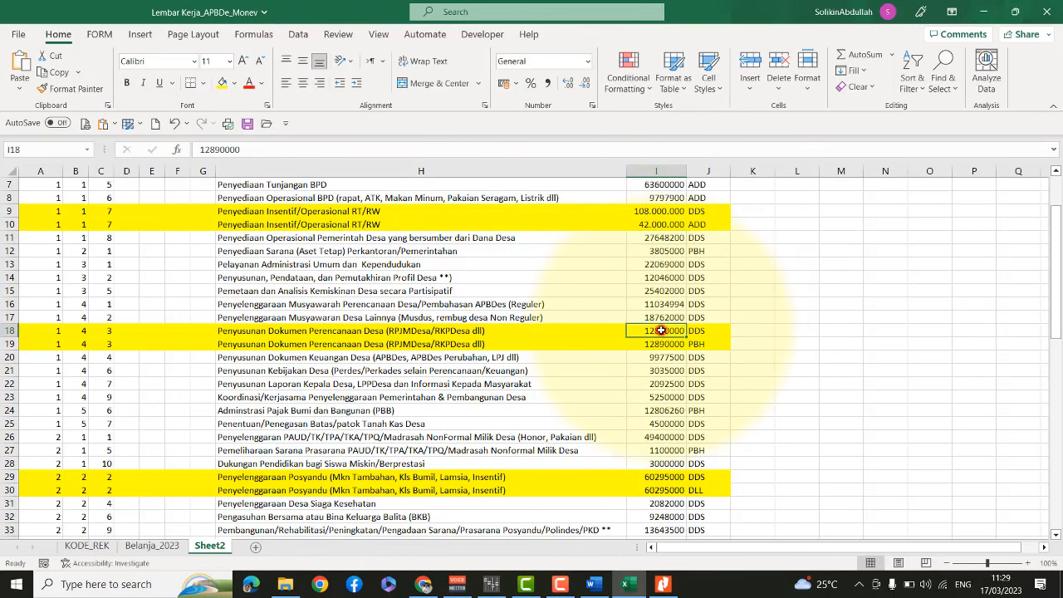
pyautogui.click(618, 574)
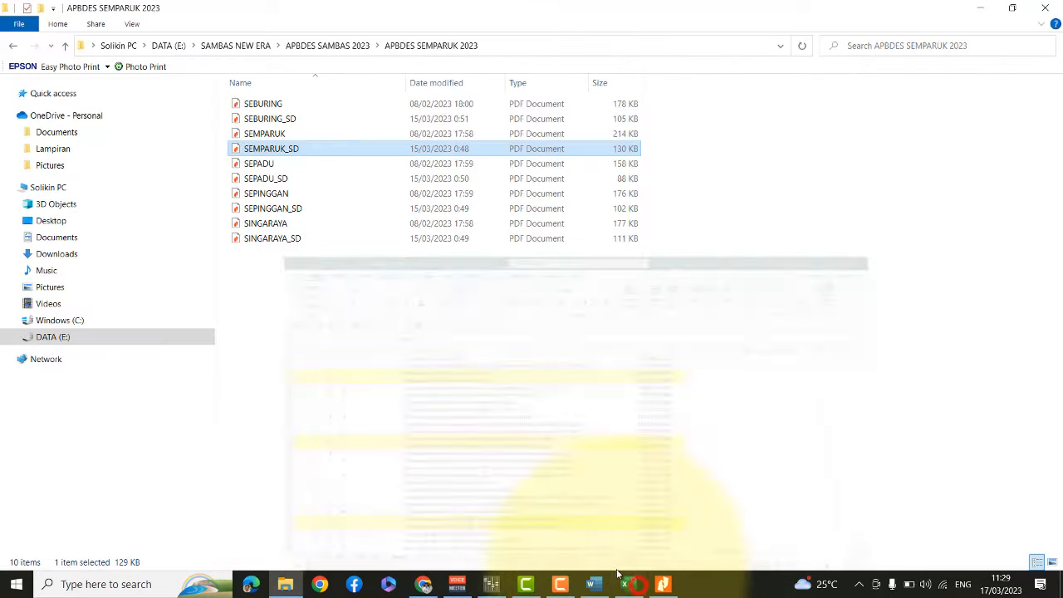
pyautogui.click(662, 584)
pyautogui.scroll(-2, 378, 413)
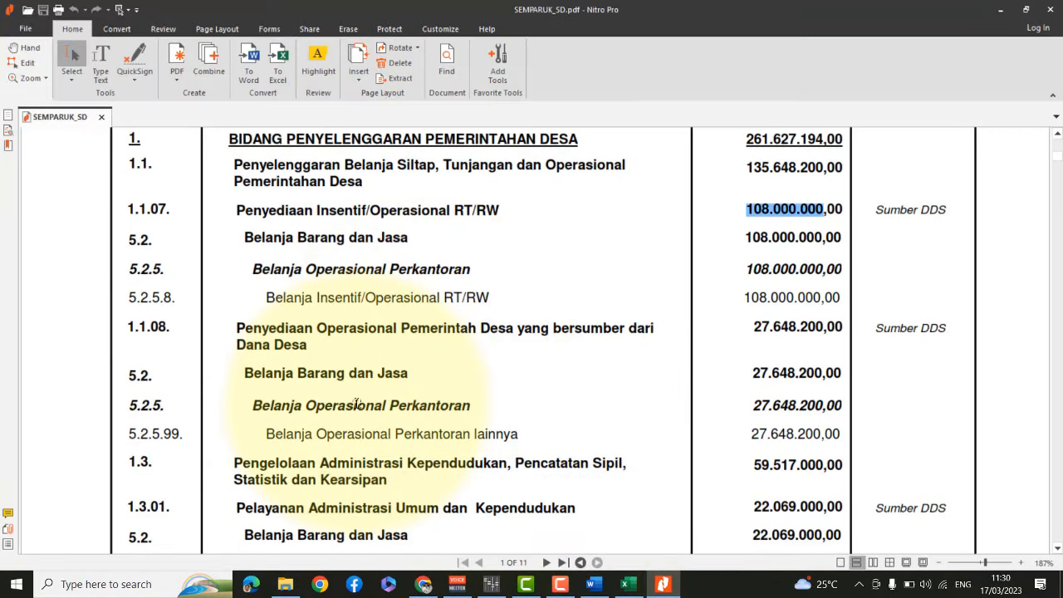
pyautogui.scroll(-18, 358, 402)
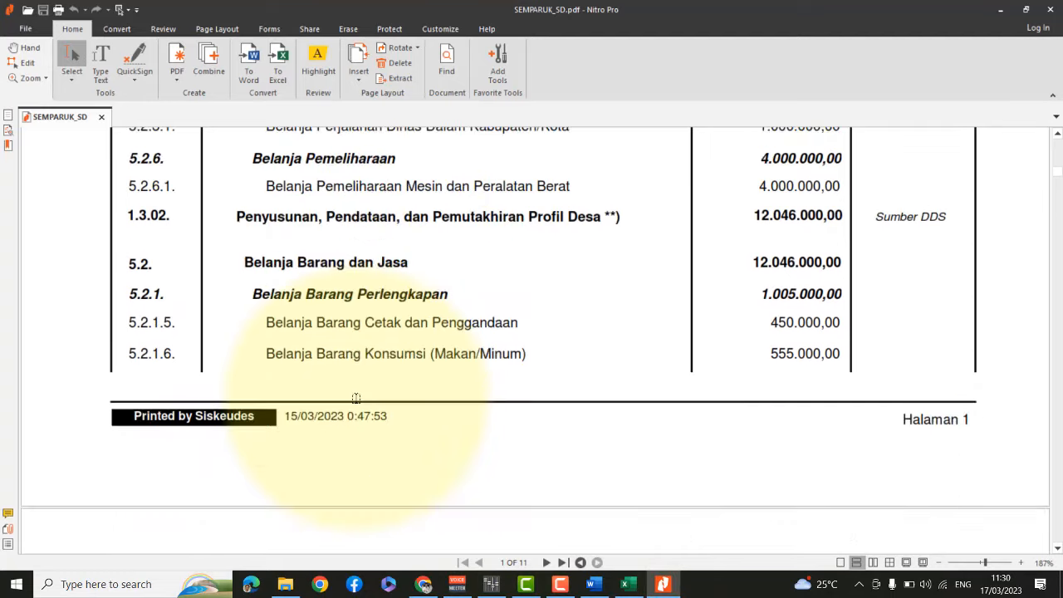
pyautogui.scroll(-6, 358, 397)
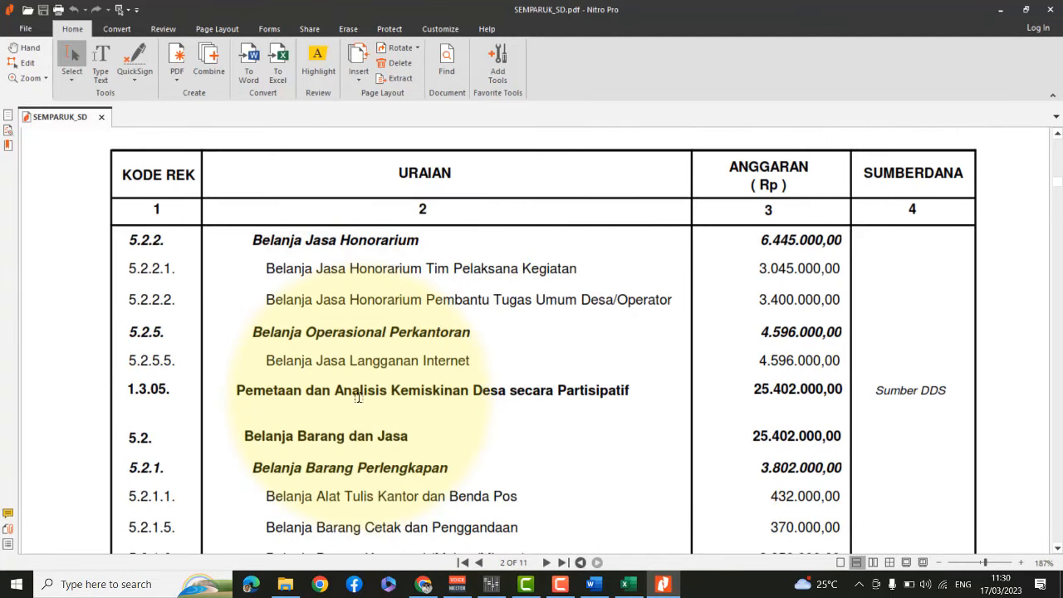
pyautogui.scroll(-16, 371, 396)
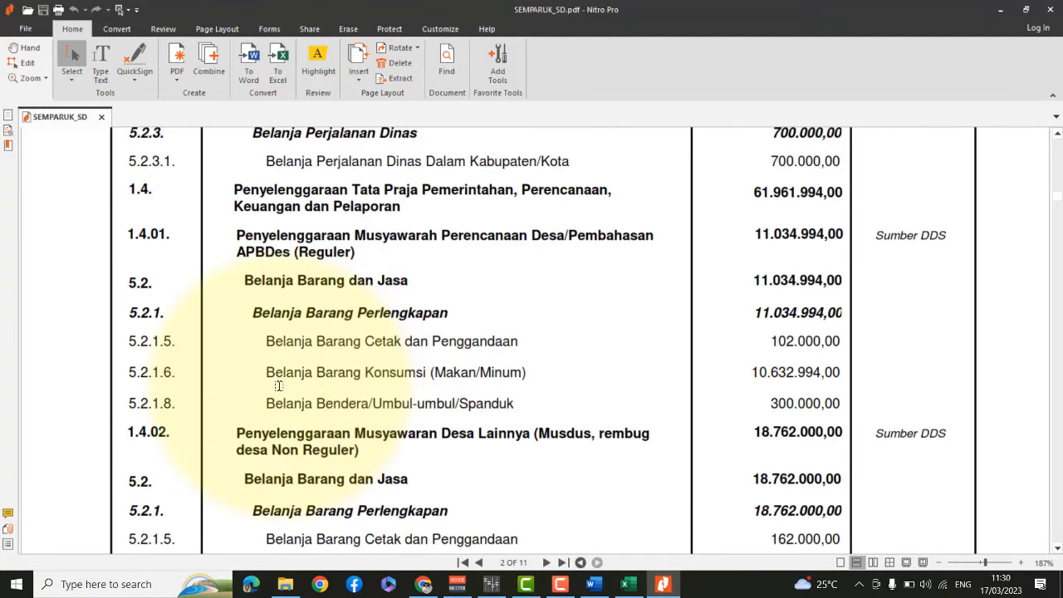
pyautogui.scroll(-2, 311, 379)
pyautogui.scroll(-3, 420, 436)
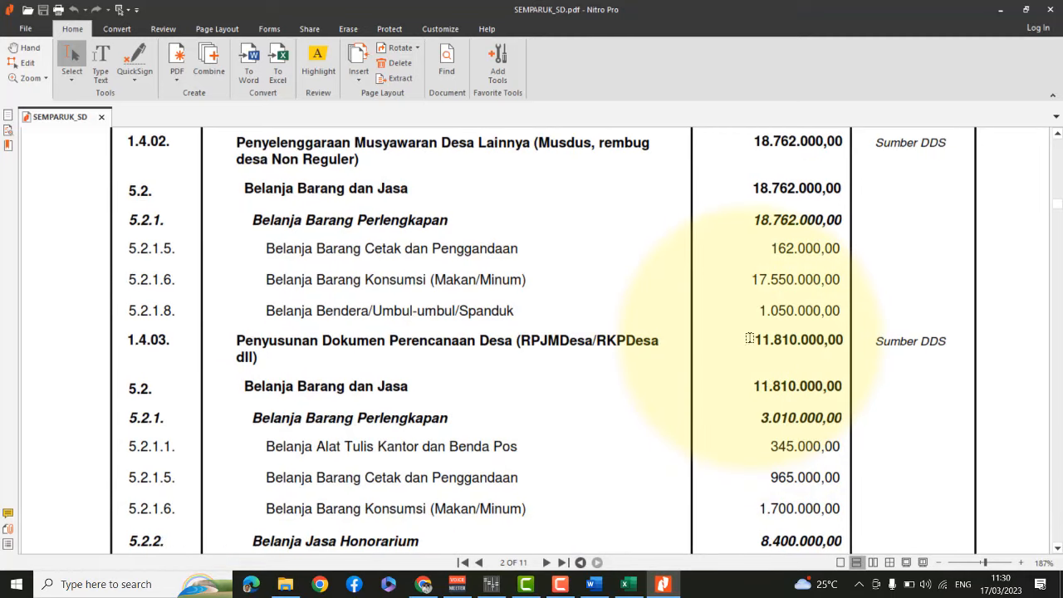
pyautogui.moveTo(815, 347); pyautogui.dragTo(822, 347)
pyautogui.hotkey('ctrl', 'c')
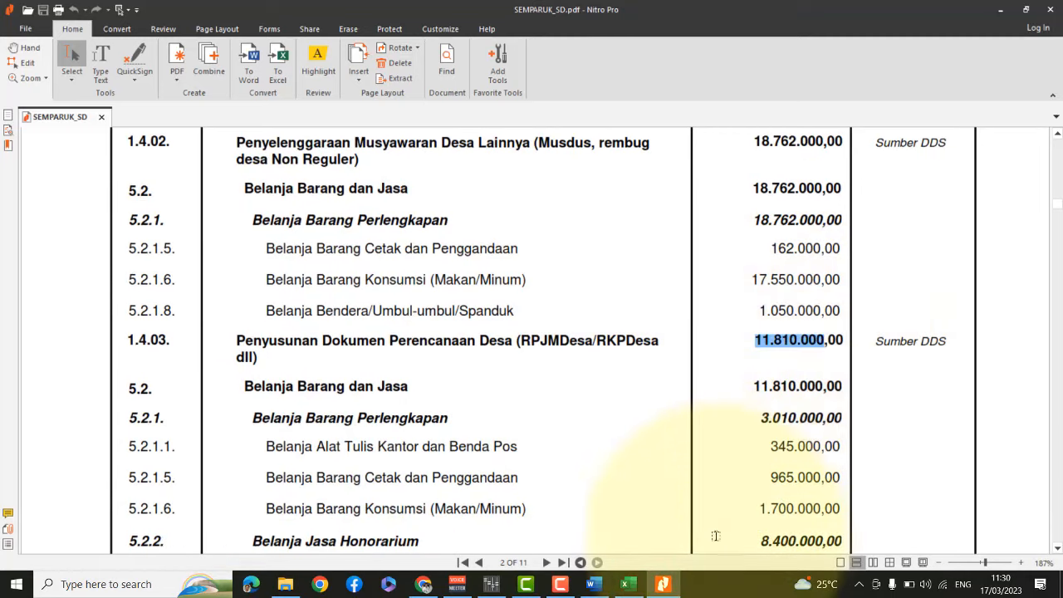
# Switch to Excel and paste 11.810.000 into I18 as the DDS amount of Penyusunan Dokumen Perencanaan Desa
pyautogui.click(629, 584)
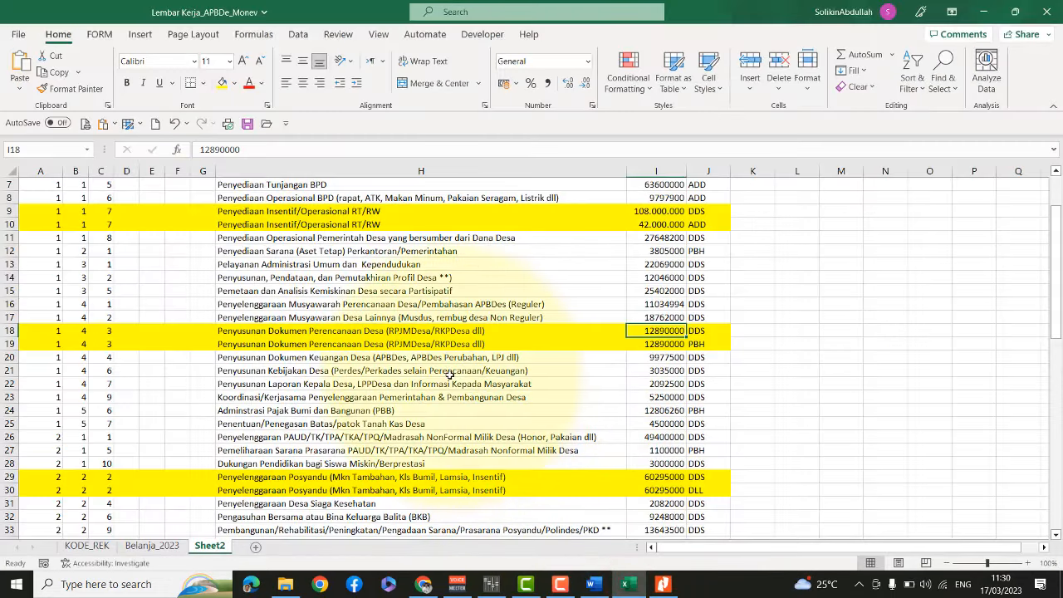
pyautogui.click(20, 81)
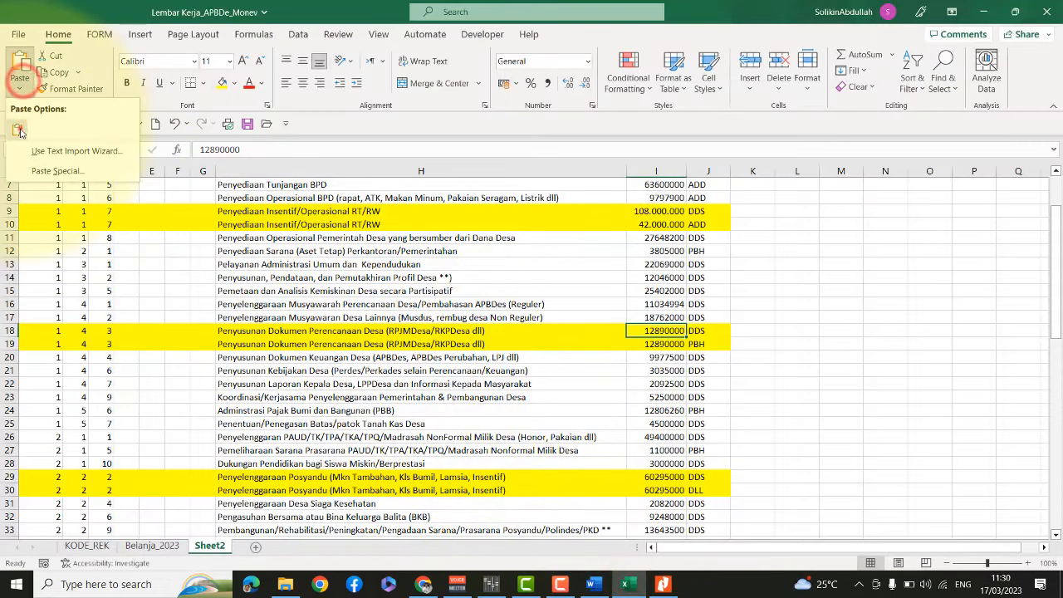
pyautogui.click(18, 130)
# Turn the PBH amount of Penyusunan Dokumen Perencanaan Desa in I19 into the formula =12890000-I18
pyautogui.click(664, 343)
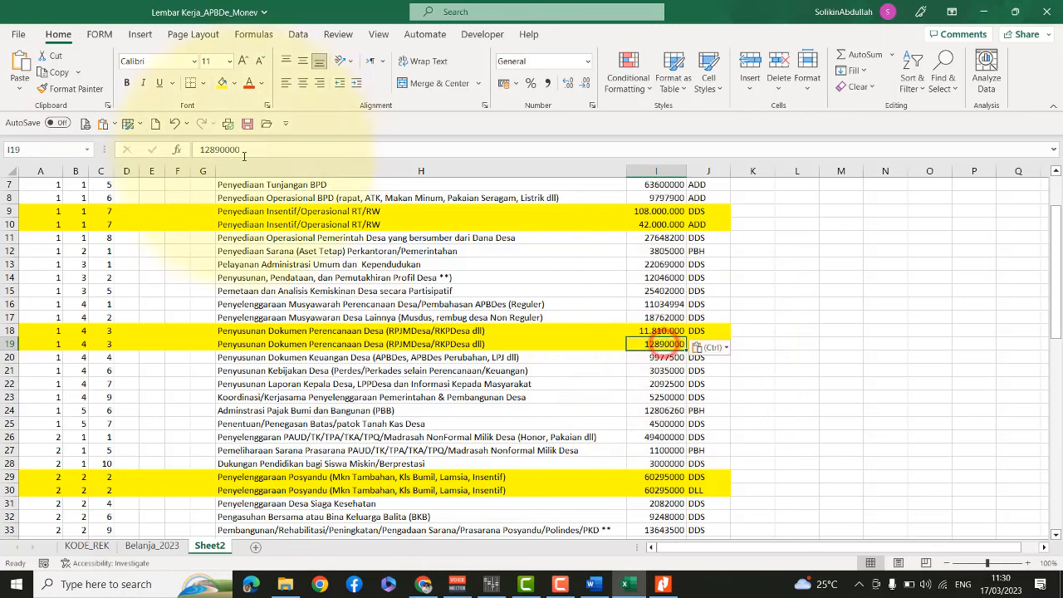
pyautogui.click(201, 148)
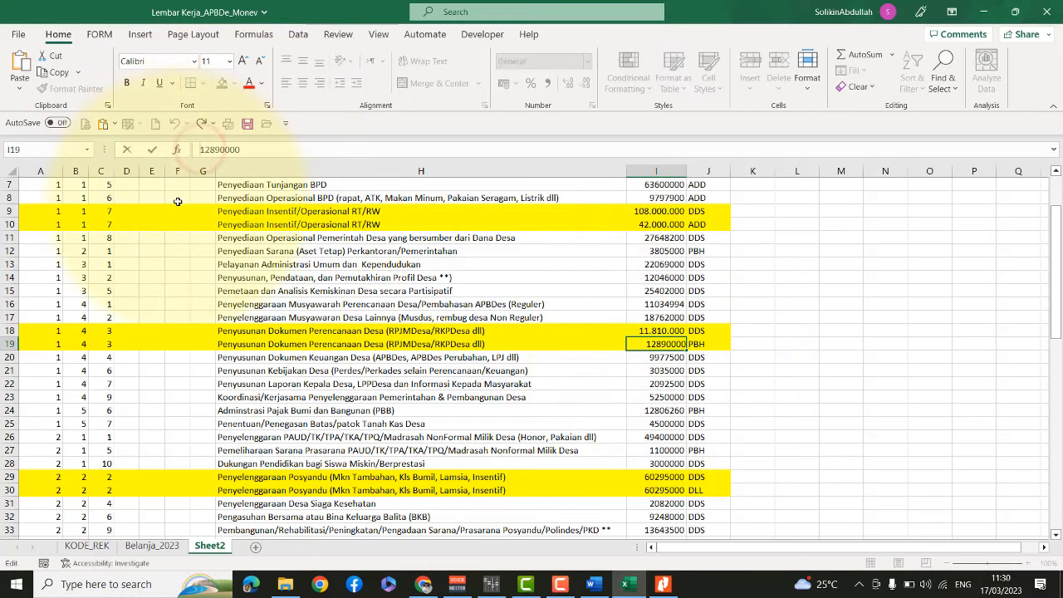
pyautogui.write('=')
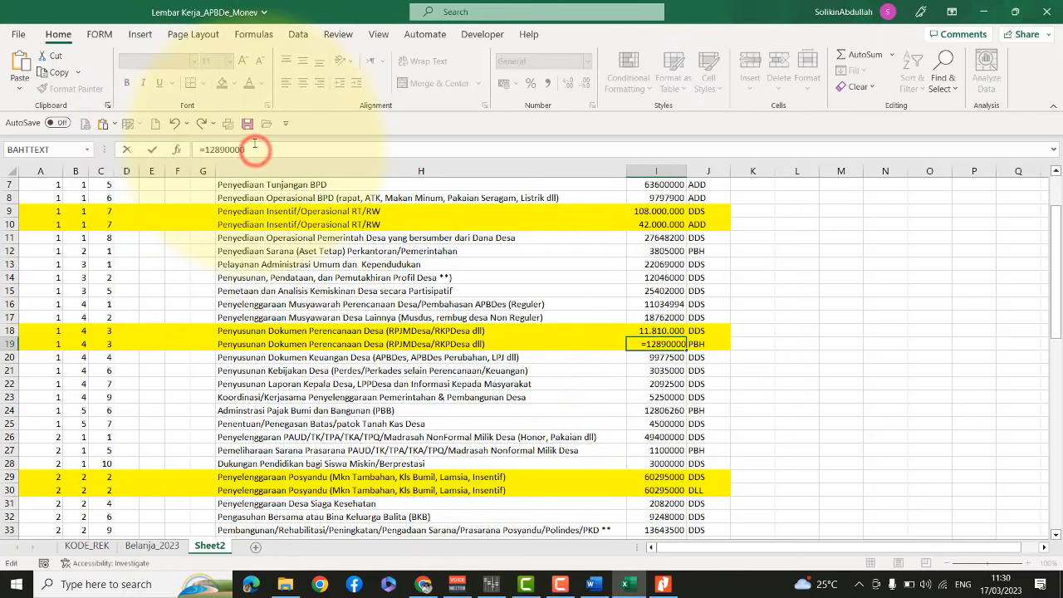
pyautogui.write('-')
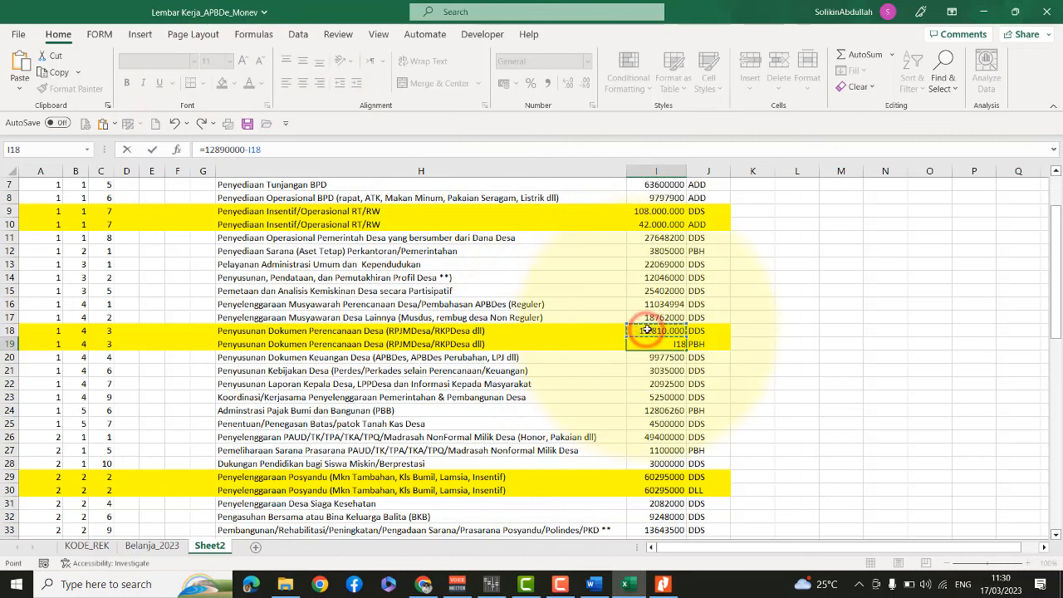
pyautogui.press('Return')
# With I29 selected in Sheet2, switch to the Nitro Pro PDF and copy the DDS amount 59.492.500 of activity 2.2.02 Penyelenggaraan Posyandu
pyautogui.scroll(-4, 669, 355)
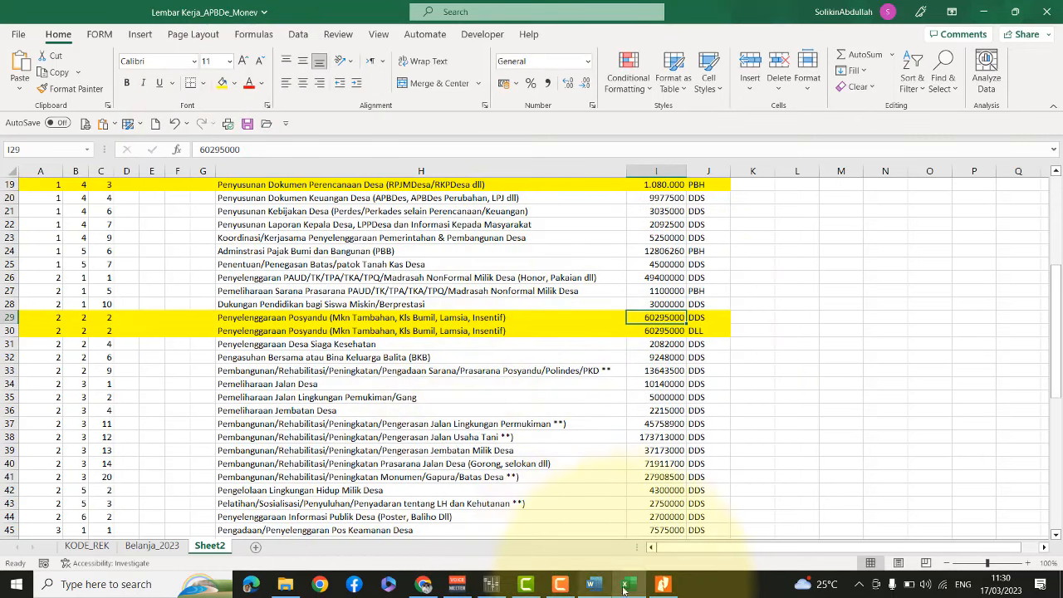
pyautogui.click(663, 584)
pyautogui.scroll(-3, 436, 450)
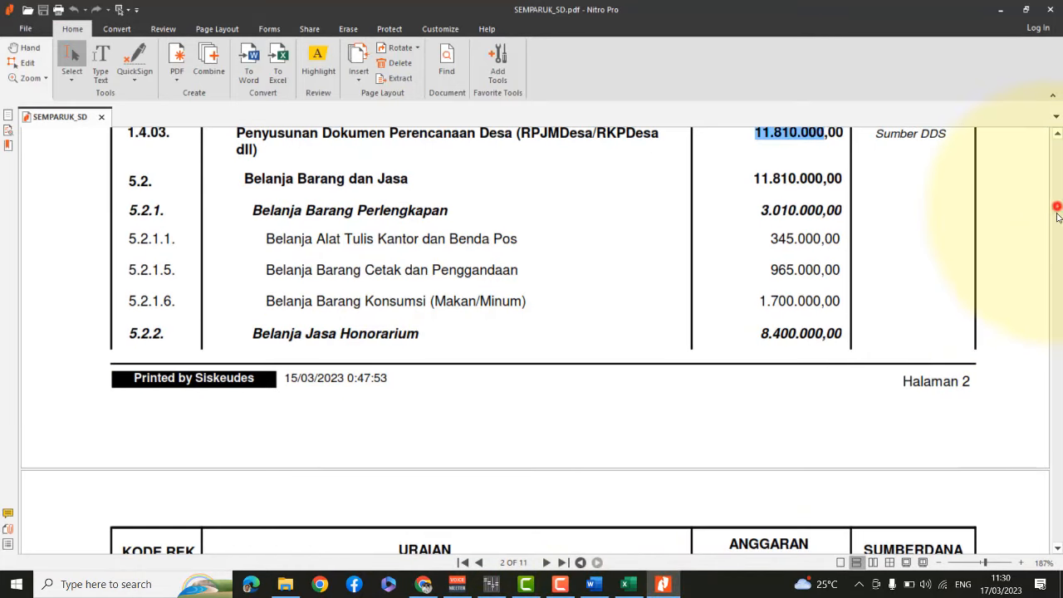
pyautogui.moveTo(1058, 216); pyautogui.dragTo(1056, 265)
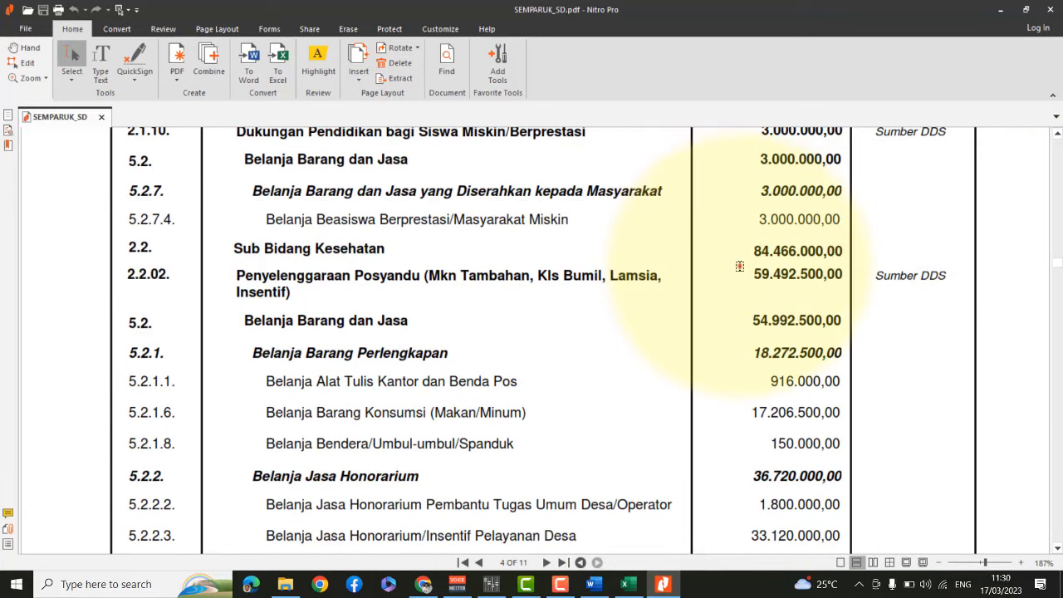
pyautogui.moveTo(739, 265); pyautogui.dragTo(818, 280)
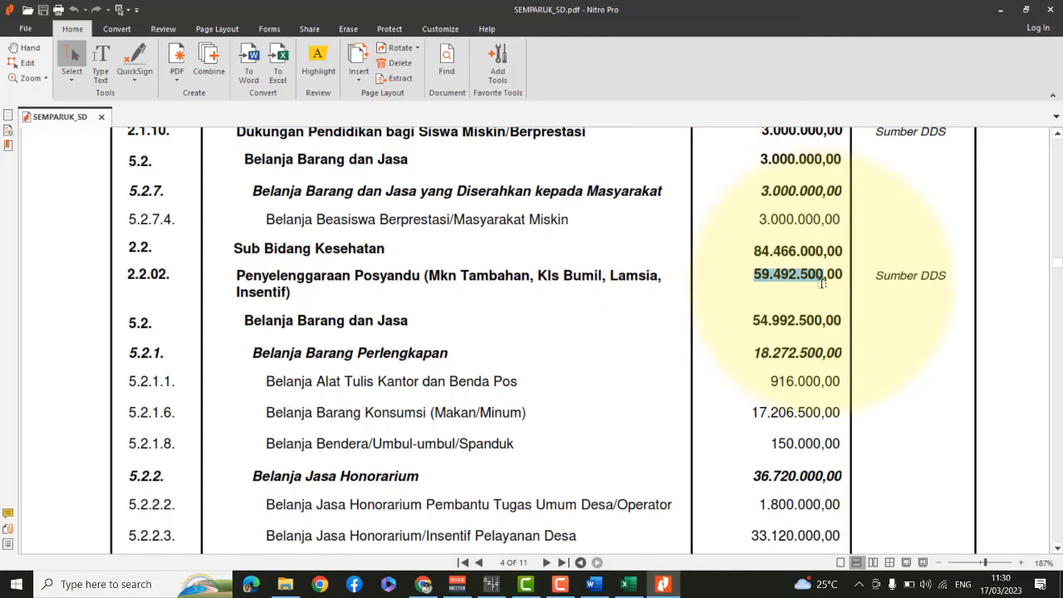
# Switch to Excel and paste 59.492.500 into I29 as the DDS amount of Penyelenggaraan Posyandu
pyautogui.click(629, 584)
pyautogui.click(19, 89)
pyautogui.click(15, 133)
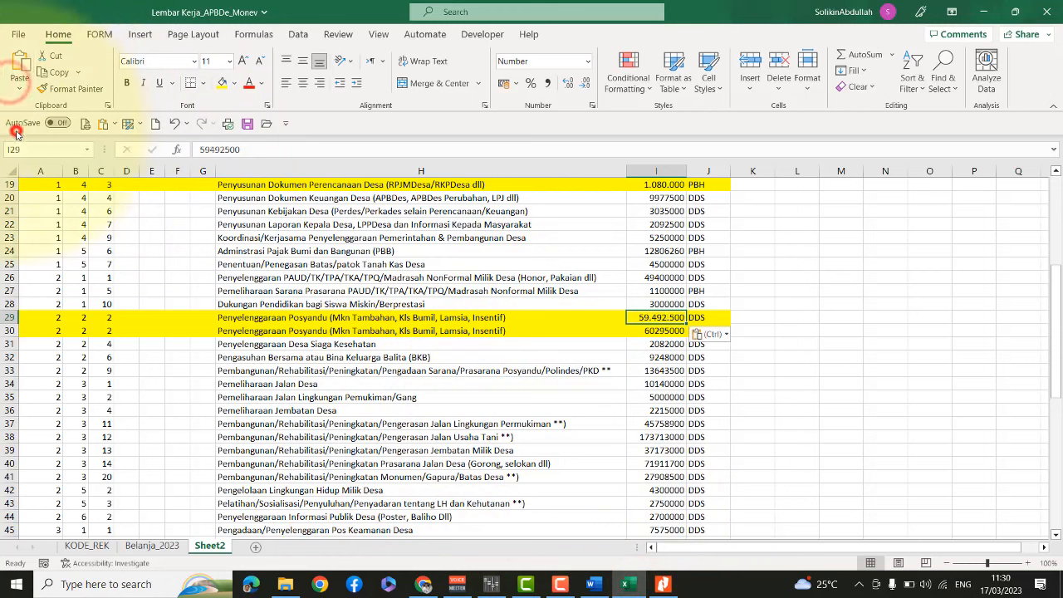
# Turn the DLL amount of Penyelenggaraan Posyandu in I30 into the formula =60295000-I29
pyautogui.click(660, 331)
pyautogui.click(199, 148)
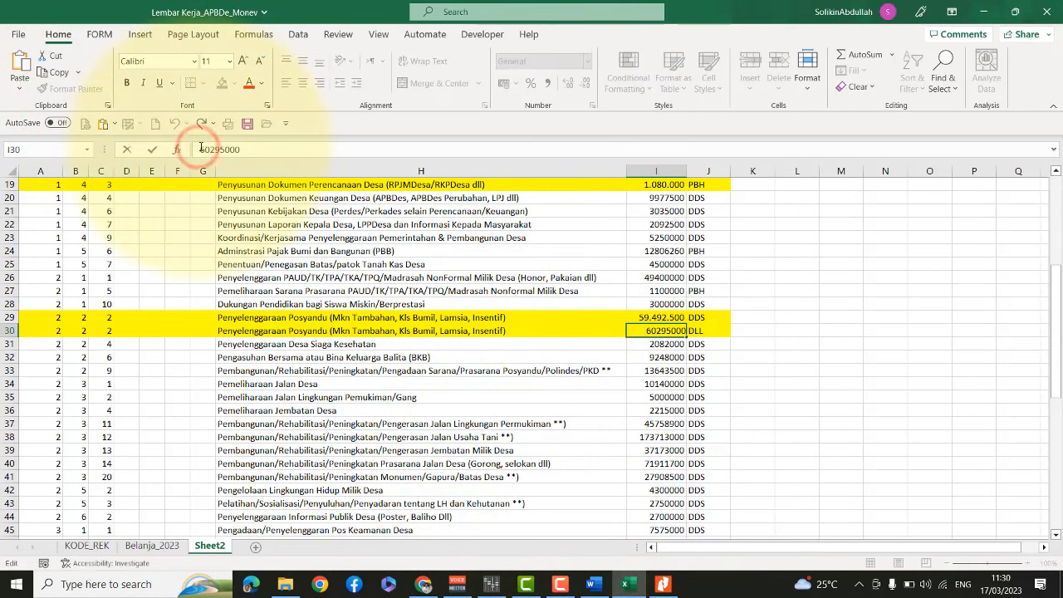
pyautogui.write('=')
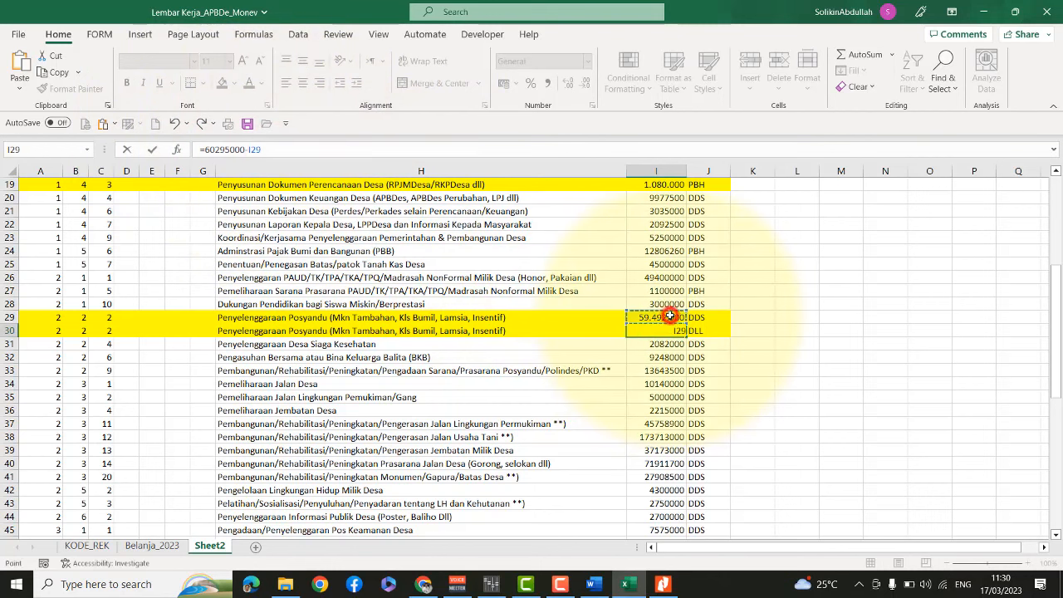
pyautogui.press('Return')
# With I66 selected in Sheet2, switch to the Nitro Pro PDF and copy the DDS amount 4.000.000 of activity 5.1.00 Kegiatan Penanggulanan Bencana
pyautogui.scroll(-8, 651, 350)
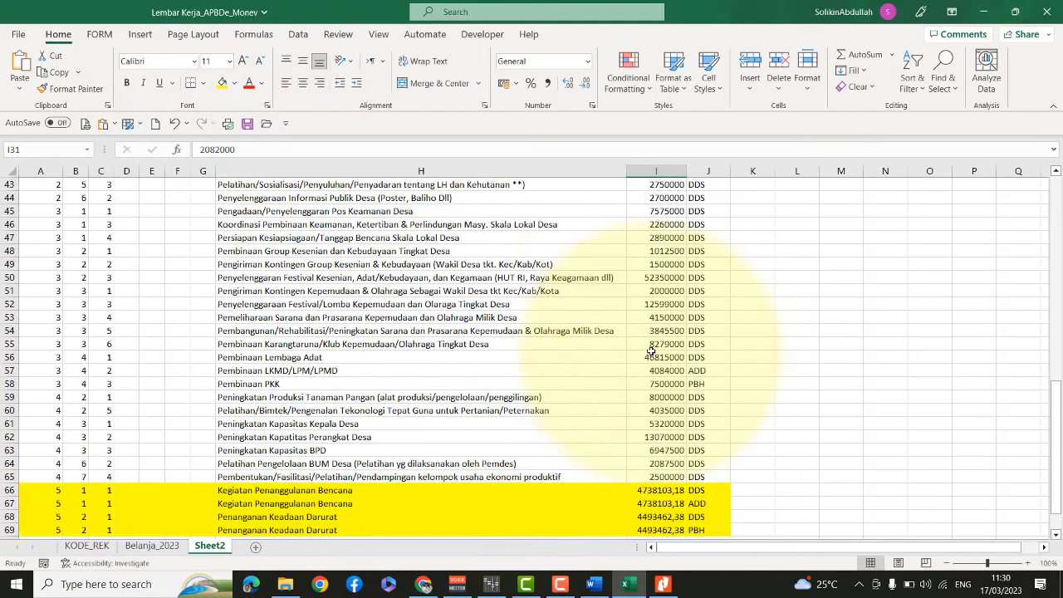
pyautogui.scroll(-4, 652, 350)
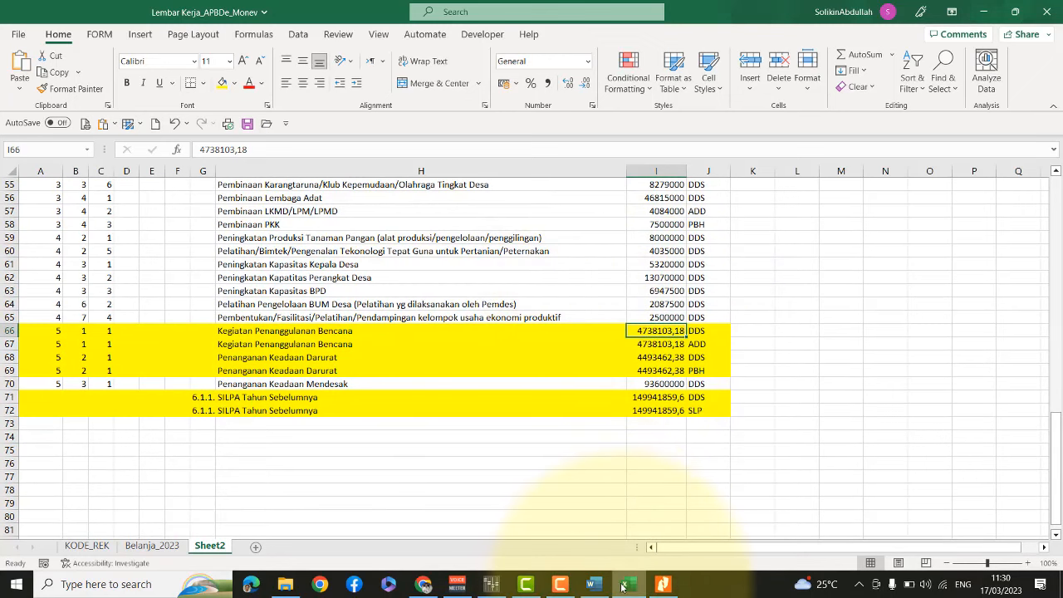
pyautogui.click(663, 584)
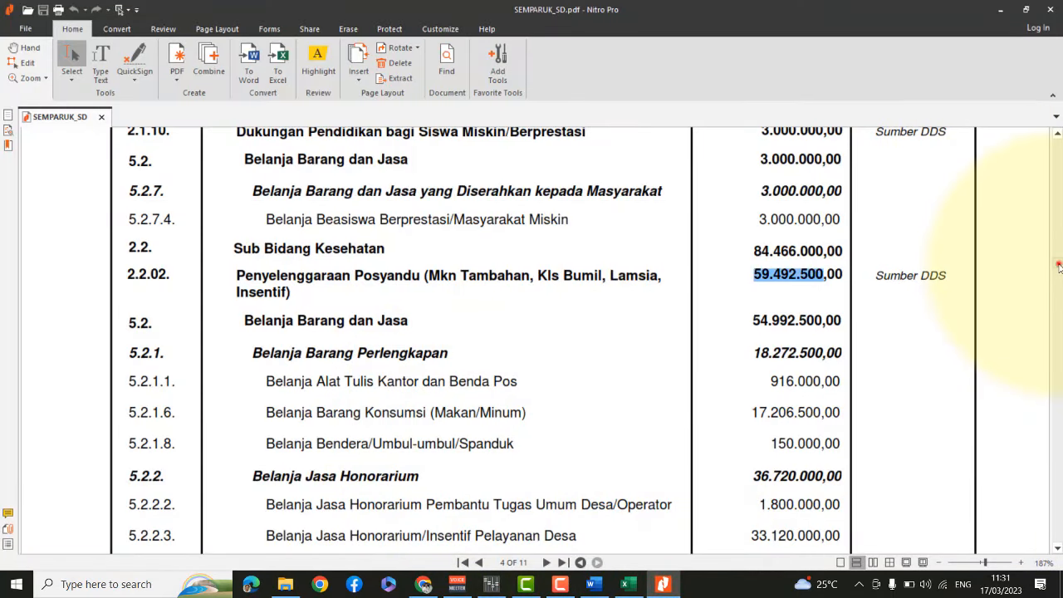
pyautogui.moveTo(1059, 266); pyautogui.dragTo(1039, 517)
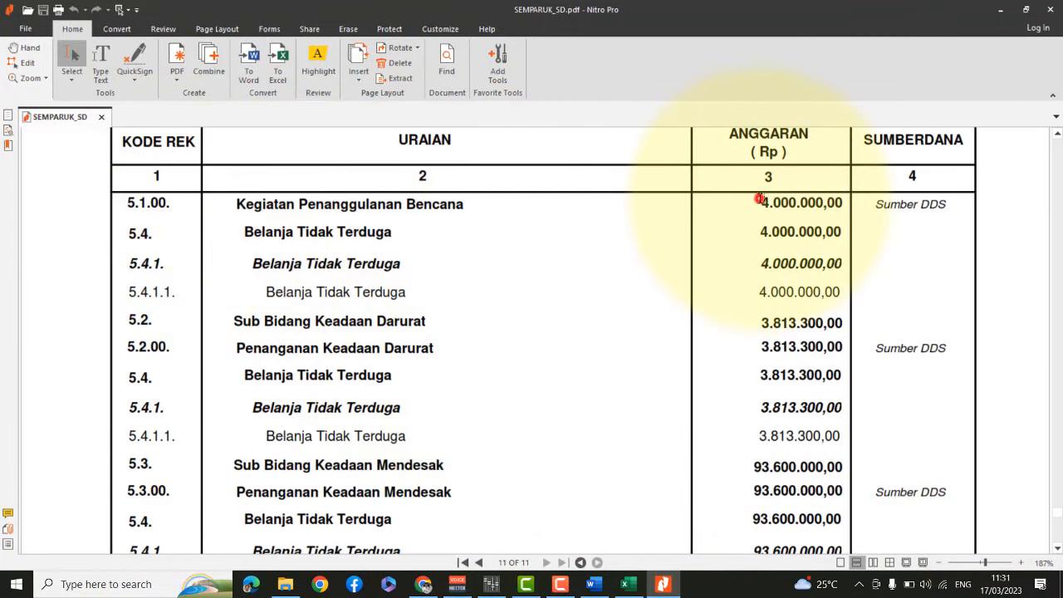
pyautogui.moveTo(790, 203); pyautogui.dragTo(816, 207)
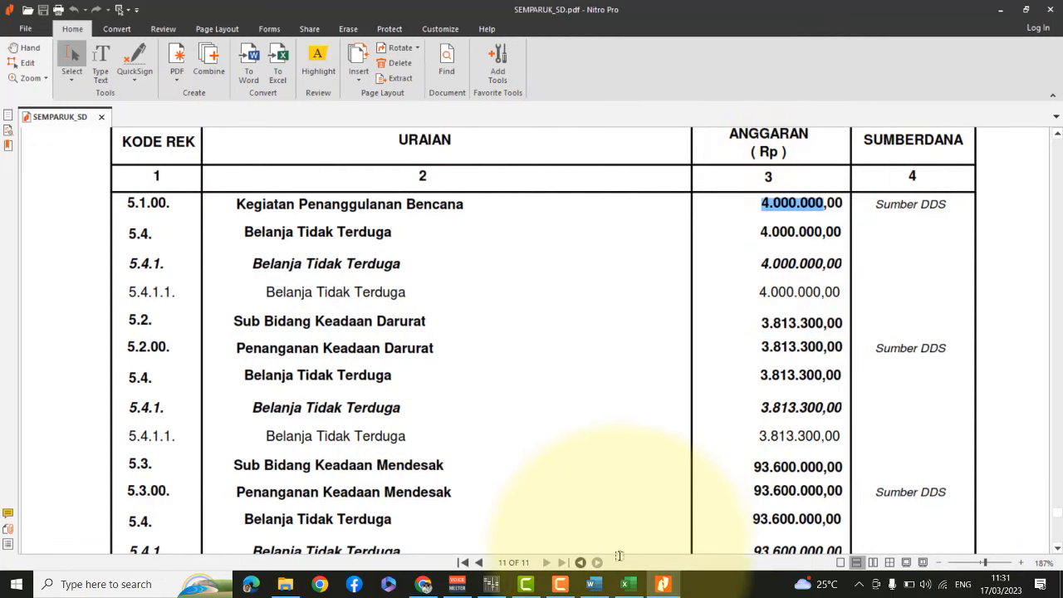
# Switch to Excel and paste 4.000.000 into I66 as the DDS amount of Kegiatan Penanggulanan Bencana
pyautogui.click(631, 585)
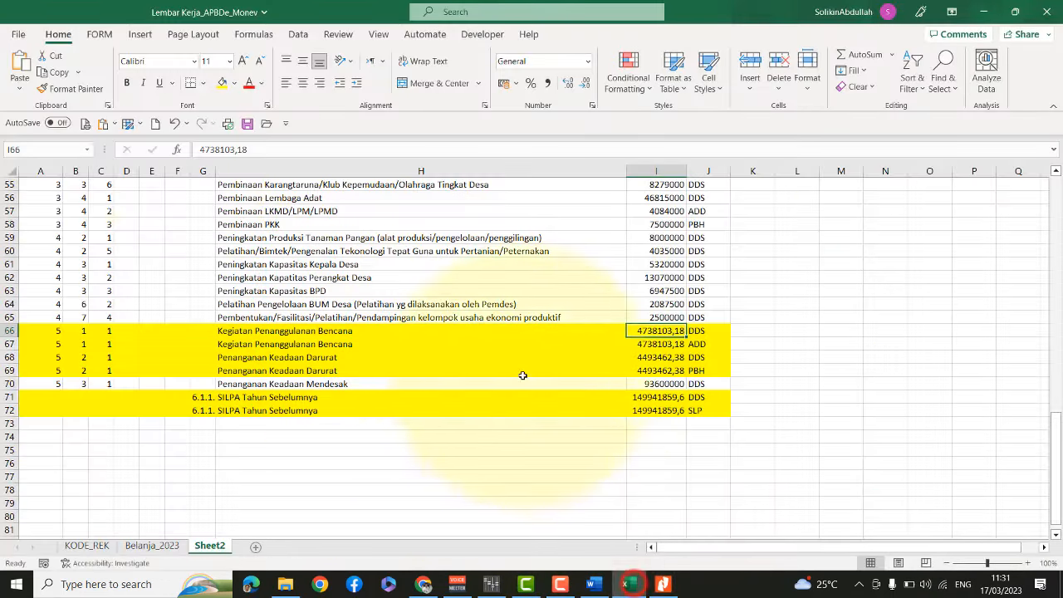
pyautogui.click(18, 88)
pyautogui.click(17, 131)
# Turn the ADD amount of Kegiatan Penanggulanan Bencana in I67 into the formula =4738103,18-I66
pyautogui.click(671, 345)
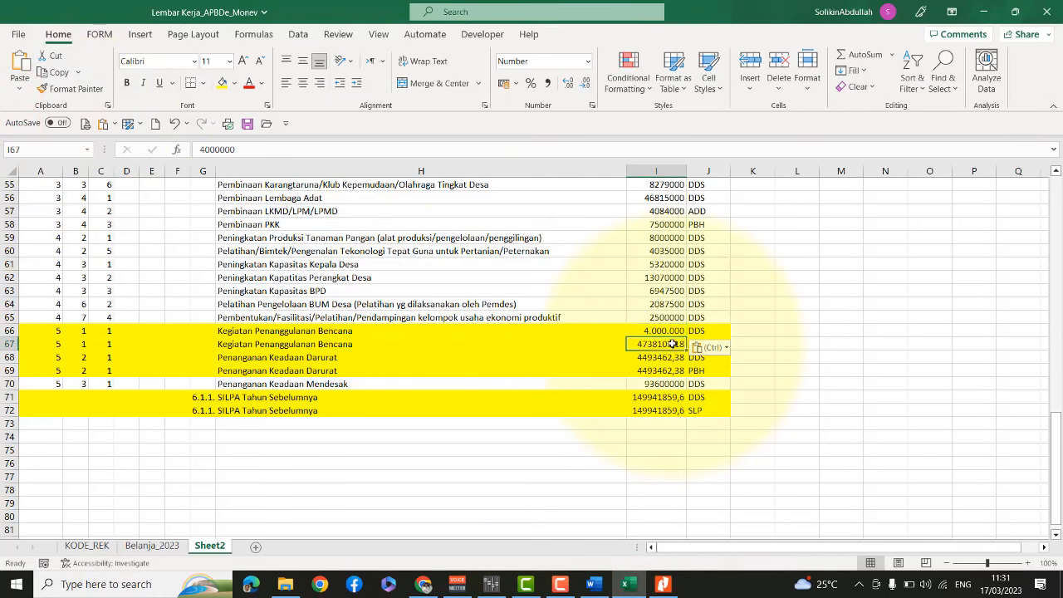
pyautogui.click(202, 148)
pyautogui.write('=')
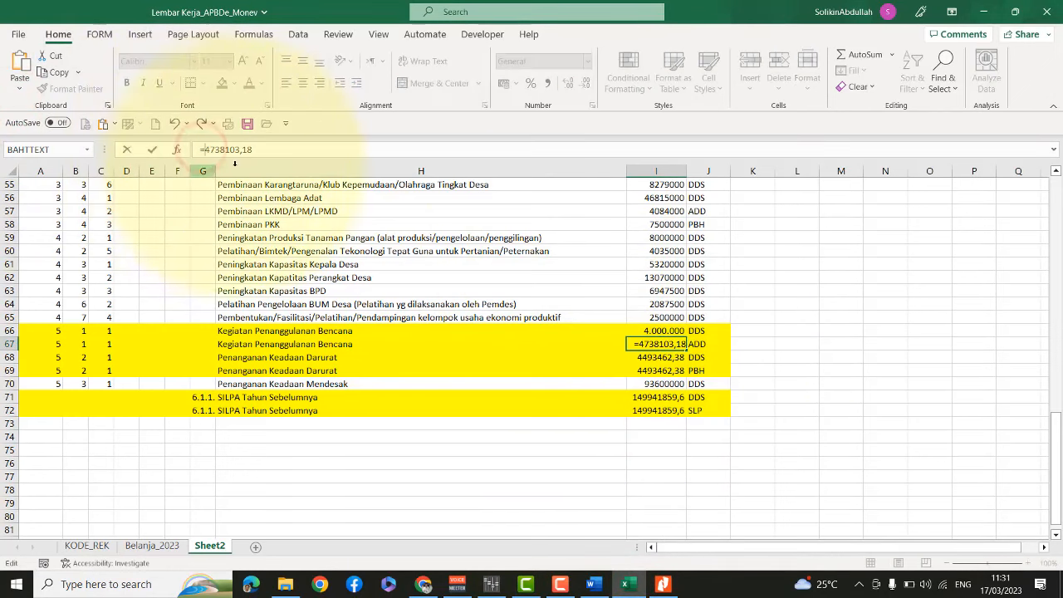
pyautogui.write('-')
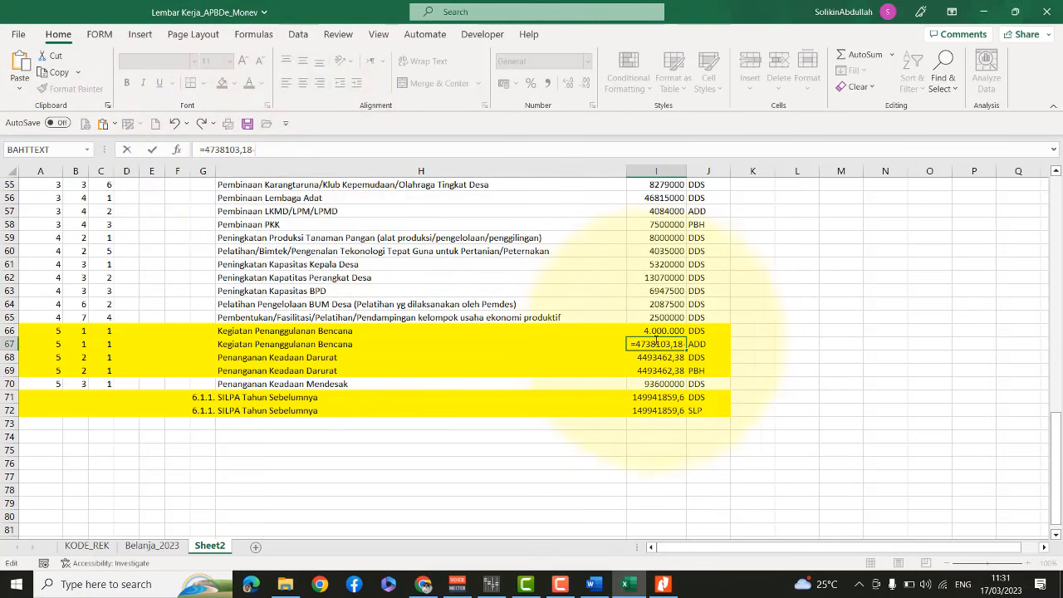
pyautogui.press('Return')
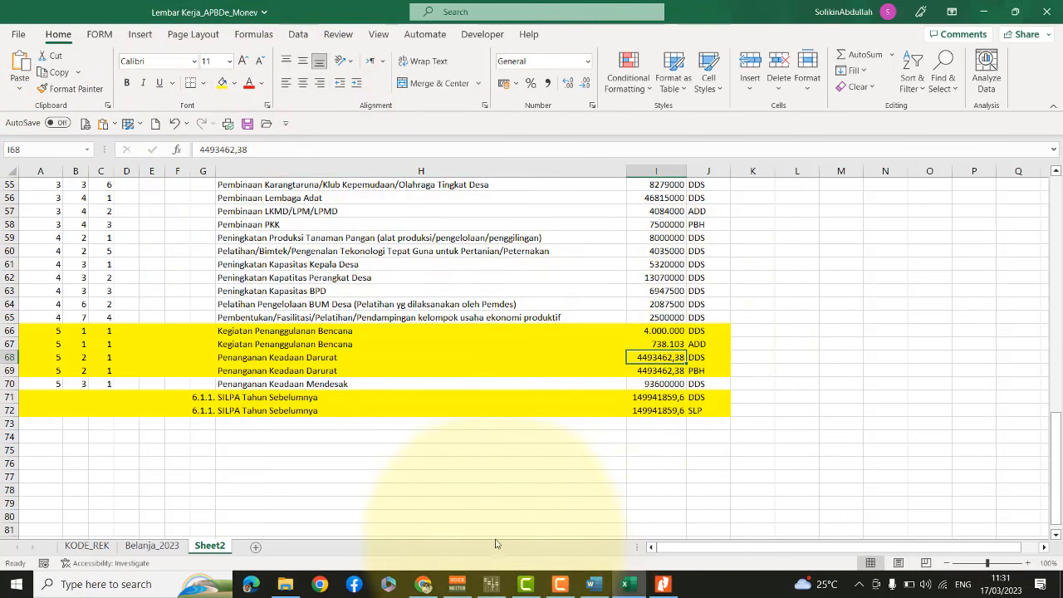
# Copy the DDS amount 3.813.300 of 5.2.00 Penanganan Keadaan Darurat from the Nitro Pro PDF and paste it into I68 in Excel
pyautogui.click(662, 584)
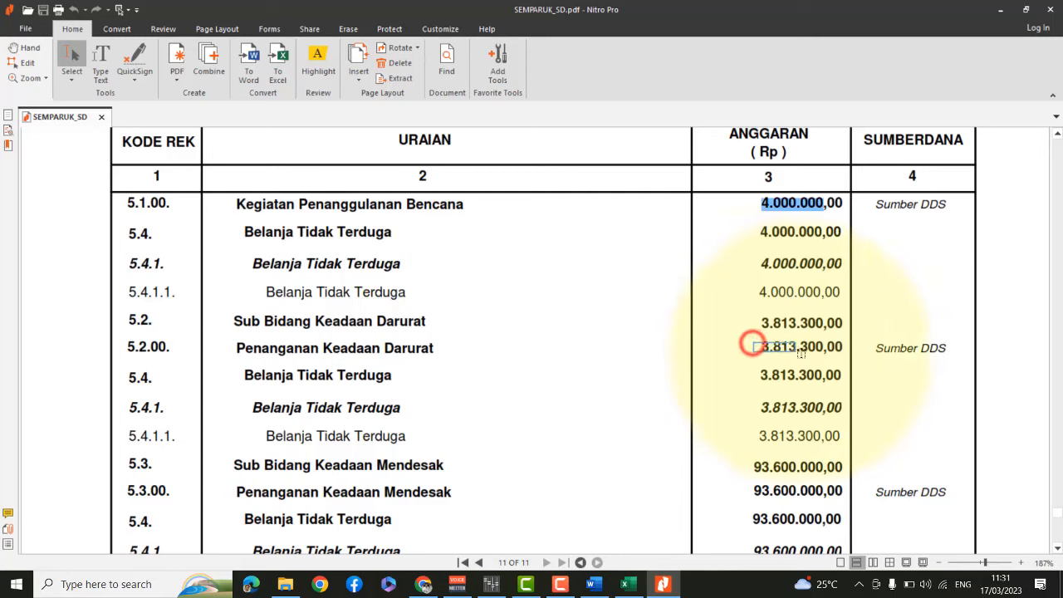
pyautogui.moveTo(801, 354); pyautogui.dragTo(823, 355)
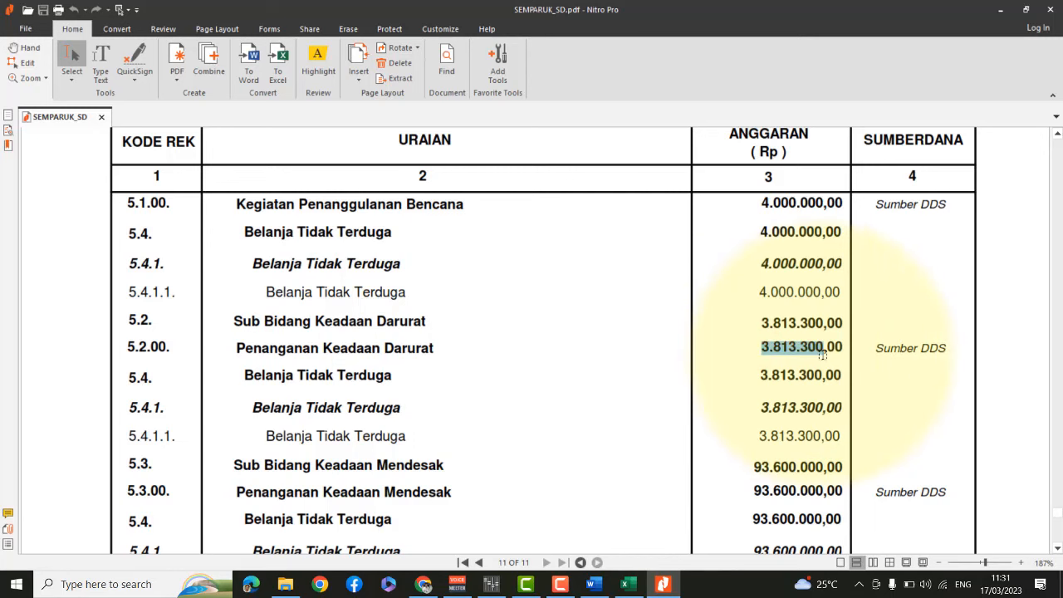
pyautogui.click(634, 587)
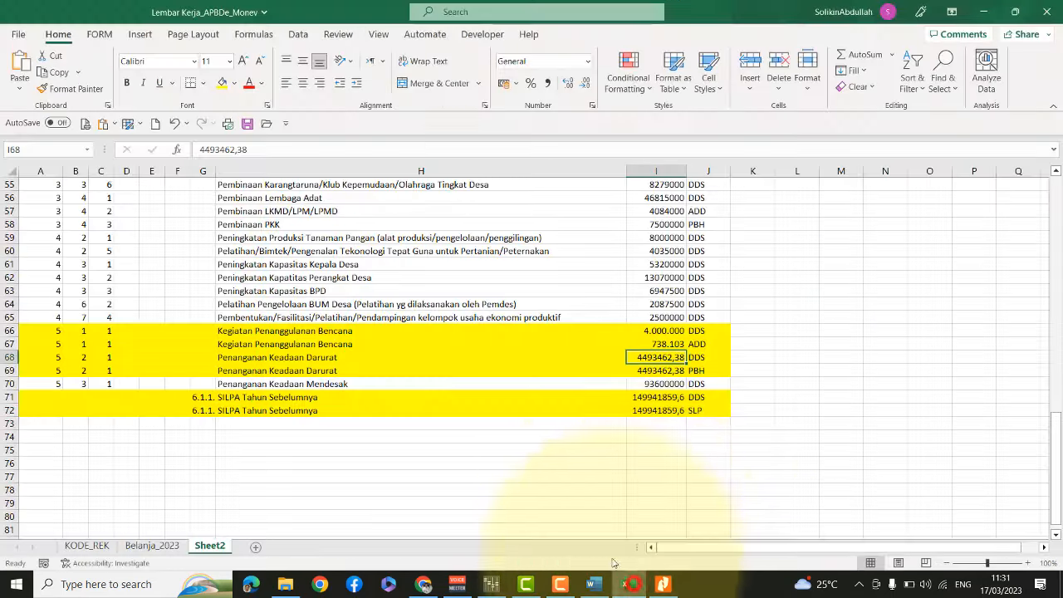
pyautogui.click(20, 90)
pyautogui.click(20, 123)
# Turn the PBH amount of Penanganan Keadaan Darurat in I69 into the formula =4493462,38-I68
pyautogui.click(645, 370)
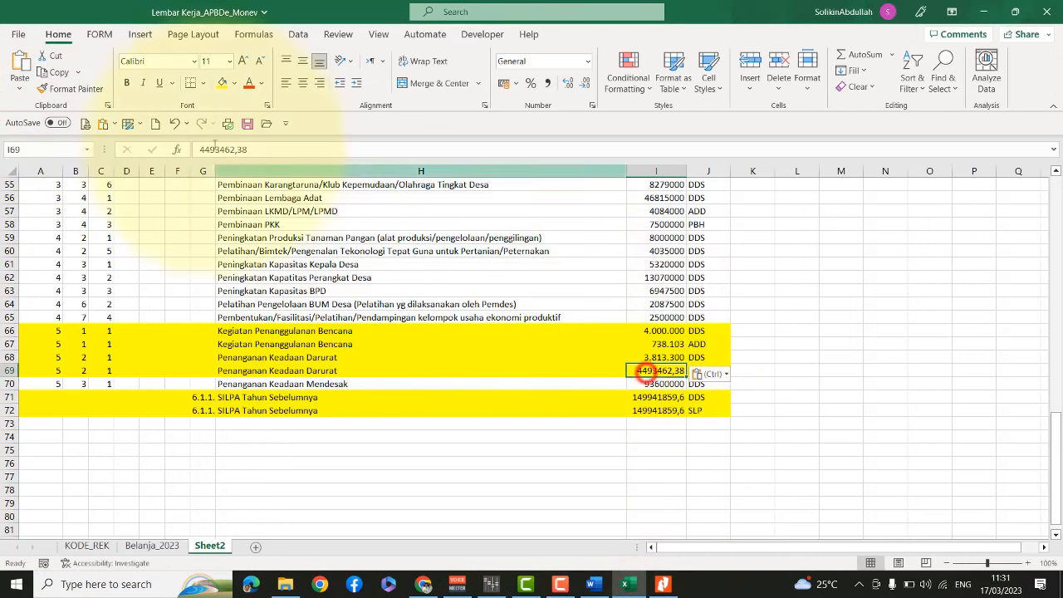
pyautogui.click(198, 148)
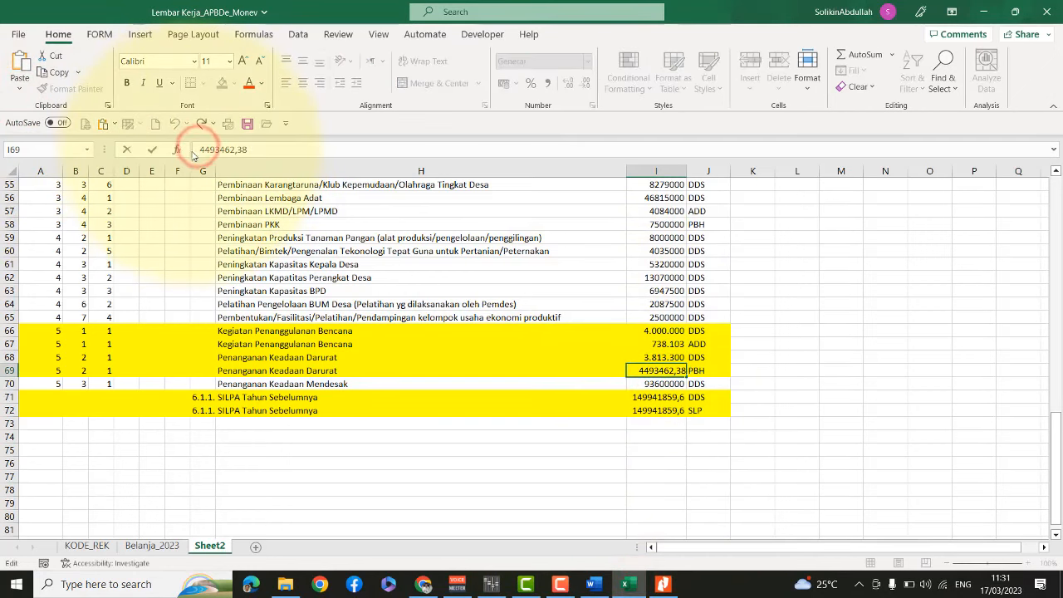
pyautogui.write('=')
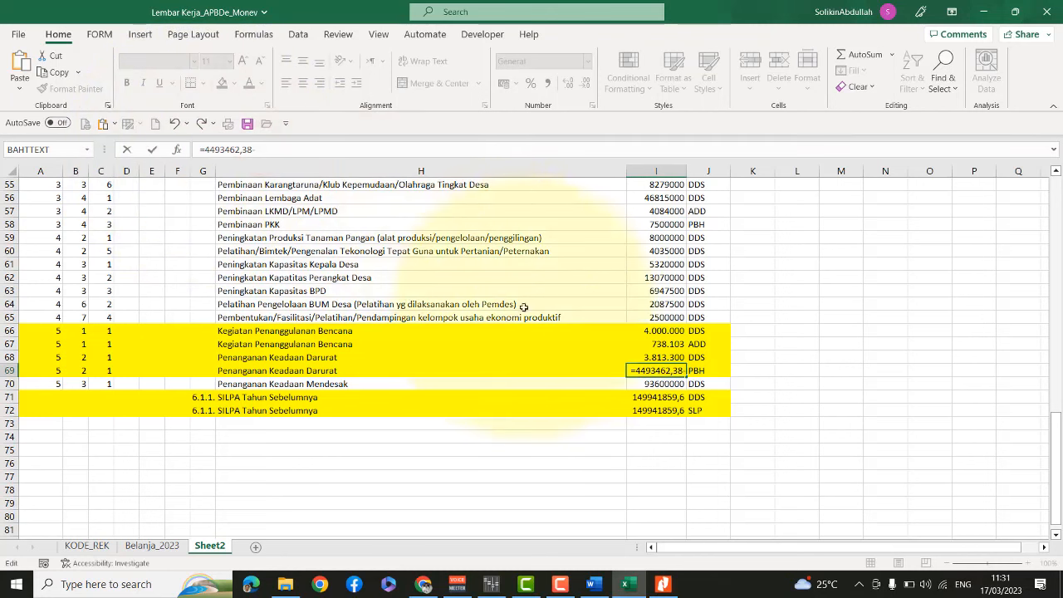
pyautogui.press('Return')
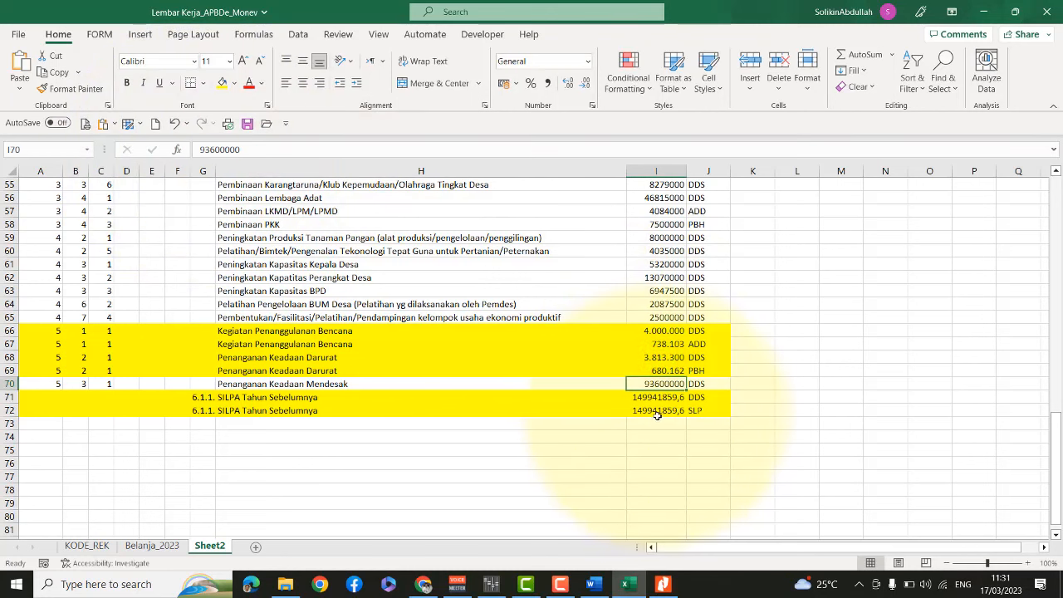
# Select I71 in Sheet2, switch to the Nitro Pro PDF and copy the financing amount 142.443.594 from the PEMBIAYAAN section
pyautogui.click(663, 399)
pyautogui.click(663, 584)
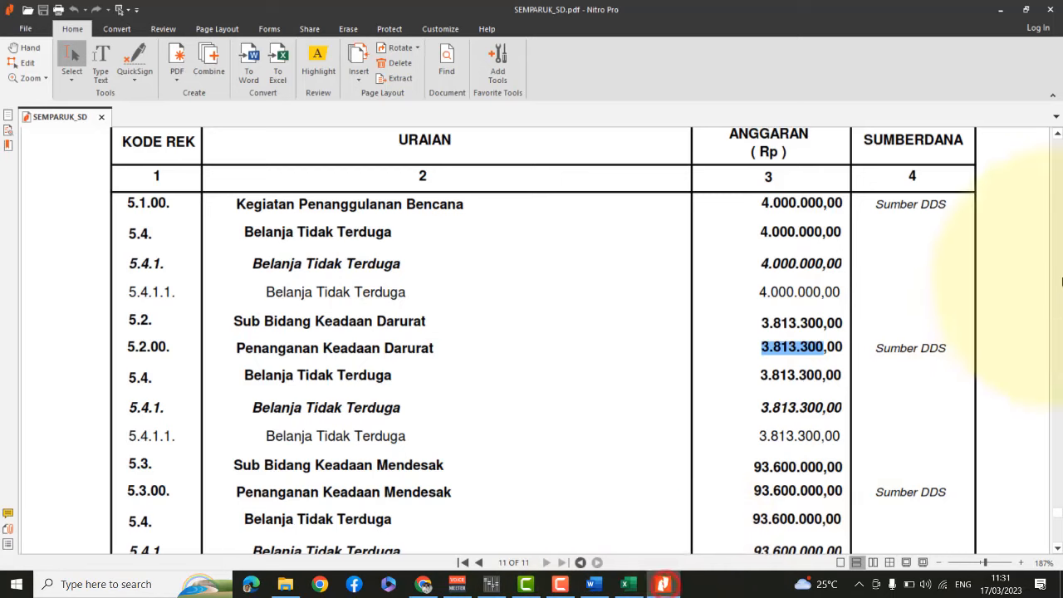
pyautogui.scroll(-10, 1057, 513)
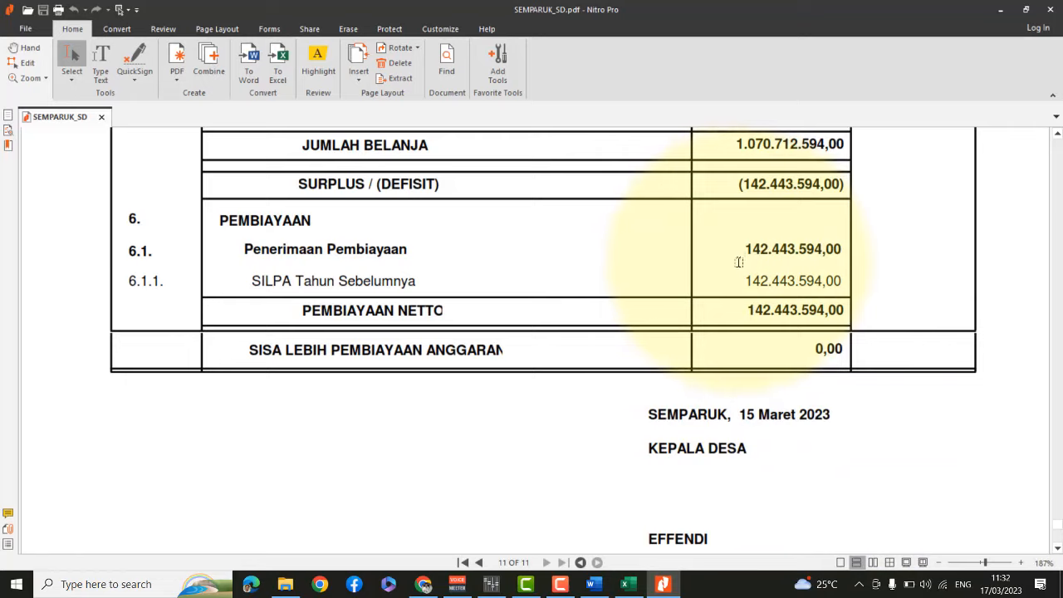
pyautogui.moveTo(743, 243); pyautogui.dragTo(825, 251)
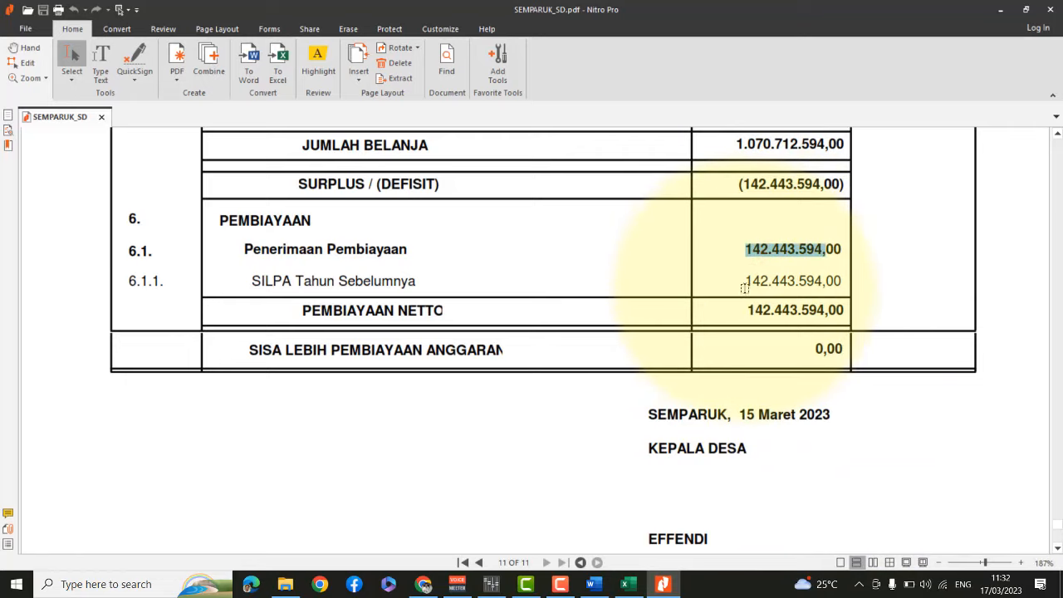
# Switch to Excel, paste 142.443.594 into I71 as the DDS amount of SILPA Tahun Sebelumnya, and widen column I to fit it
pyautogui.click(630, 586)
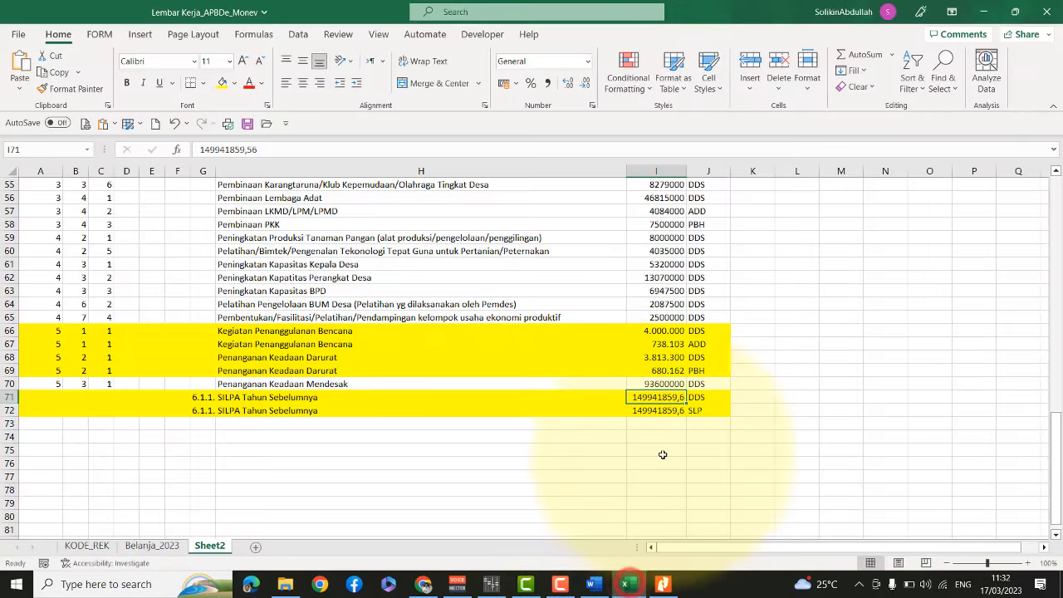
pyautogui.click(24, 90)
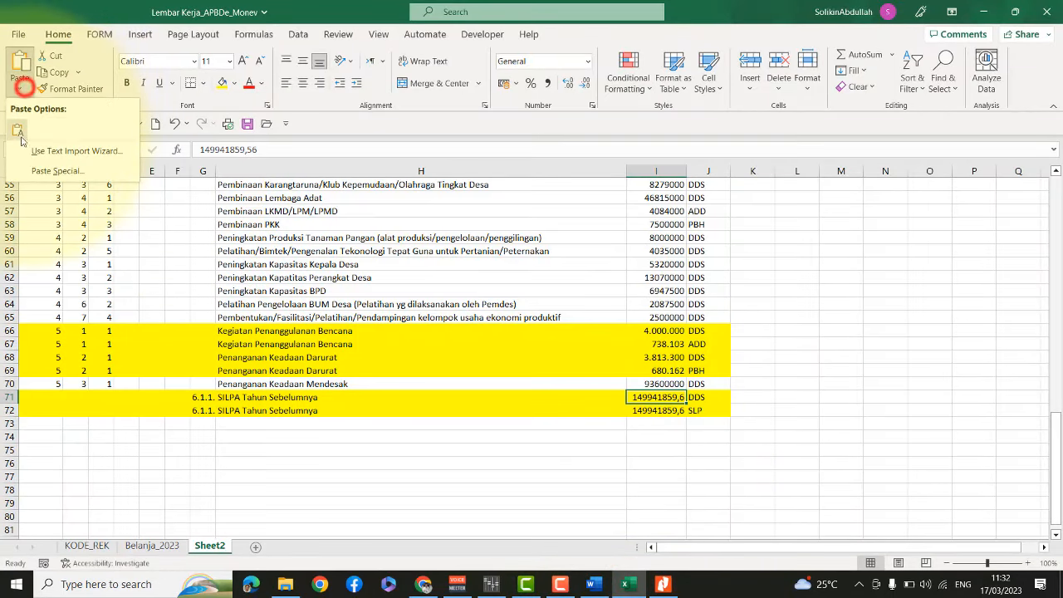
pyautogui.click(19, 124)
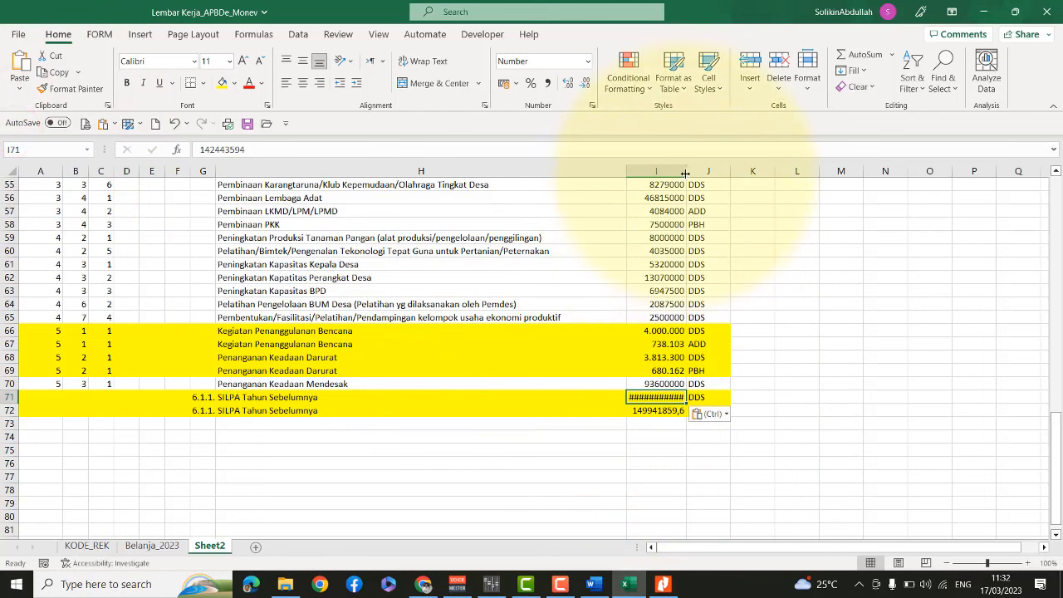
pyautogui.moveTo(686, 173); pyautogui.dragTo(693, 173)
# Turn the SLP amount of SILPA Tahun Sebelumnya in I72 into the formula =149941859,56-I71
pyautogui.click(661, 410)
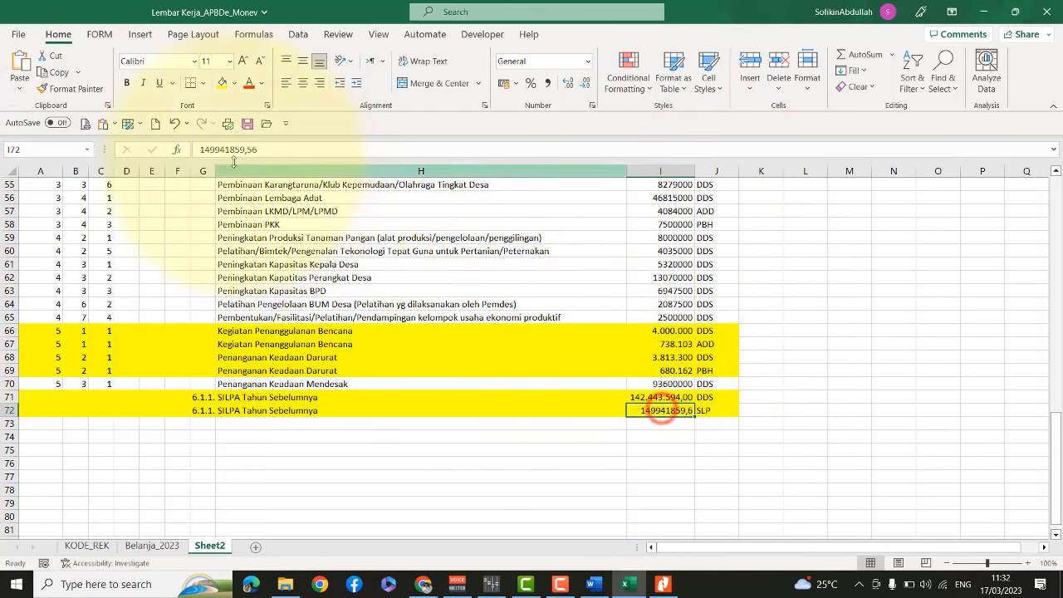
pyautogui.click(199, 149)
pyautogui.write('=')
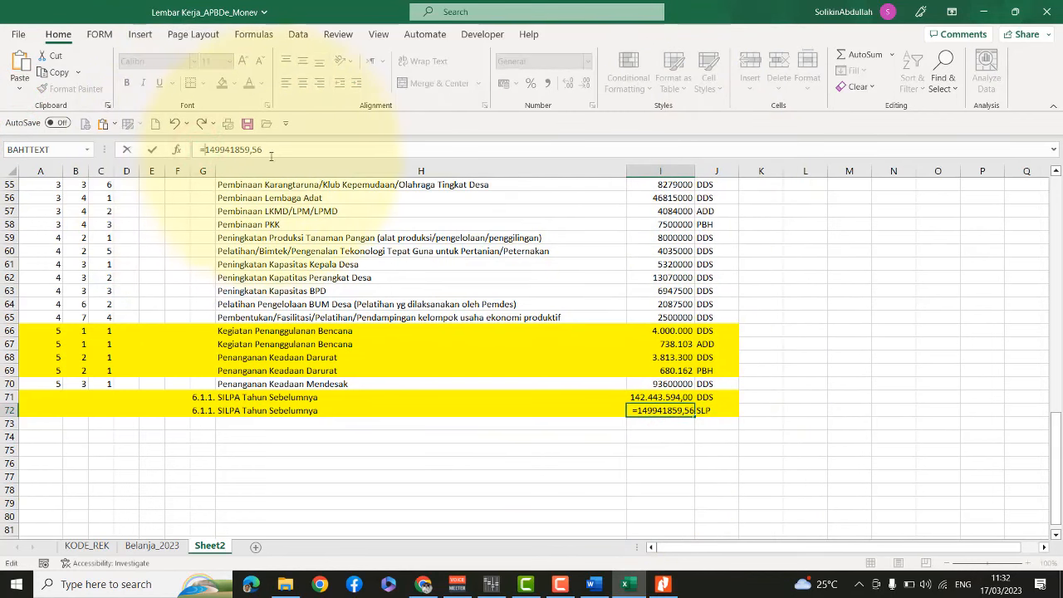
pyautogui.write('-')
pyautogui.click(674, 397)
pyautogui.press('Return')
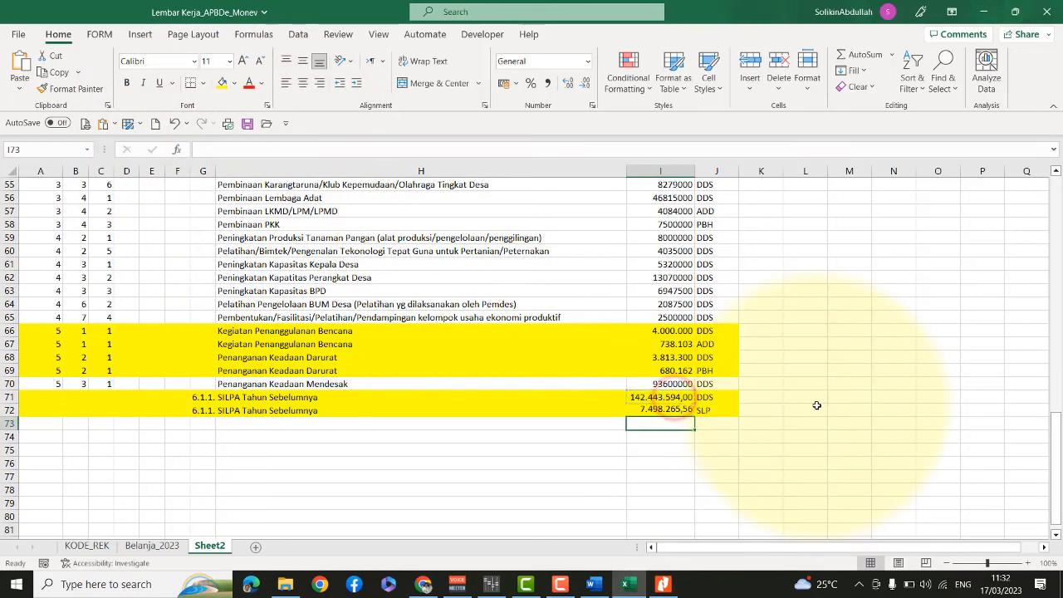
pyautogui.click(751, 440)
pyautogui.scroll(6, 686, 421)
pyautogui.scroll(12, 686, 421)
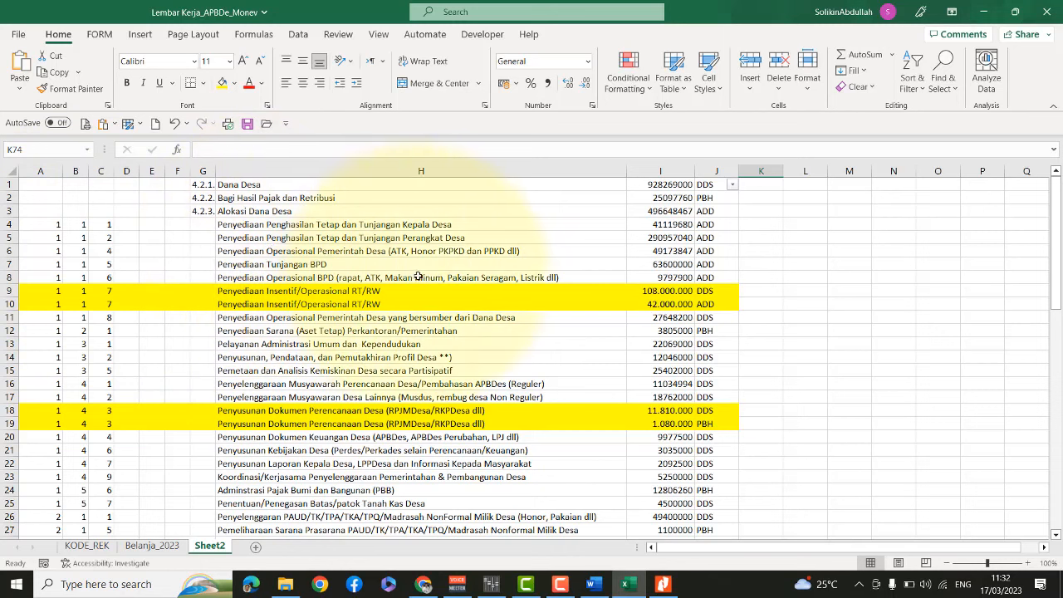
pyautogui.click(471, 277)
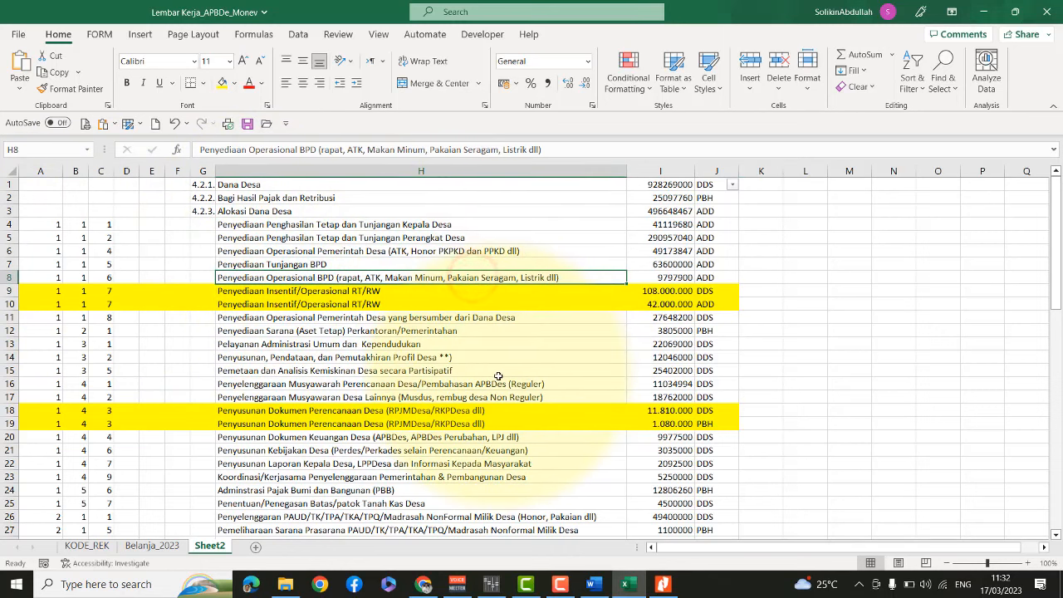
# Switch to the MONEV-DD site in Chrome and open the APBDes progress list for Kalimantan Barat, Sambas, Kecamatan Semparuk
pyautogui.click(422, 583)
pyautogui.click(61, 155)
pyautogui.click(288, 173)
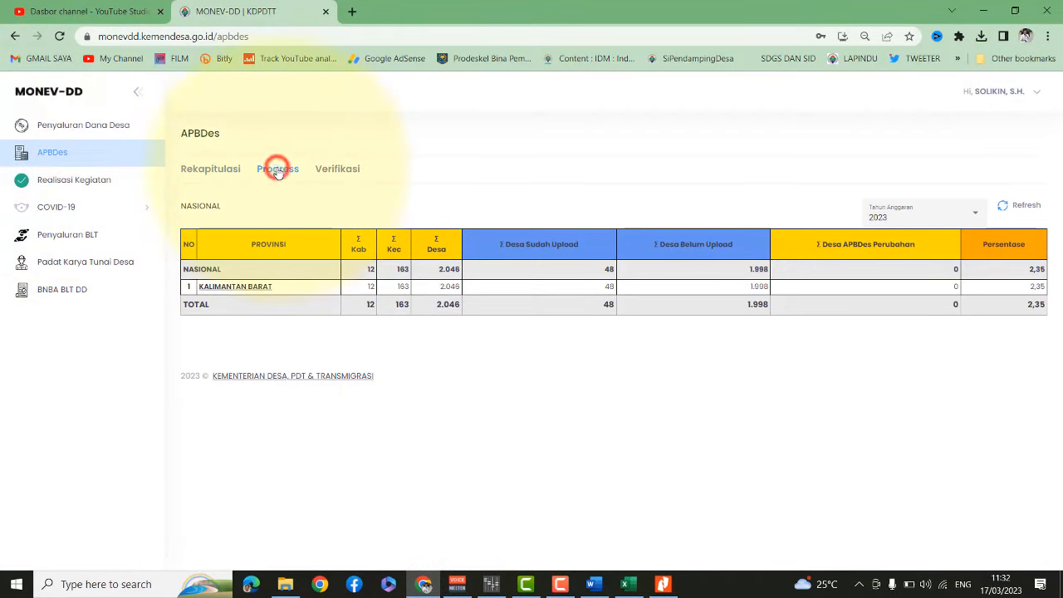
pyautogui.click(233, 287)
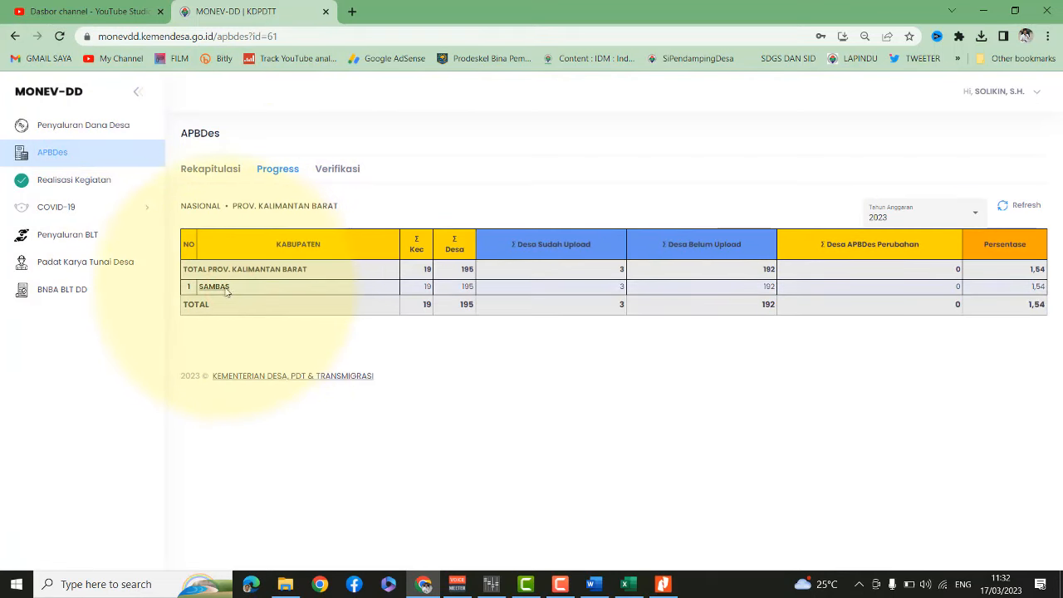
pyautogui.click(217, 286)
pyautogui.scroll(-1, 357, 324)
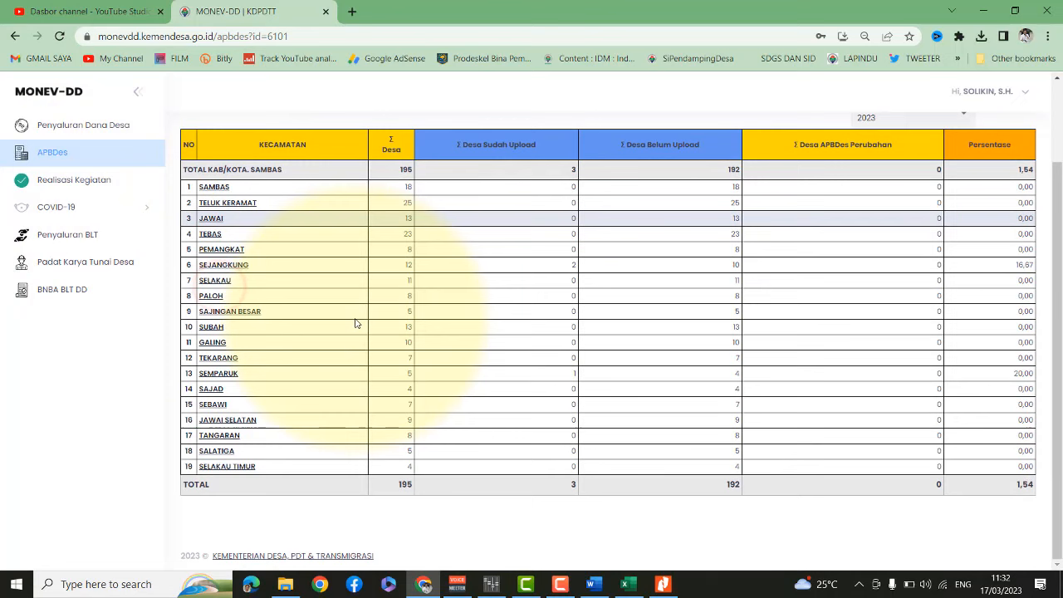
pyautogui.click(223, 376)
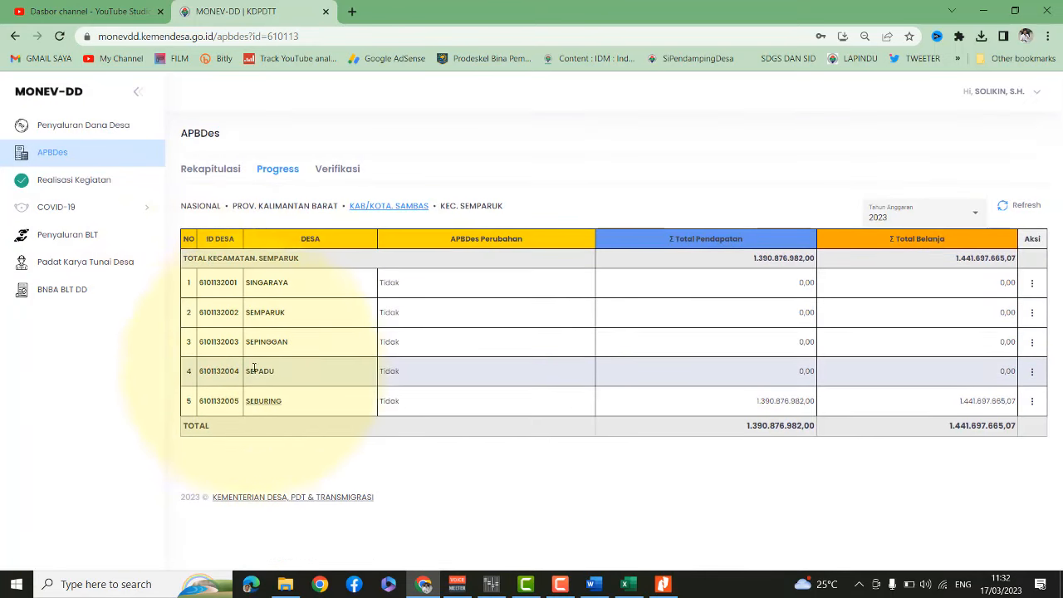
# Open the 2023 APBDes posting form for Semparuk village, download its APBDes 2023 template and open the downloaded file in Excel
pyautogui.click(1032, 316)
pyautogui.click(961, 376)
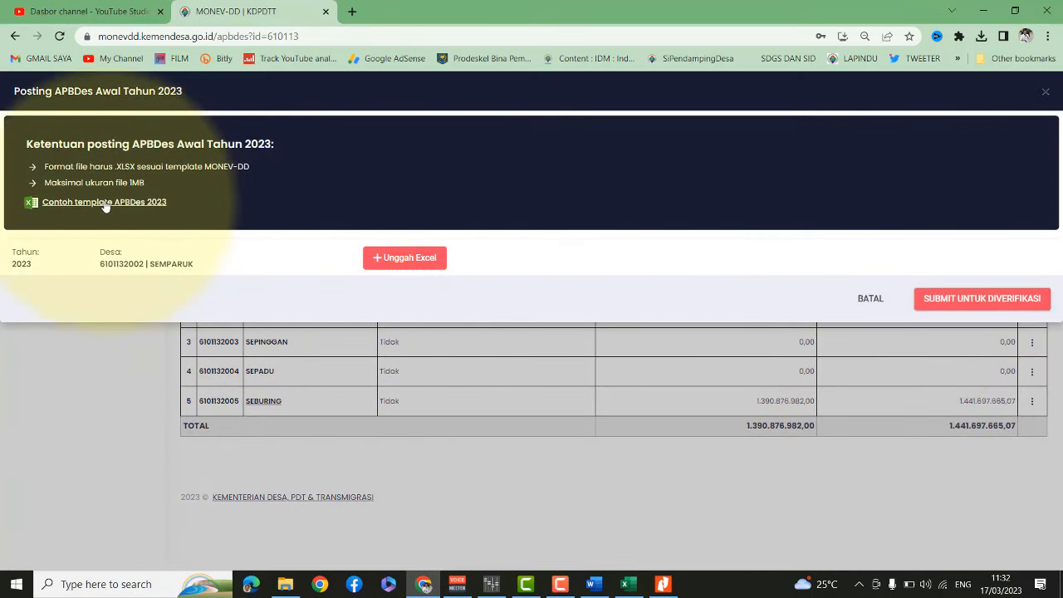
pyautogui.click(107, 205)
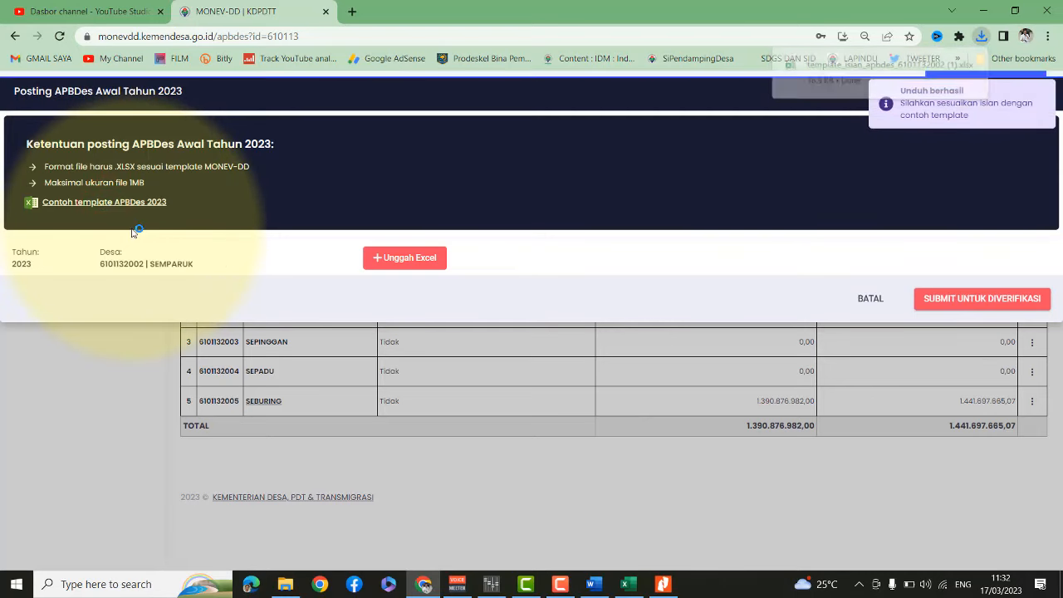
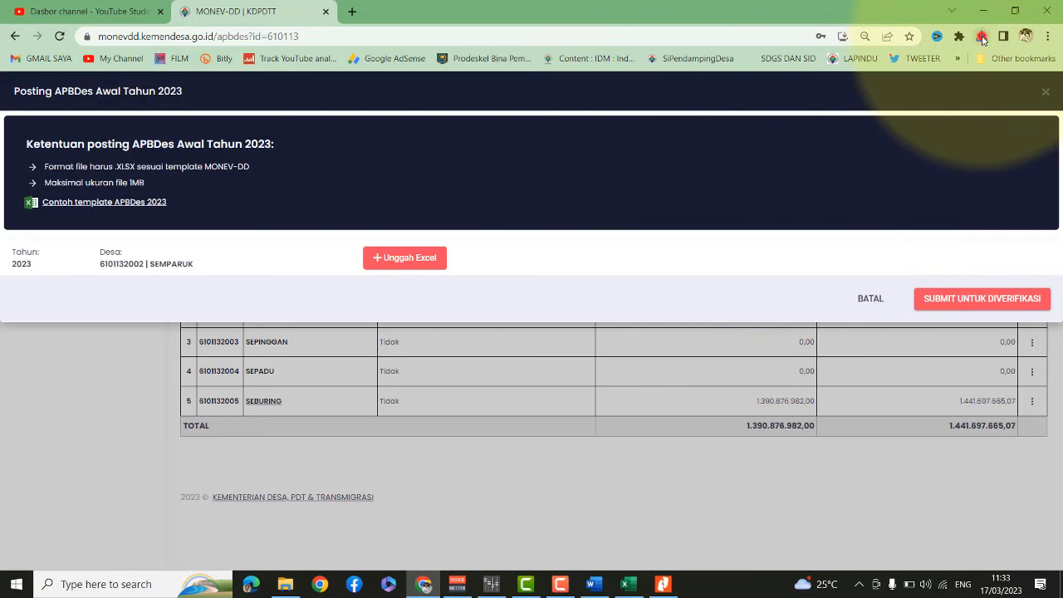
pyautogui.click(982, 37)
pyautogui.click(856, 100)
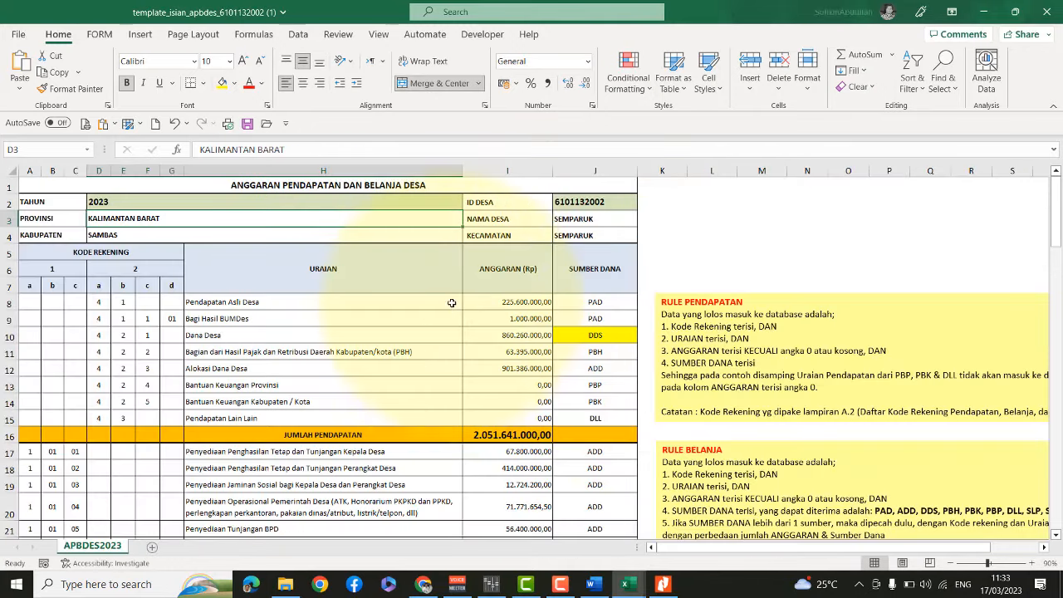
# Look over the template's layout, switch to the Lembar Kerja_APBDe_Monev workbook and copy the three revenue amounts in I1:I3 of Sheet2
pyautogui.scroll(-5, 442, 318)
pyautogui.scroll(2, 440, 315)
pyautogui.scroll(3, 440, 315)
pyautogui.scroll(-2, 440, 316)
pyautogui.scroll(2, 439, 316)
pyautogui.scroll(1, 439, 316)
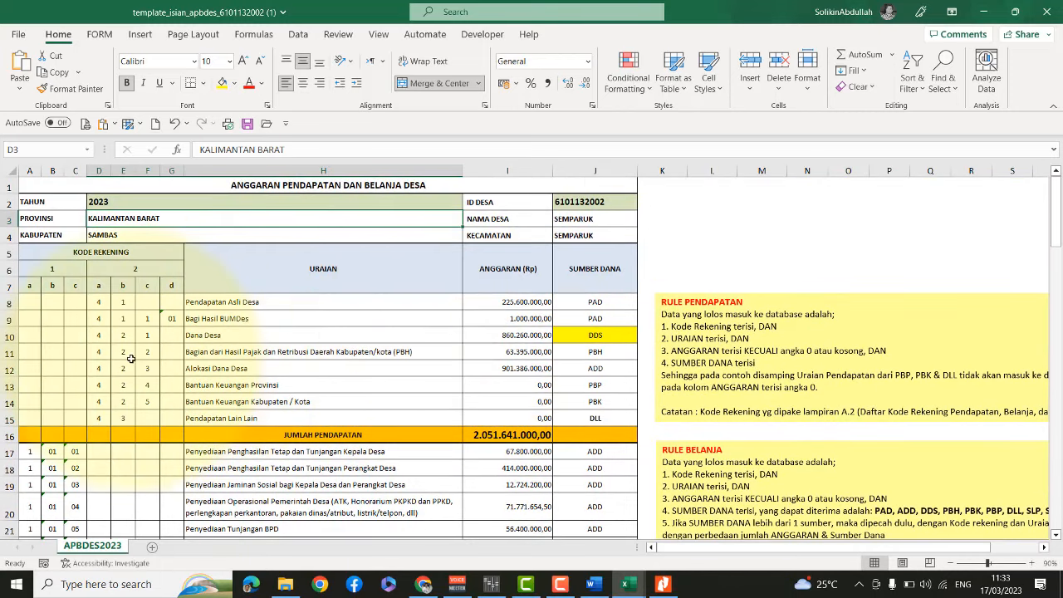
pyautogui.click(628, 586)
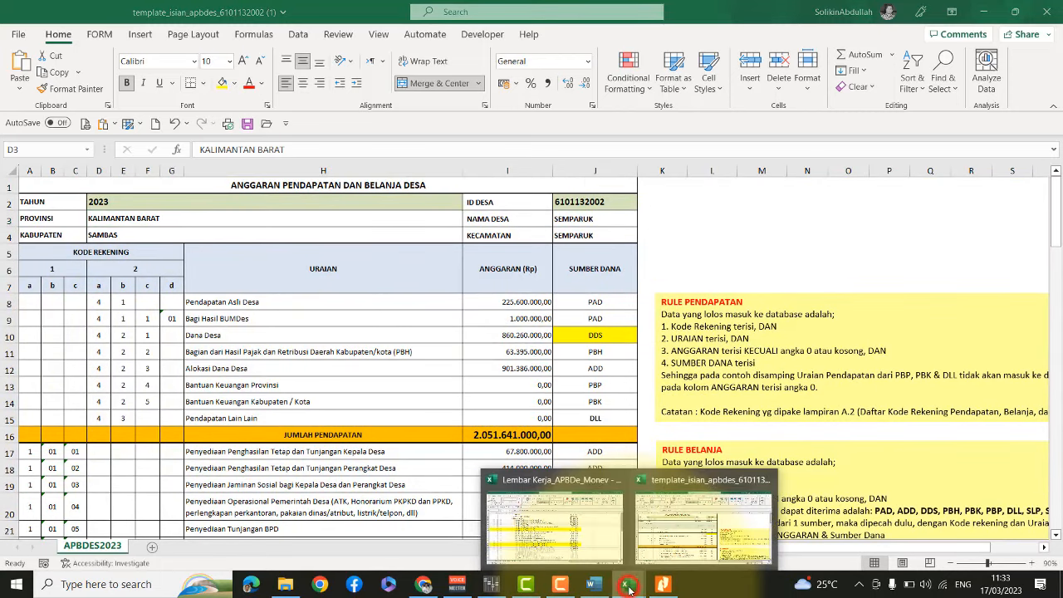
pyautogui.click(558, 530)
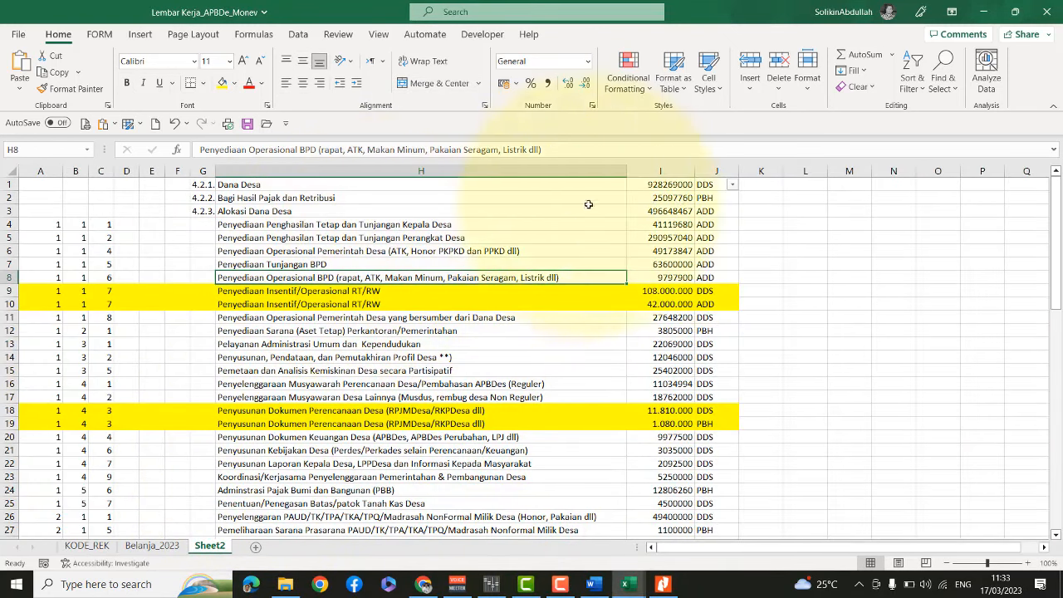
pyautogui.moveTo(673, 182); pyautogui.dragTo(670, 211)
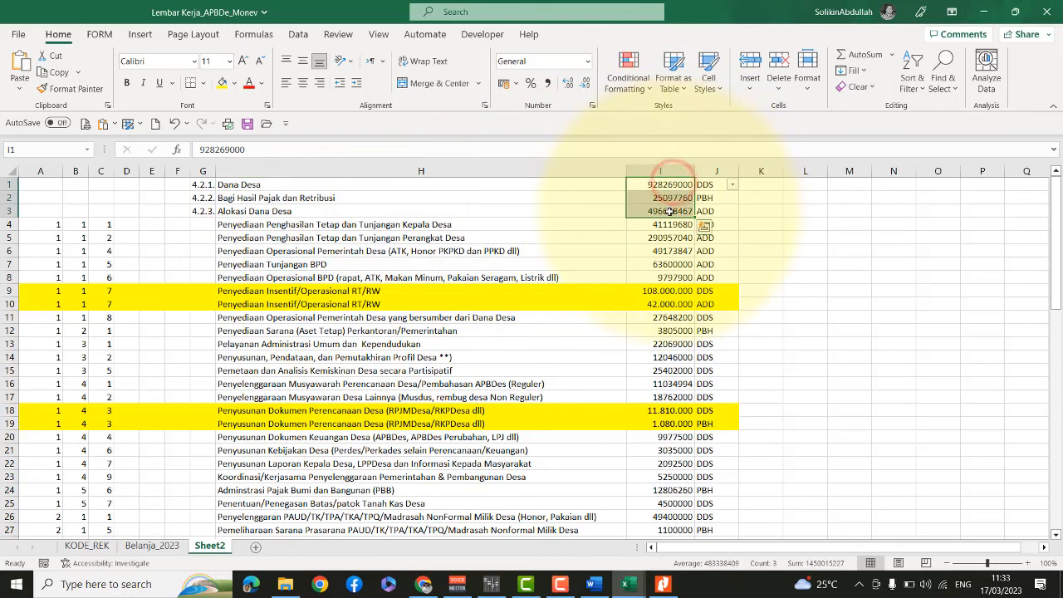
pyautogui.hotkey('ctrl', 'c')
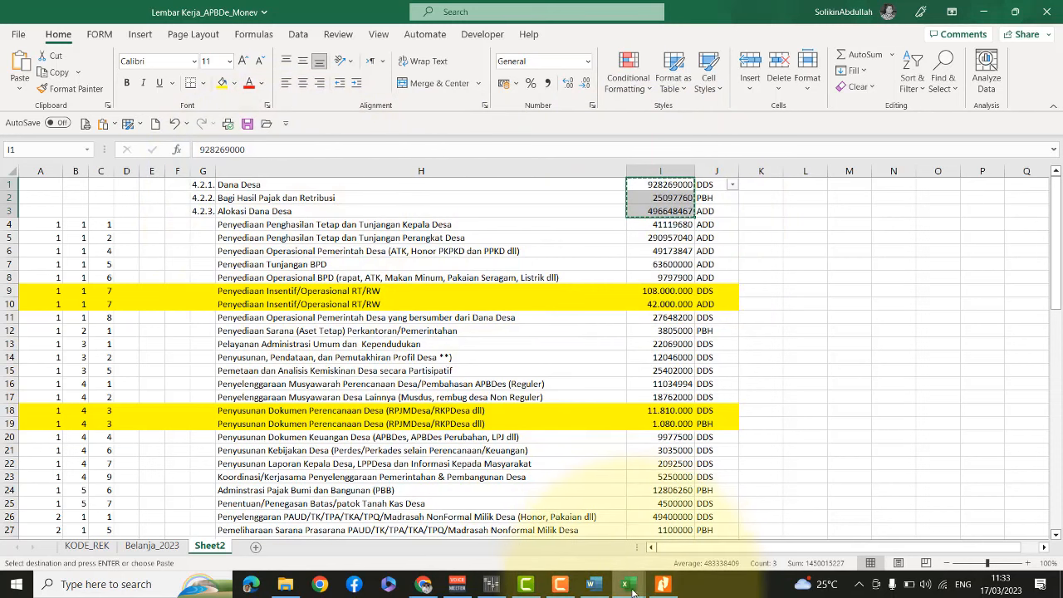
# Switch to the template workbook and paste the copied revenue amounts as values starting at the Dana Desa cell I10
pyautogui.moveTo(626, 592)
pyautogui.click(677, 523)
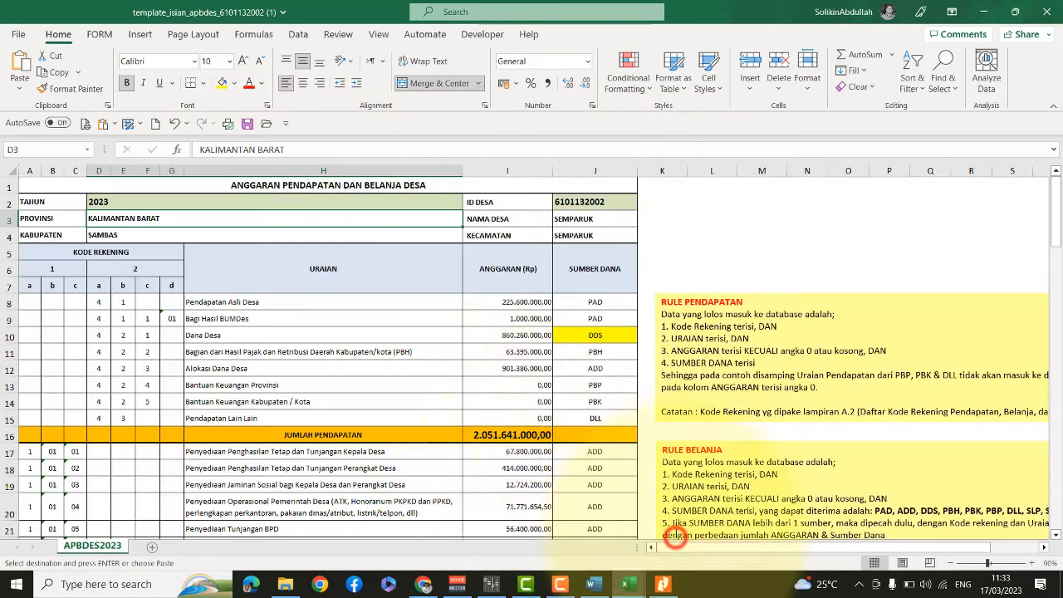
pyautogui.click(511, 320)
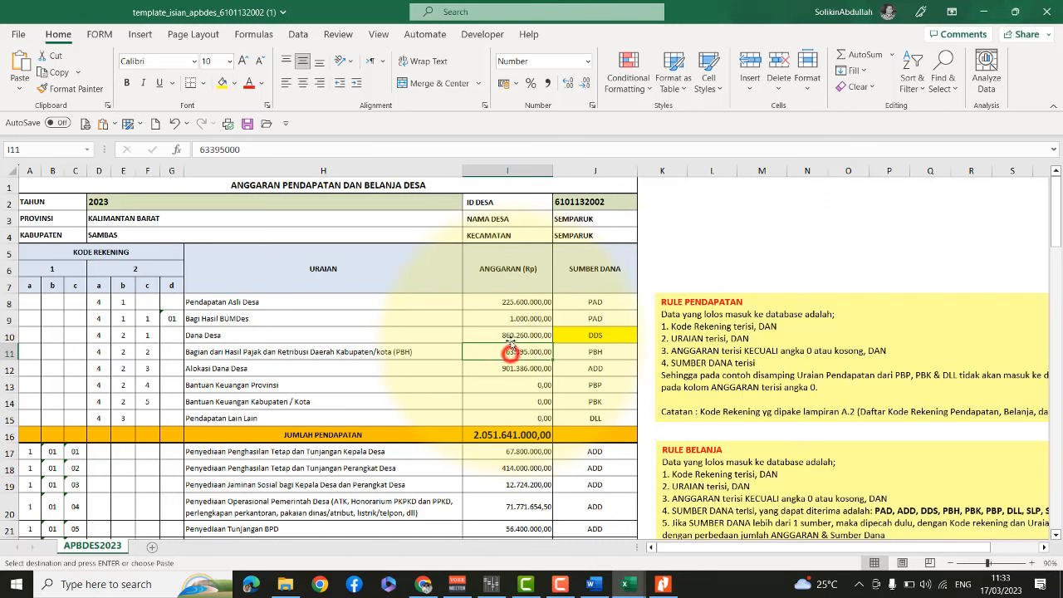
pyautogui.click(20, 85)
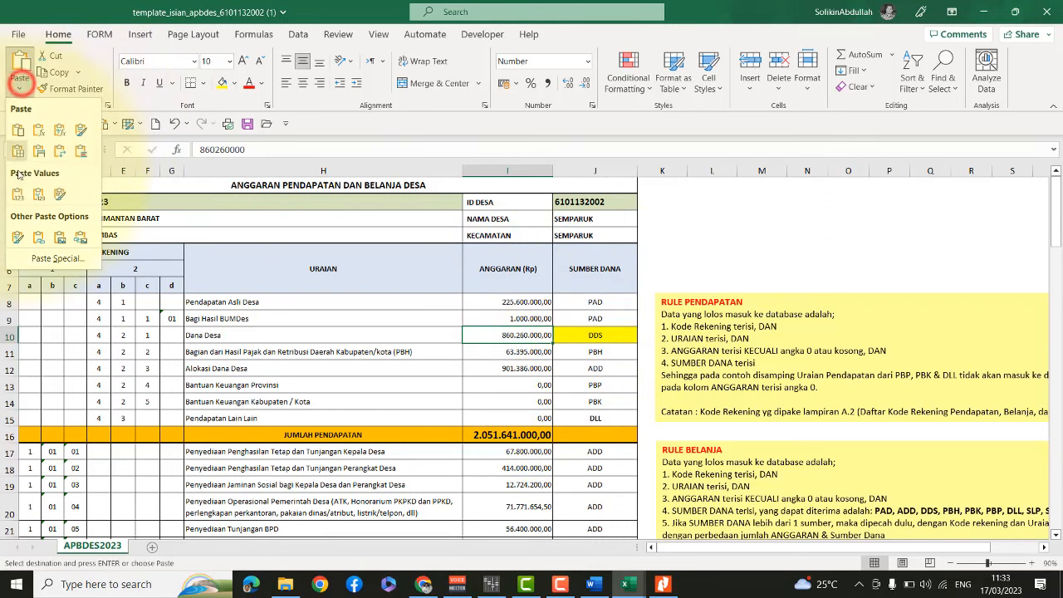
pyautogui.click(17, 195)
# Set the budget amounts of Pendapatan Asli Desa in I8 and Bagi Hasil BUMDes in I9 to 0
pyautogui.click(538, 305)
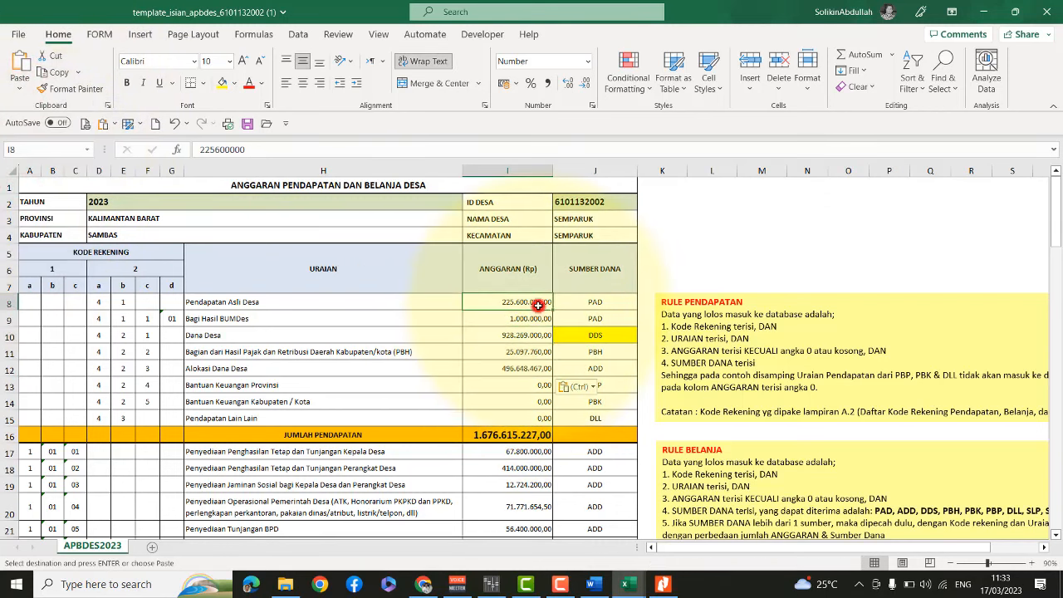
pyautogui.write('0')
pyautogui.press('Return')
pyautogui.write('0')
pyautogui.press('Return')
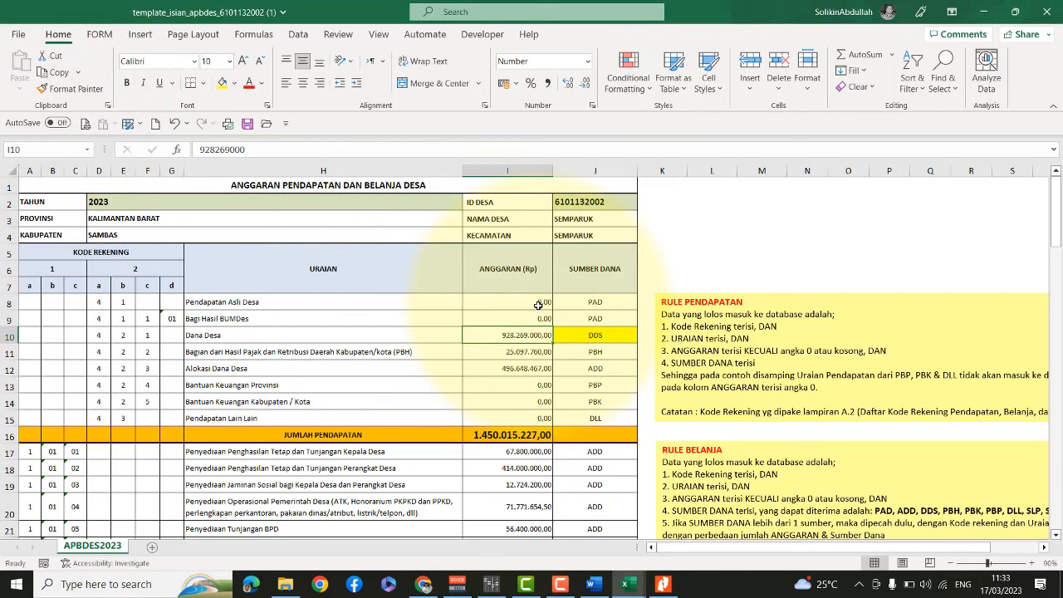
# Insert 15 blank rows above row 41 in the expenditure section of the APBDES2023 sheet
pyautogui.scroll(-3, 486, 376)
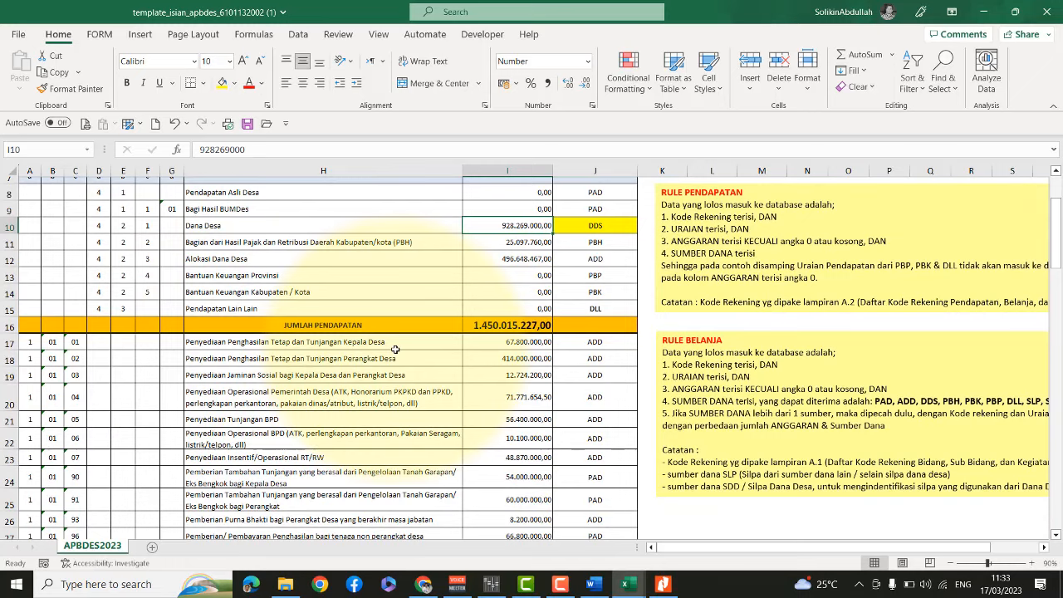
pyautogui.scroll(-10, 395, 350)
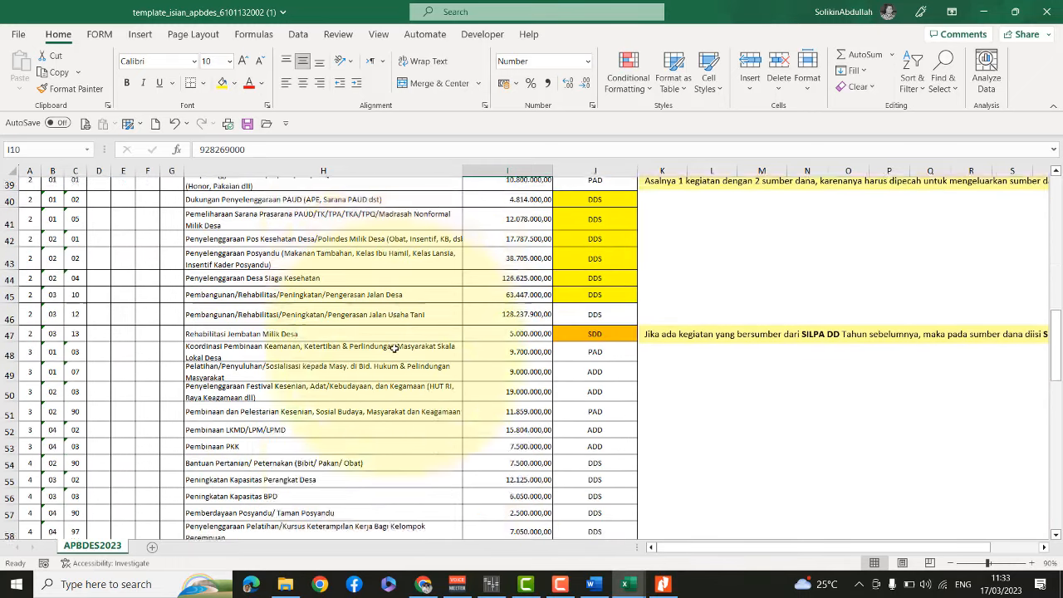
pyautogui.scroll(-3, 395, 350)
pyautogui.scroll(3, 394, 349)
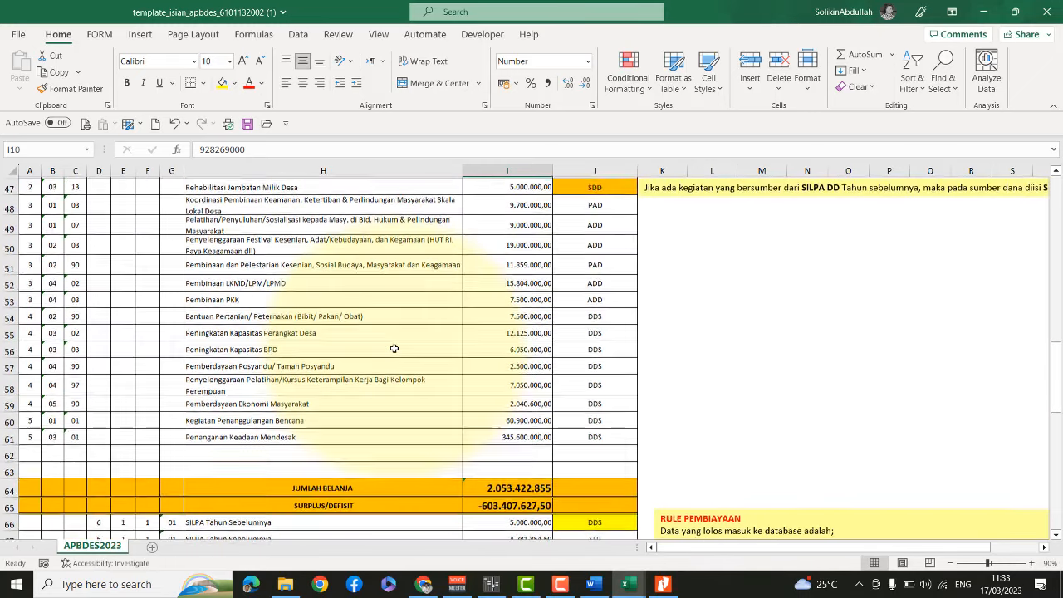
pyautogui.scroll(-3, 345, 364)
pyautogui.scroll(-2, 345, 364)
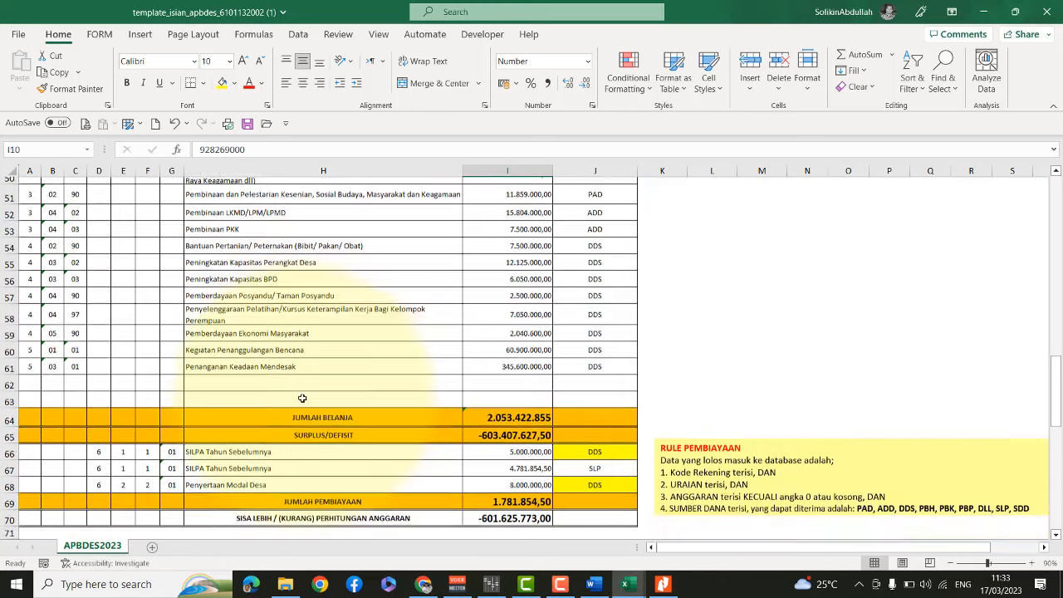
pyautogui.scroll(4, 317, 365)
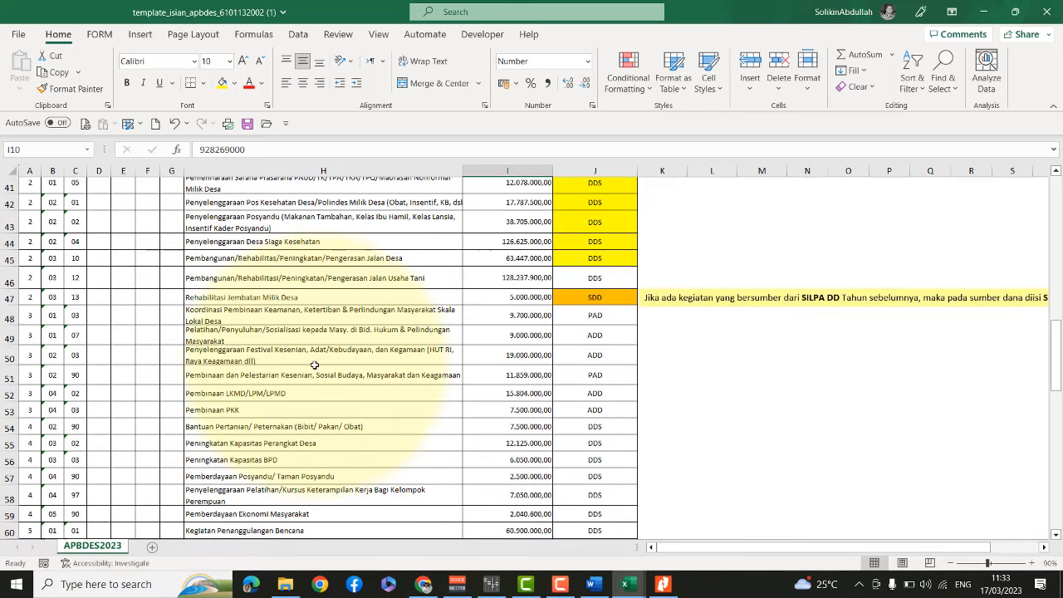
pyautogui.scroll(1, 218, 363)
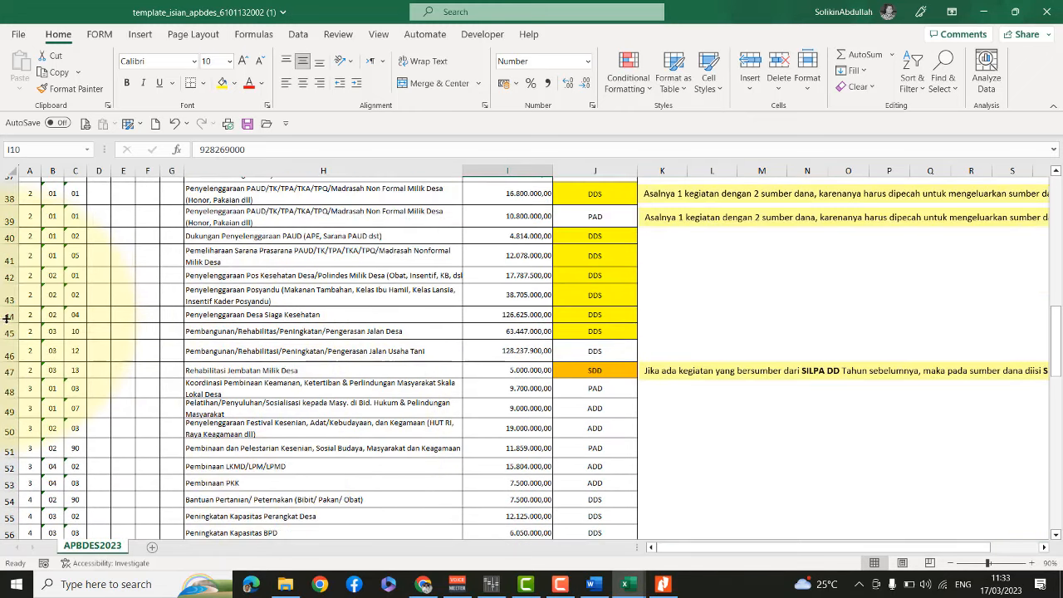
pyautogui.moveTo(7, 256); pyautogui.dragTo(4, 517)
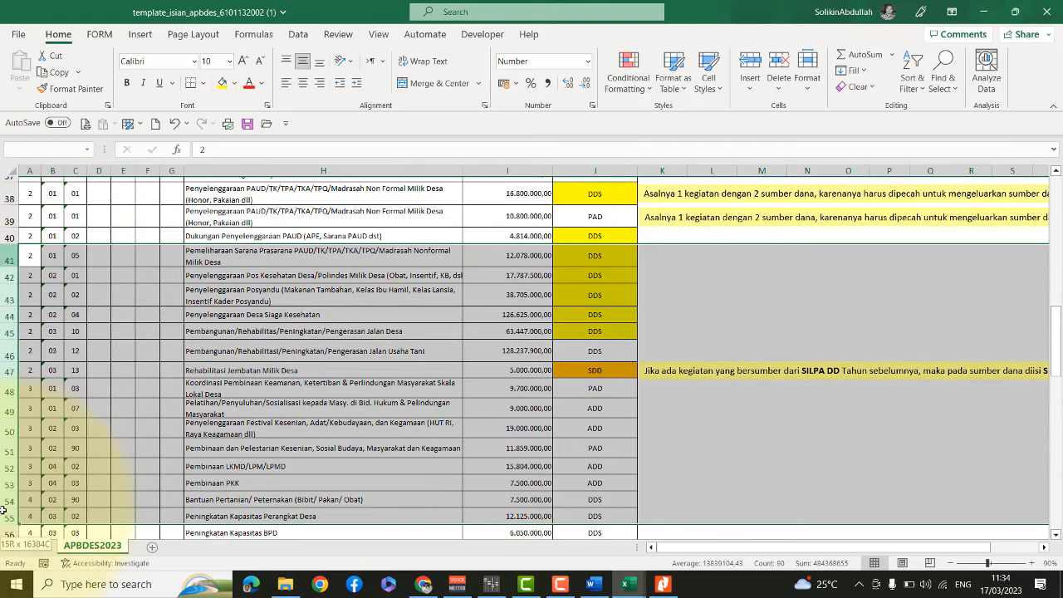
pyautogui.click(750, 64)
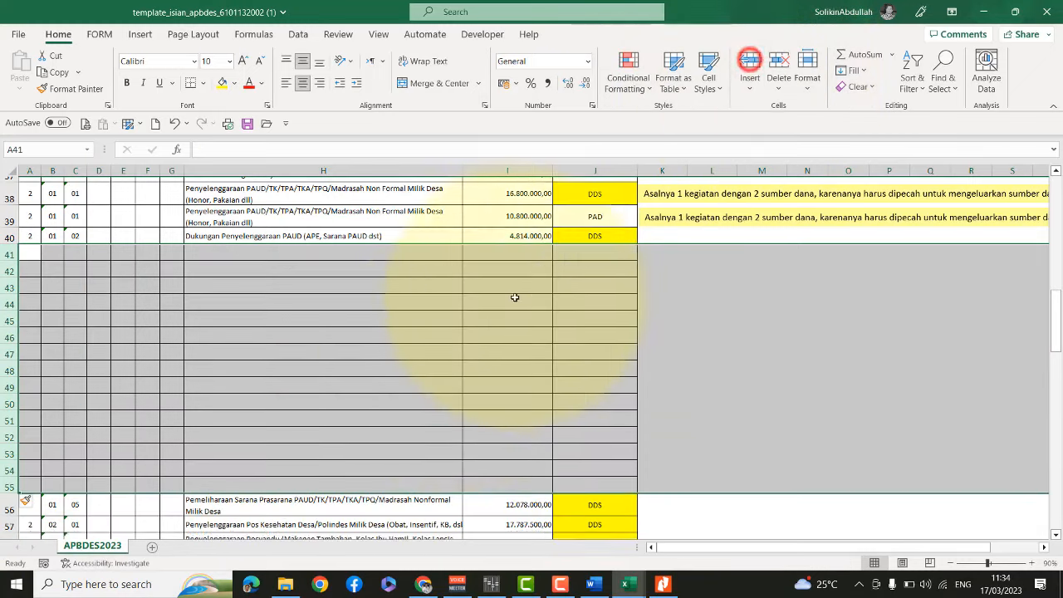
pyautogui.click(361, 359)
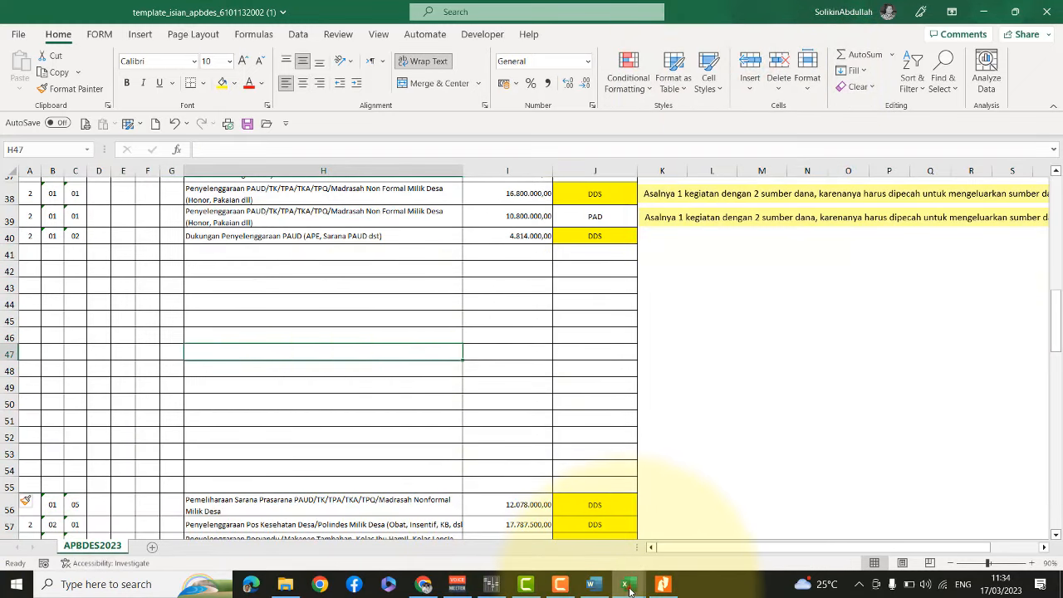
# Switch to Lembar Kerja_APBDe_Monev, copy the expenditure rows A4:J70 of Sheet2 and return to the template workbook
pyautogui.click(569, 528)
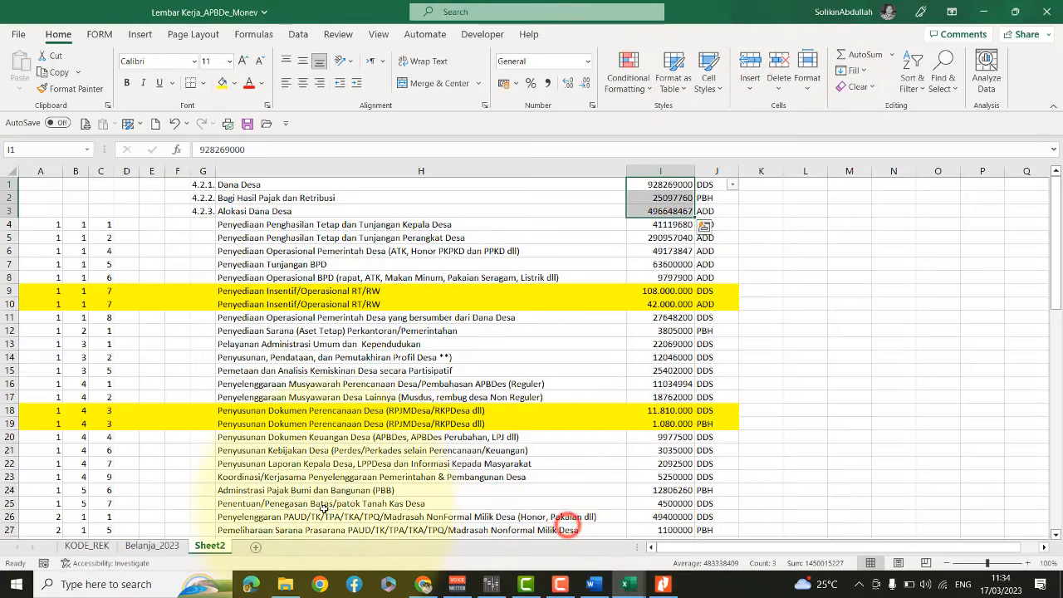
pyautogui.moveTo(42, 225); pyautogui.dragTo(726, 490)
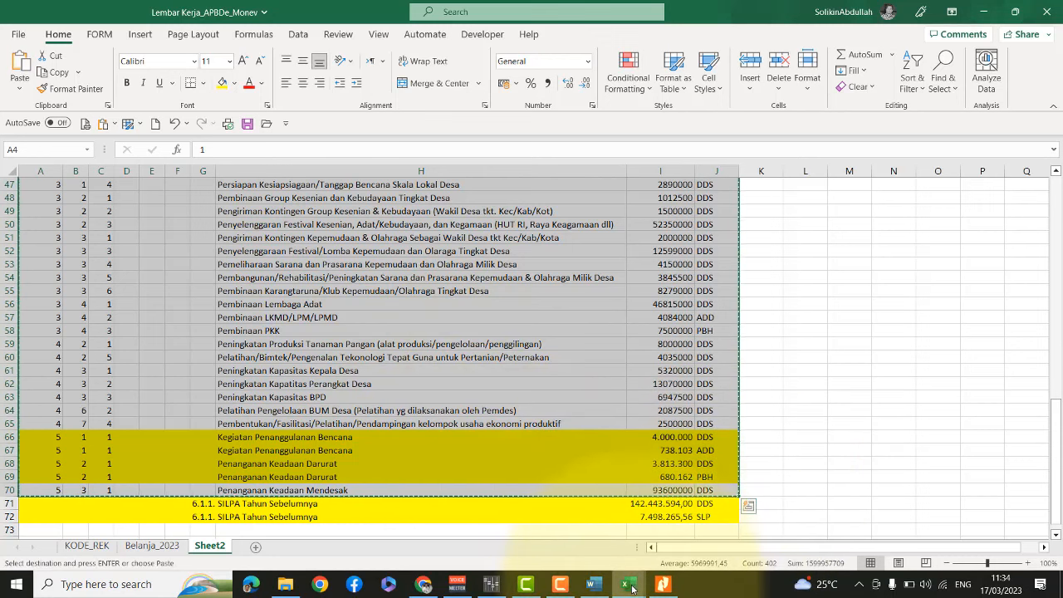
pyautogui.moveTo(629, 592)
pyautogui.click(691, 542)
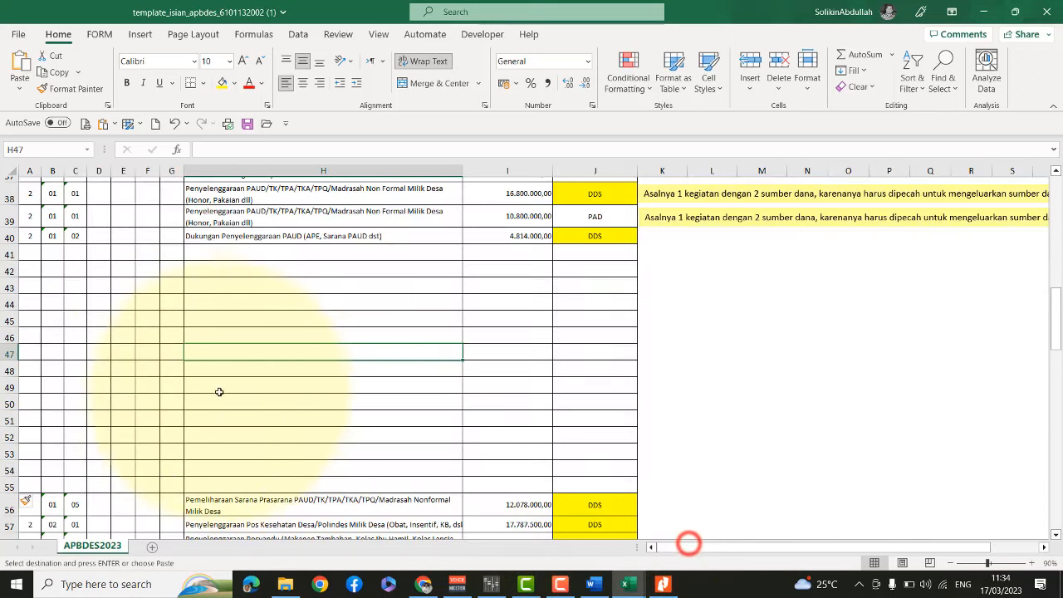
# Paste the copied expenditure rows as values starting at A17 of APBDES2023 and check the pasted rows
pyautogui.scroll(7, 165, 368)
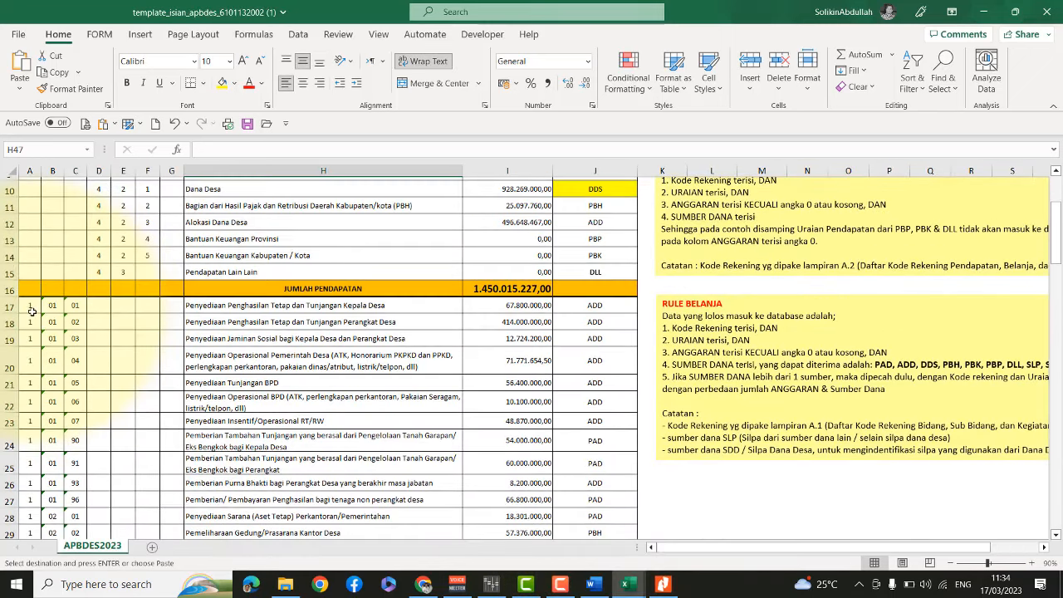
pyautogui.click(30, 309)
pyautogui.click(18, 88)
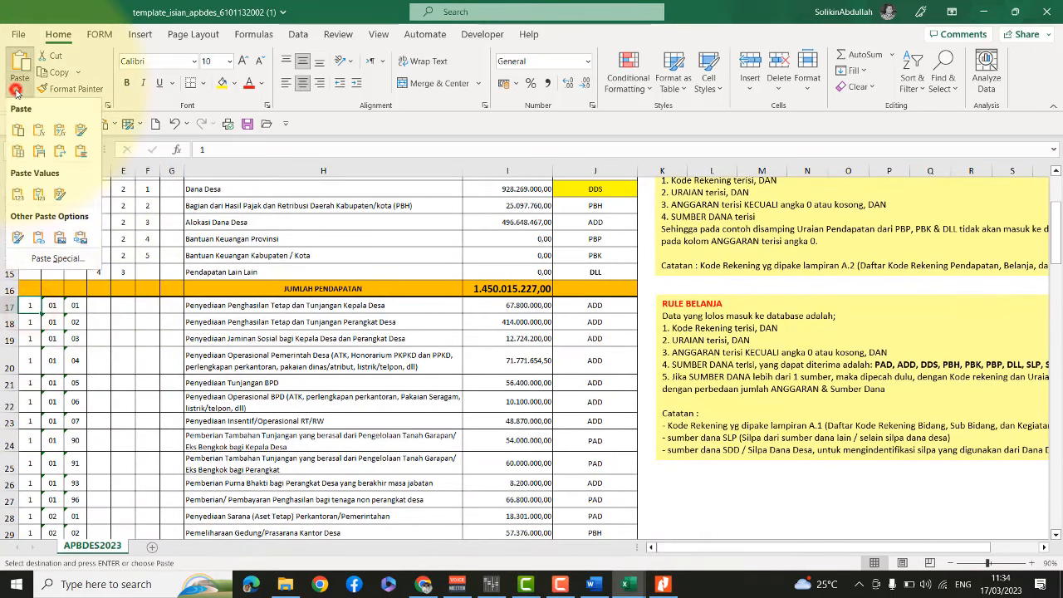
pyautogui.click(16, 194)
pyautogui.scroll(-6, 525, 357)
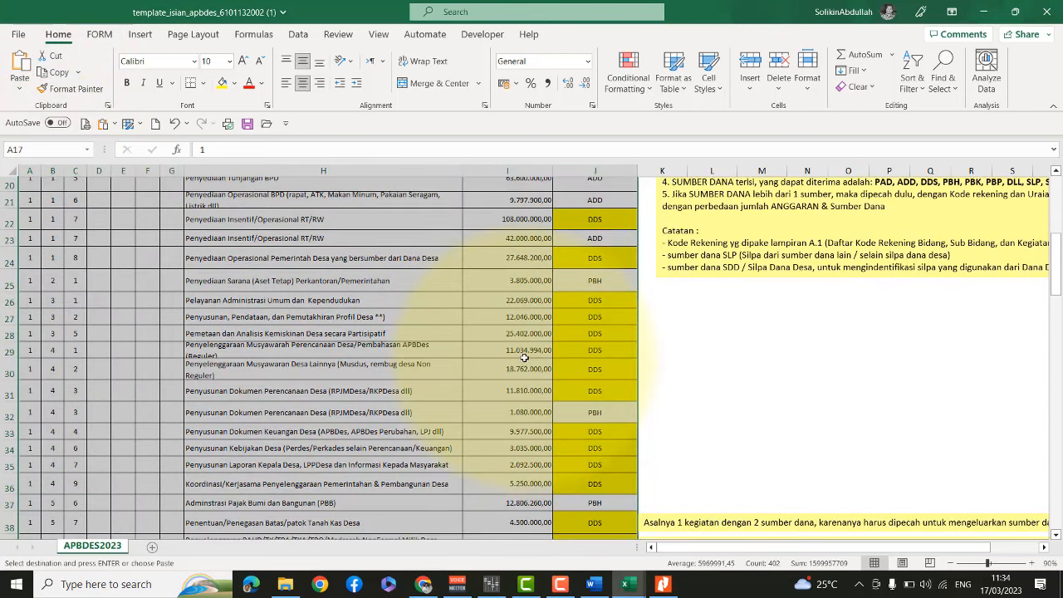
pyautogui.scroll(-9, 525, 357)
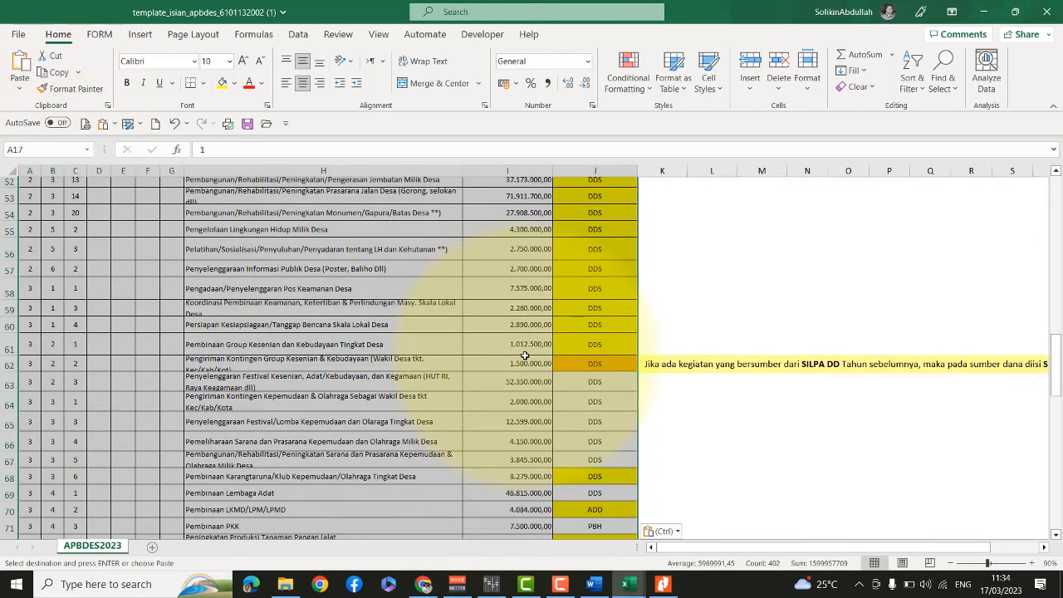
pyautogui.click(535, 322)
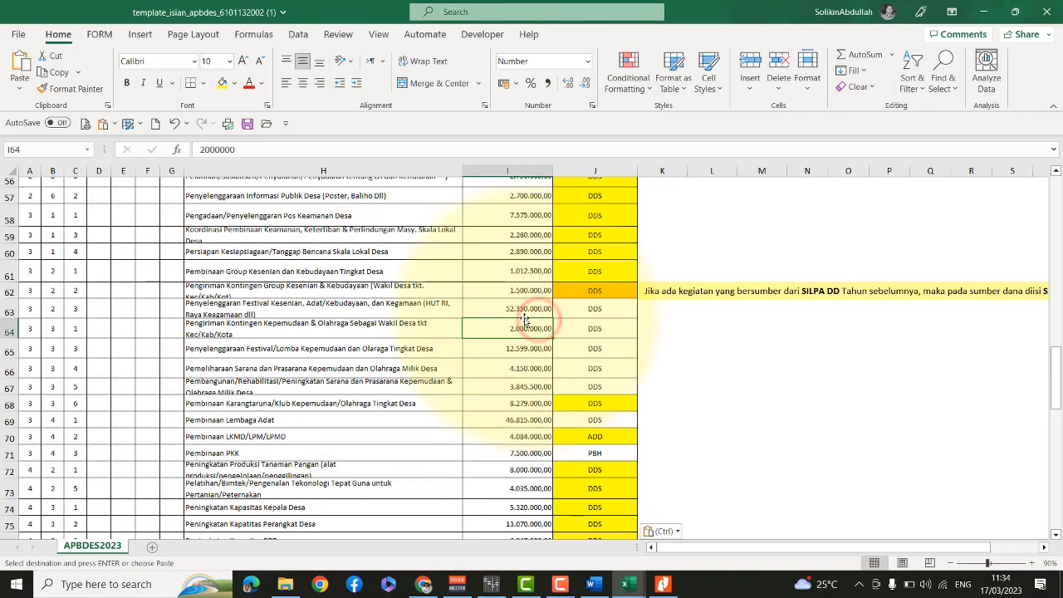
# Undo the paste of the expenditure rows in APBDES2023 and review the restored rows around the inserted blank rows
pyautogui.scroll(-4, 525, 320)
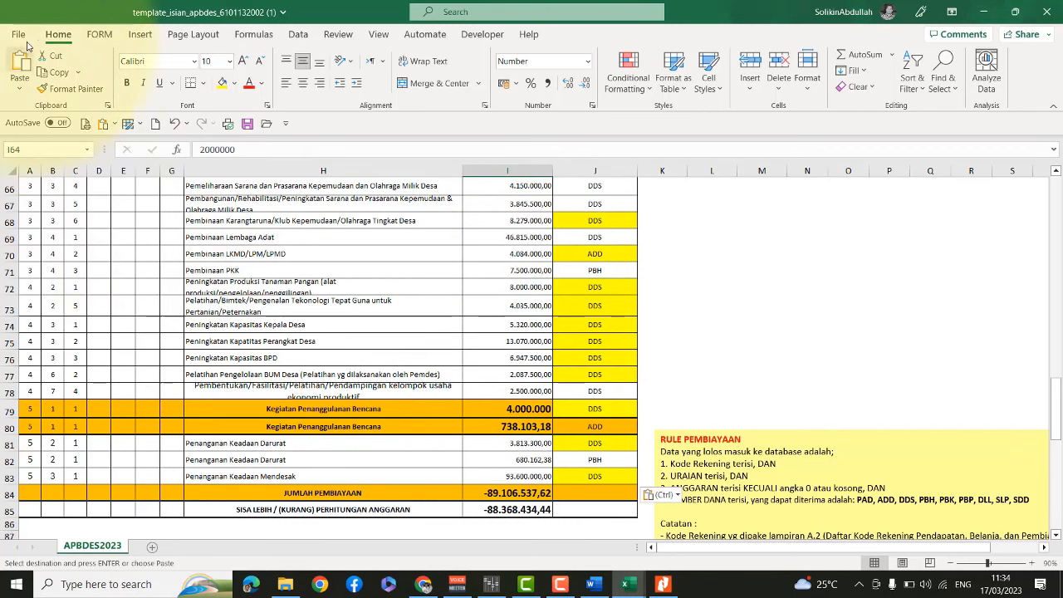
pyautogui.click(173, 123)
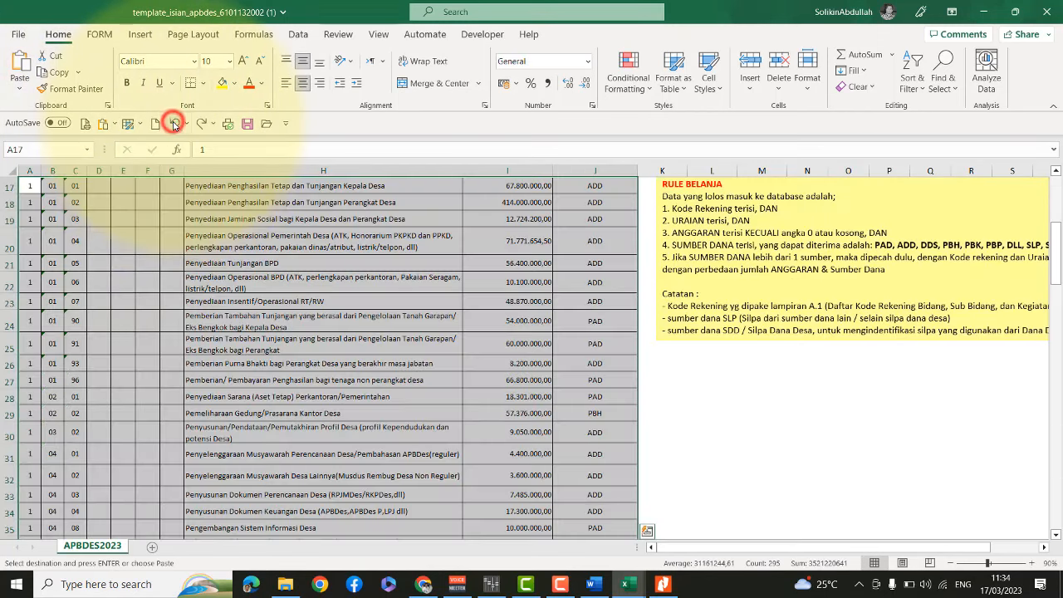
pyautogui.scroll(-7, 349, 358)
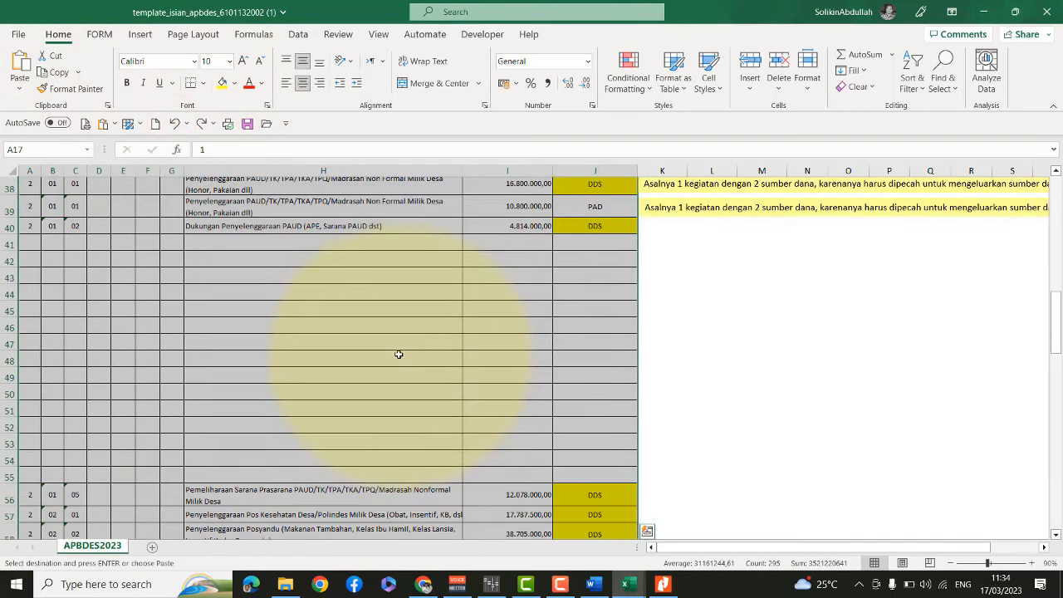
pyautogui.scroll(11, 44, 319)
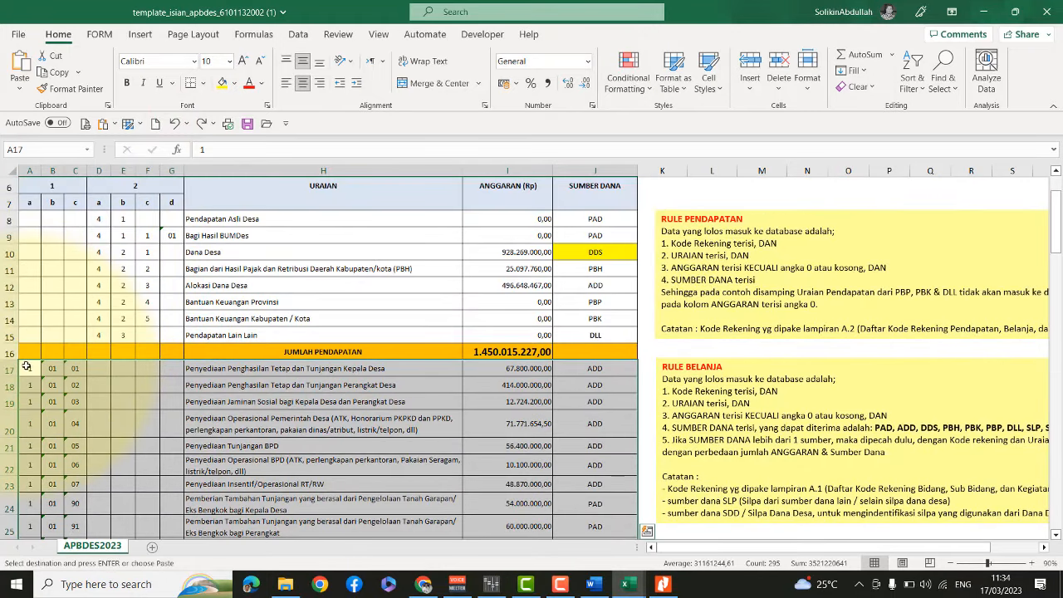
# Try to paste the copied expenditure rows as values at A17 again, check the rows down to the totals and undo the paste
pyautogui.click(26, 366)
pyautogui.click(19, 86)
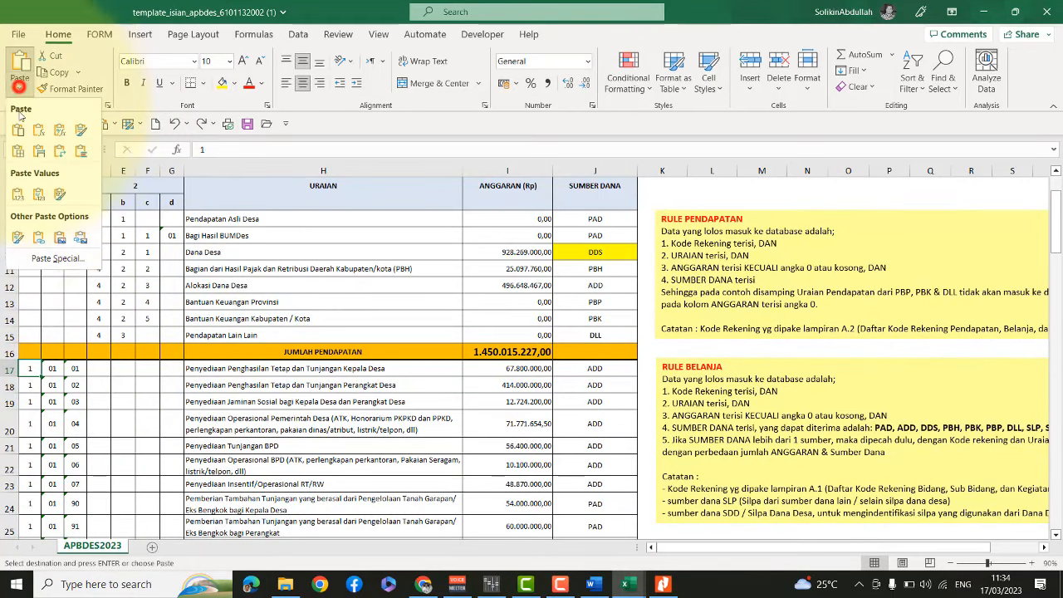
pyautogui.click(16, 192)
pyautogui.scroll(-13, 453, 337)
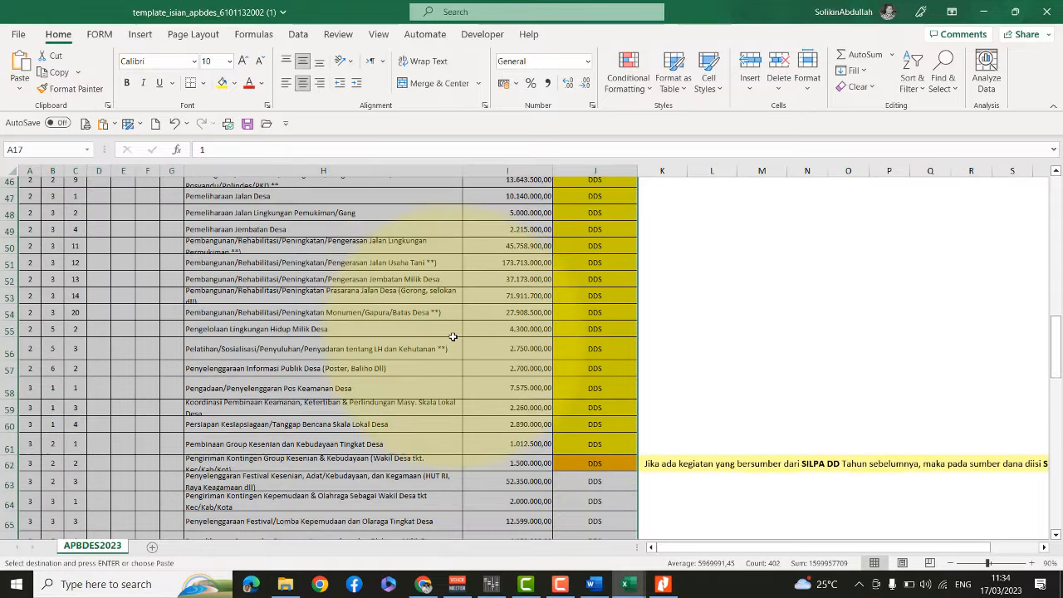
pyautogui.scroll(-10, 452, 337)
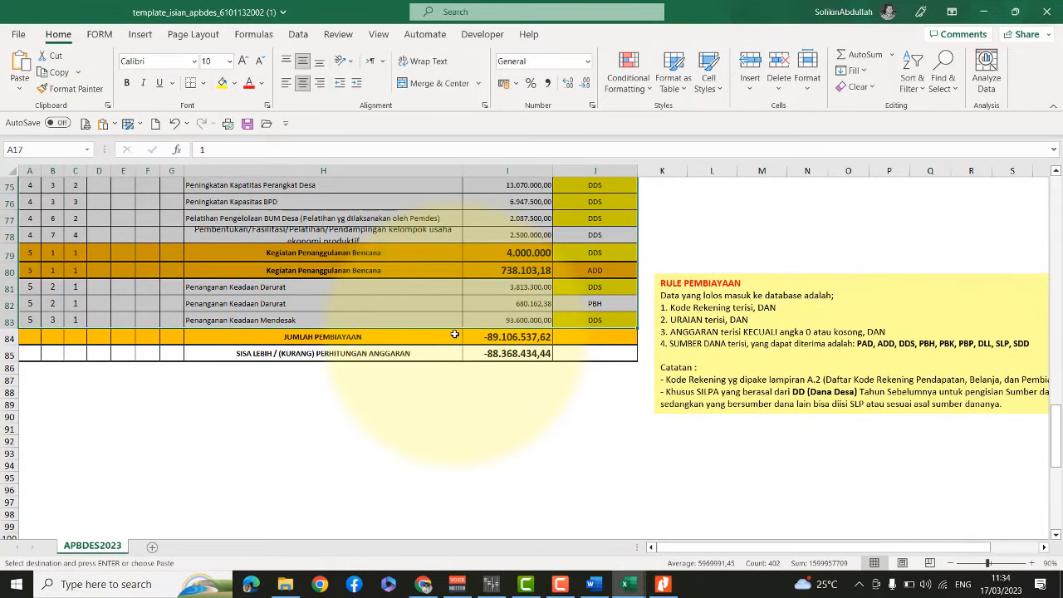
pyautogui.scroll(2, 454, 334)
pyautogui.click(172, 123)
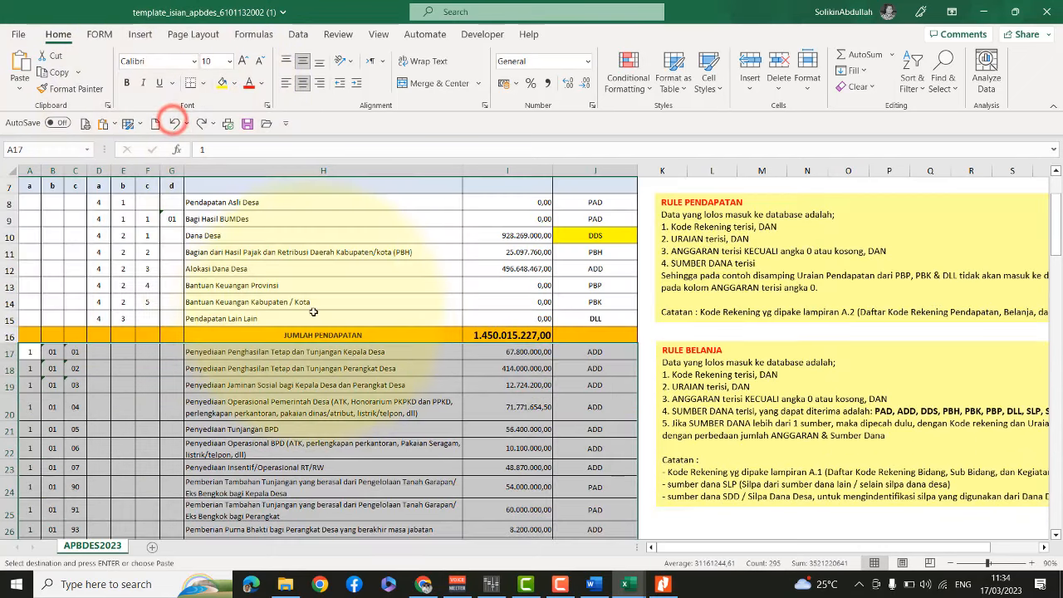
# Cancel the pending copy and insert 15 more blank rows above row 42 in the expenditure section
pyautogui.click(329, 304)
pyautogui.press('Escape')
pyautogui.scroll(-9, 231, 346)
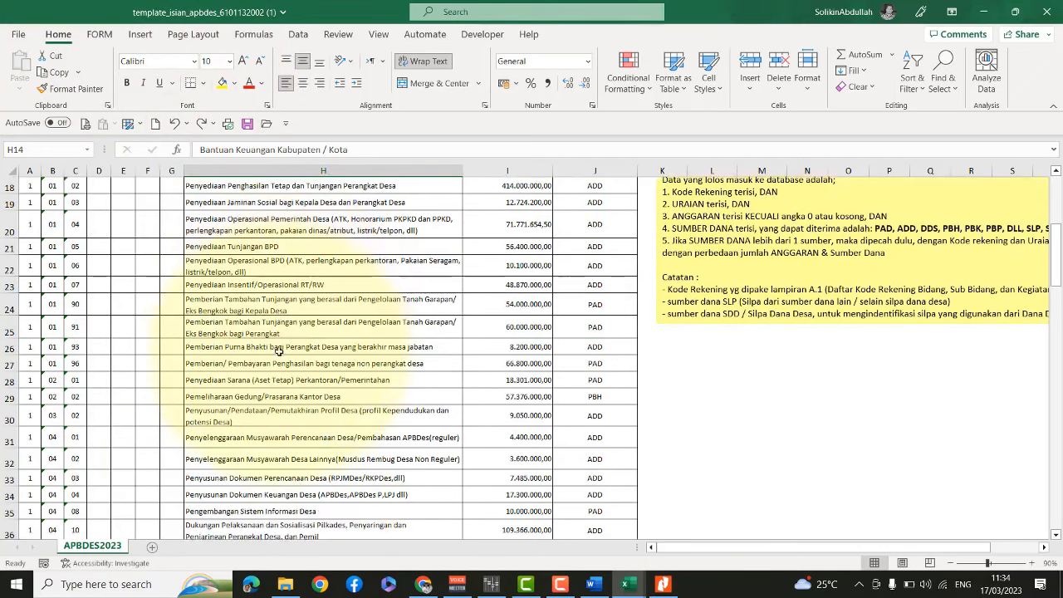
pyautogui.moveTo(8, 354); pyautogui.dragTo(27, 384)
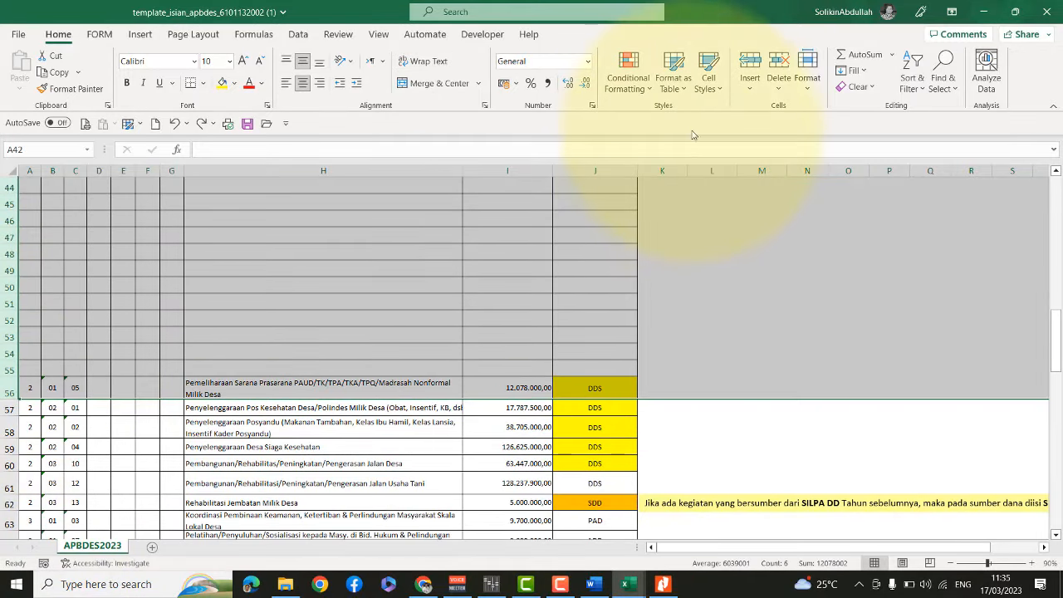
pyautogui.click(751, 63)
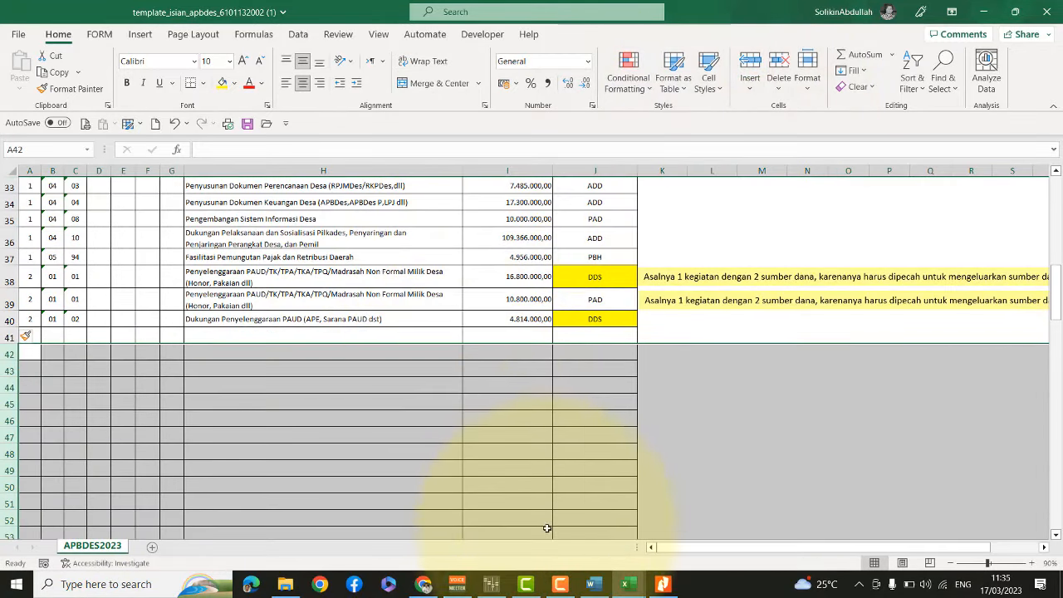
# Switch to Lembar Kerja_APBDe_Monev, copy the selected expenditure rows A4:J70 of Sheet2 again and return to the template workbook
pyautogui.click(629, 584)
pyautogui.click(683, 534)
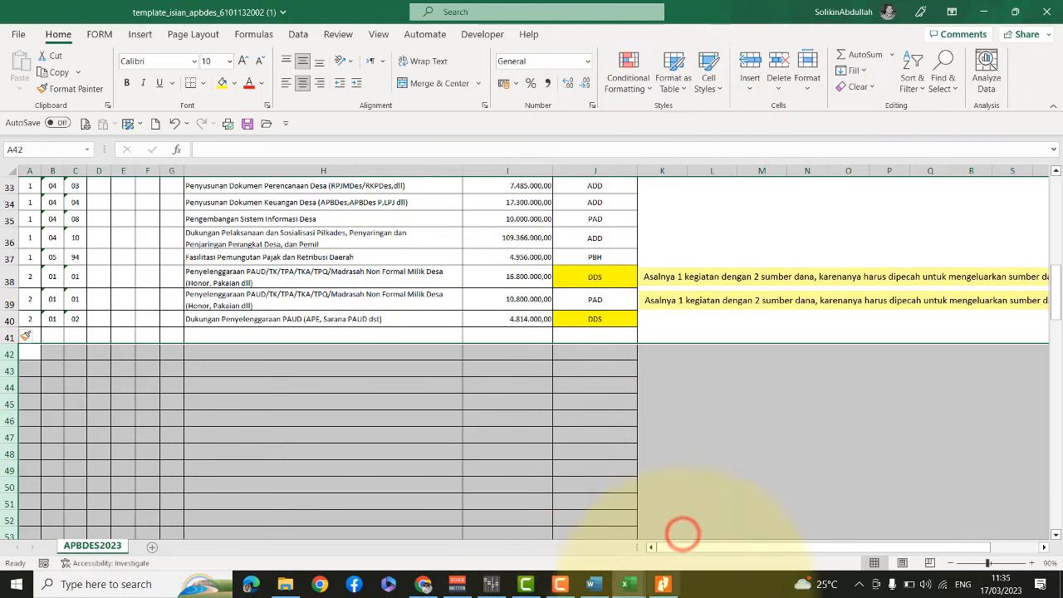
pyautogui.click(628, 584)
pyautogui.click(543, 532)
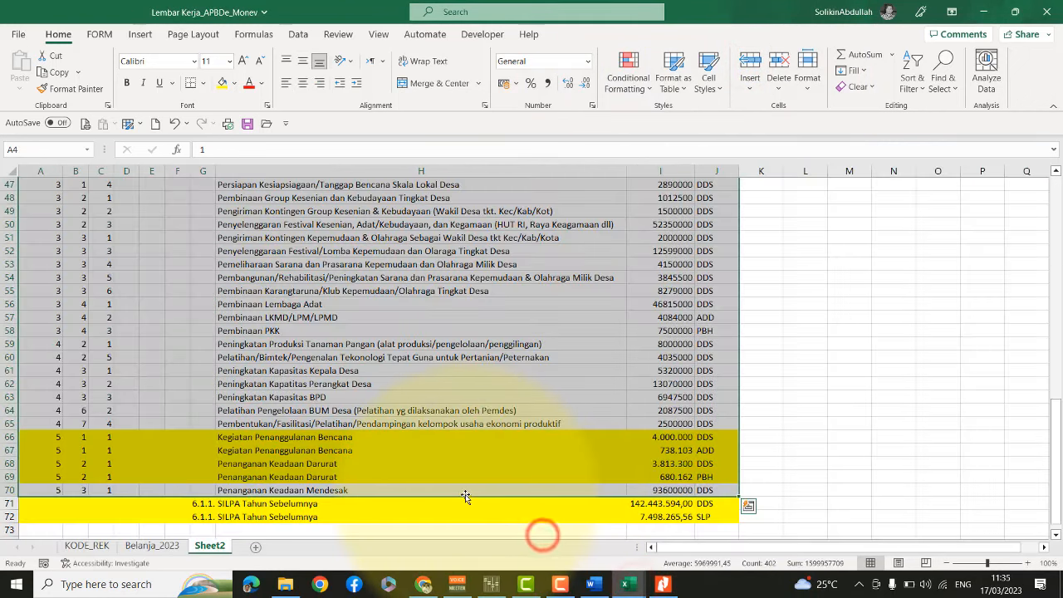
pyautogui.hotkey('ctrl', 'c')
pyautogui.scroll(7, 498, 423)
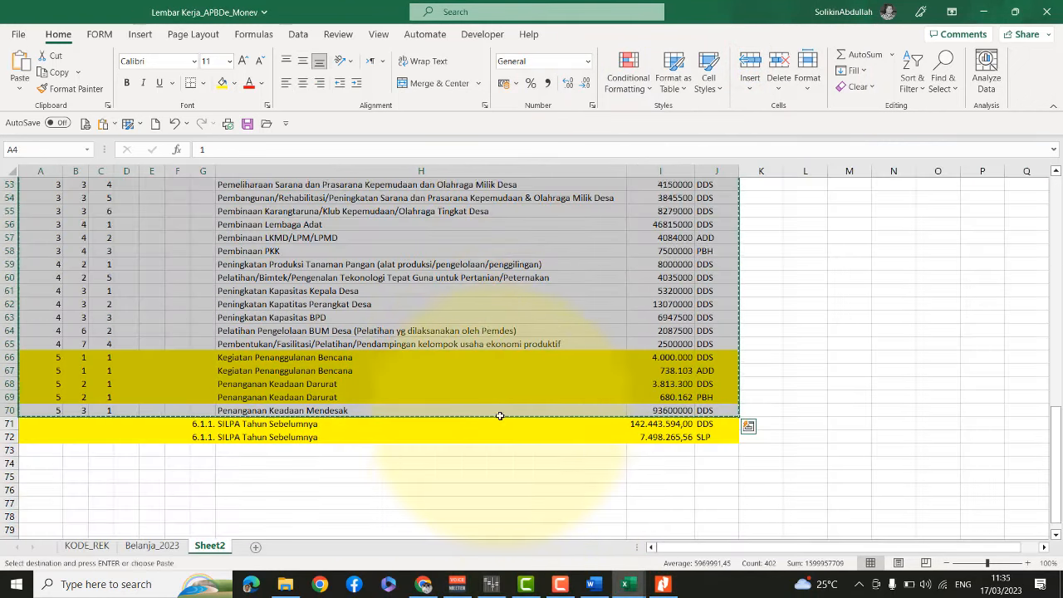
pyautogui.scroll(8, 543, 392)
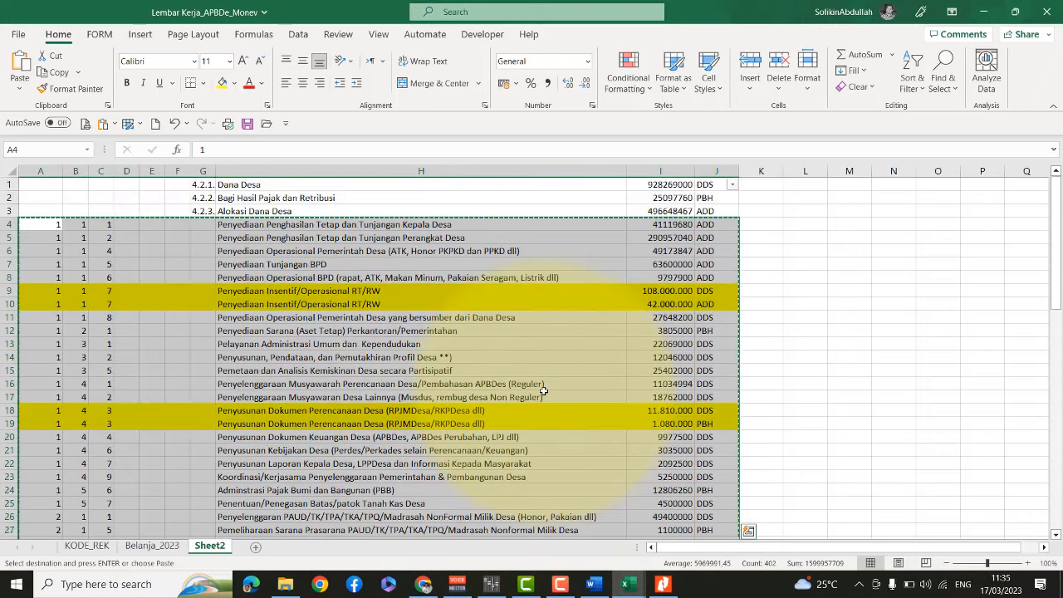
pyautogui.click(631, 584)
pyautogui.click(691, 523)
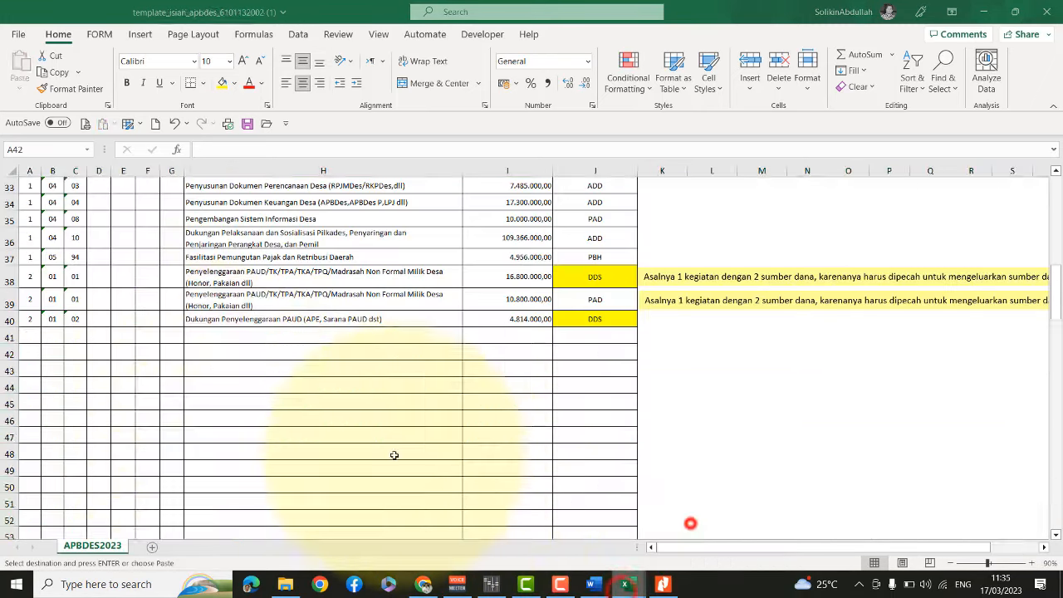
# Paste the copied expenditure rows as values only, starting at A17 of APBDES2023
pyautogui.scroll(3, 124, 332)
pyautogui.scroll(4, 85, 281)
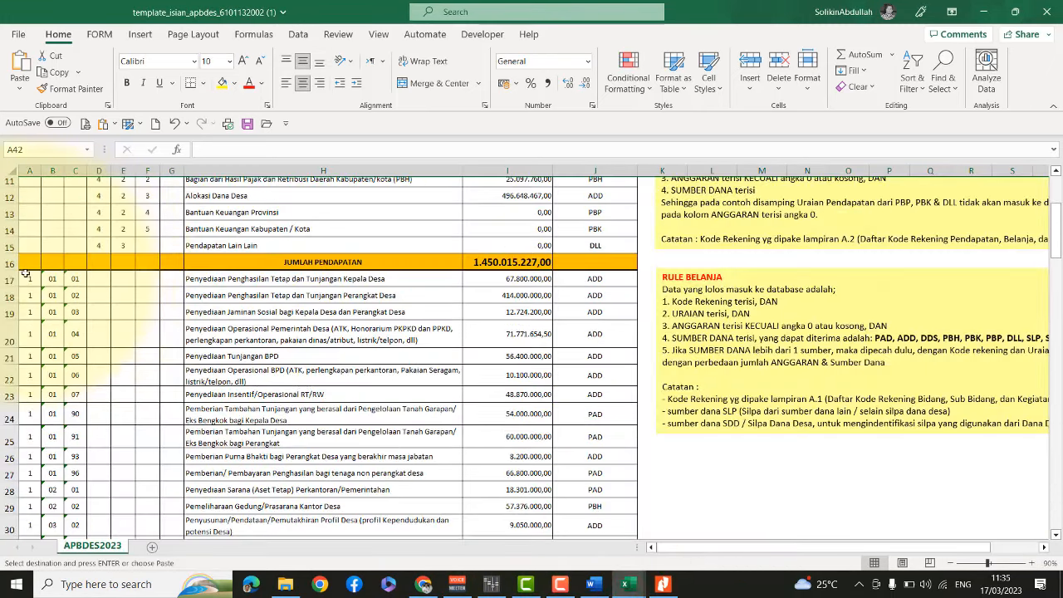
pyautogui.click(29, 279)
pyautogui.click(19, 87)
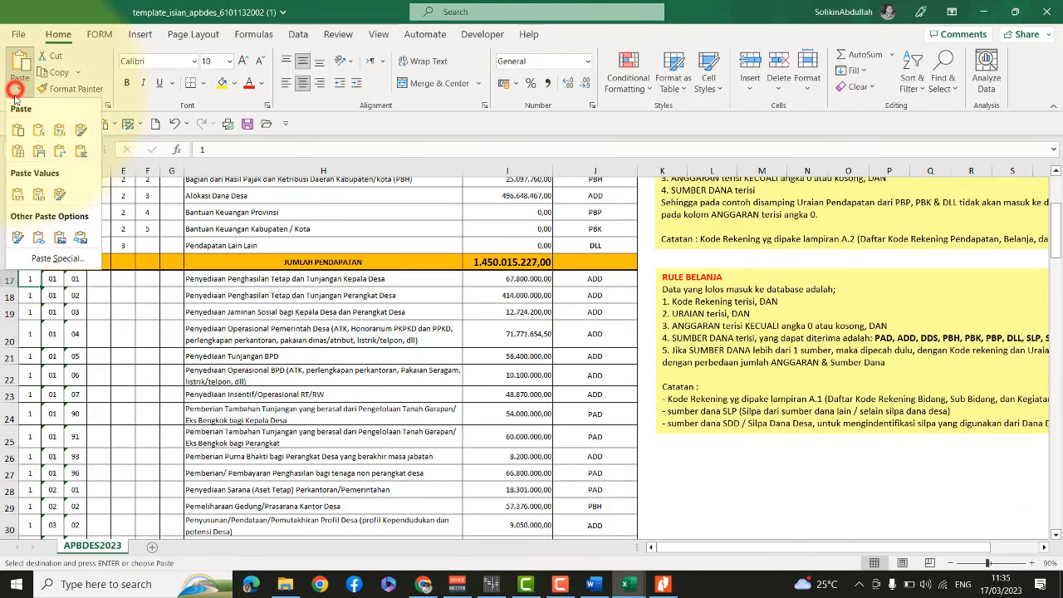
pyautogui.click(15, 190)
pyautogui.scroll(-17, 482, 377)
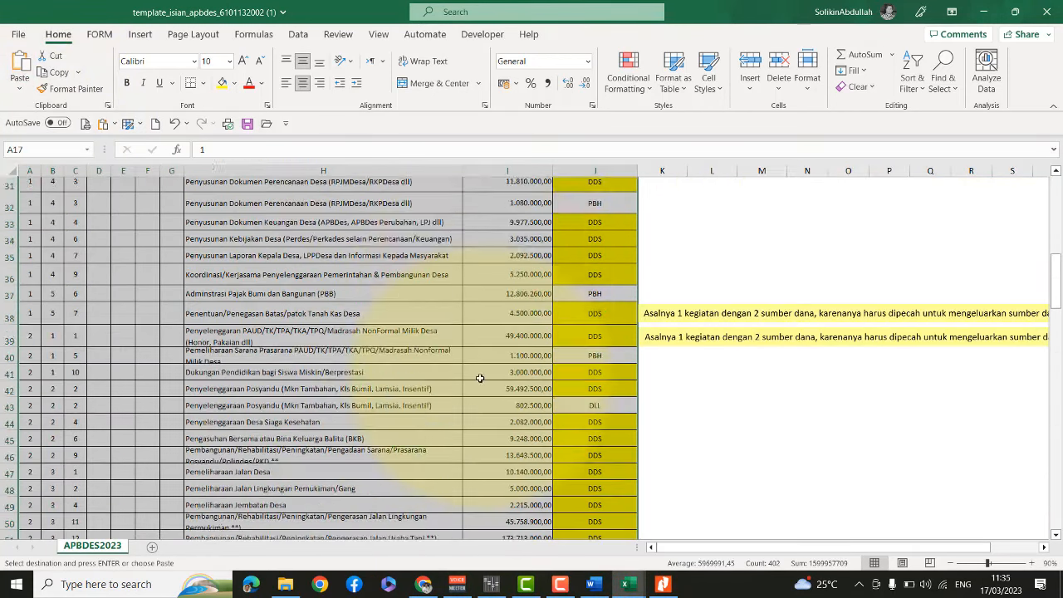
# Delete the leftover sample and blank rows 84 to 93 between the pasted expenditure rows and JUMLAH BELANJA
pyautogui.scroll(-5, 481, 377)
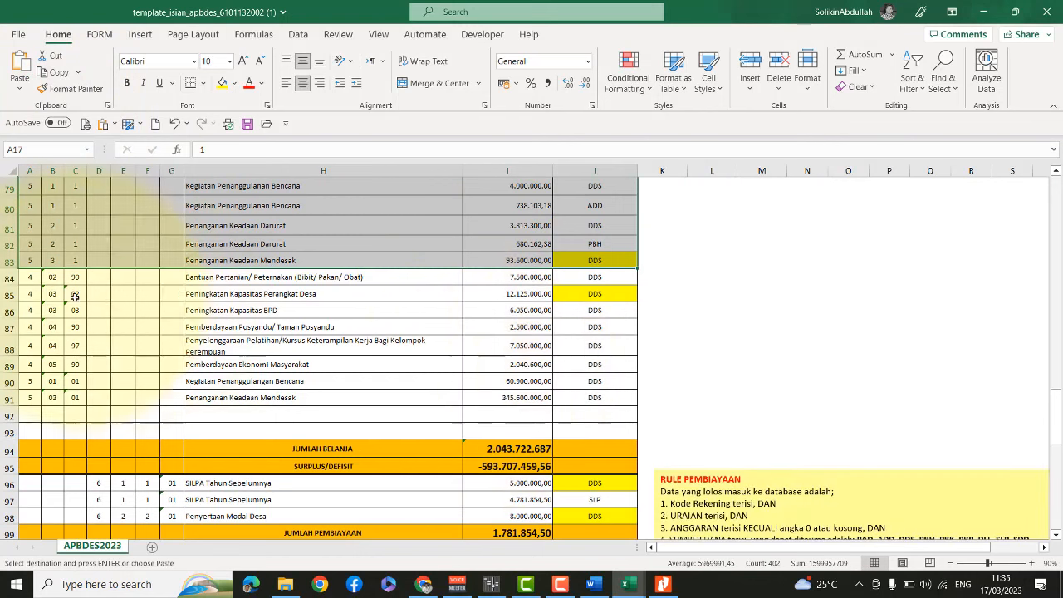
pyautogui.moveTo(4, 279); pyautogui.dragTo(9, 432)
pyautogui.click(778, 66)
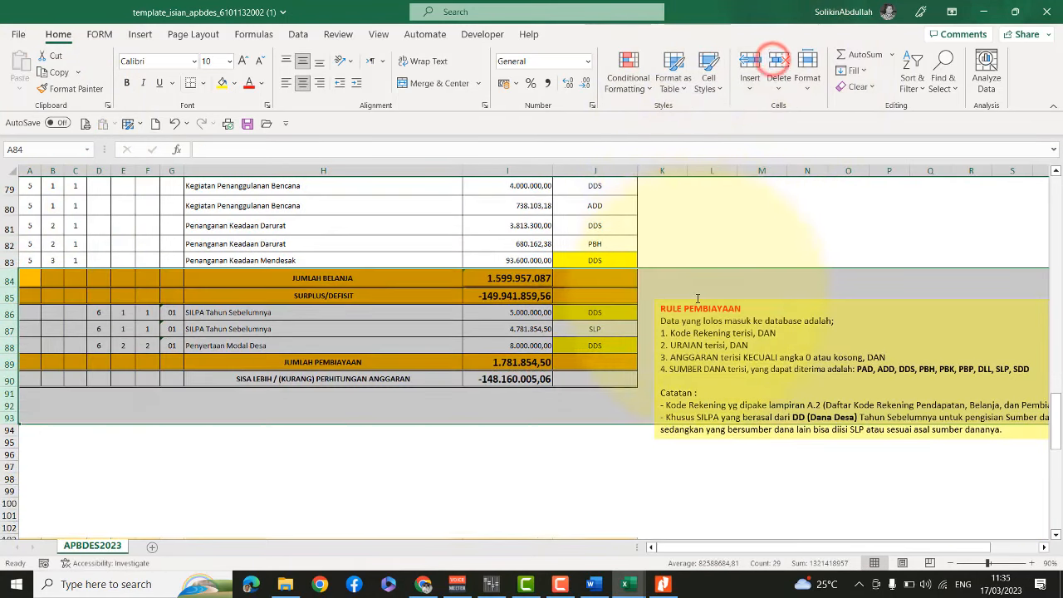
pyautogui.click(683, 221)
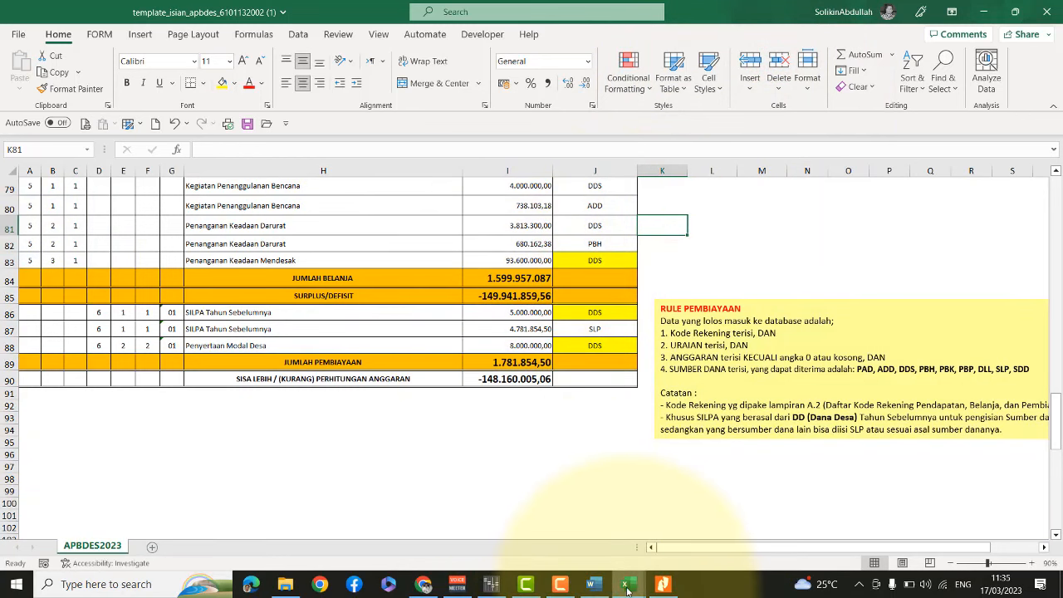
# Switch to Lembar Kerja_APBDe_Monev, copy the two SILPA Tahun Sebelumnya amounts I71:I72 of Sheet2 and return to the template workbook
pyautogui.moveTo(627, 590)
pyautogui.click(538, 504)
pyautogui.scroll(-17, 522, 470)
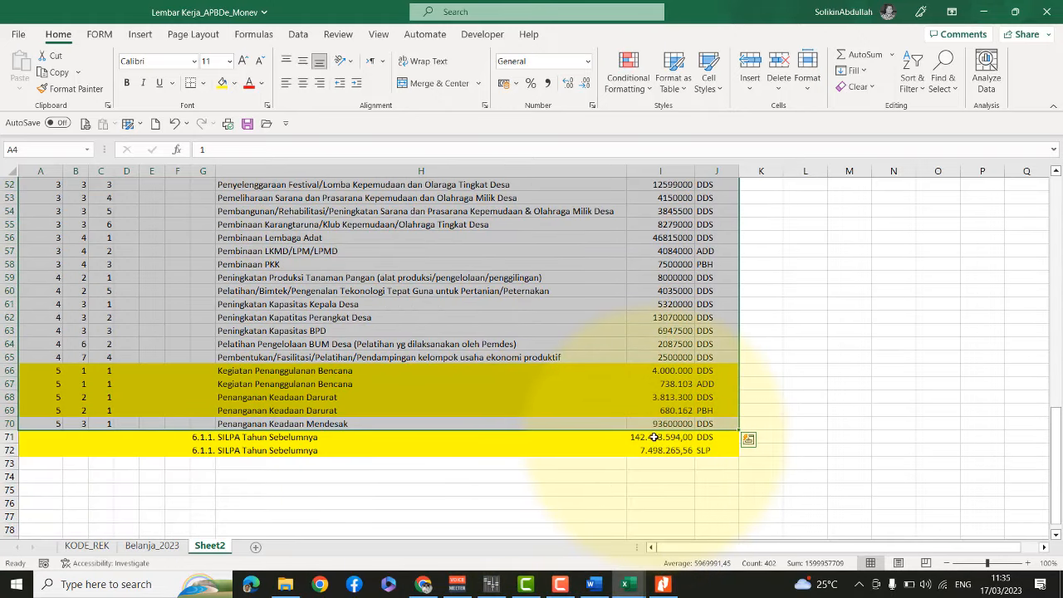
pyautogui.moveTo(658, 436); pyautogui.dragTo(658, 447)
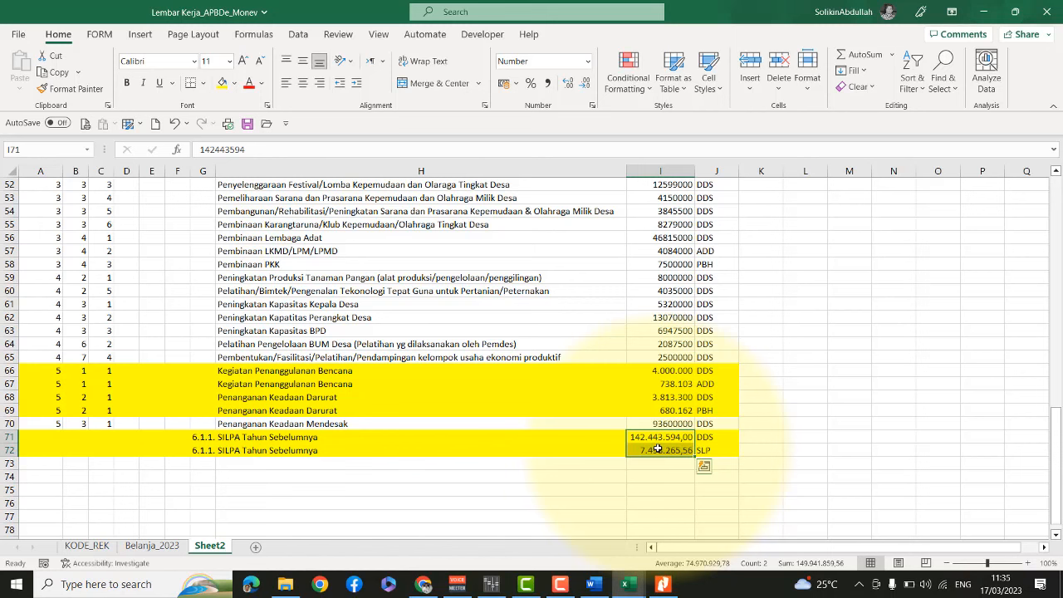
pyautogui.hotkey('ctrl', 'c')
pyautogui.moveTo(637, 590)
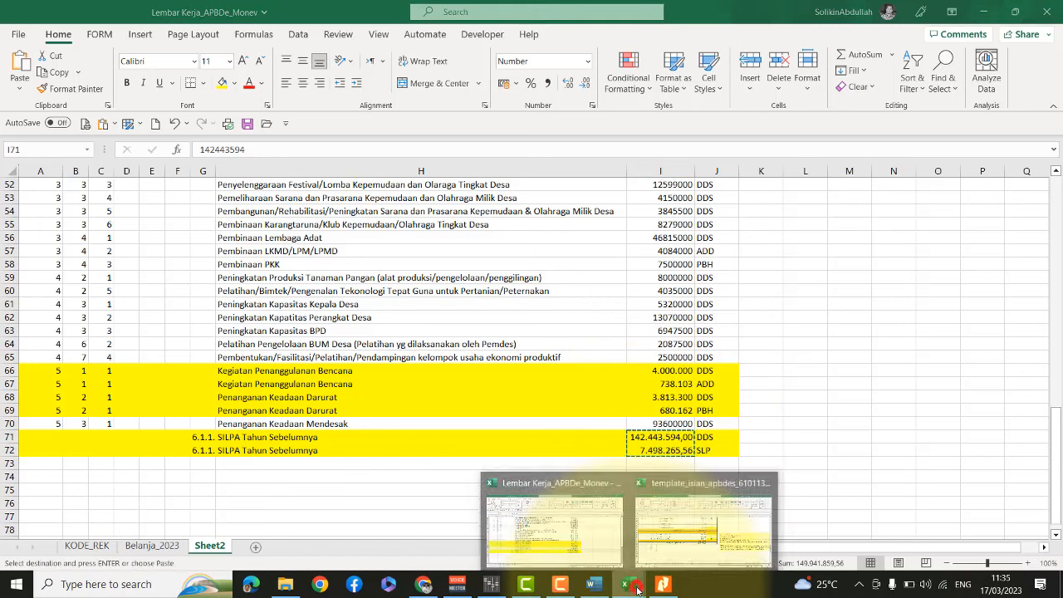
pyautogui.click(681, 519)
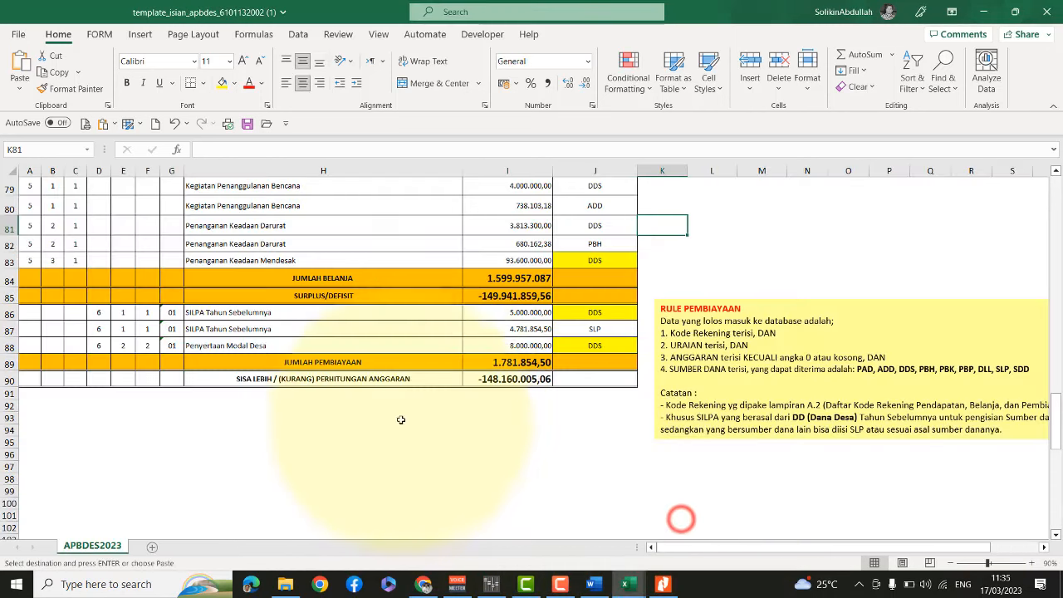
# Paste the SILPA amounts as values into I86:I87 and set the Penyertaan Modal Desa amount in I88 to 0
pyautogui.click(512, 314)
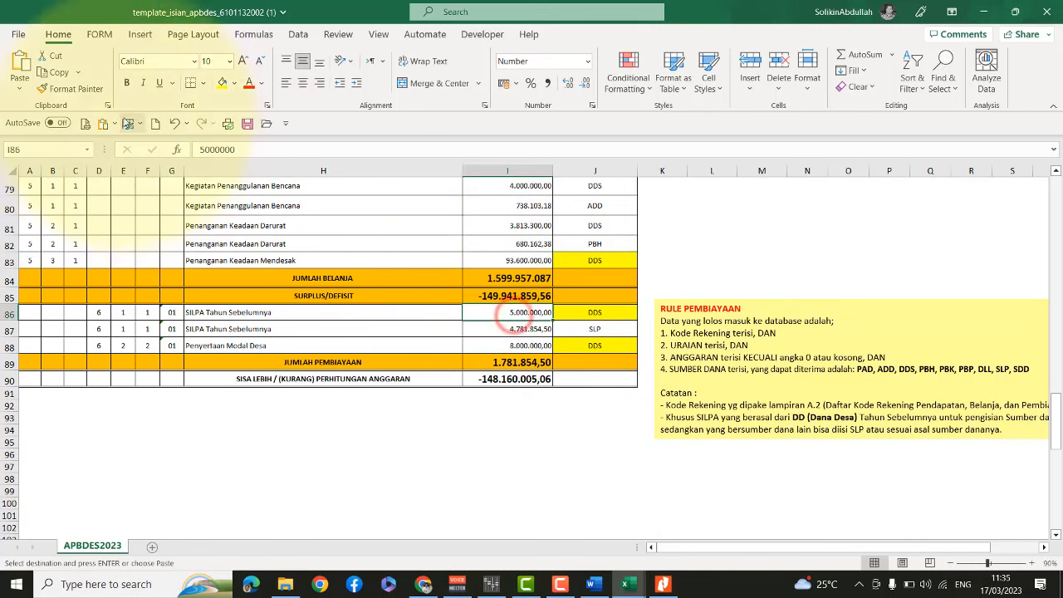
pyautogui.click(21, 90)
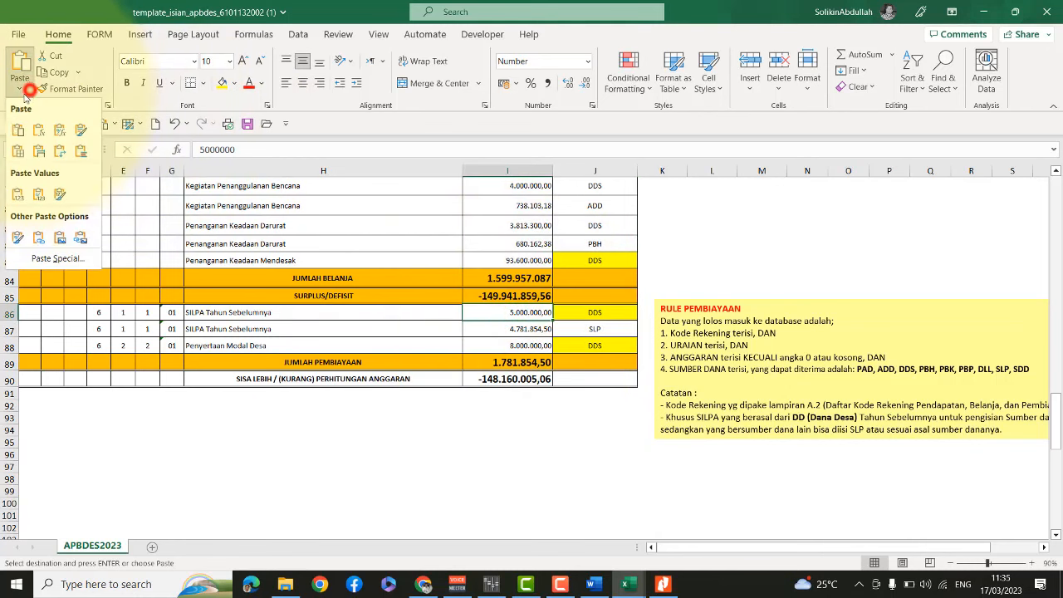
pyautogui.click(15, 197)
pyautogui.click(517, 345)
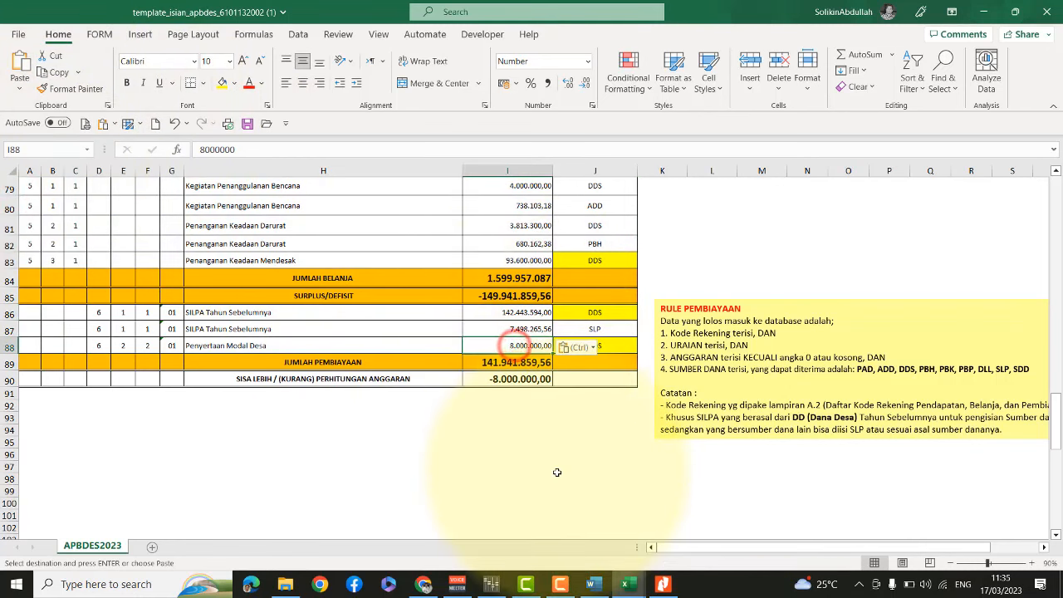
pyautogui.write('0')
pyautogui.press('Return')
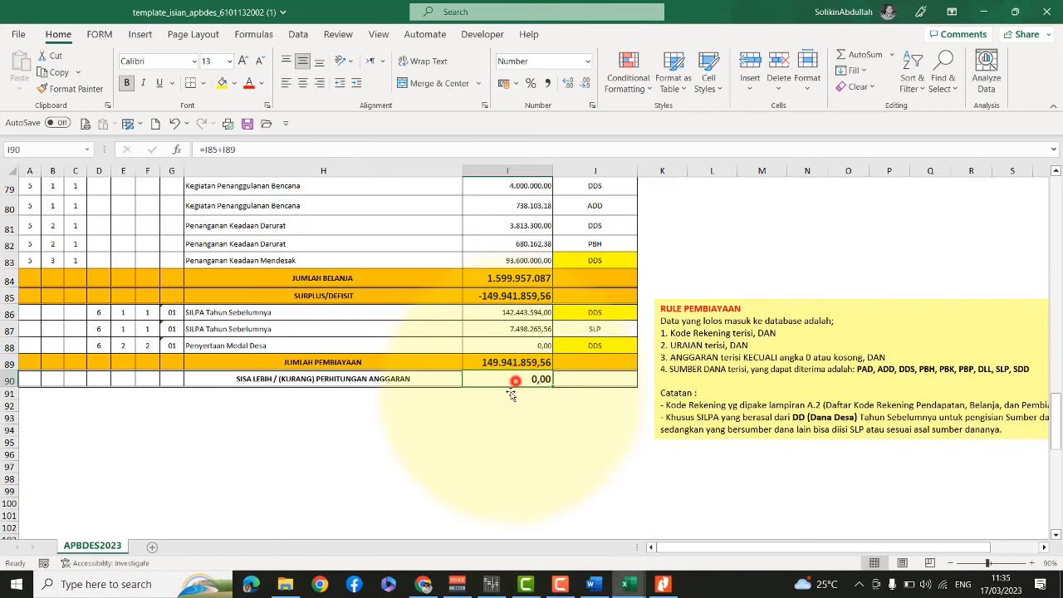
# Review the filled APBDES2023 sheet from the totals up to the header and close the template workbook, saving its changes
pyautogui.scroll(2, 468, 499)
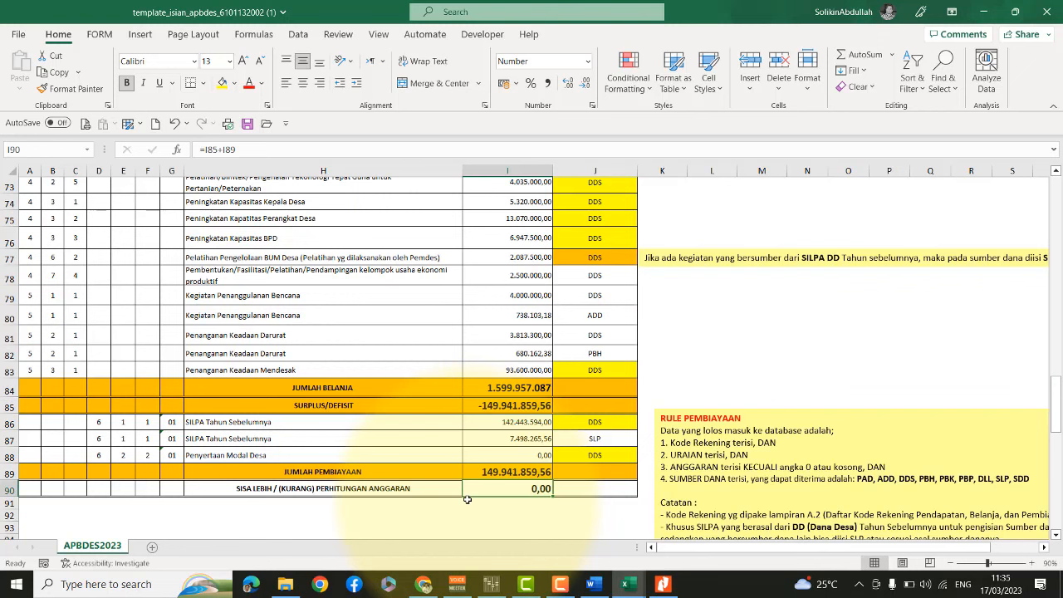
pyautogui.scroll(11, 456, 493)
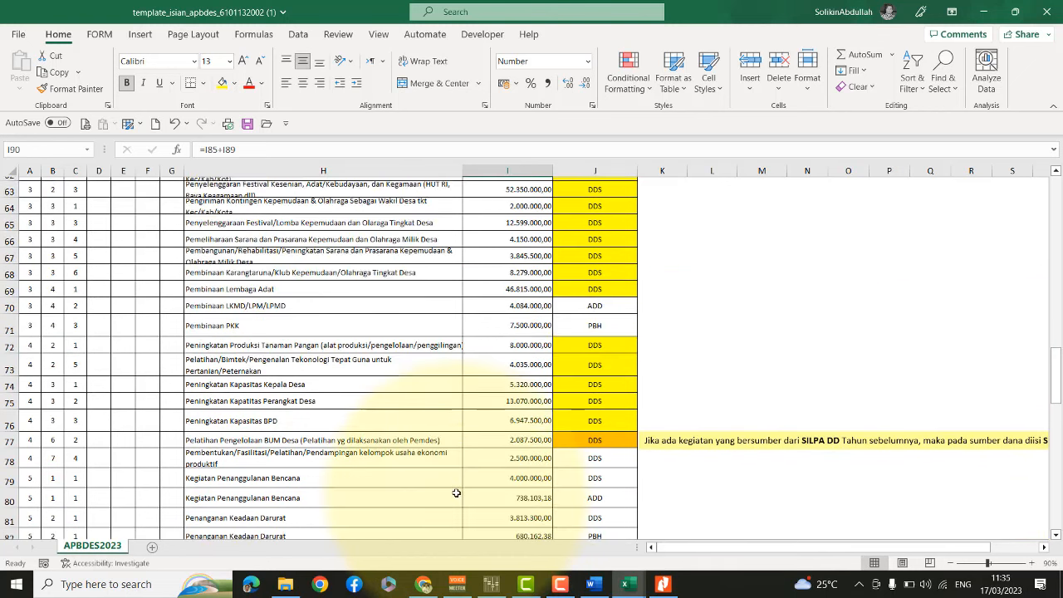
pyautogui.scroll(13, 456, 489)
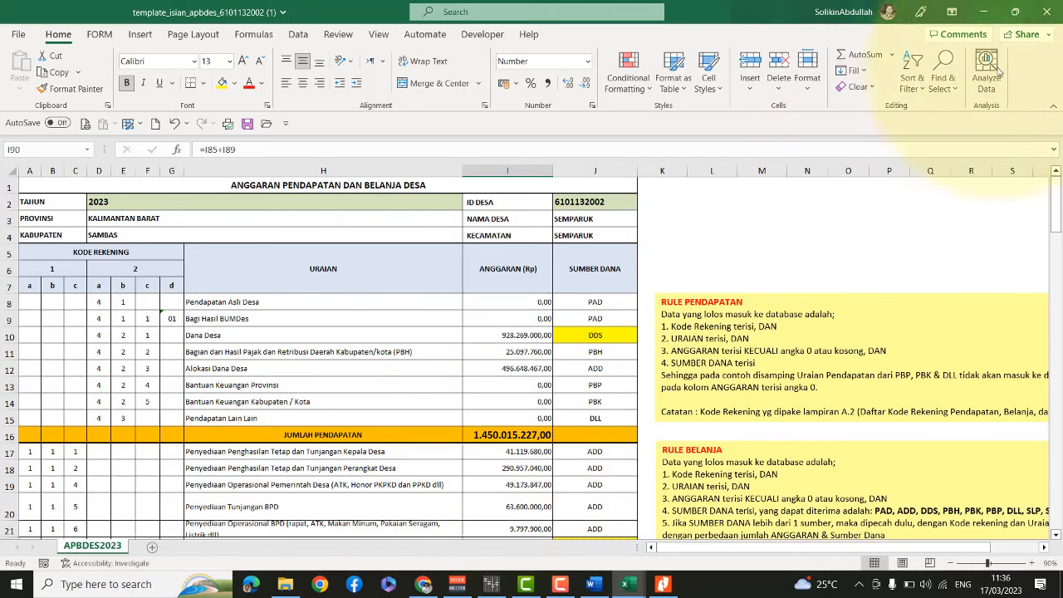
pyautogui.click(1058, 12)
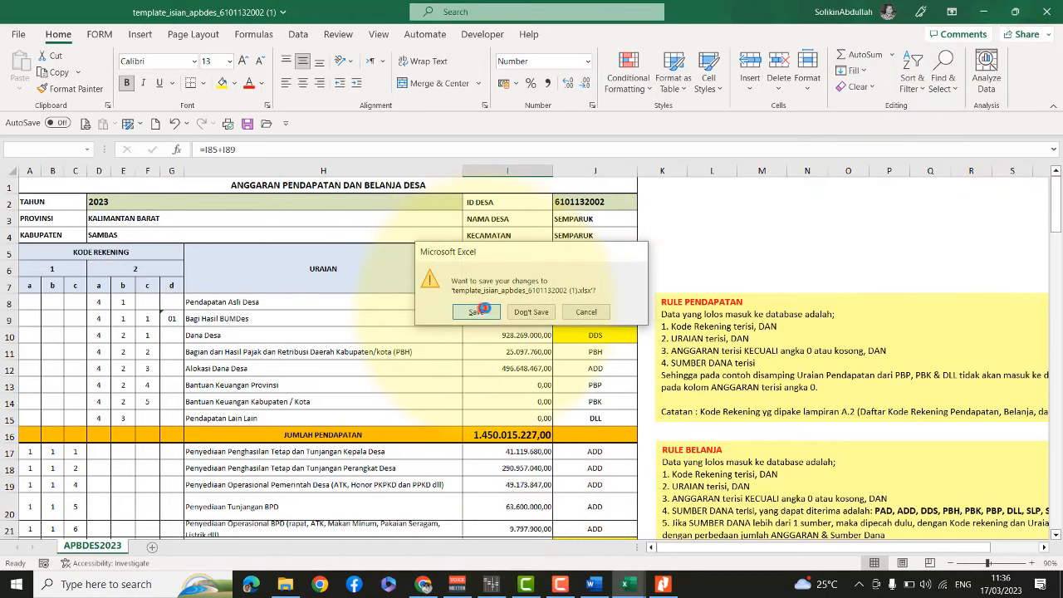
pyautogui.click(477, 311)
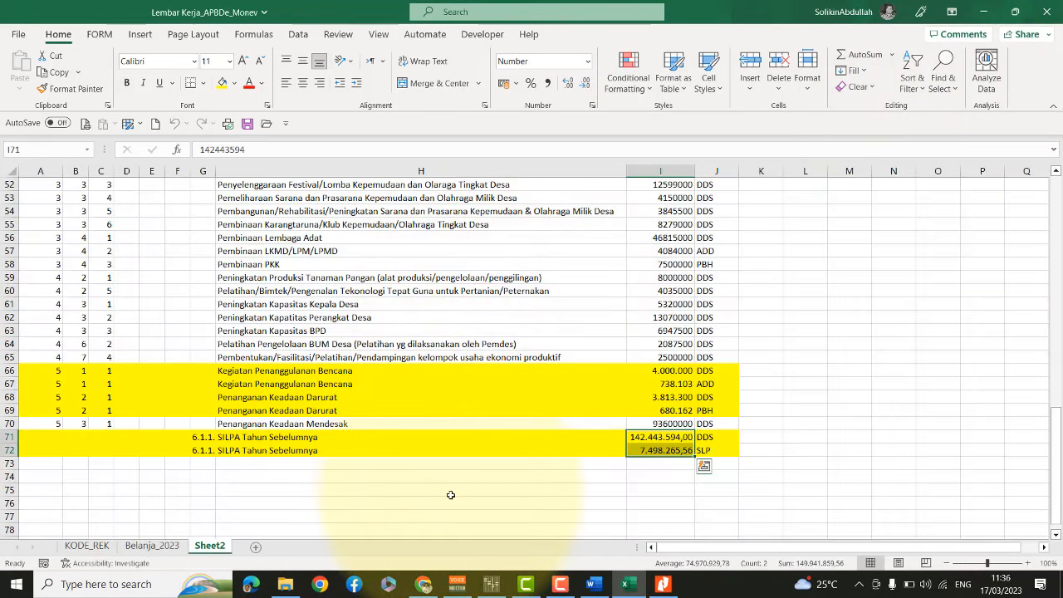
pyautogui.click(418, 580)
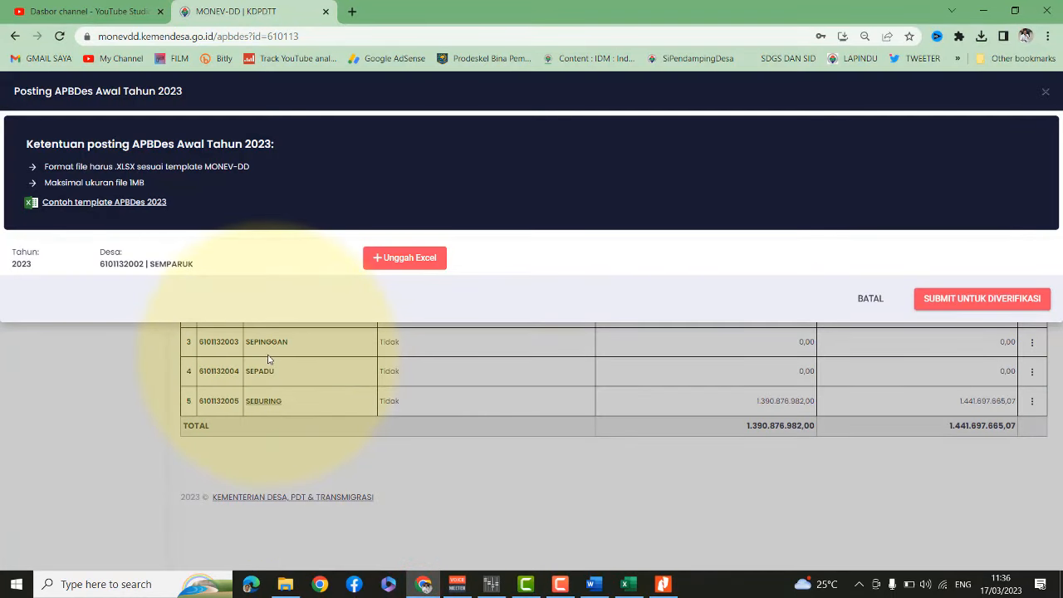
pyautogui.click(413, 260)
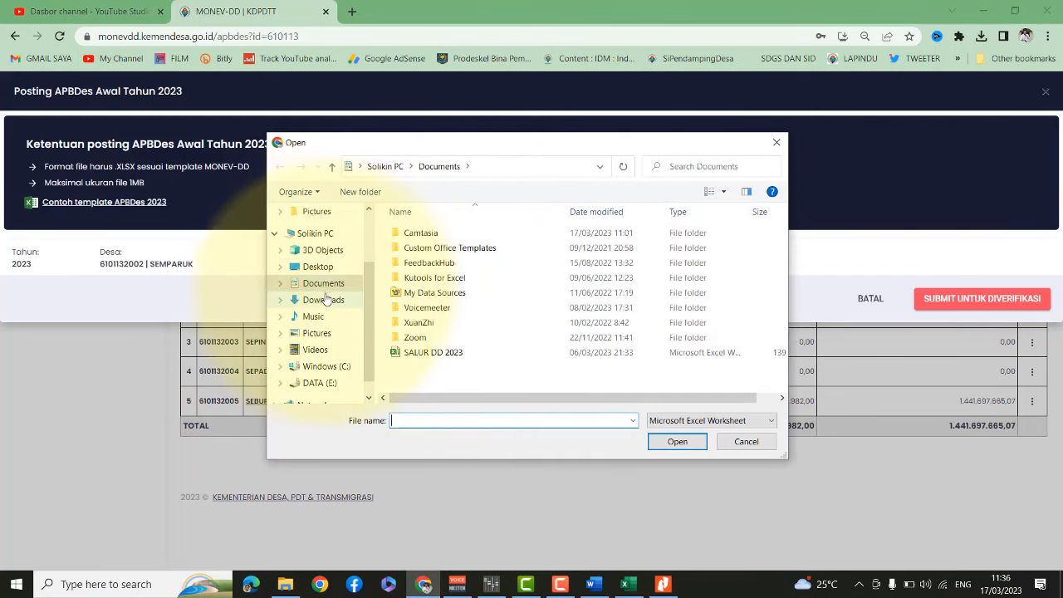
pyautogui.click(324, 299)
pyautogui.click(436, 250)
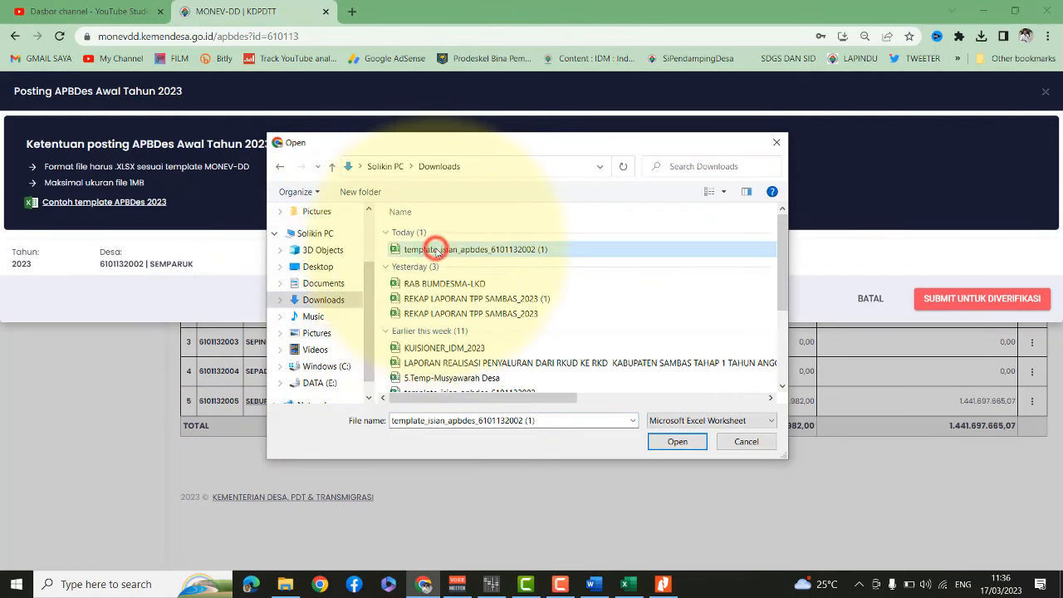
pyautogui.click(678, 442)
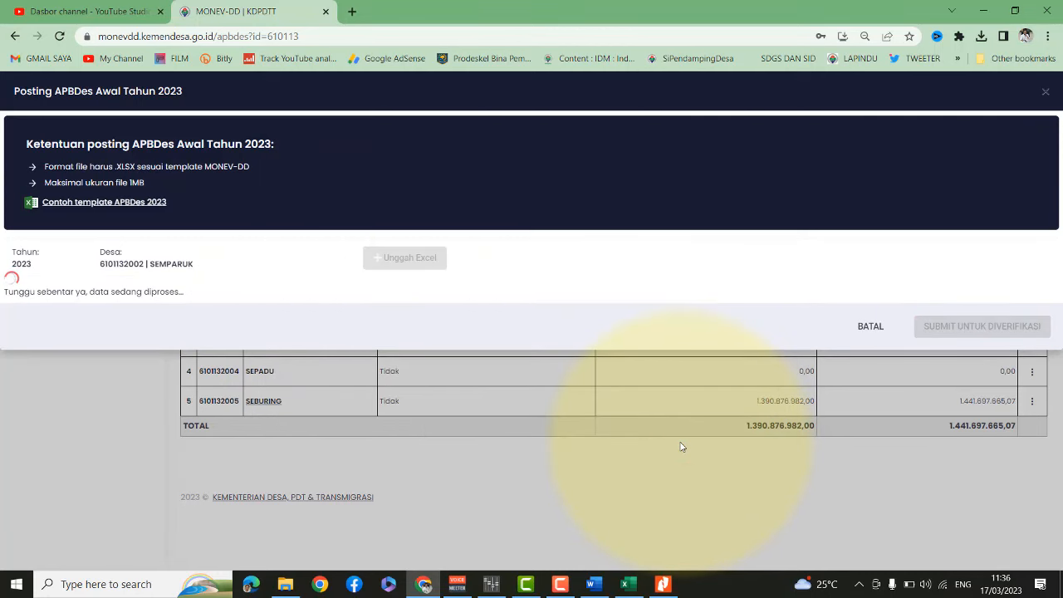
# Review the uploaded budget data down to the financing totals and check the PKTD/Sarpras Non PKTD options for item 1.1.1
pyautogui.scroll(-1, 776, 366)
pyautogui.scroll(-15, 776, 367)
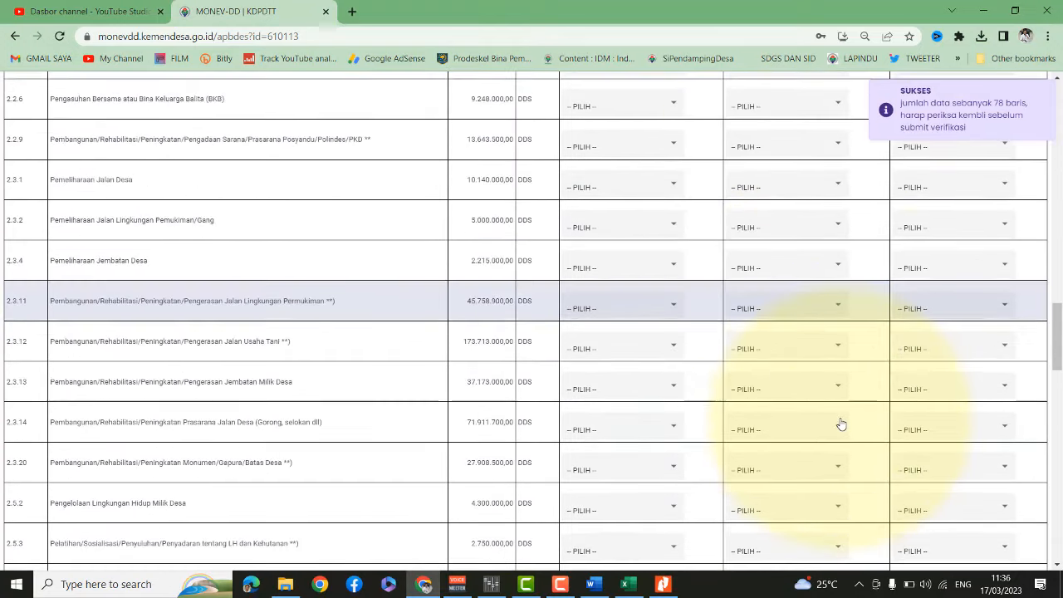
pyautogui.scroll(-20, 842, 424)
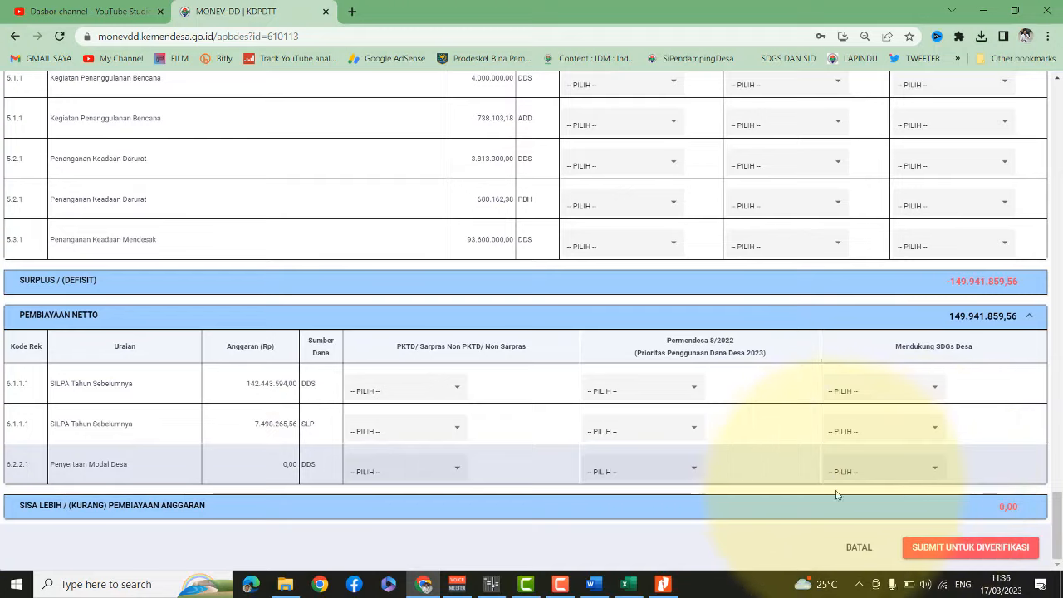
pyautogui.moveTo(1060, 510); pyautogui.dragTo(1057, 150)
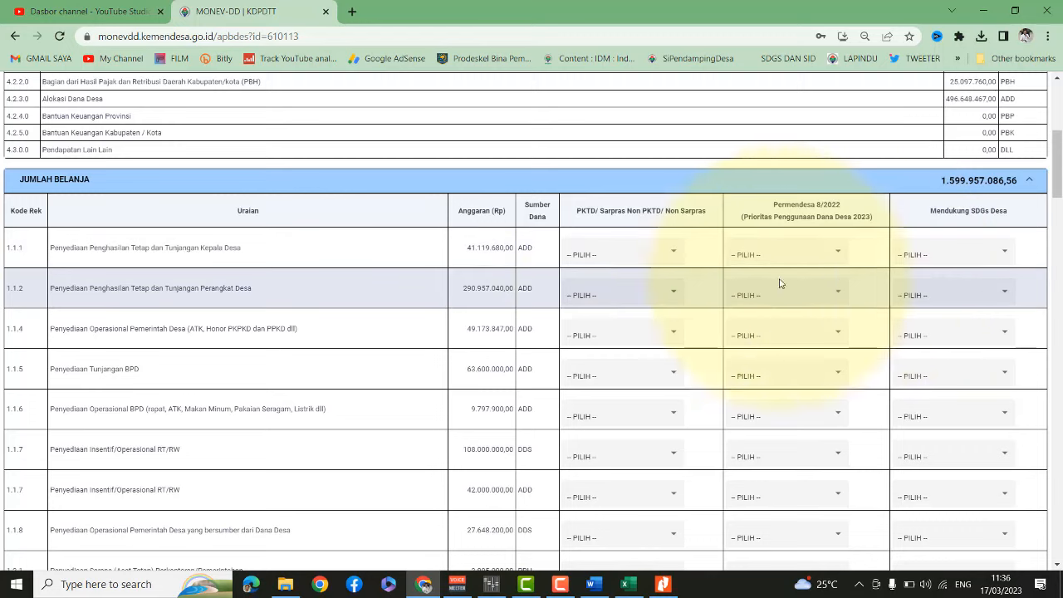
pyautogui.click(672, 254)
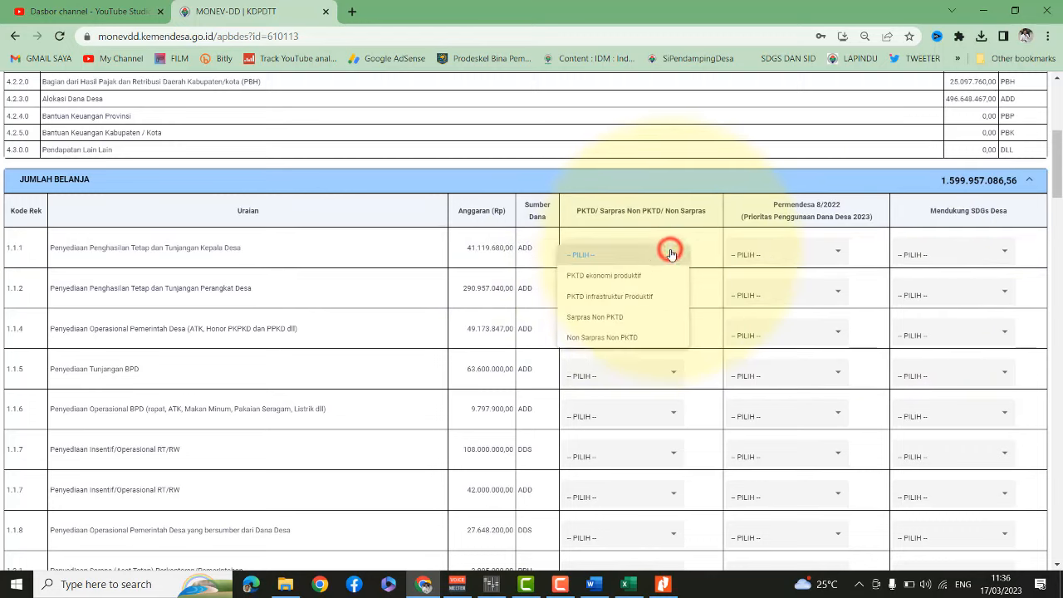
pyautogui.click(865, 253)
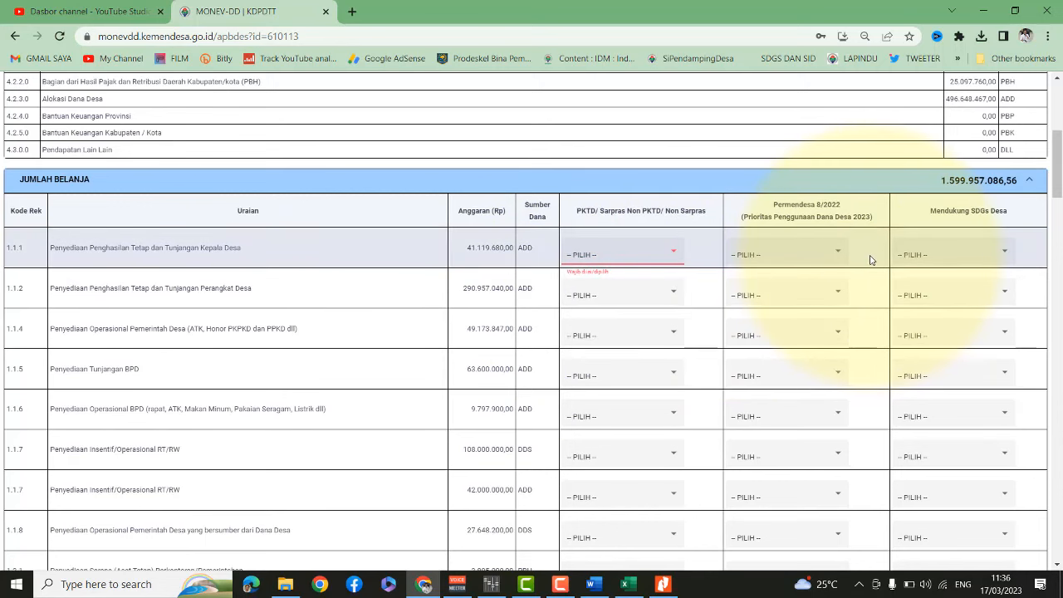
# Switch to the Lembar Kerja_APBDe_Monev workbook and copy the expenditure and SILPA rows A4:J72 of Sheet2
pyautogui.click(623, 588)
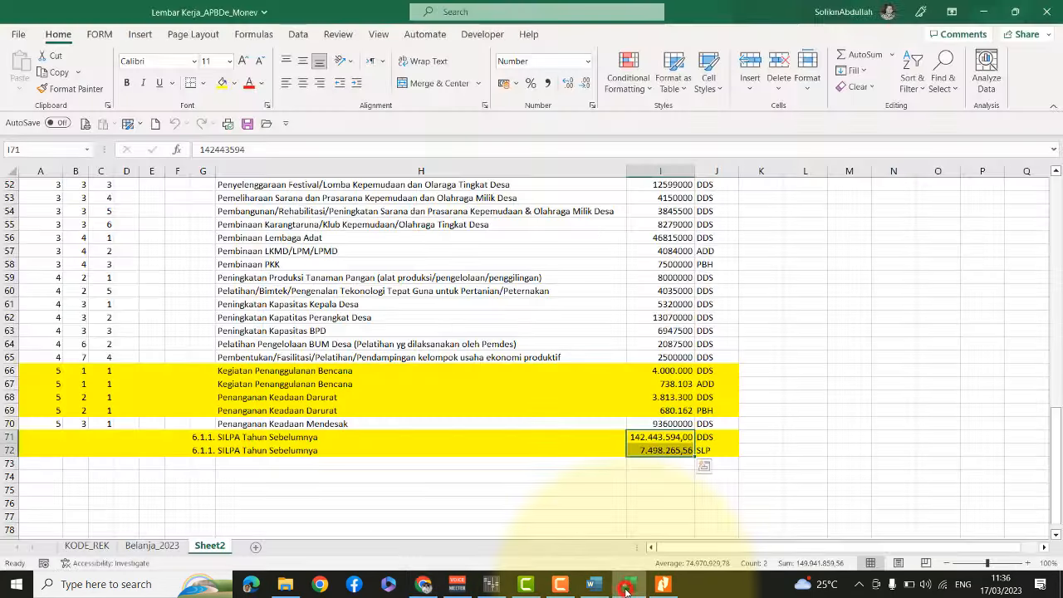
pyautogui.scroll(17, 240, 468)
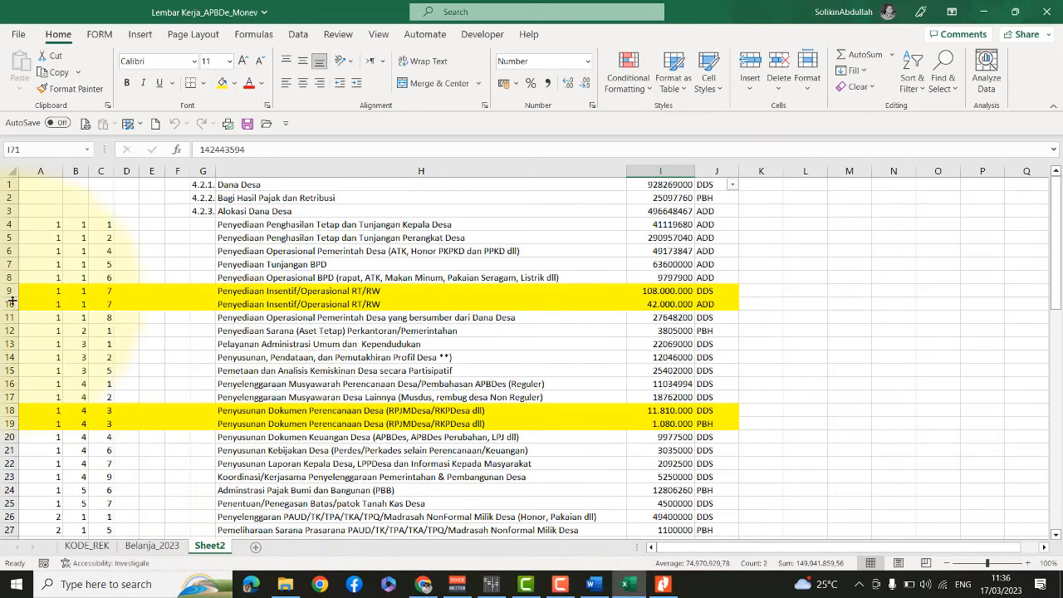
pyautogui.moveTo(40, 229); pyautogui.dragTo(696, 397)
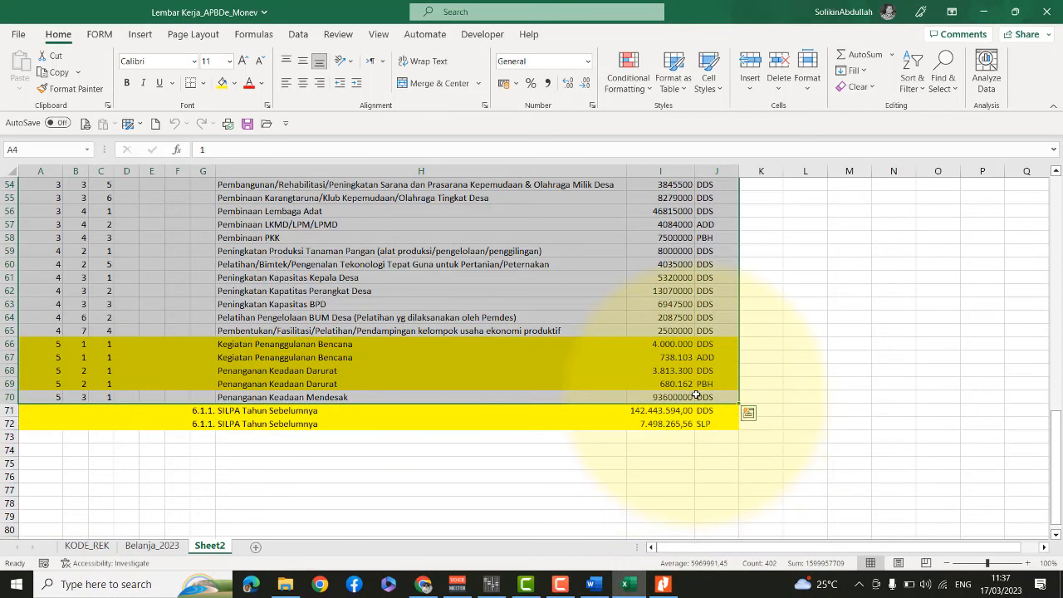
pyautogui.hotkey('ctrl', 'c')
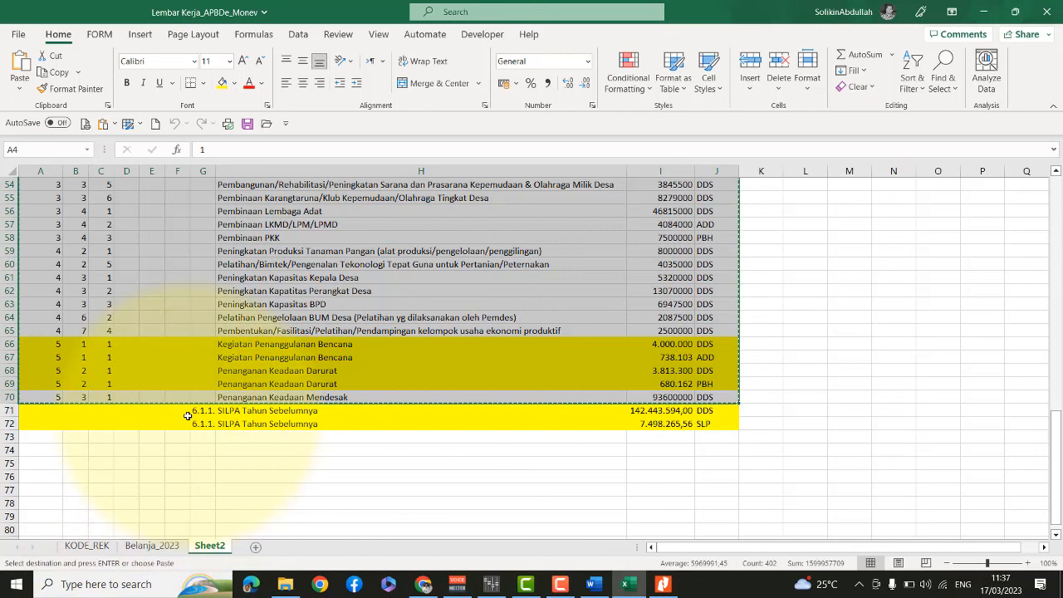
pyautogui.hotkey('shift', 'Down')
pyautogui.hotkey('shift', 'Down')
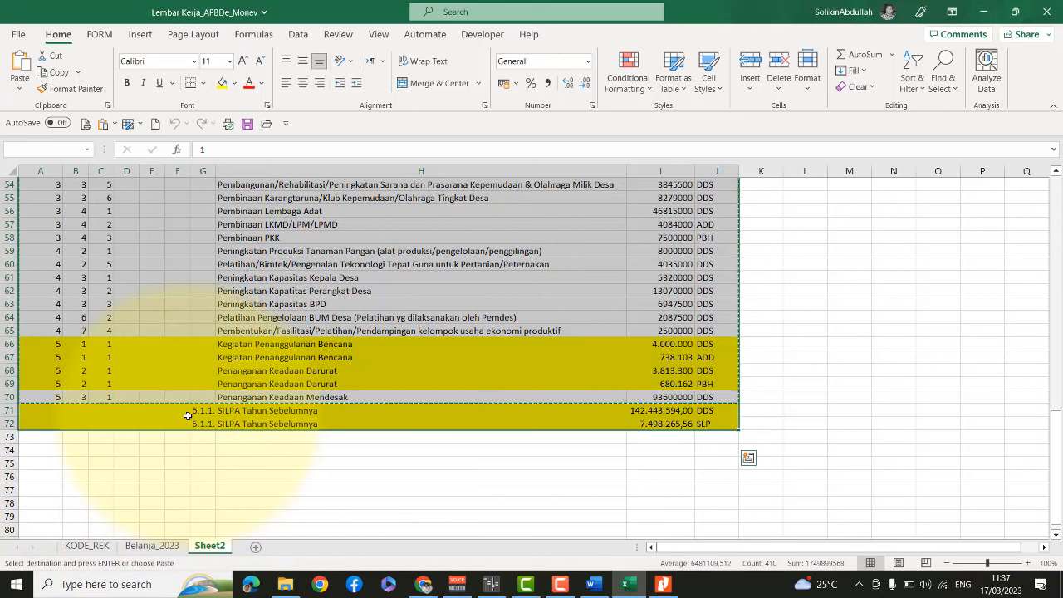
pyautogui.hotkey('shift', 'Up')
pyautogui.hotkey('shift', 'Up')
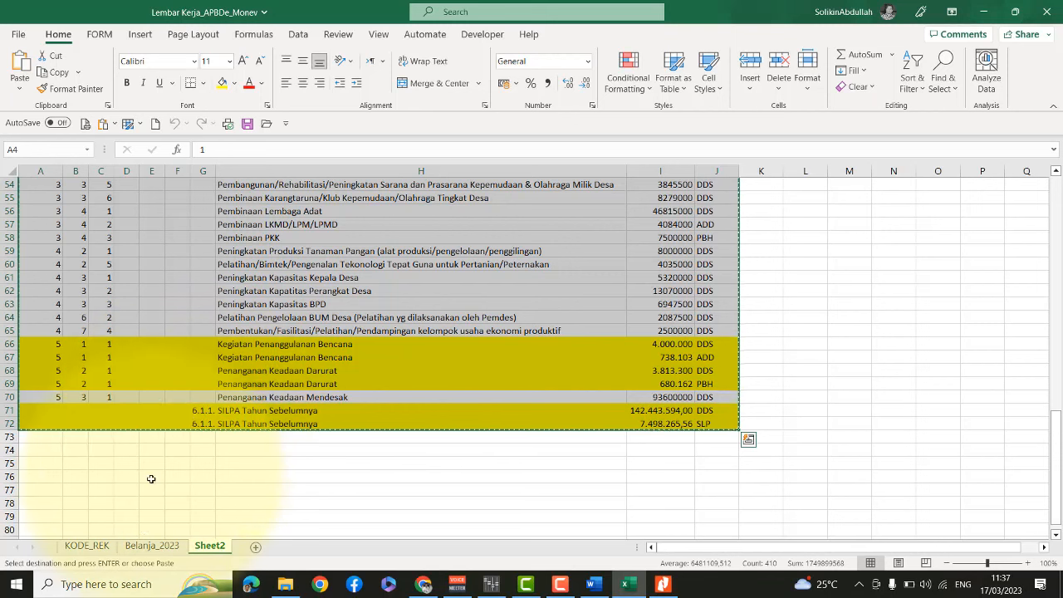
# Paste the copied rows as values into the Belanja_2023 sheet, starting at cell B6
pyautogui.click(93, 545)
pyautogui.click(146, 545)
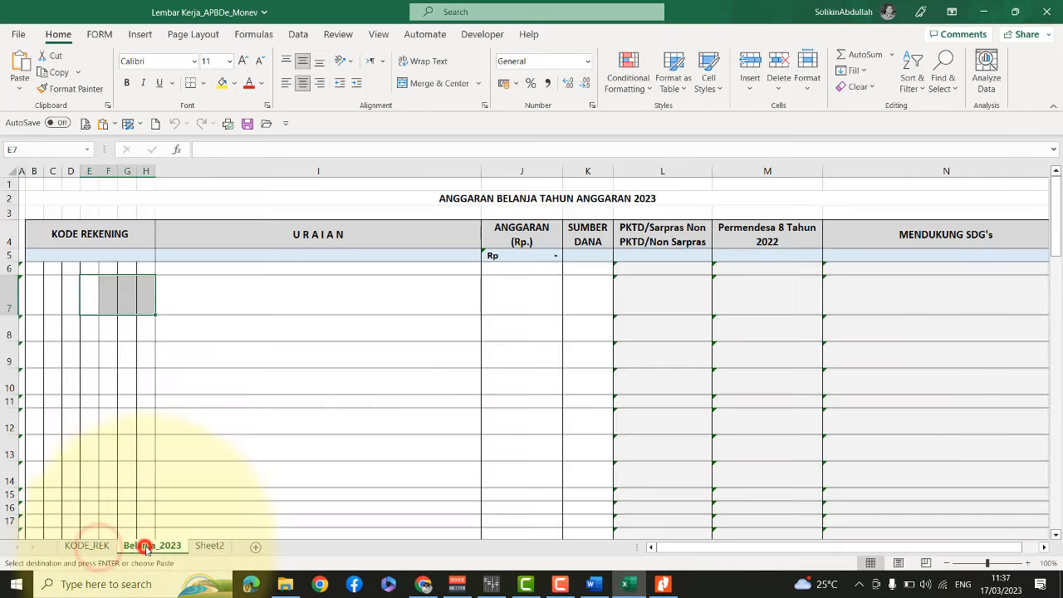
pyautogui.click(208, 546)
pyautogui.click(155, 547)
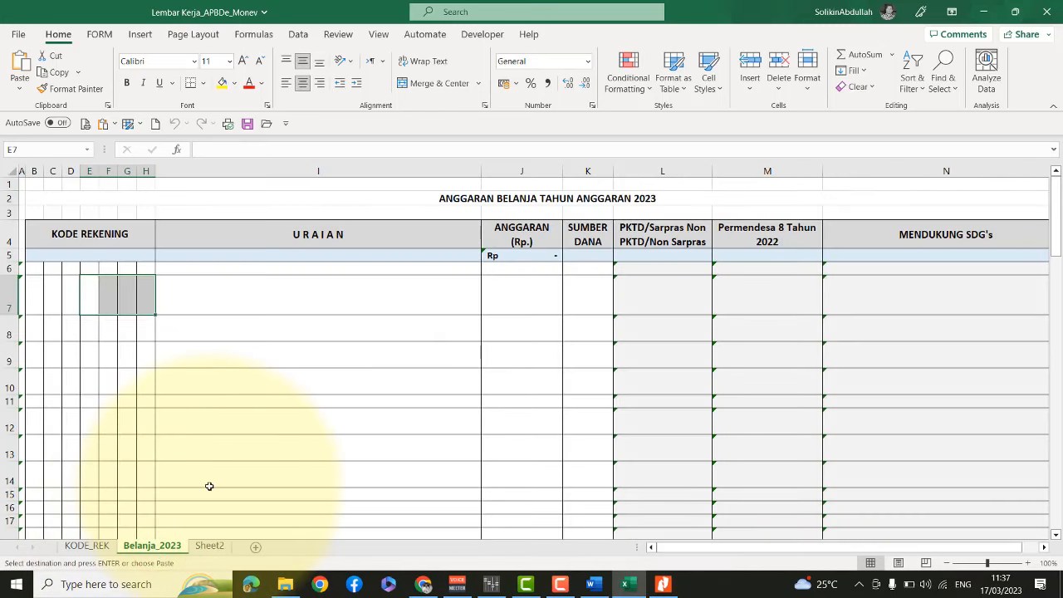
pyautogui.moveTo(935, 546); pyautogui.dragTo(895, 550)
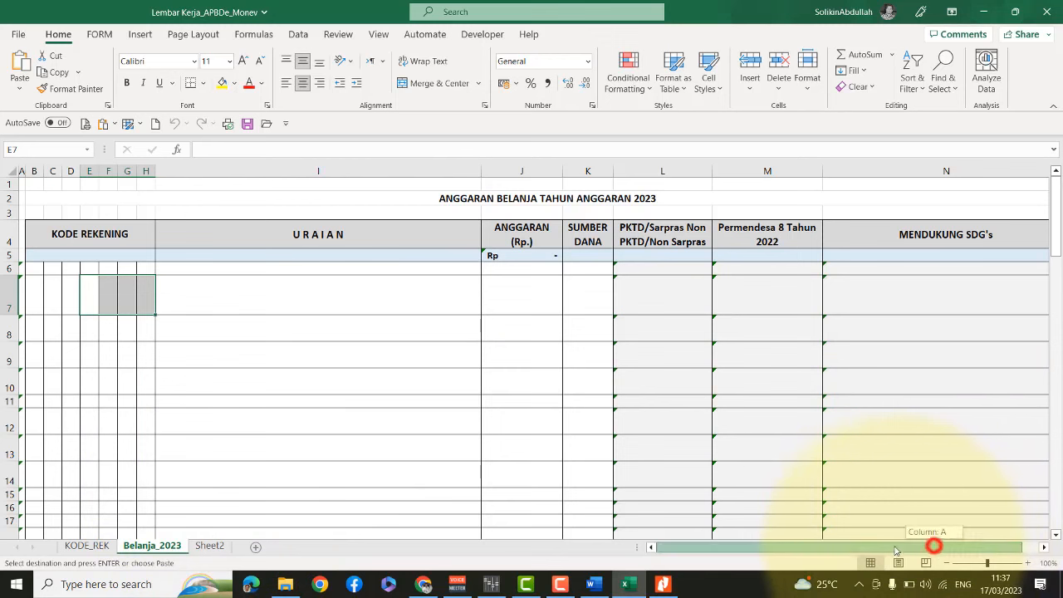
pyautogui.click(31, 270)
pyautogui.click(19, 87)
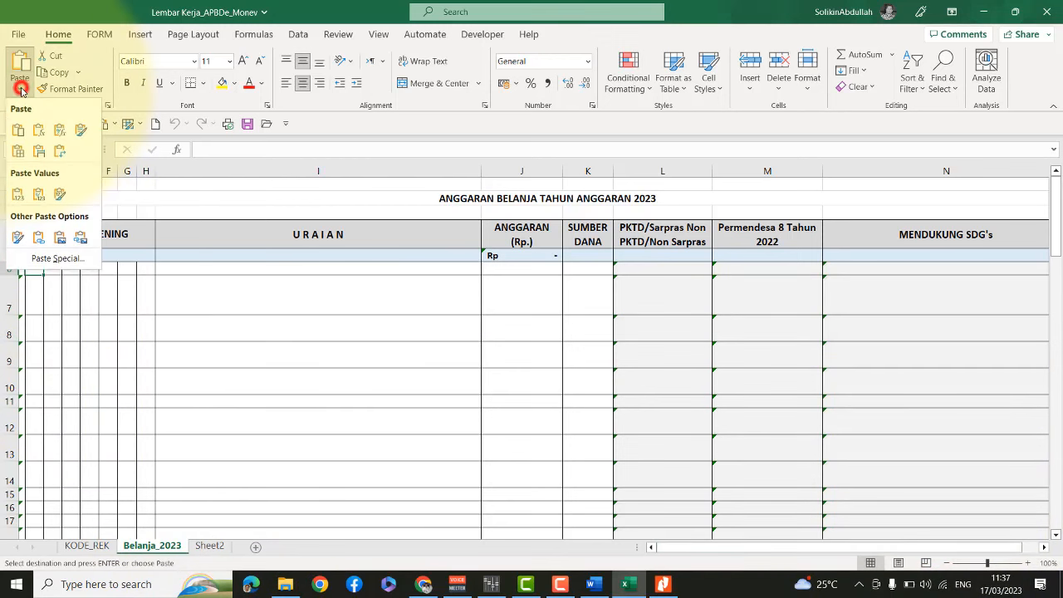
pyautogui.click(18, 193)
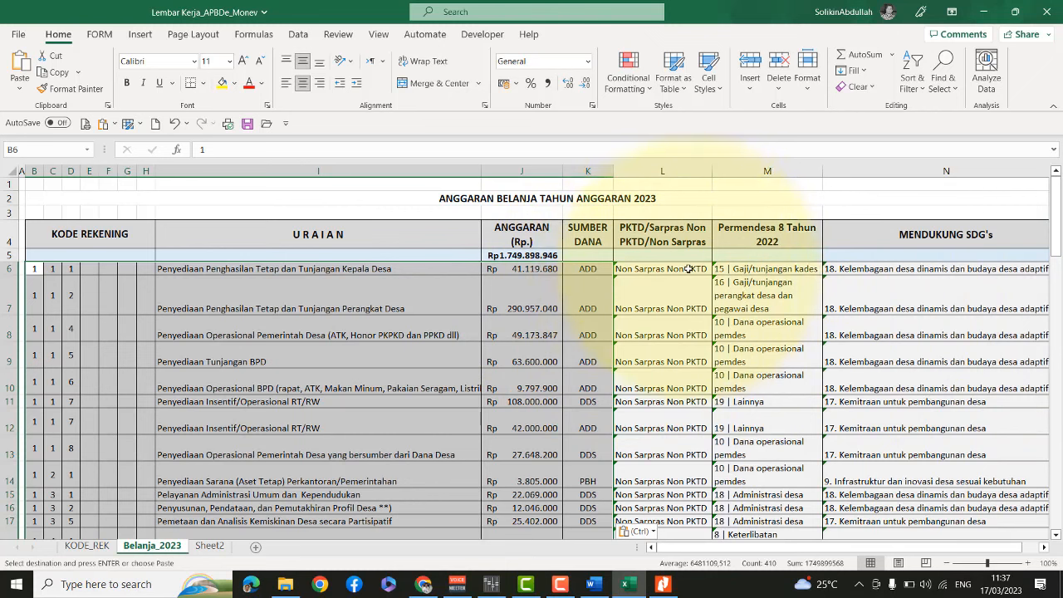
# Examine the PKTD/Sarpras, Permendesa 8 and SDG's classification columns L to N for the pasted expenditure rows on Belanja_2023
pyautogui.click(764, 269)
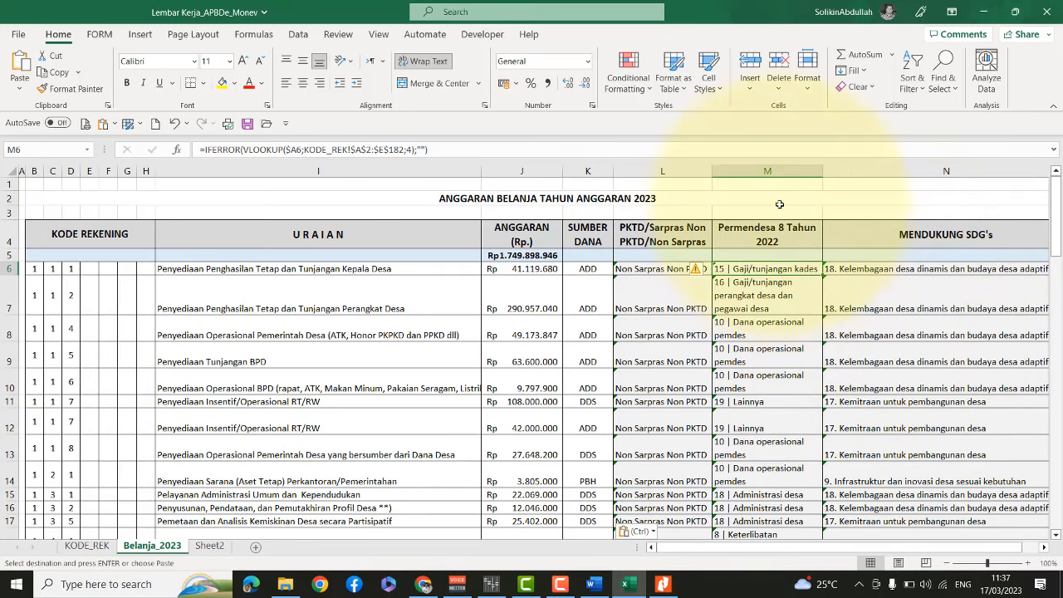
pyautogui.moveTo(776, 171); pyautogui.dragTo(894, 170)
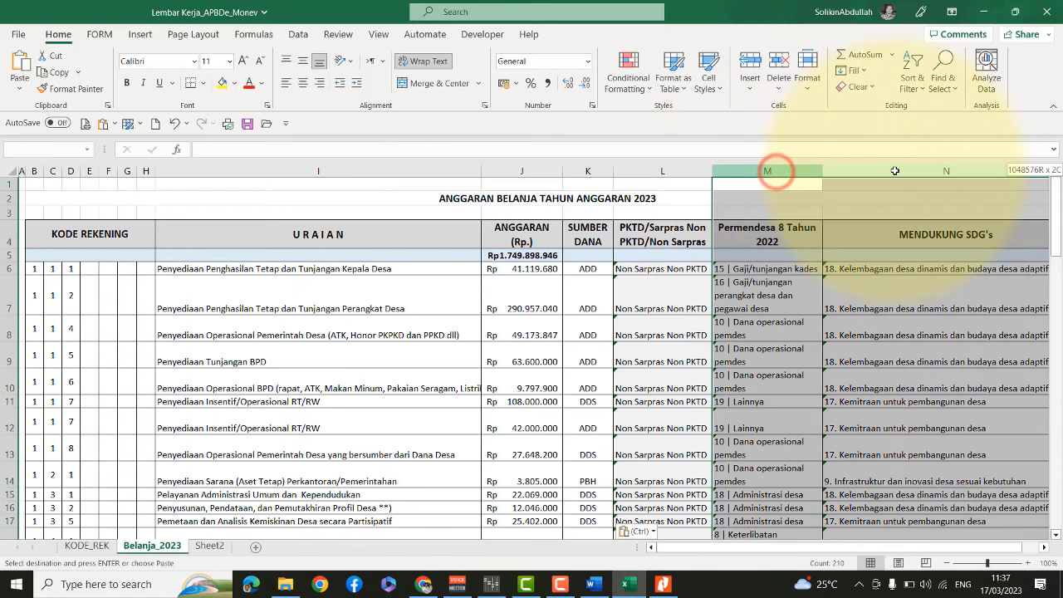
pyautogui.click(874, 347)
pyautogui.click(758, 349)
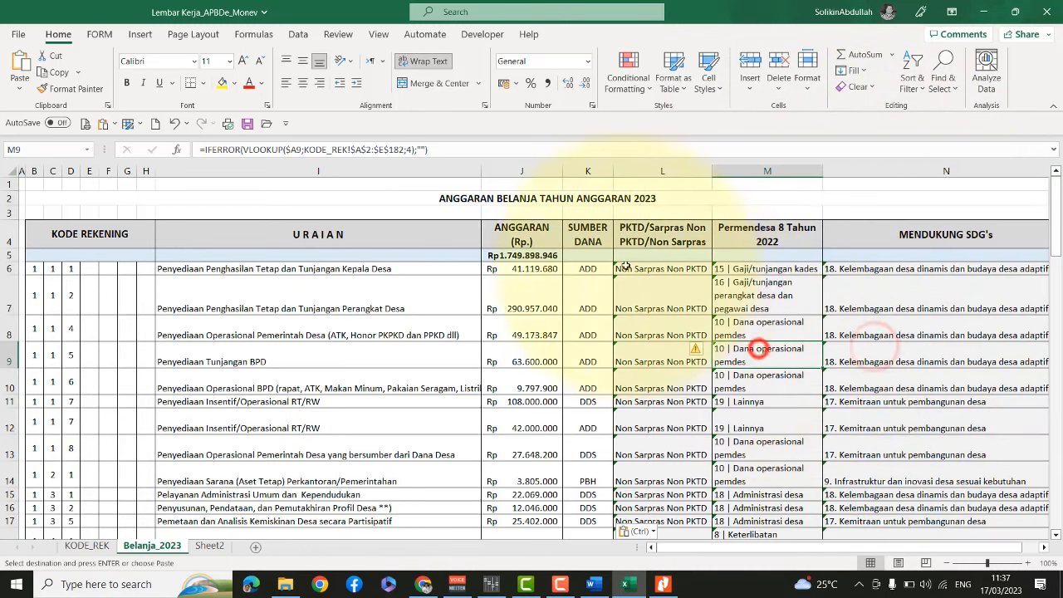
pyautogui.click(651, 284)
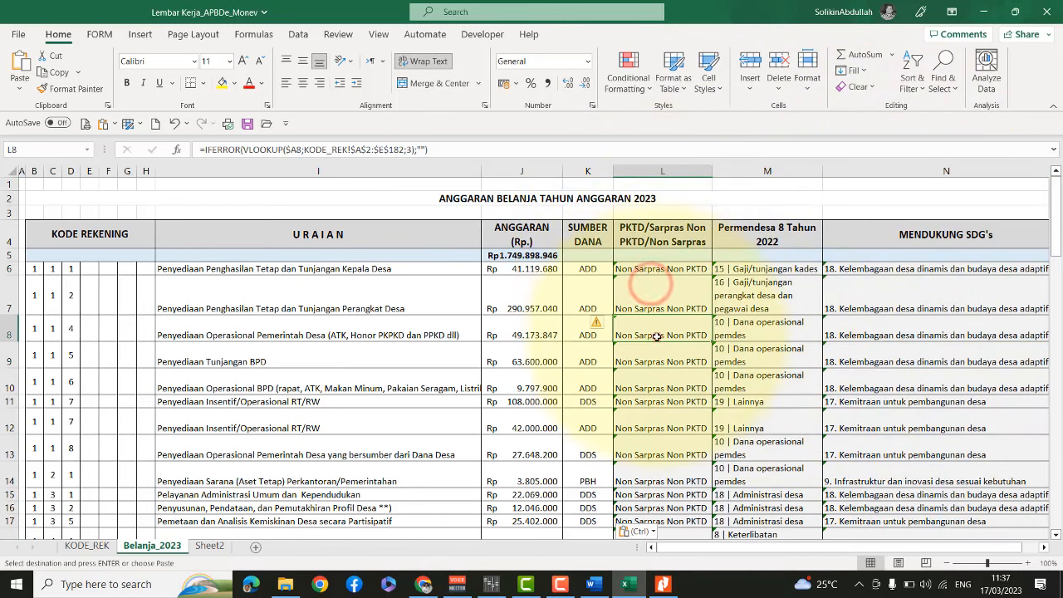
pyautogui.click(656, 384)
pyautogui.scroll(-2, 660, 418)
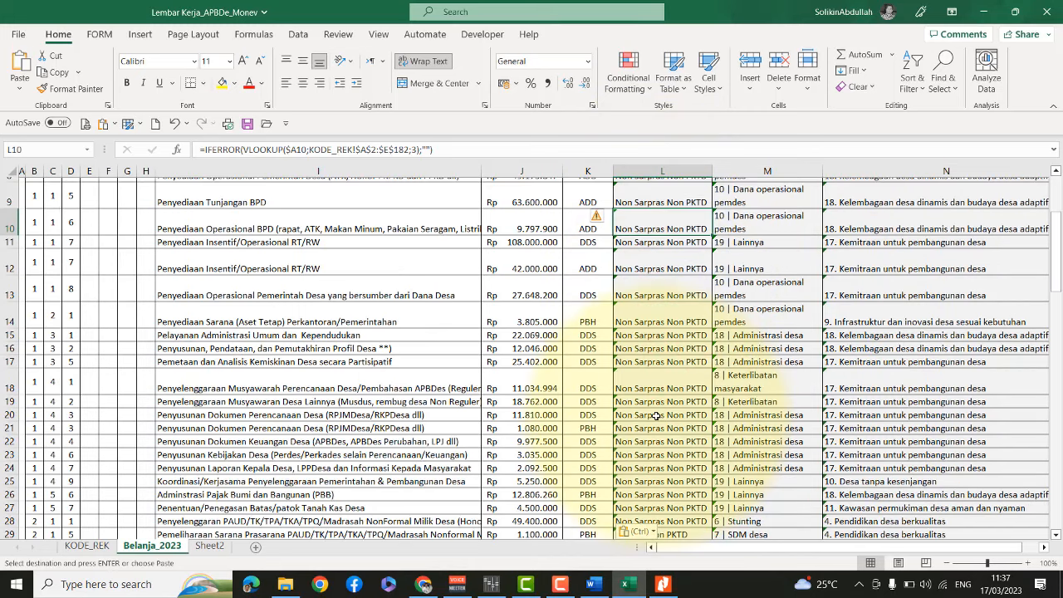
pyautogui.scroll(-1, 657, 414)
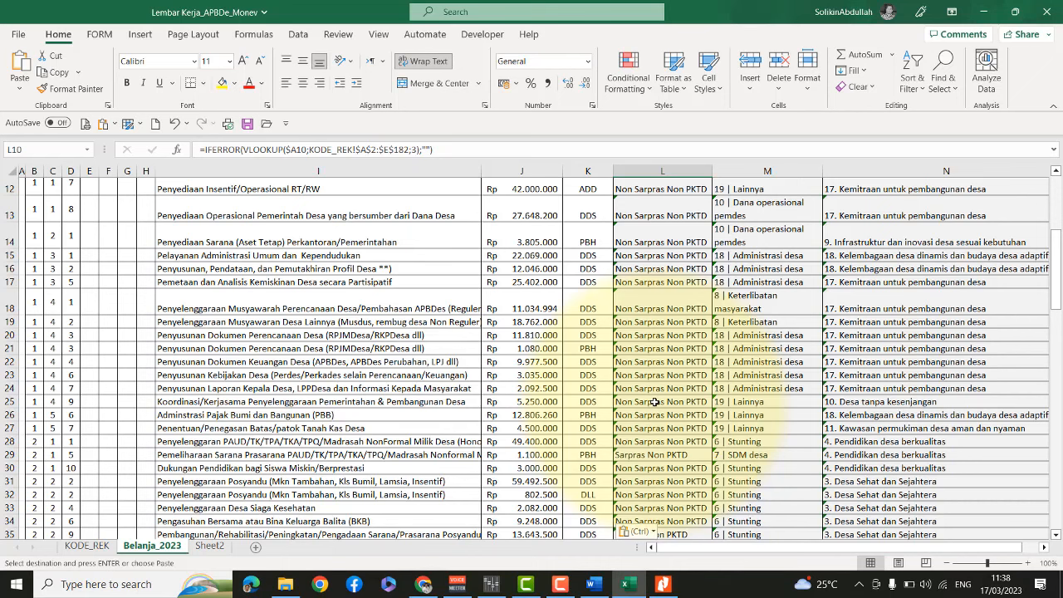
pyautogui.scroll(-2, 654, 402)
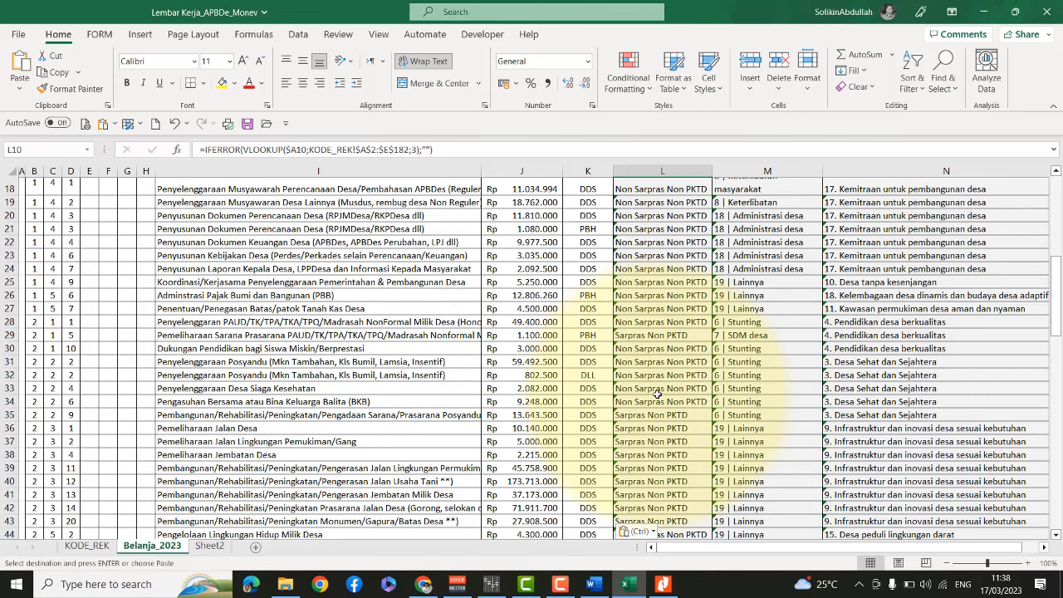
pyautogui.scroll(-12, 657, 394)
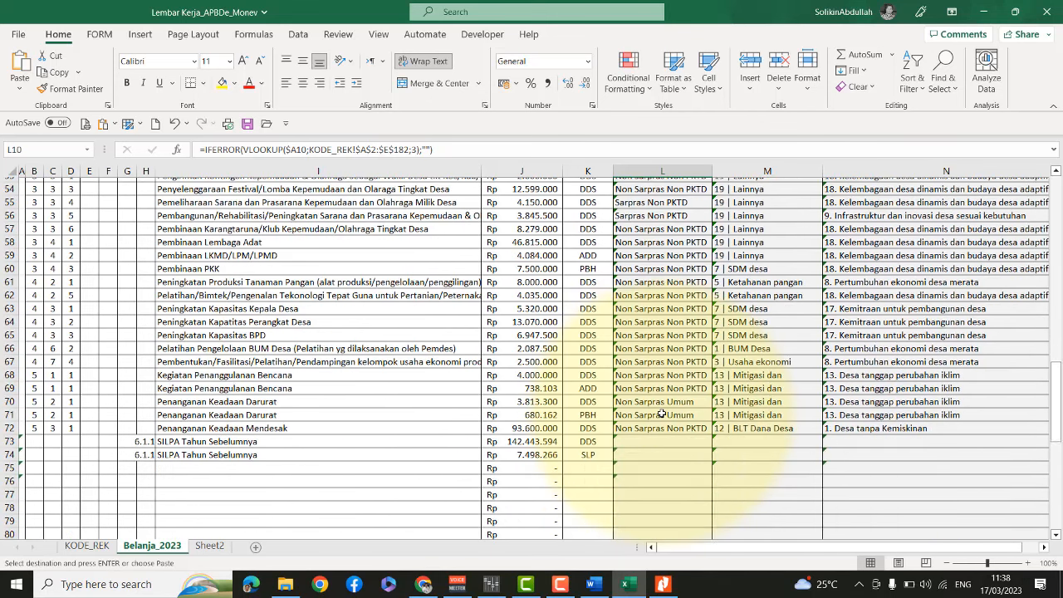
pyautogui.click(662, 387)
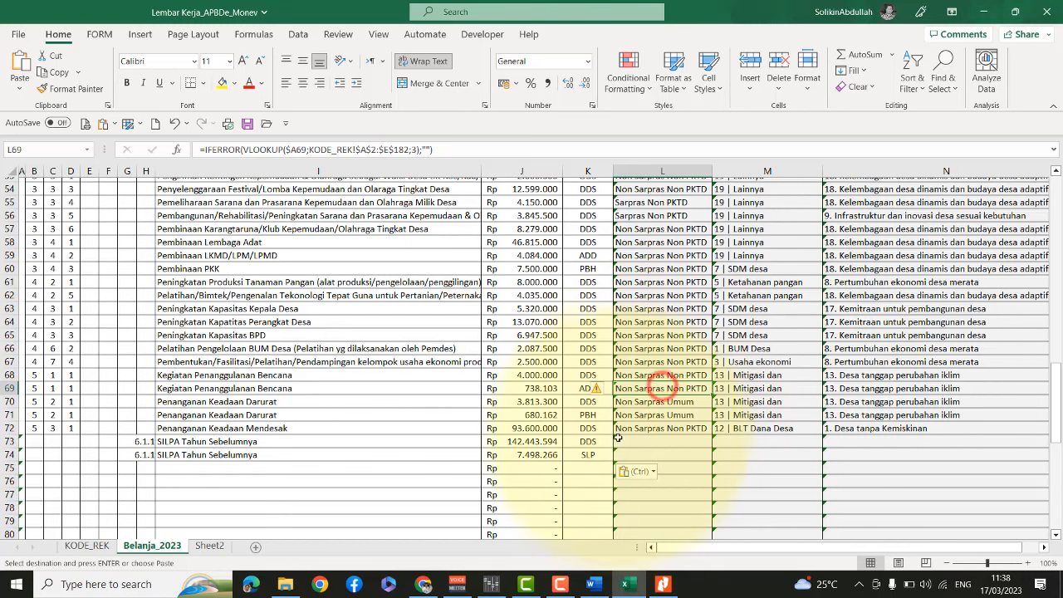
# Enter the account code 6, 1, 1 in B73:D73 for the first SILPA Tahun Sebelumnya row
pyautogui.scroll(-1, 622, 446)
pyautogui.hotkey('ctrl', 'v')
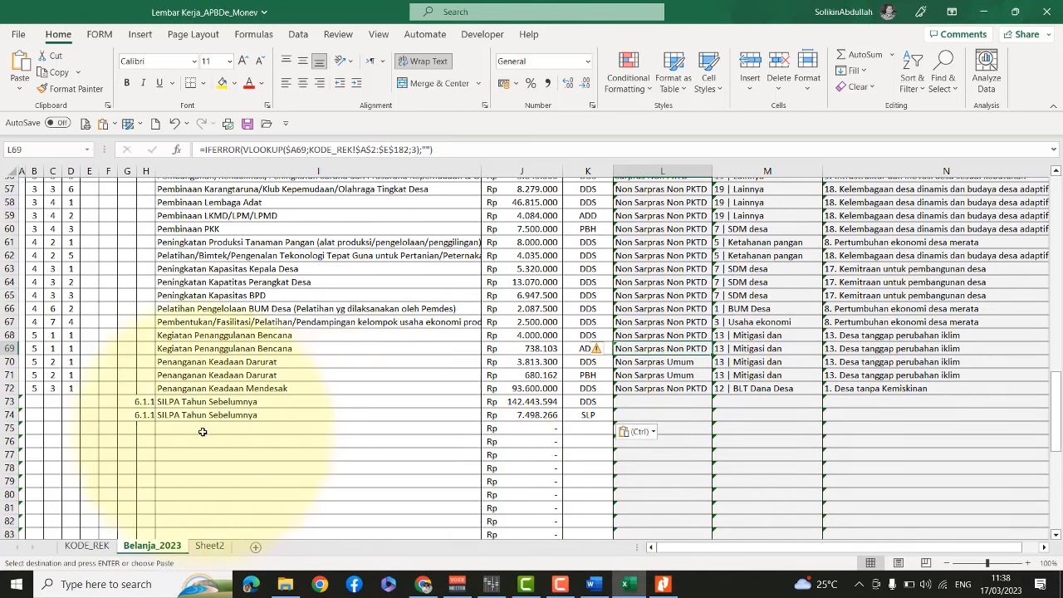
pyautogui.click(143, 403)
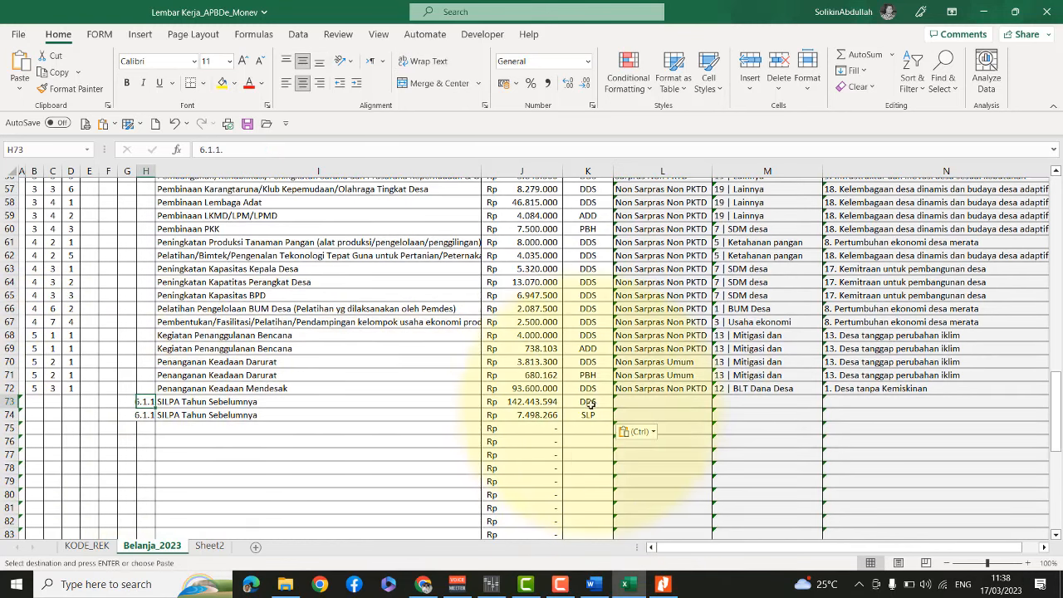
pyautogui.click(32, 401)
pyautogui.write('6')
pyautogui.press('Tab')
pyautogui.write('1')
pyautogui.press('Tab')
pyautogui.write('1')
pyautogui.press('Tab')
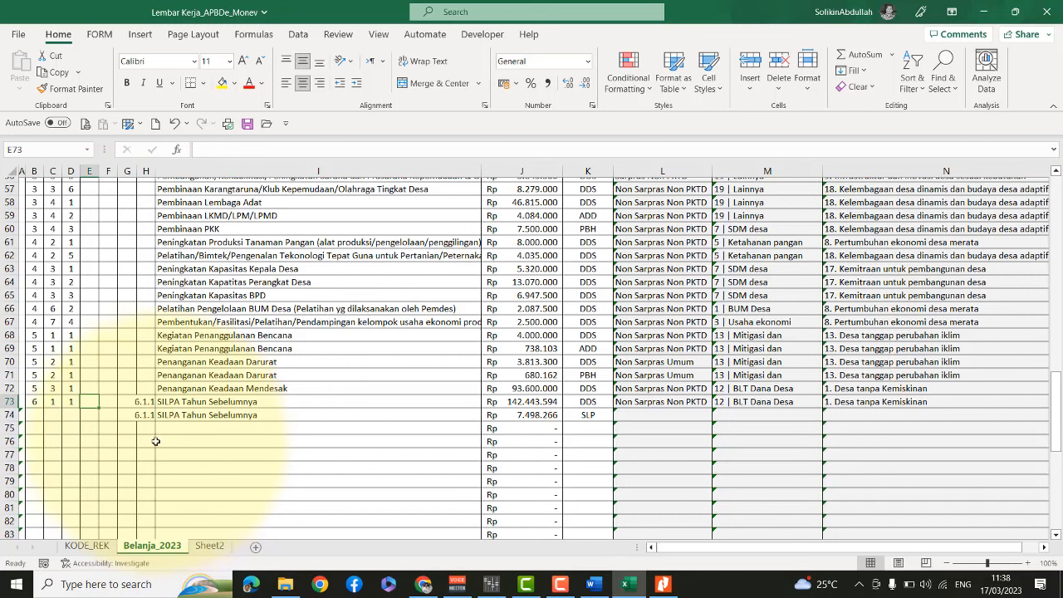
# Enter the account code 6, 1, 1 in B74:D74 for the second SILPA Tahun Sebelumnya row
pyautogui.click(38, 415)
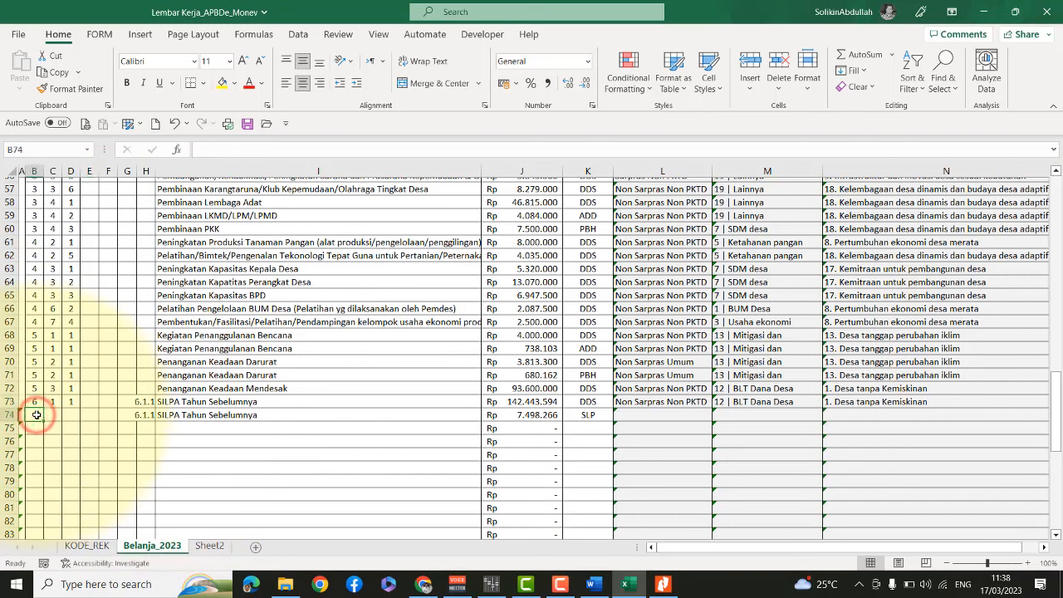
pyautogui.write('6')
pyautogui.press('Tab')
pyautogui.write('1')
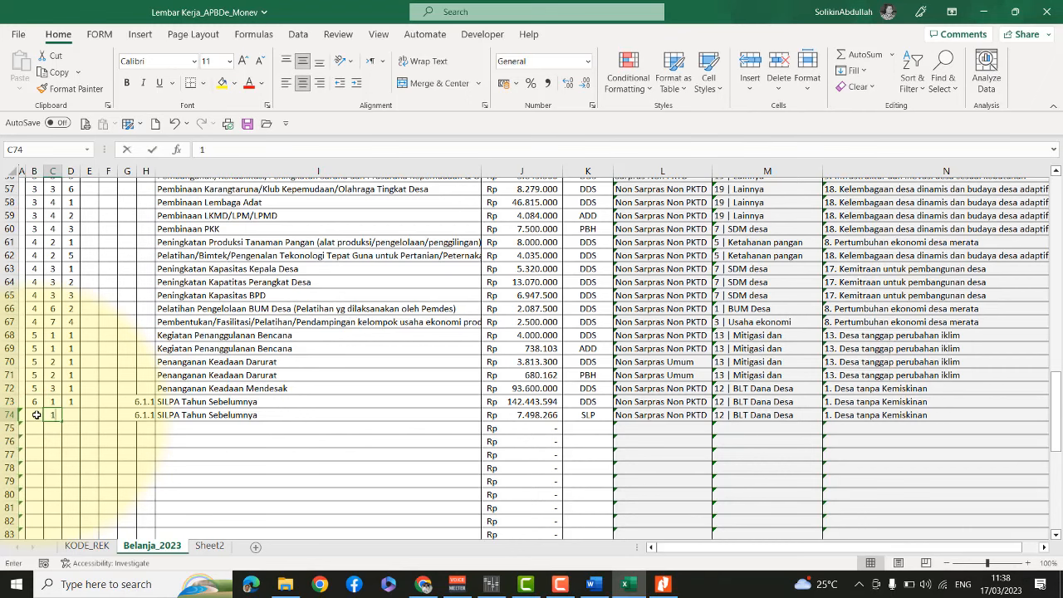
pyautogui.press('Tab')
pyautogui.write('1')
pyautogui.press('Tab')
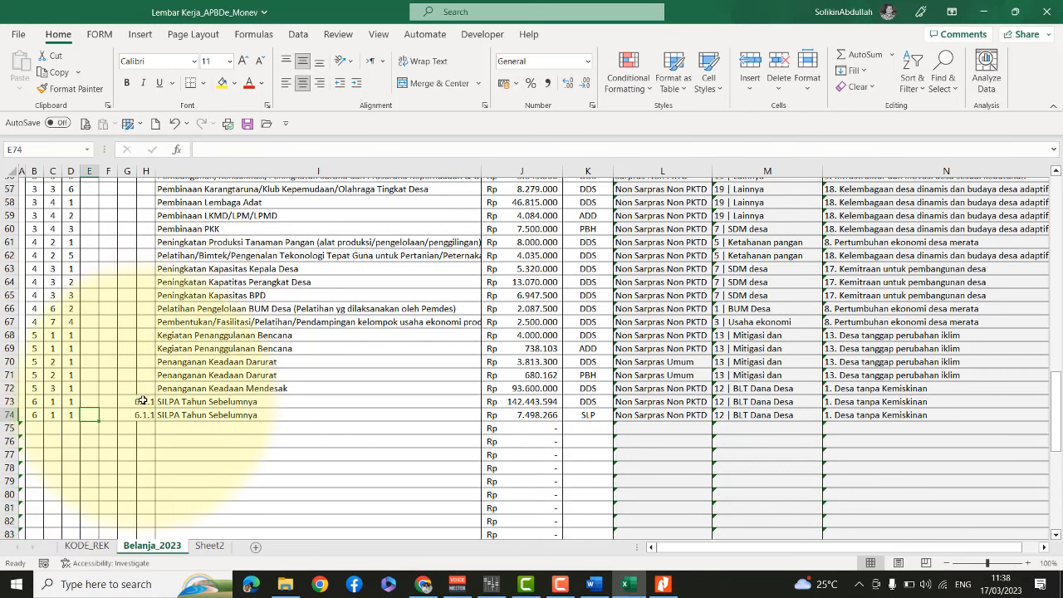
# Clear the leftover 6.1.1 codes from H73:H74 in the two SILPA Tahun Sebelumnya rows
pyautogui.moveTo(143, 401); pyautogui.dragTo(141, 412)
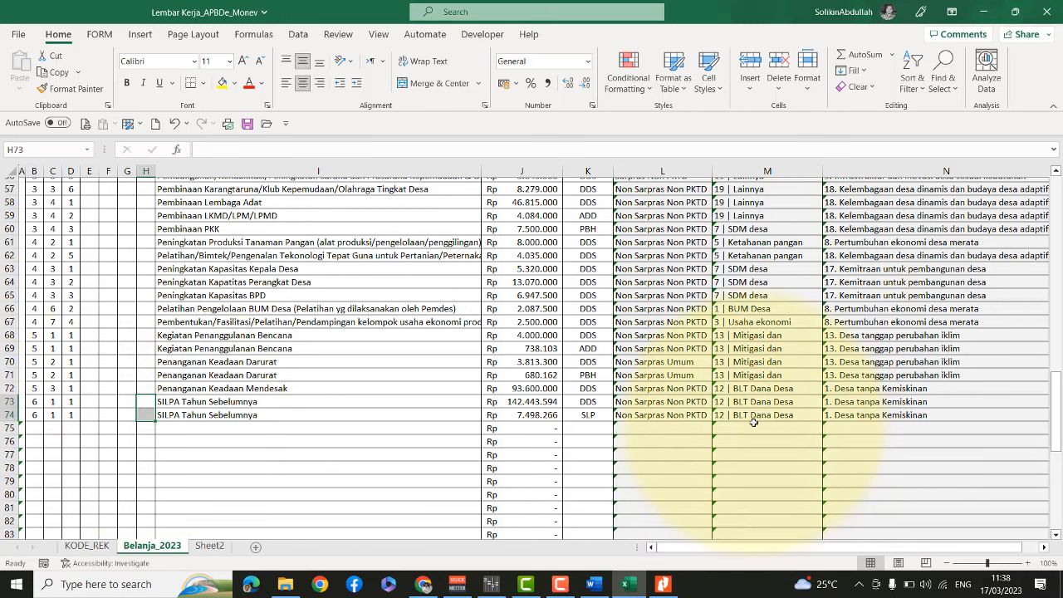
# Compare the classification columns L to N on Belanja_2023 with the corresponding fields under Jumlah Belanja on the MONEV-DD page in Chrome
pyautogui.scroll(9, 738, 430)
pyautogui.scroll(8, 739, 430)
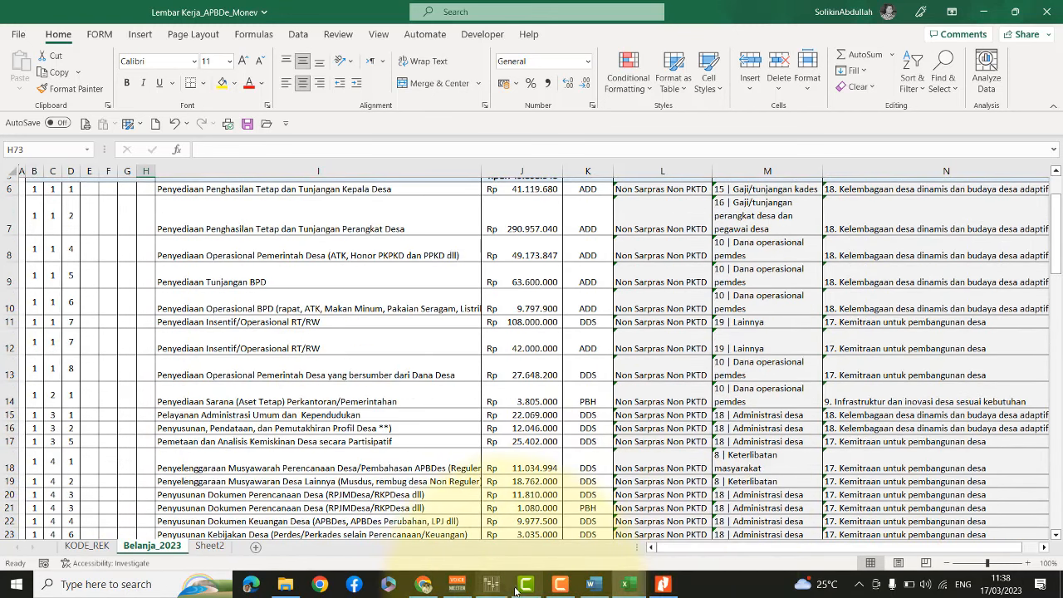
pyautogui.moveTo(523, 589)
pyautogui.click(424, 584)
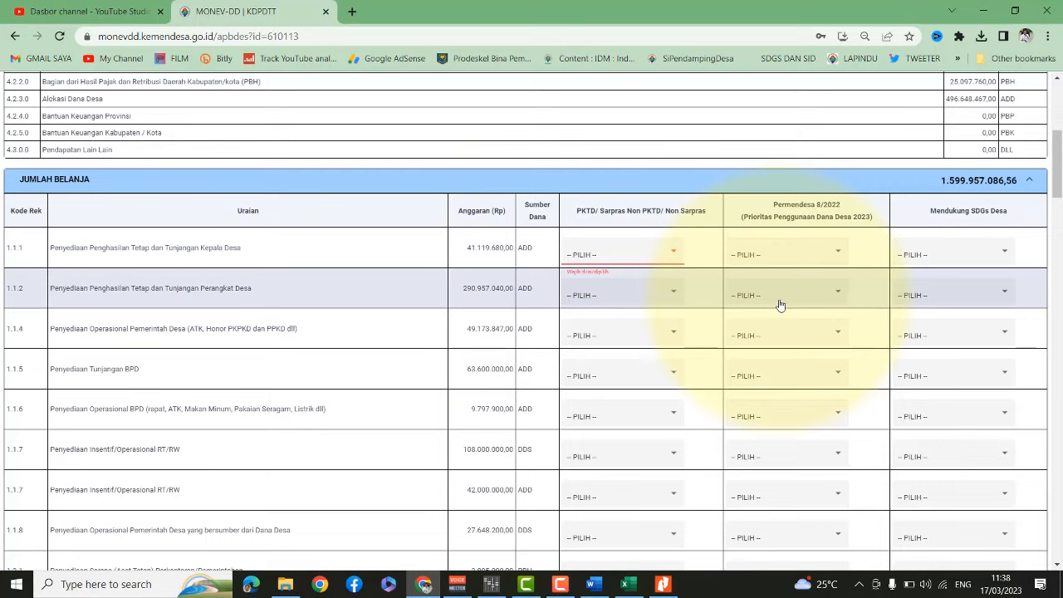
pyautogui.click(627, 584)
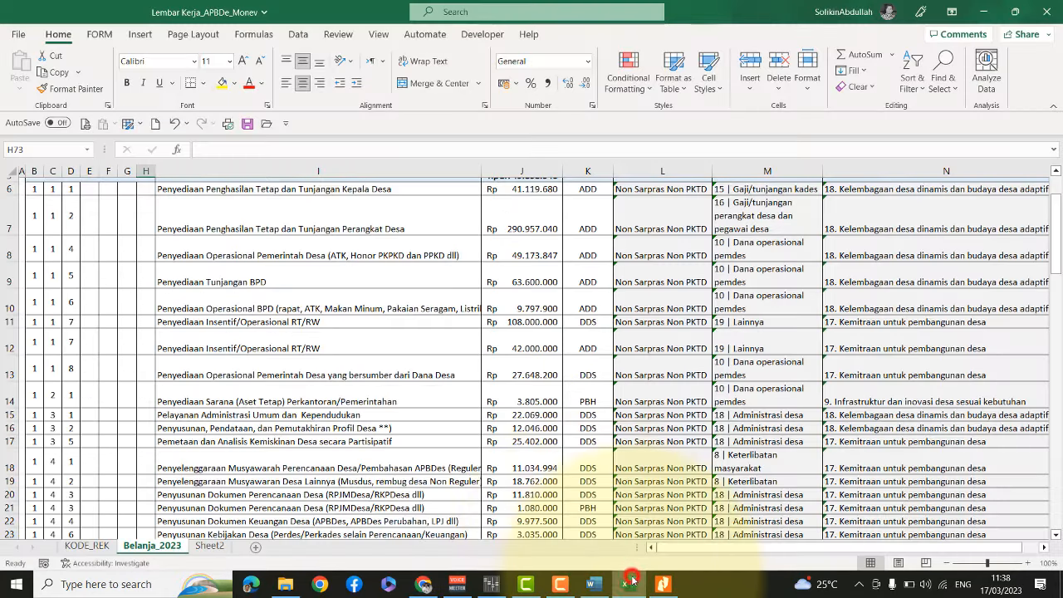
pyautogui.scroll(2, 719, 301)
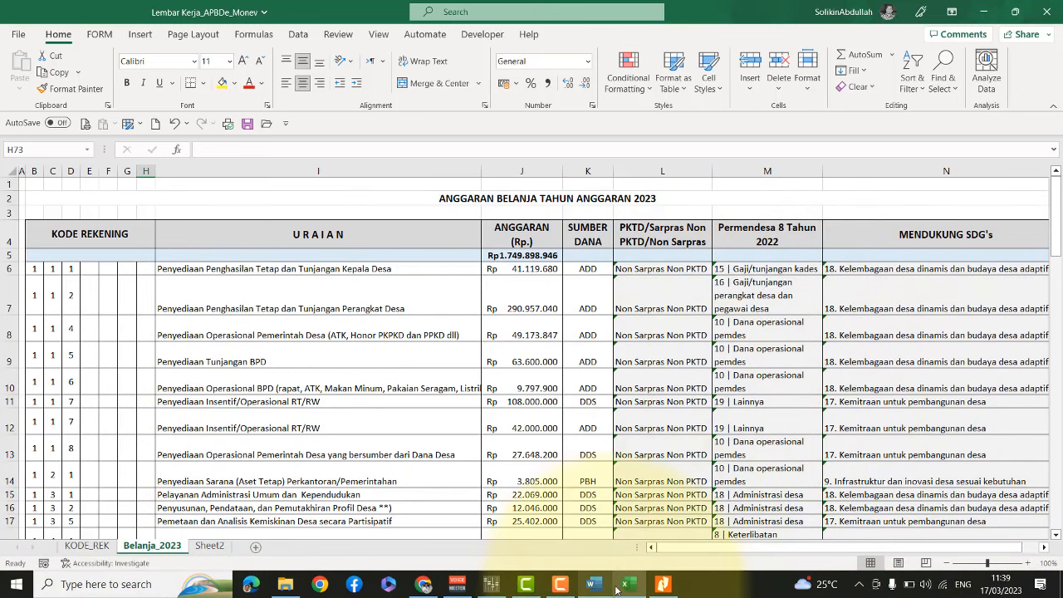
# Switch to MONEV-DD in Chrome and examine the classification fields from Jumlah Belanja down to Pembiayaan Netto
pyautogui.click(424, 584)
pyautogui.scroll(-10, 706, 416)
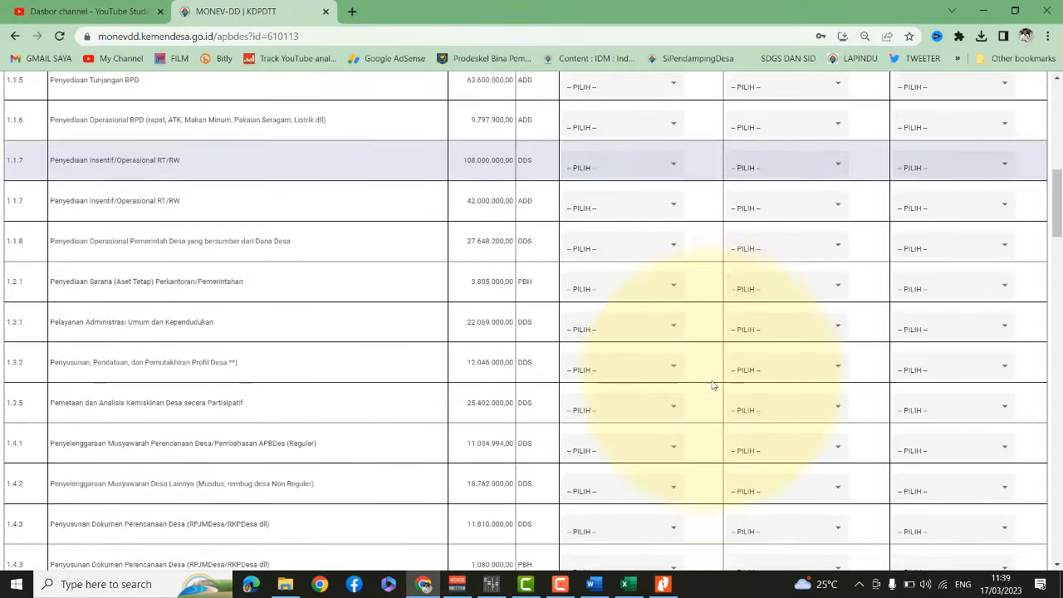
pyautogui.scroll(-20, 711, 389)
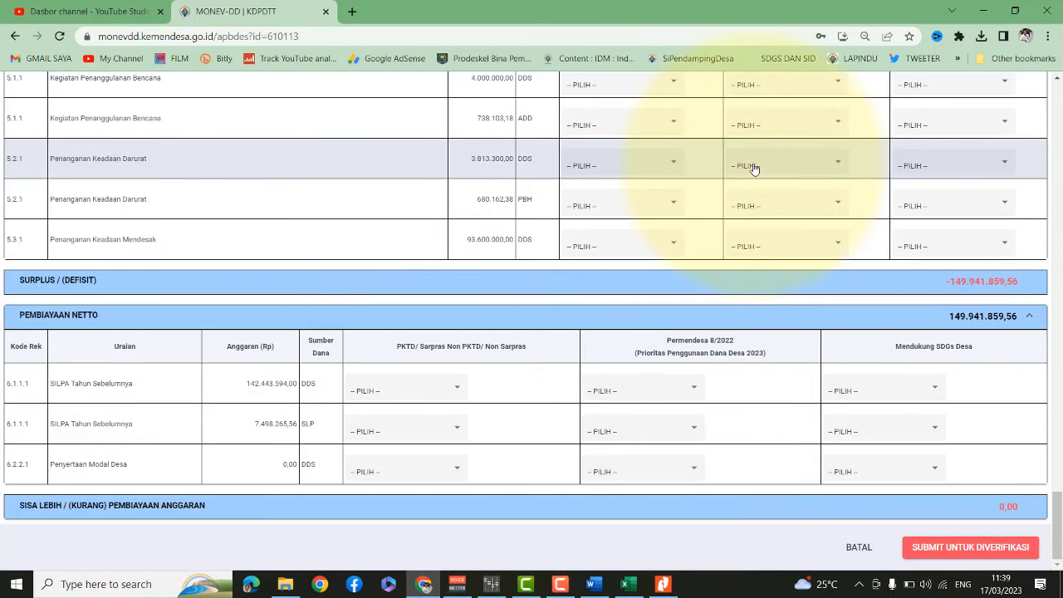
pyautogui.scroll(2, 744, 207)
pyautogui.scroll(-2, 747, 299)
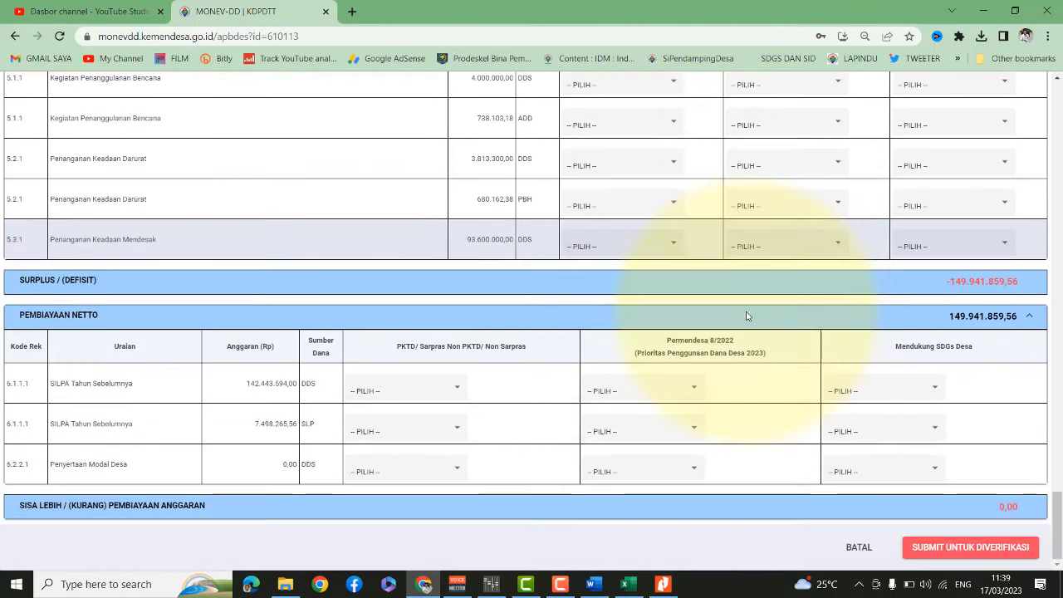
# Check the Penyediaan Operasional BPD row on Belanja_2023 in Excel and return to the MONEV-DD form in Chrome
pyautogui.click(626, 586)
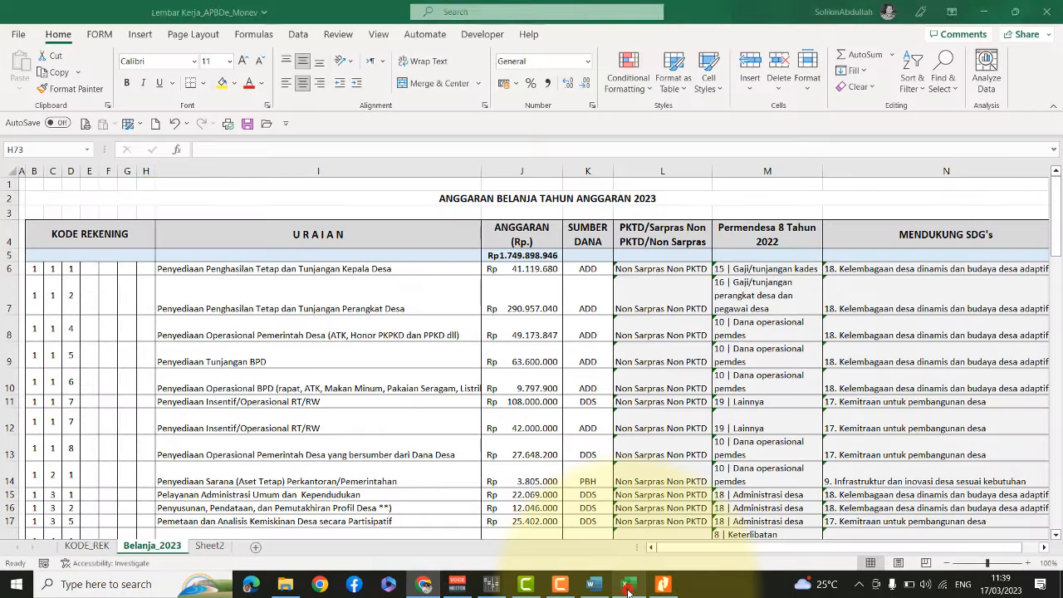
pyautogui.click(524, 388)
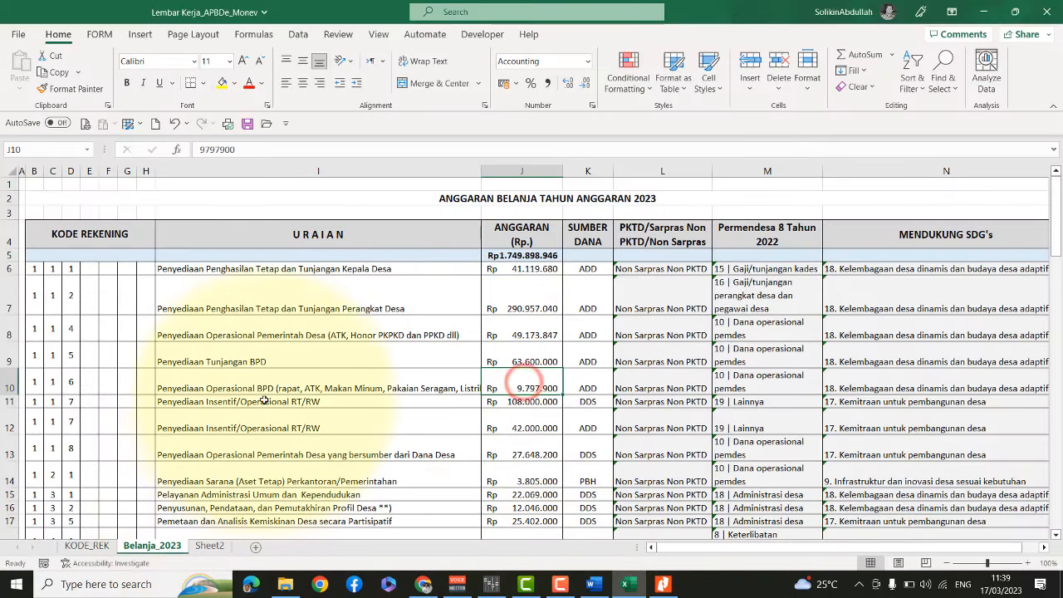
pyautogui.click(266, 392)
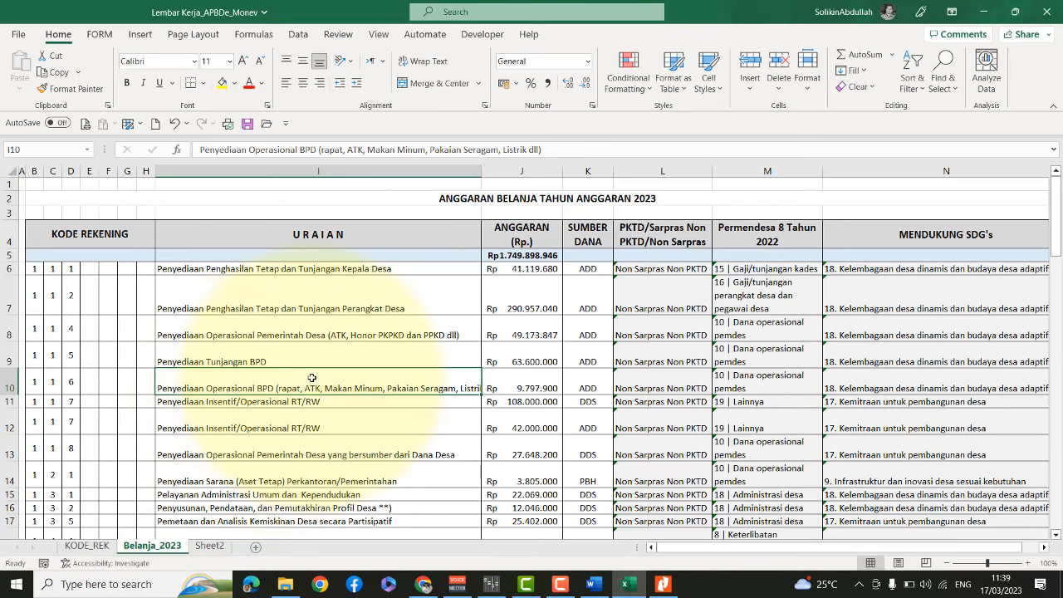
pyautogui.hotkey('alt', 'Tab')
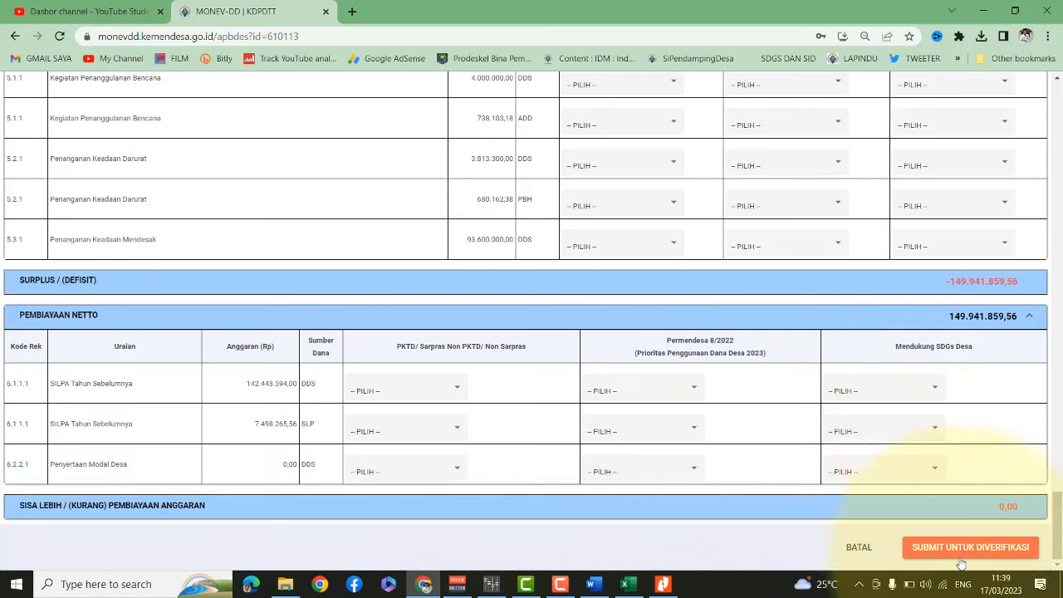